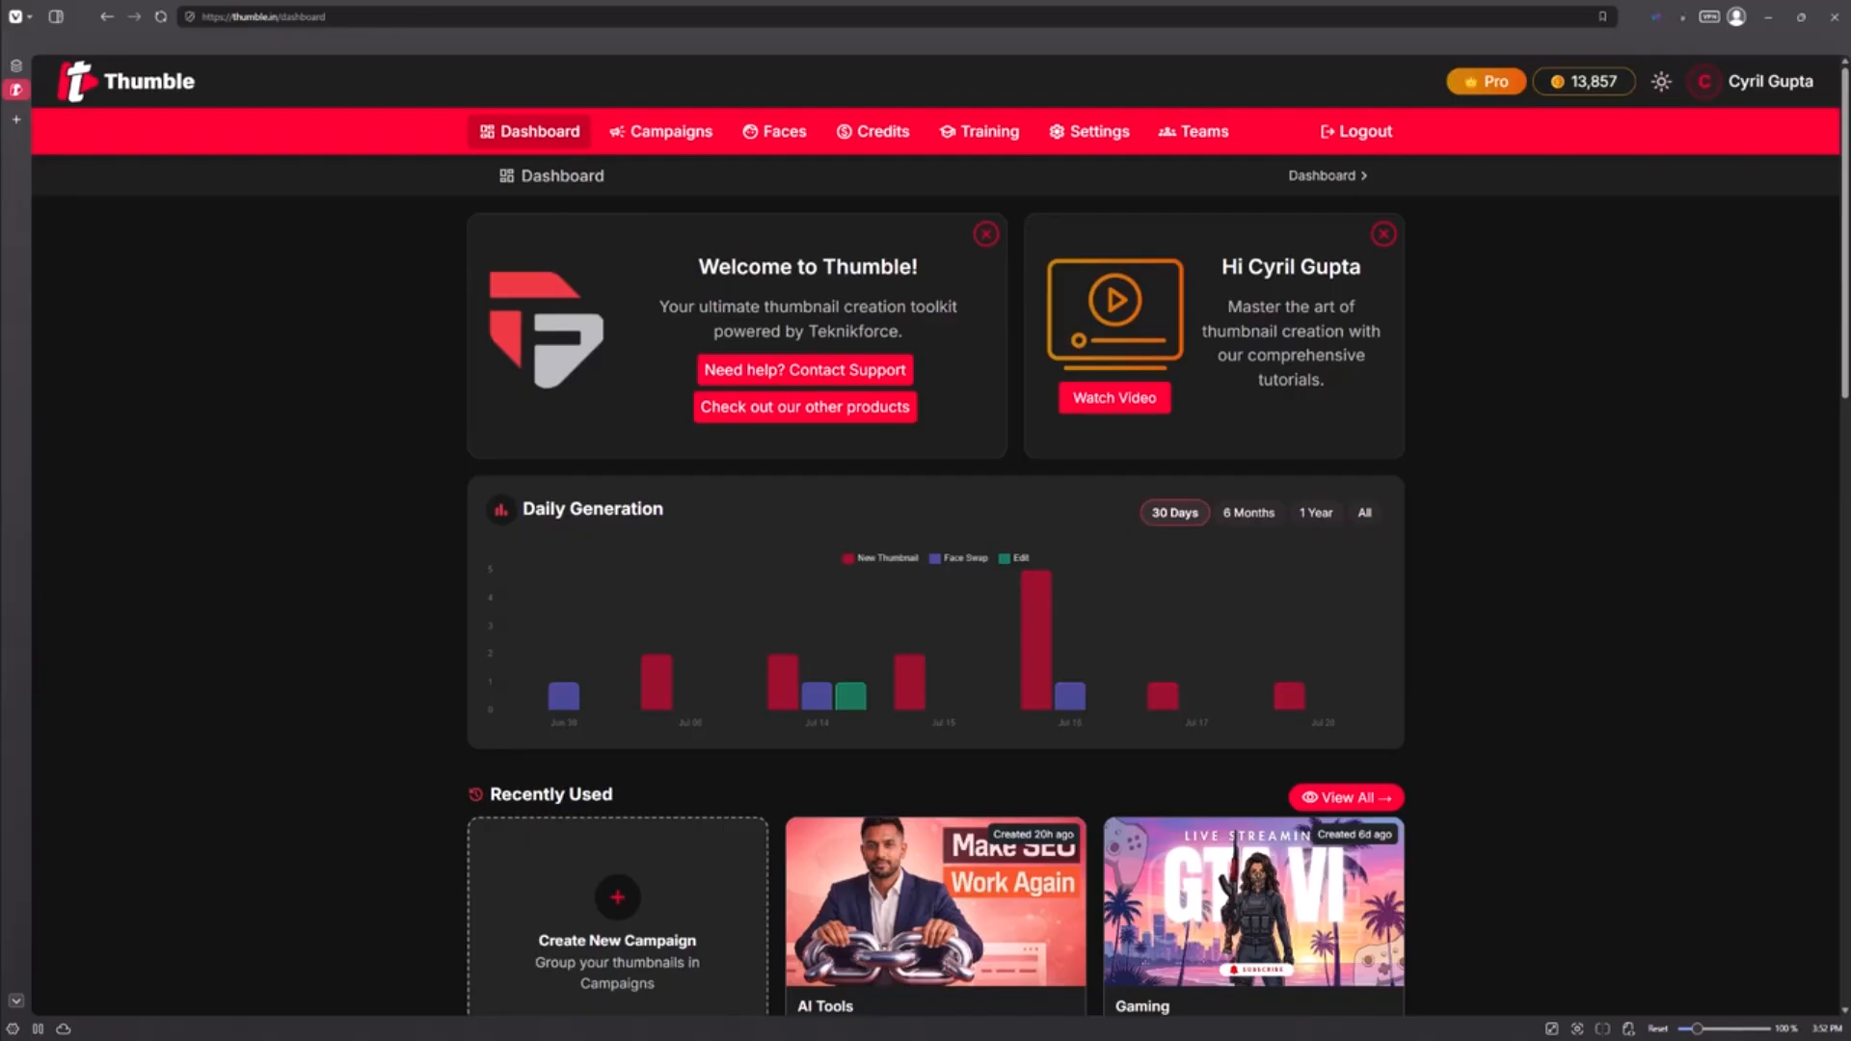
Step: Scroll the Dashboard's Recently Used list and open the AI Tools campaign card
{"action": "scroll", "coordinate": [682, 785], "scroll_direction": "down", "scroll_amount": 3}
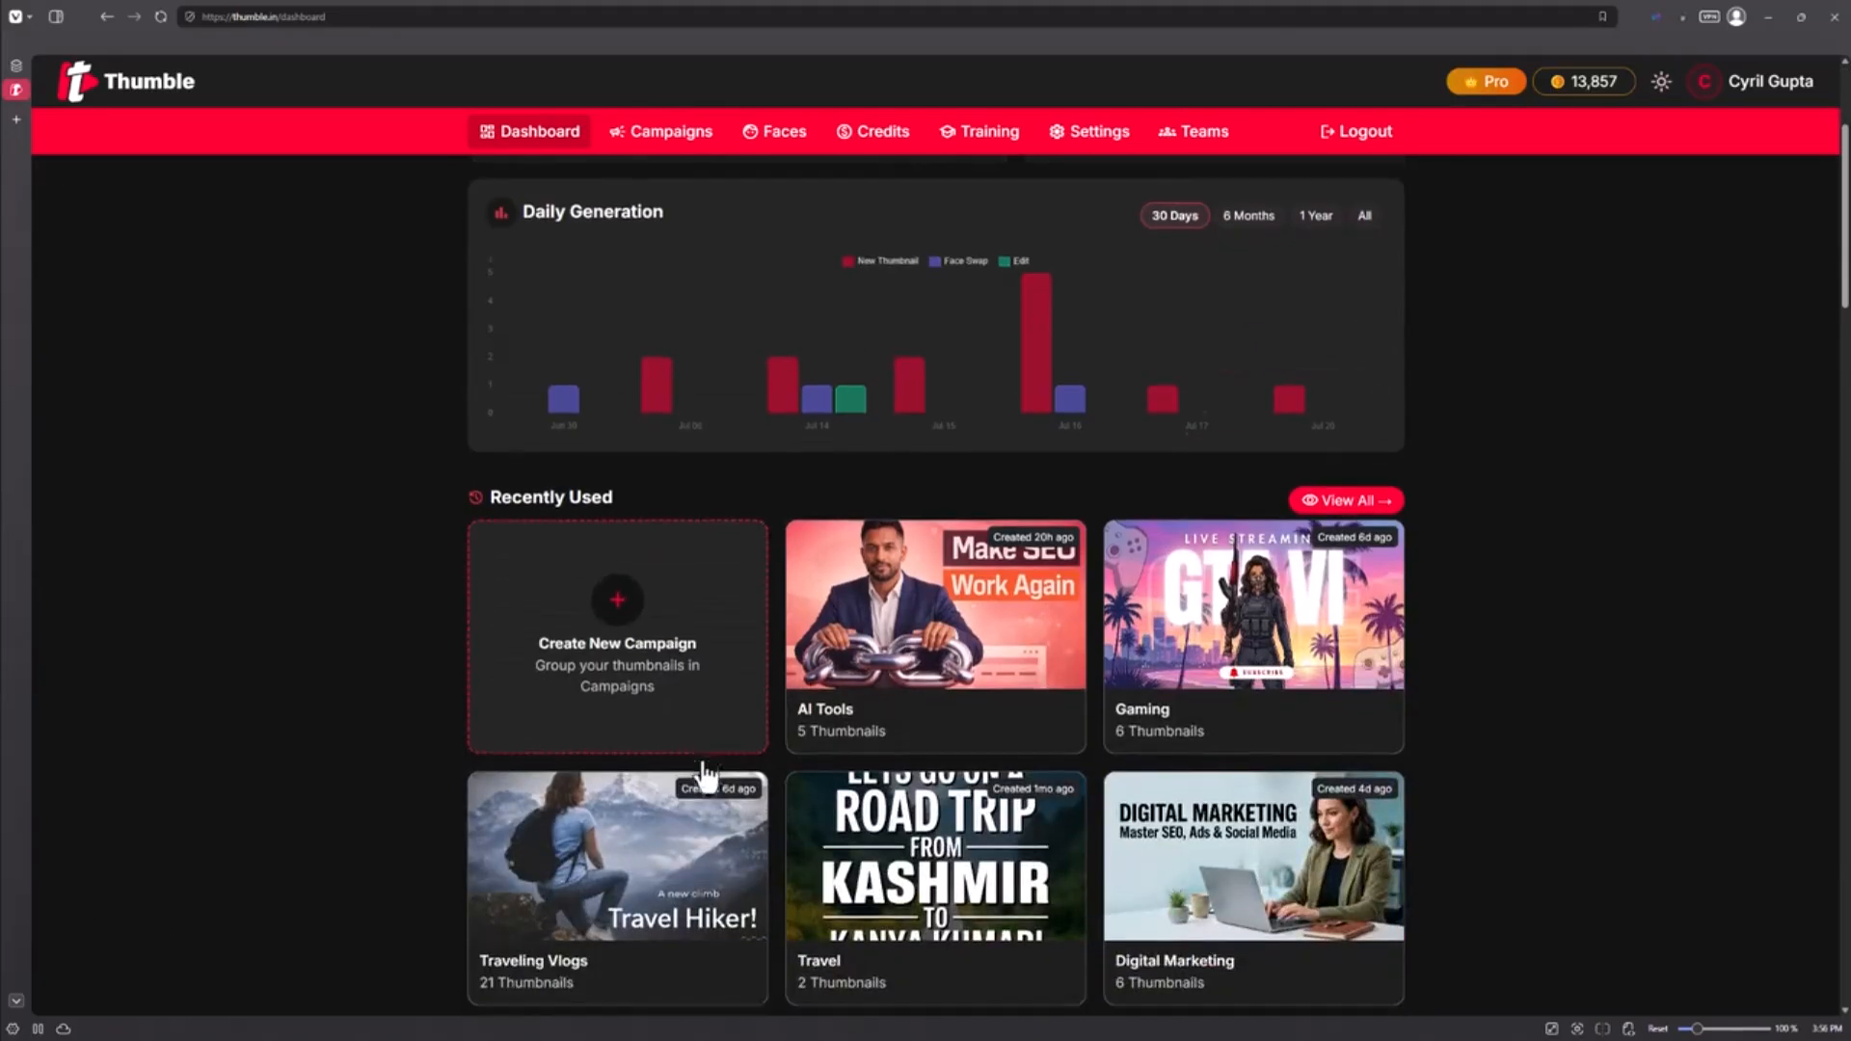
{"action": "scroll", "coordinate": [705, 774], "scroll_direction": "down", "scroll_amount": 1}
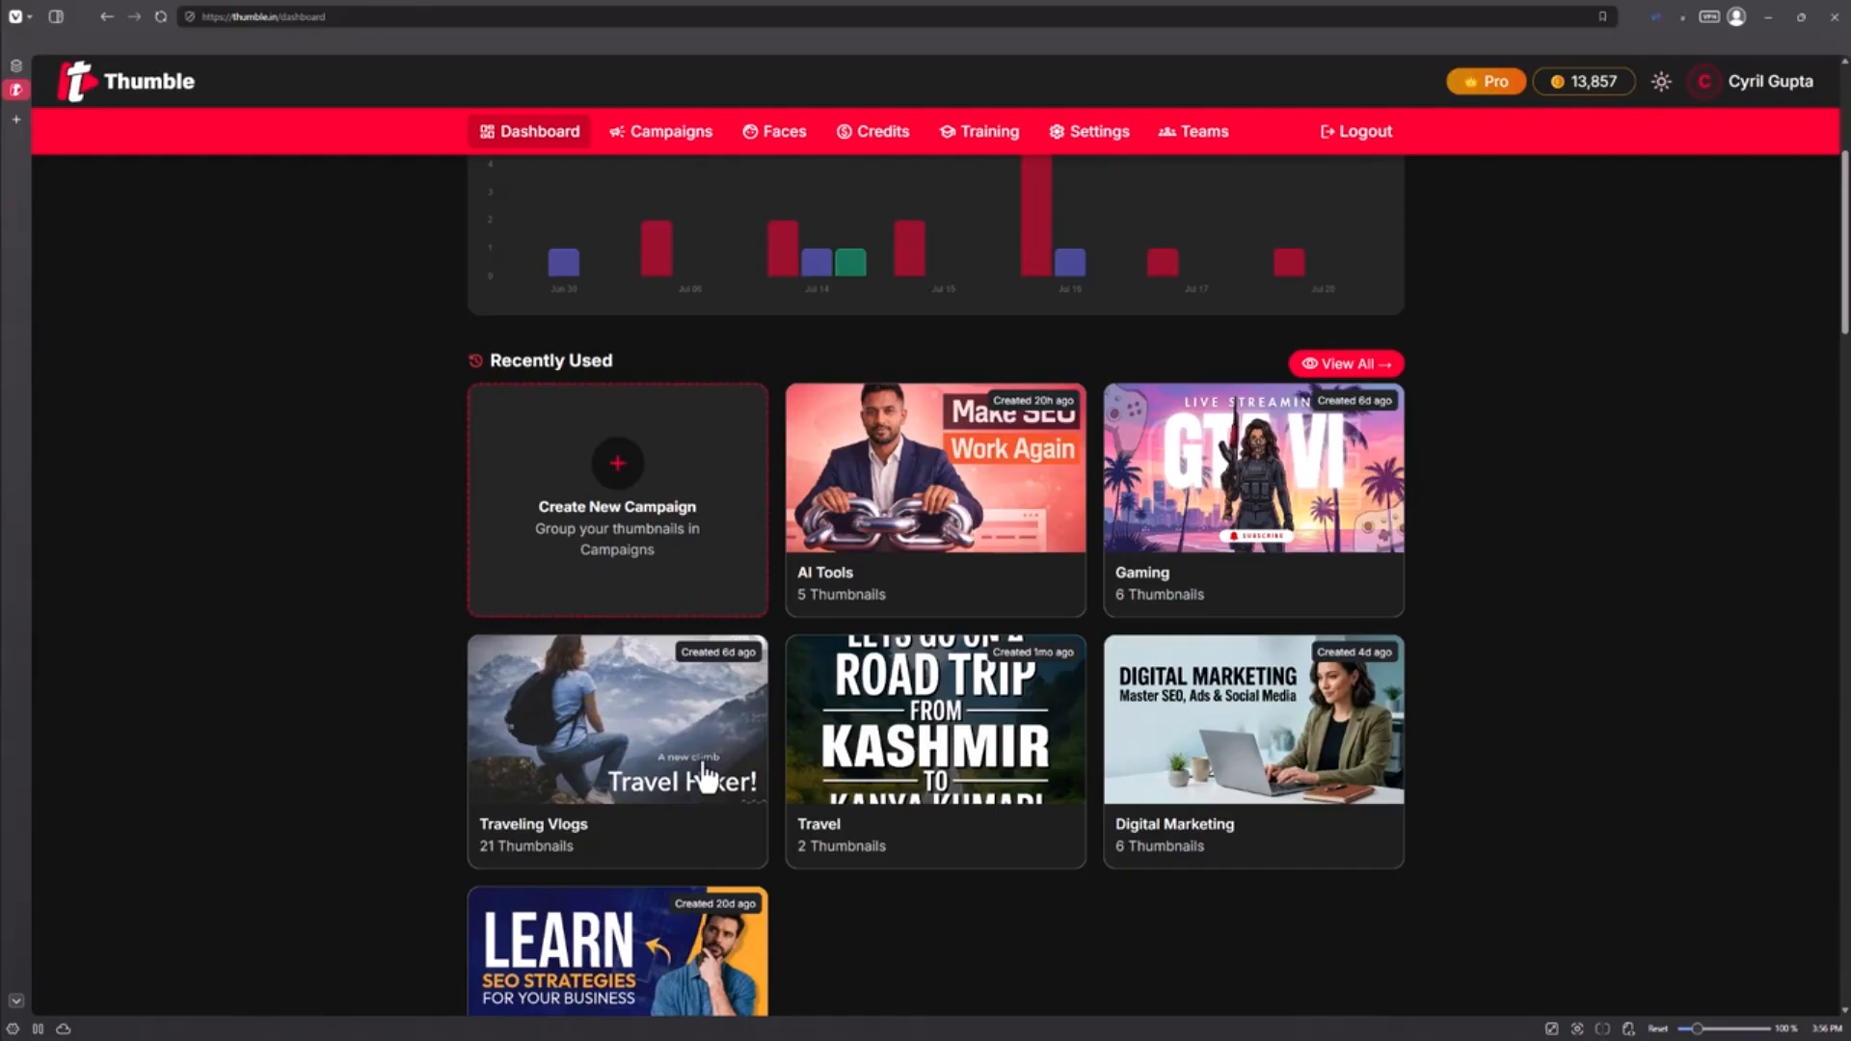
{"action": "scroll", "coordinate": [706, 776], "scroll_direction": "down", "scroll_amount": 1}
{"action": "left_click", "coordinate": [947, 400]}
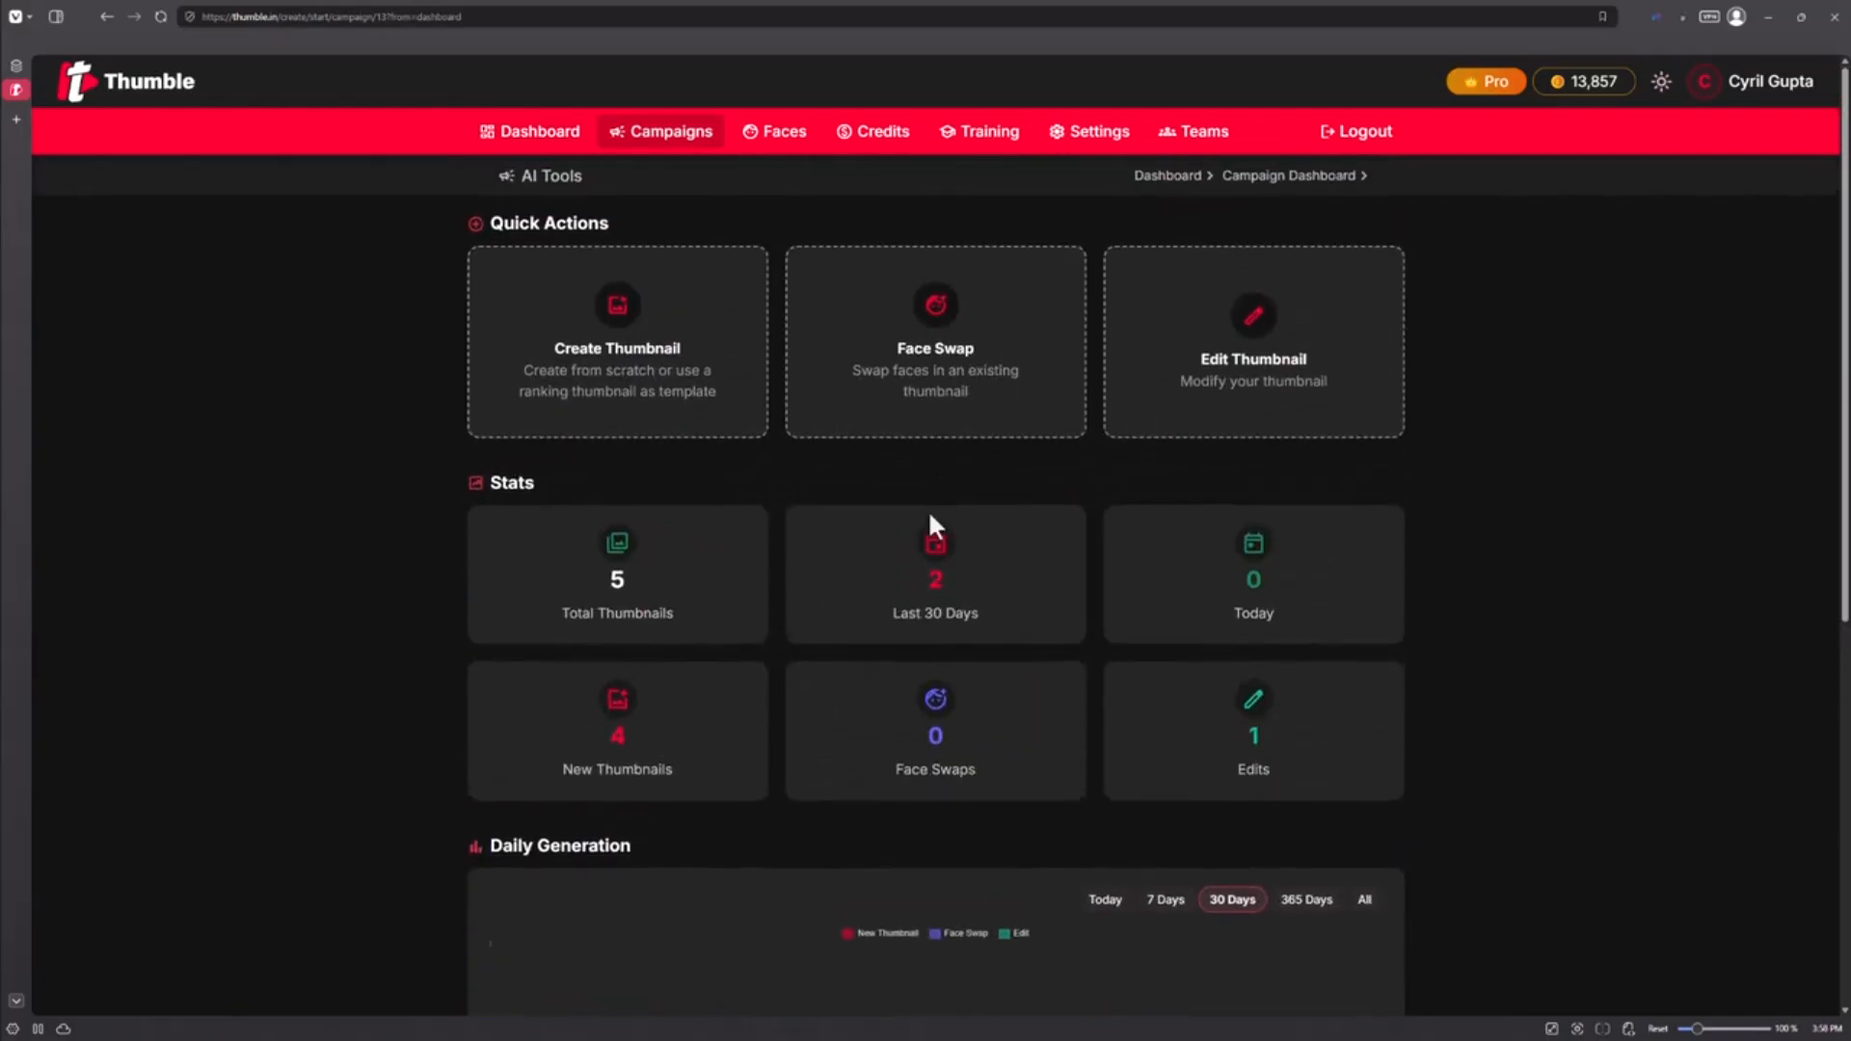
{"action": "scroll", "coordinate": [745, 544], "scroll_direction": "down", "scroll_amount": 5}
{"action": "scroll", "coordinate": [718, 536], "scroll_direction": "up", "scroll_amount": 4}
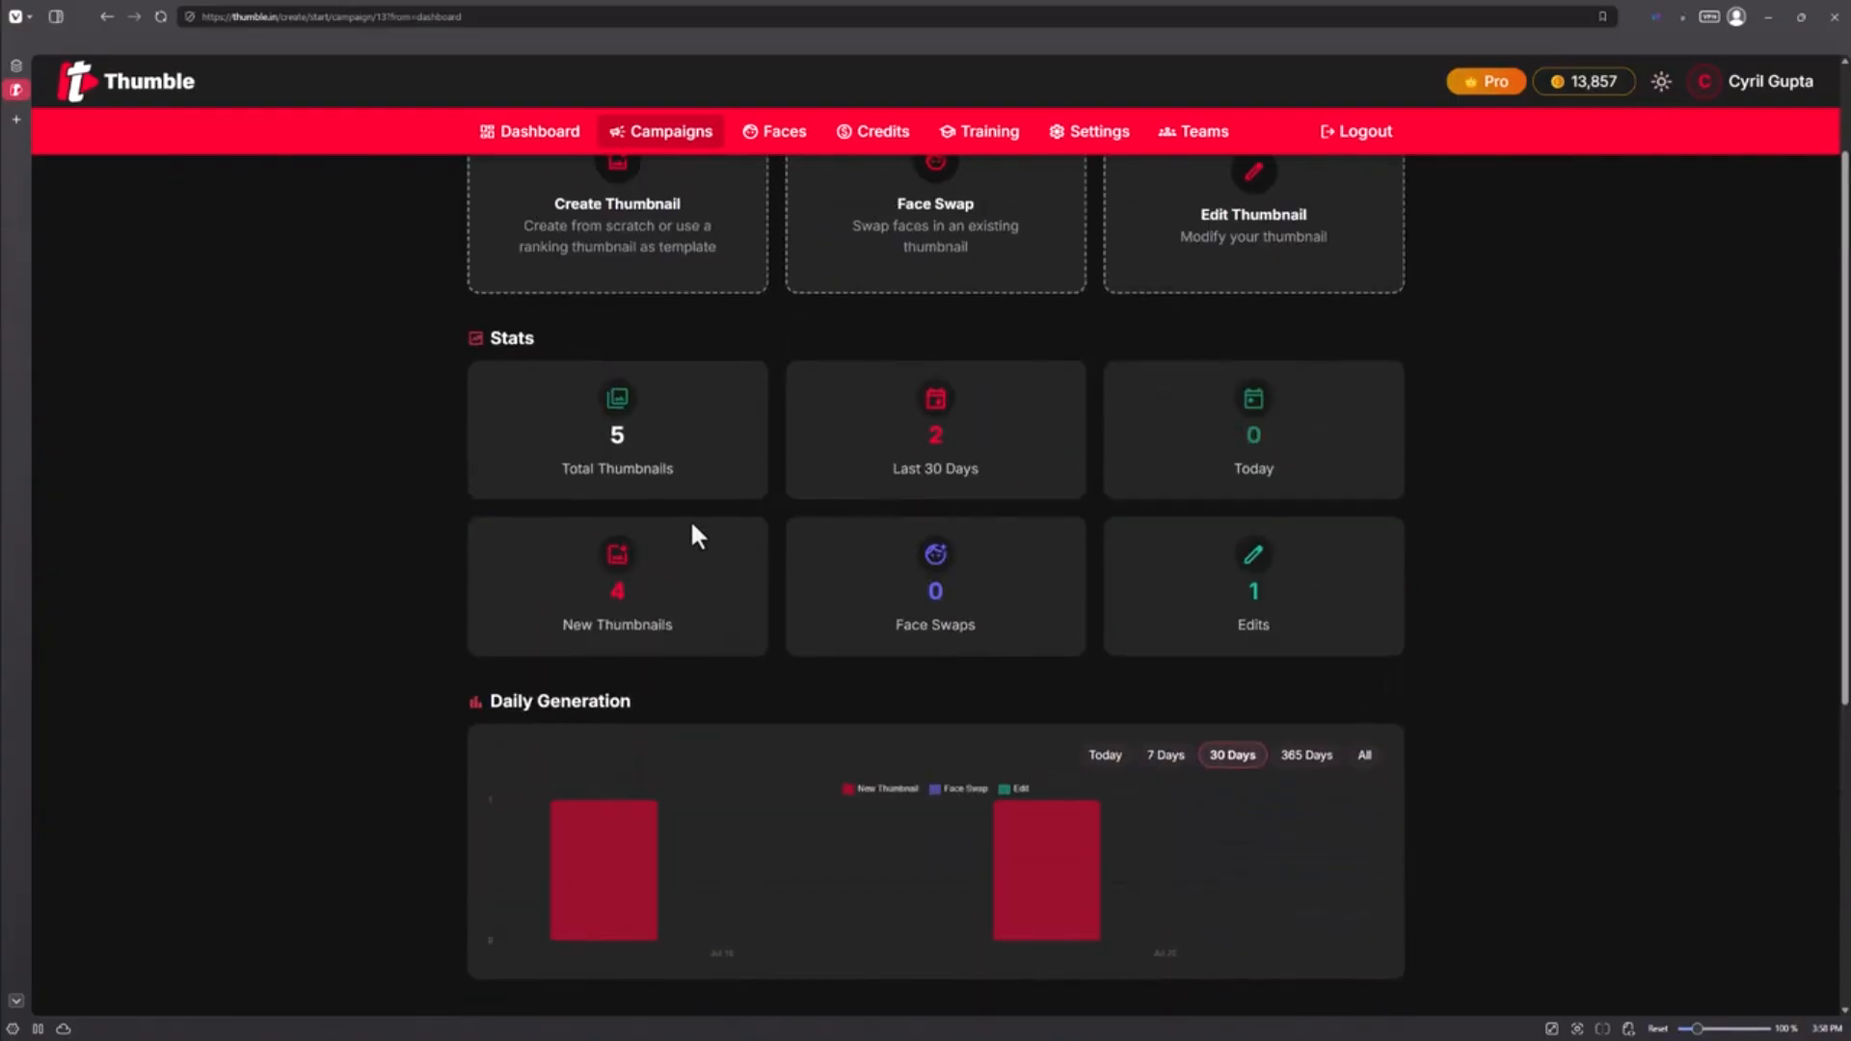
{"action": "scroll", "coordinate": [993, 469], "scroll_direction": "down", "scroll_amount": 1}
{"action": "scroll", "coordinate": [989, 461], "scroll_direction": "down", "scroll_amount": 4}
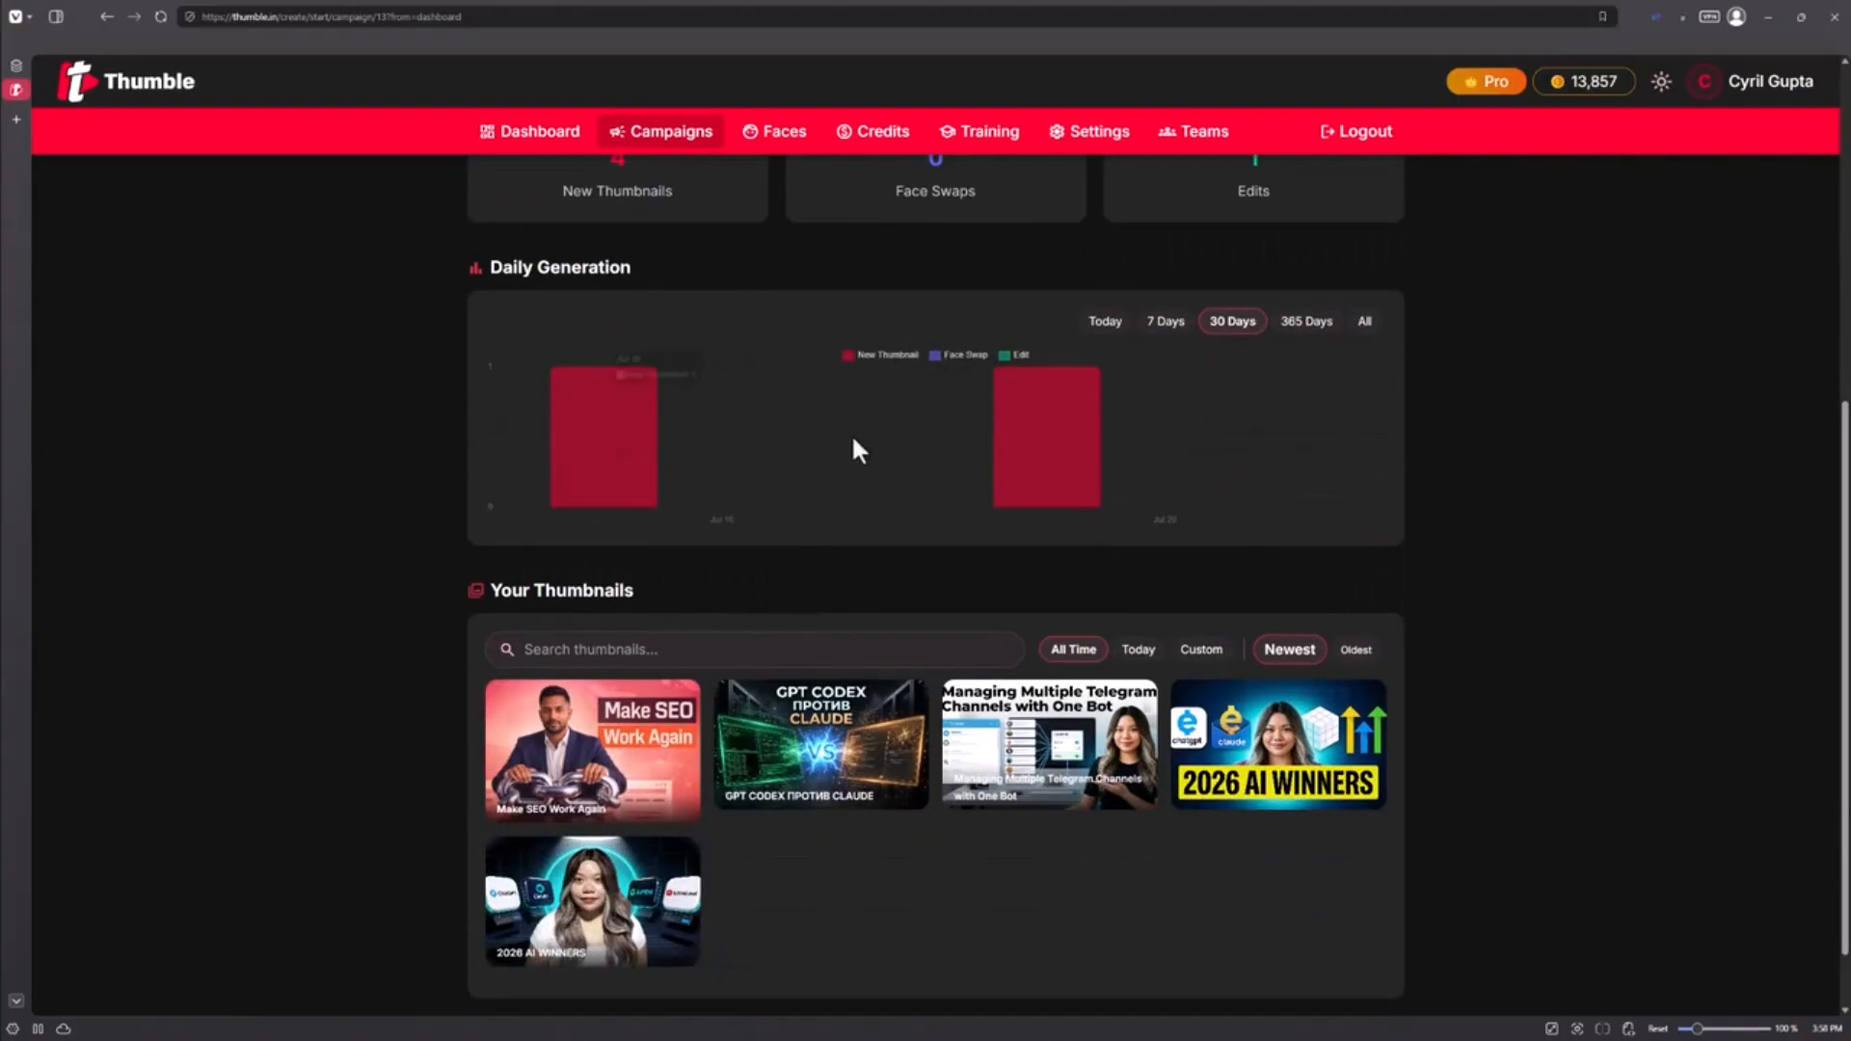
{"action": "scroll", "coordinate": [989, 583], "scroll_direction": "down", "scroll_amount": 1}
{"action": "mouse_move", "coordinate": [675, 708]}
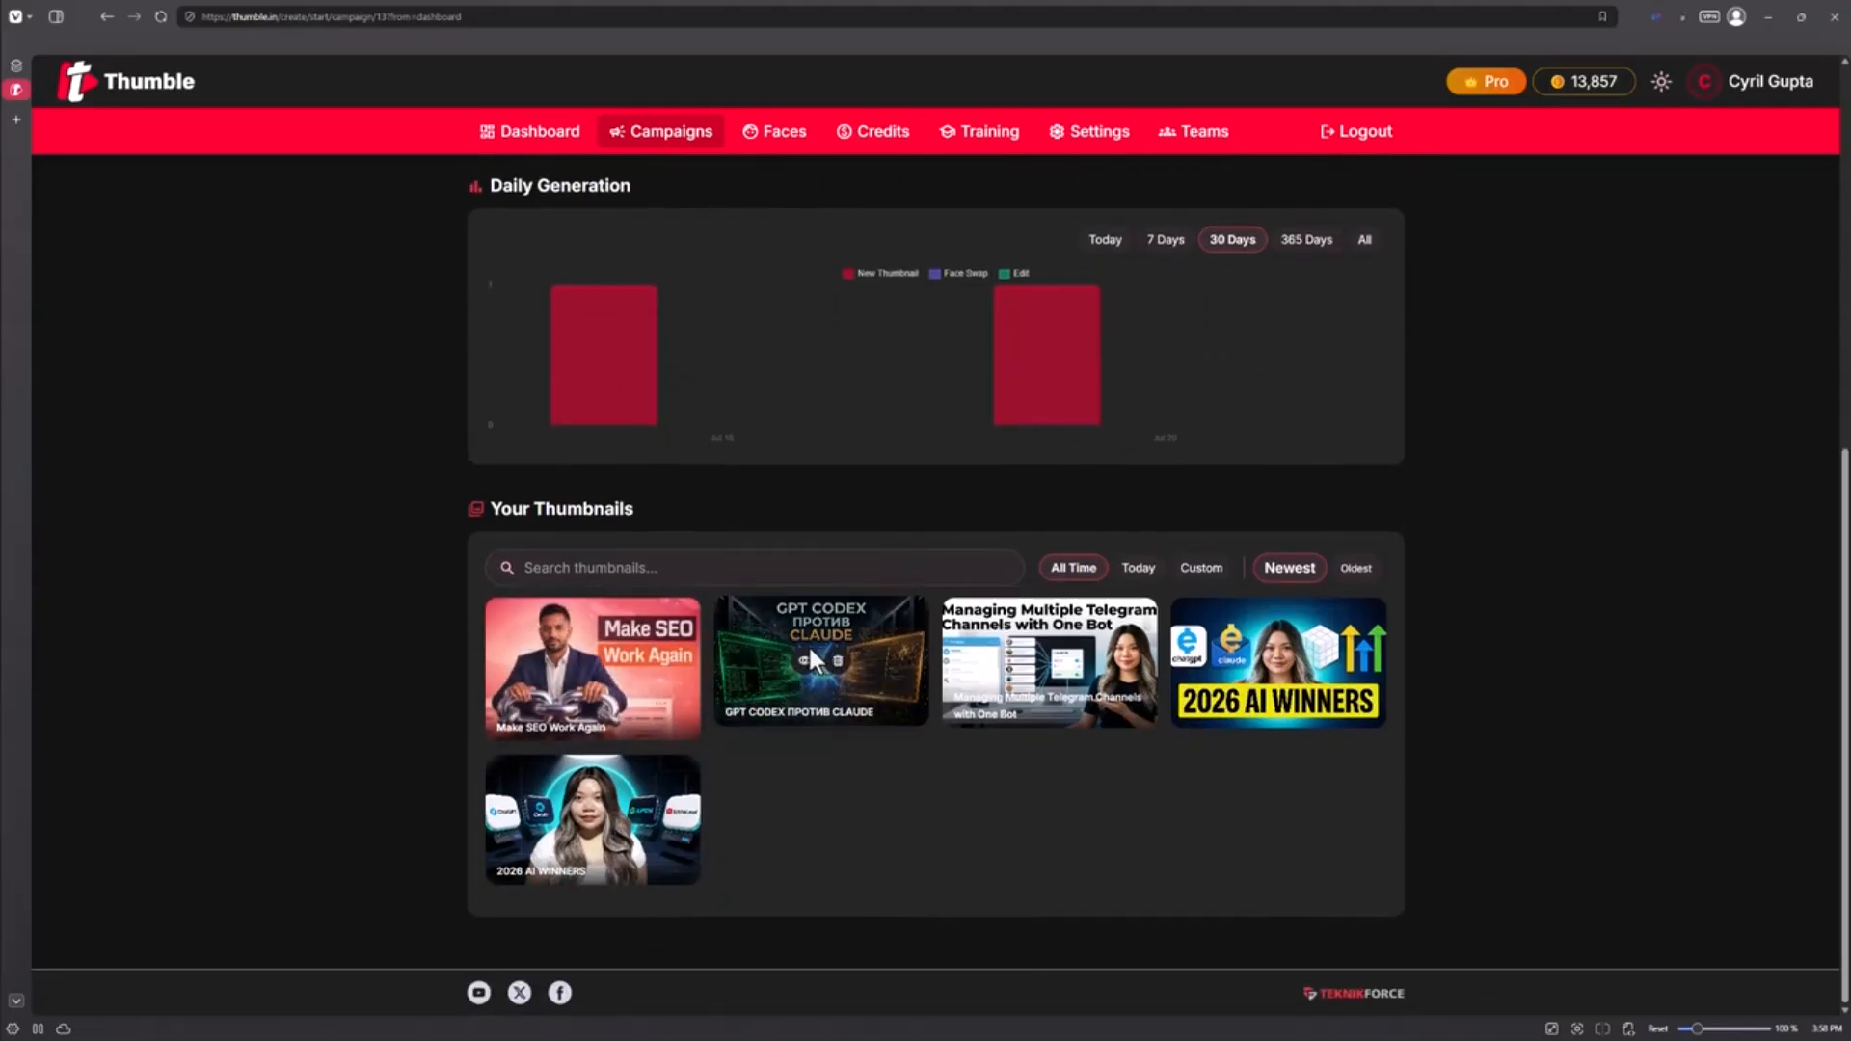
{"action": "scroll", "coordinate": [746, 498], "scroll_direction": "up", "scroll_amount": 6}
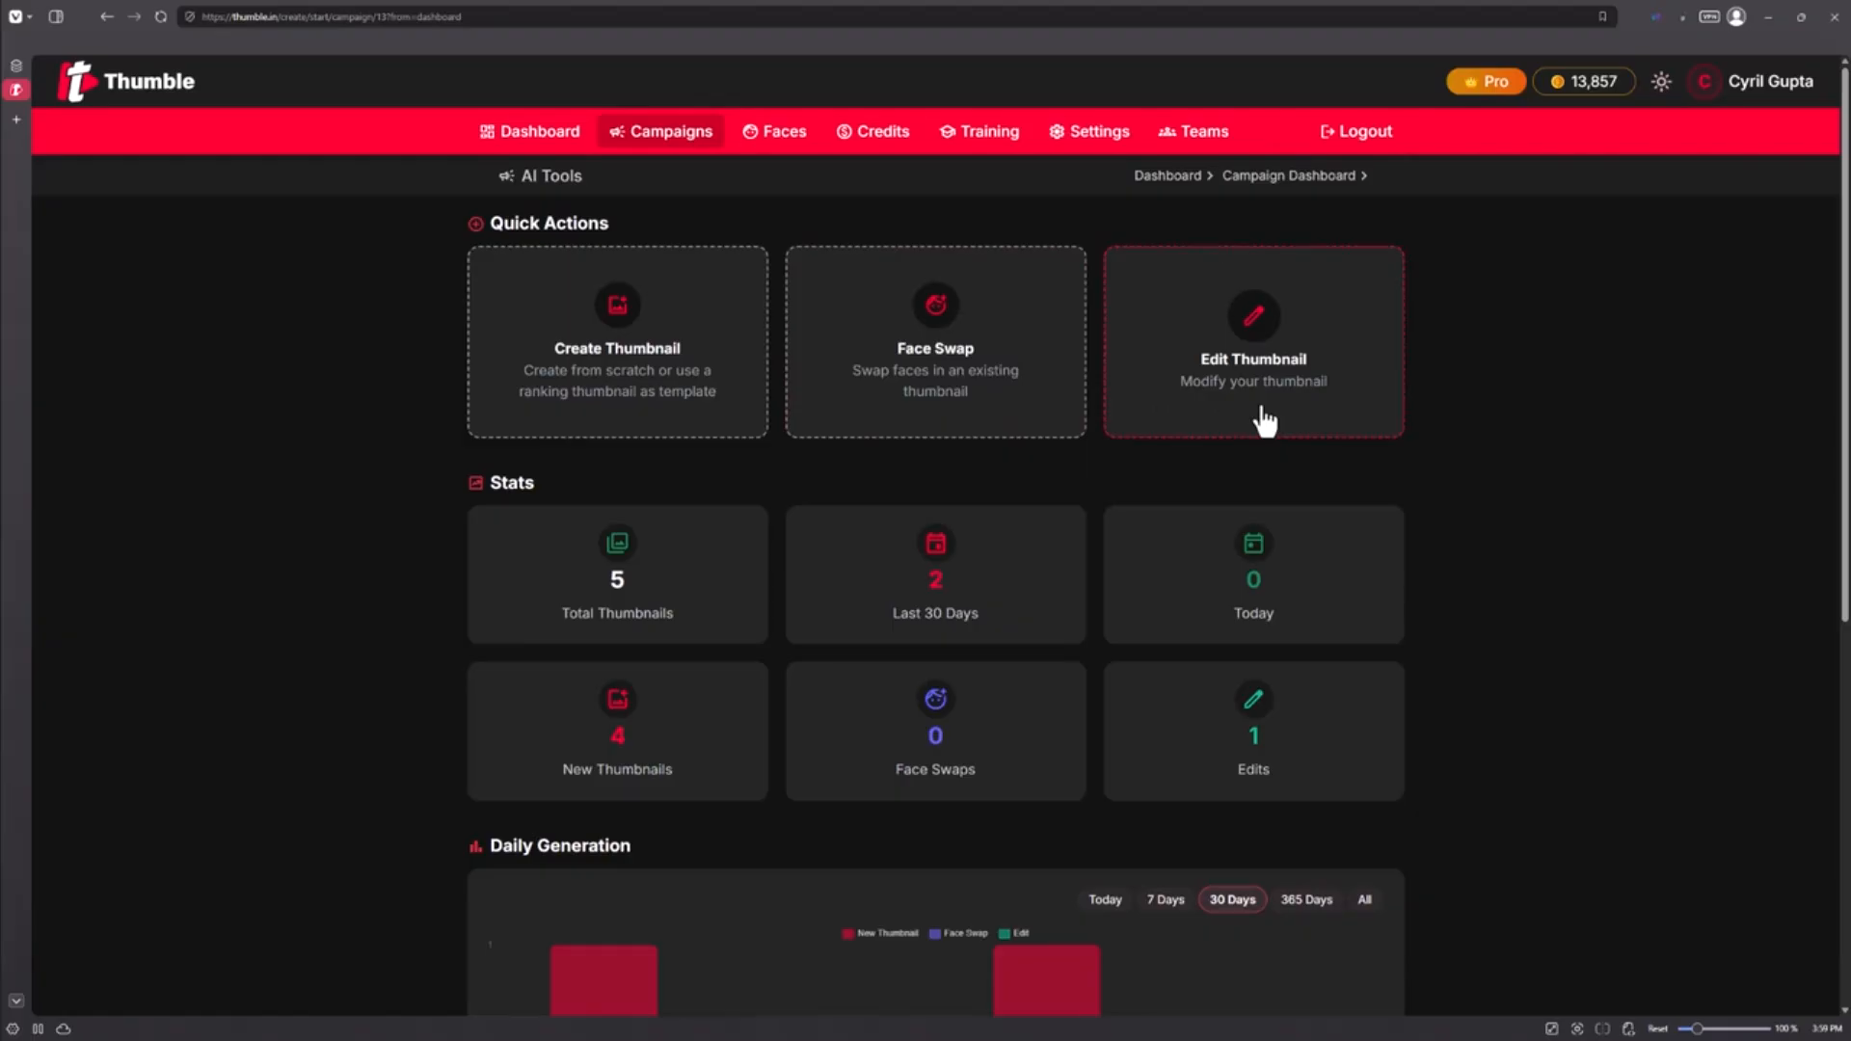
Step: Start a new thumbnail with Create Thumbnail and browse the 16:9 Landscape ranking template grid
{"action": "left_click", "coordinate": [637, 358]}
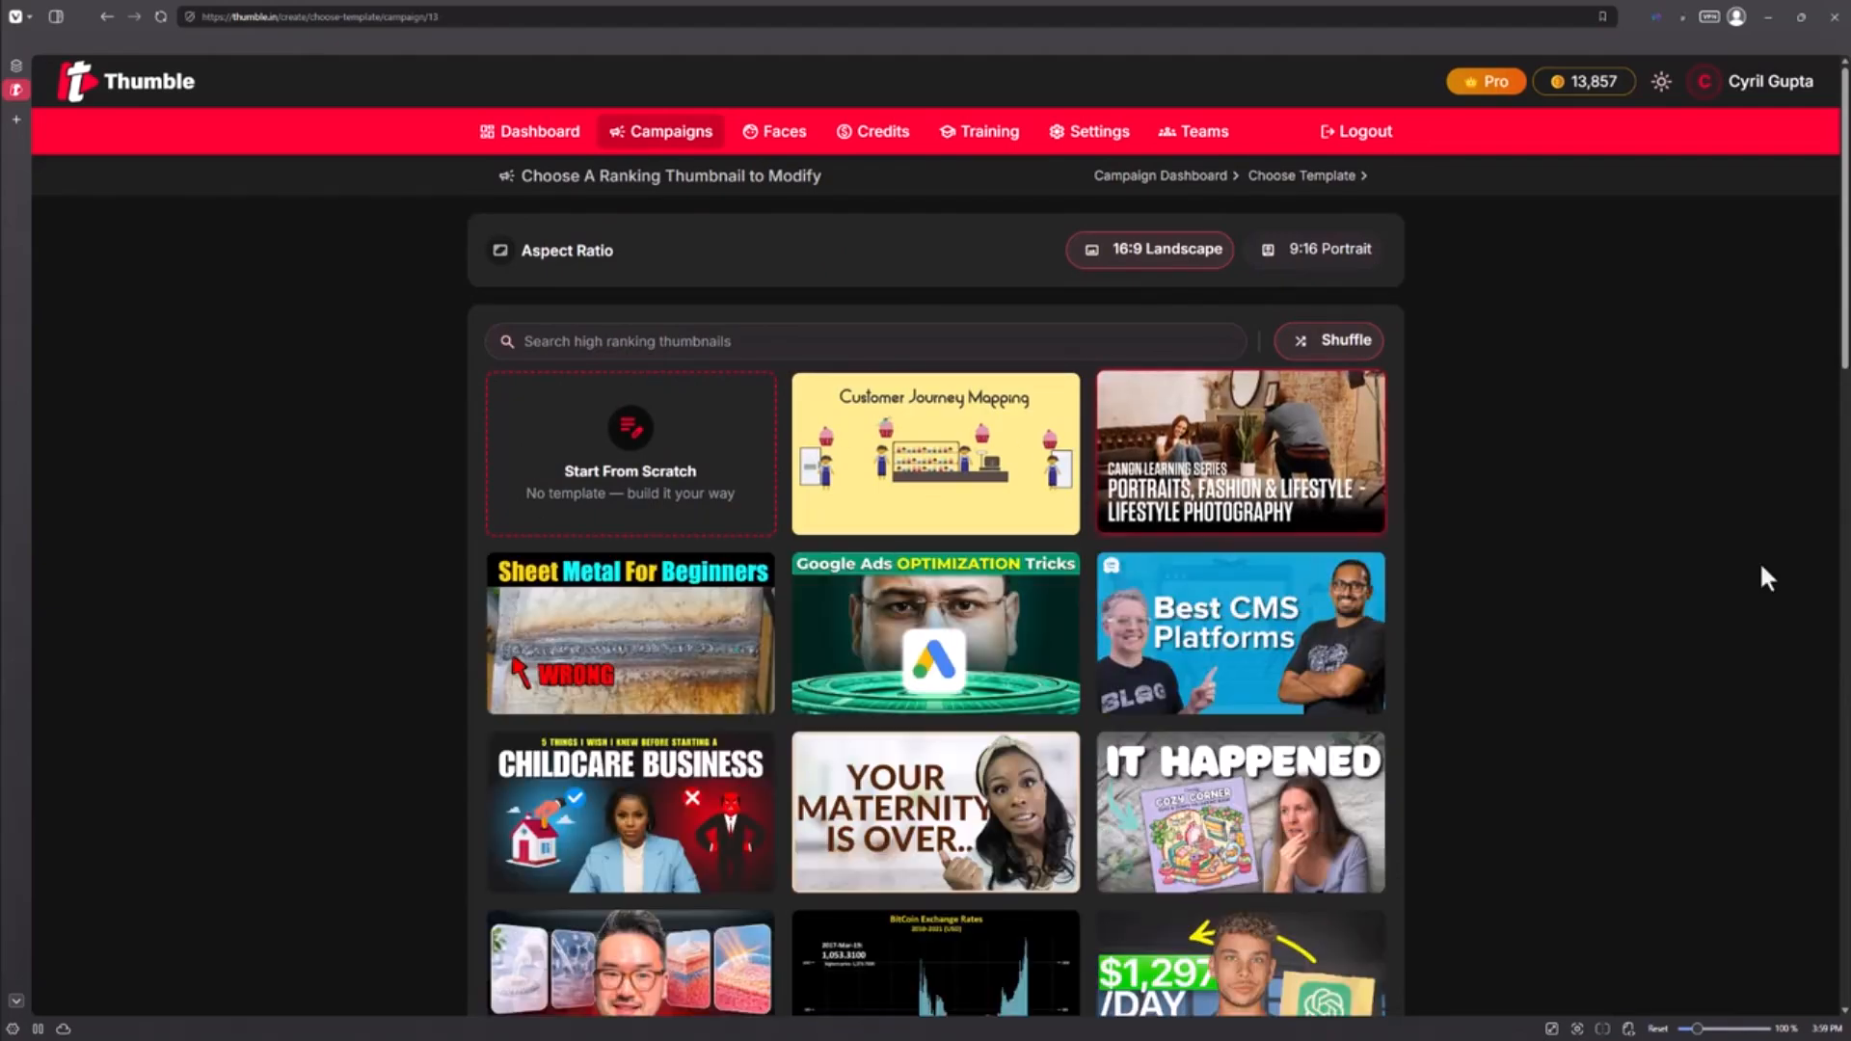
{"action": "scroll", "coordinate": [1770, 577], "scroll_direction": "down", "scroll_amount": 4}
{"action": "scroll", "coordinate": [1766, 549], "scroll_direction": "down", "scroll_amount": 3}
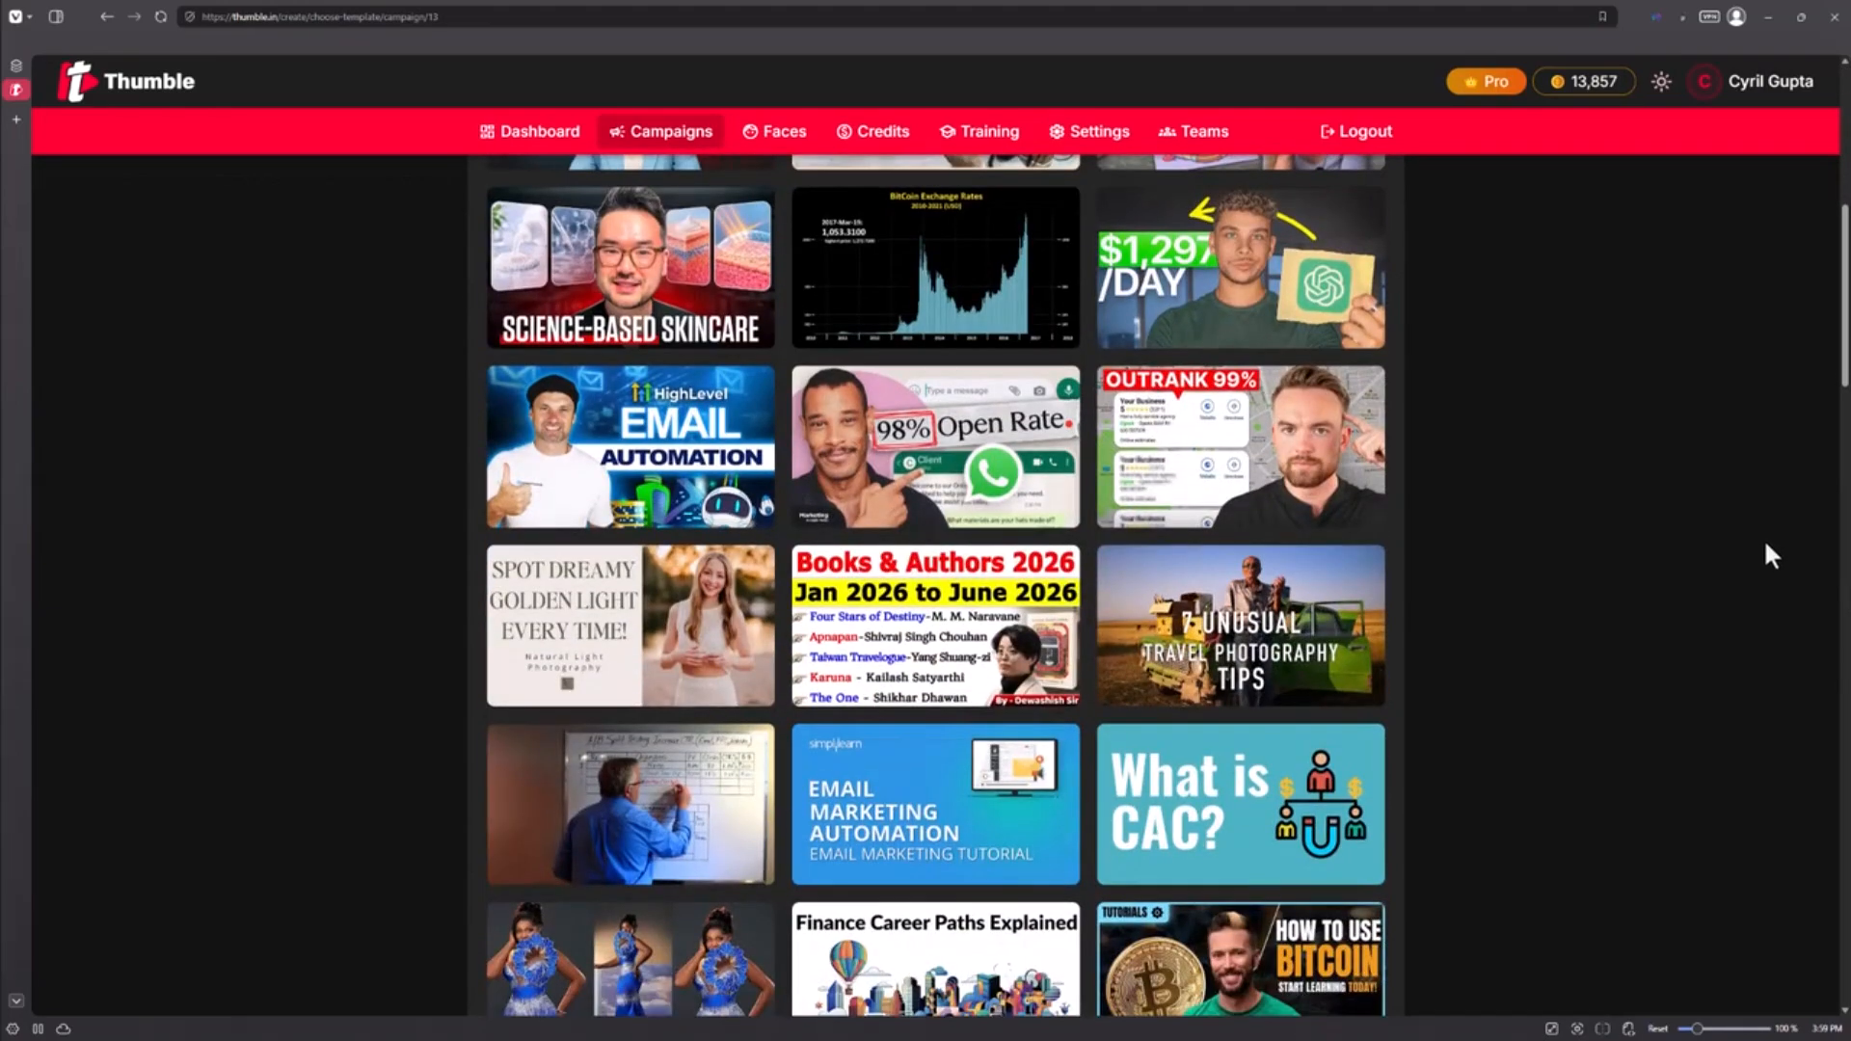
{"action": "scroll", "coordinate": [1755, 578], "scroll_direction": "down", "scroll_amount": 2}
{"action": "scroll", "coordinate": [1751, 608], "scroll_direction": "down", "scroll_amount": 18}
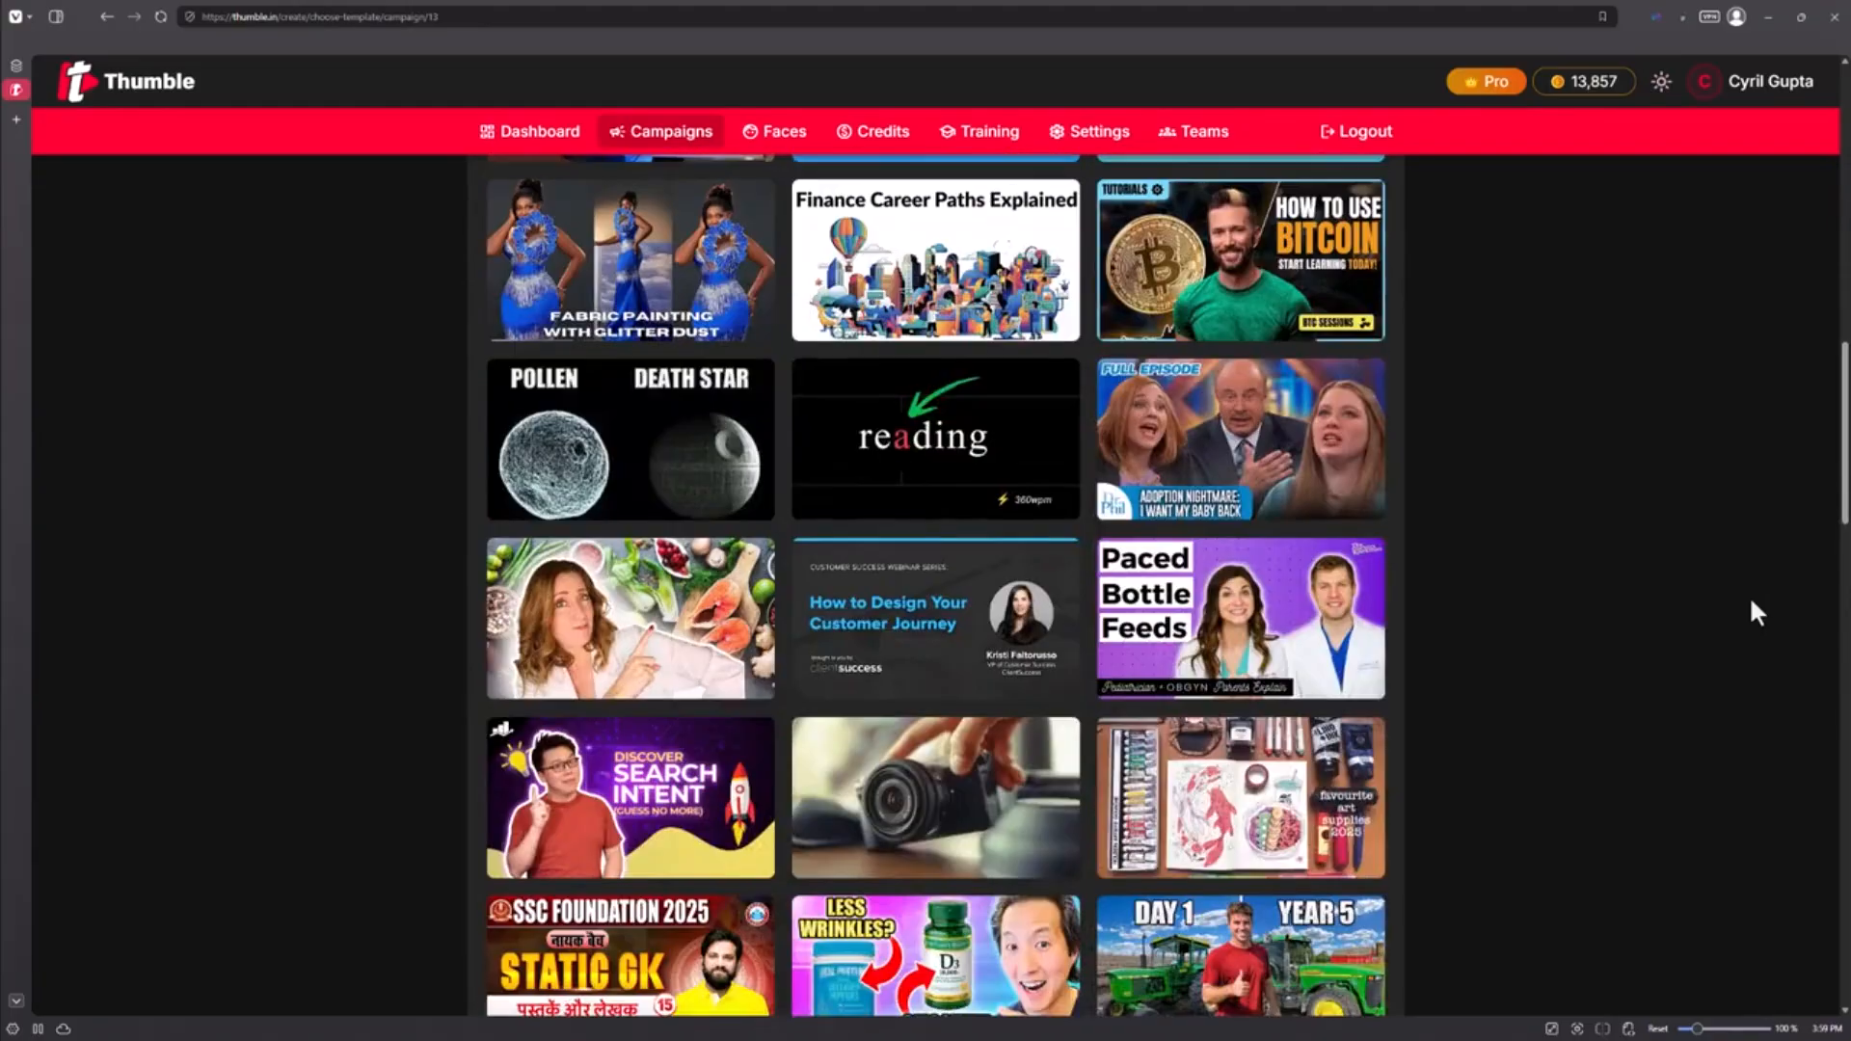
{"action": "scroll", "coordinate": [1752, 616], "scroll_direction": "down", "scroll_amount": 12}
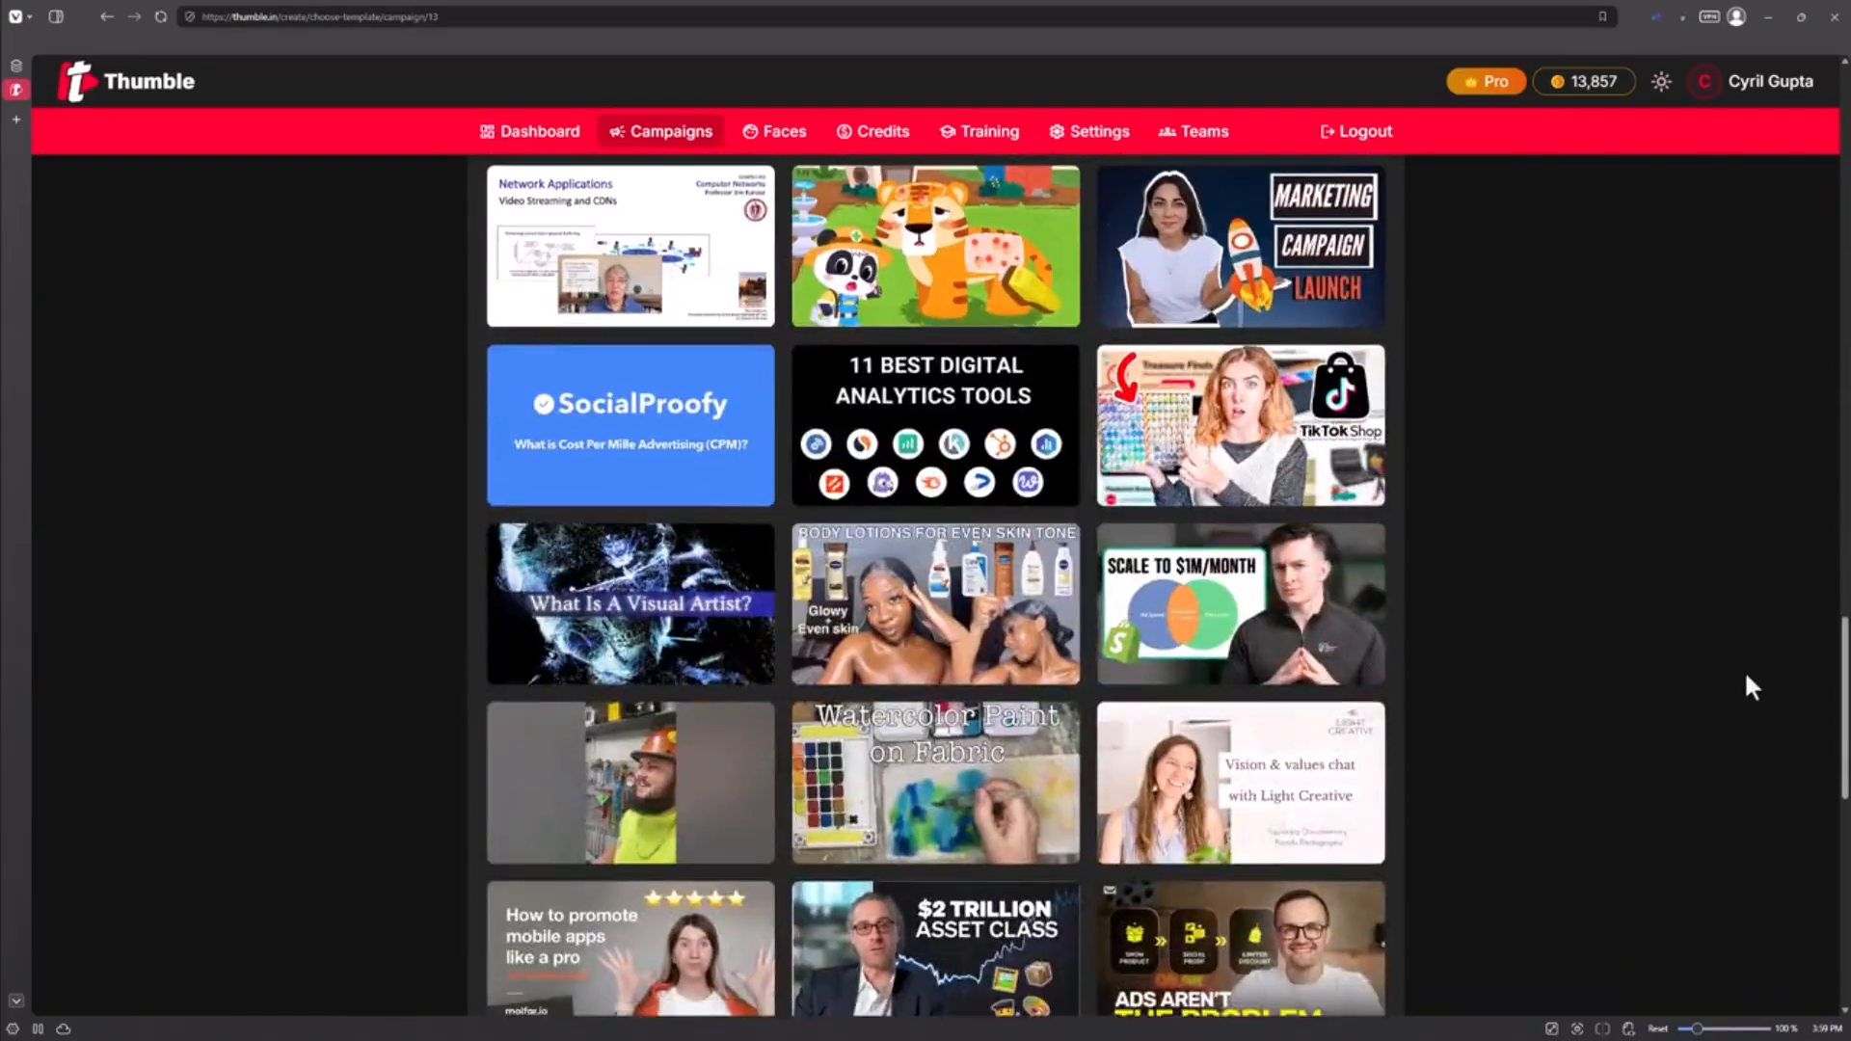
{"action": "scroll", "coordinate": [1748, 687], "scroll_direction": "down", "scroll_amount": 8}
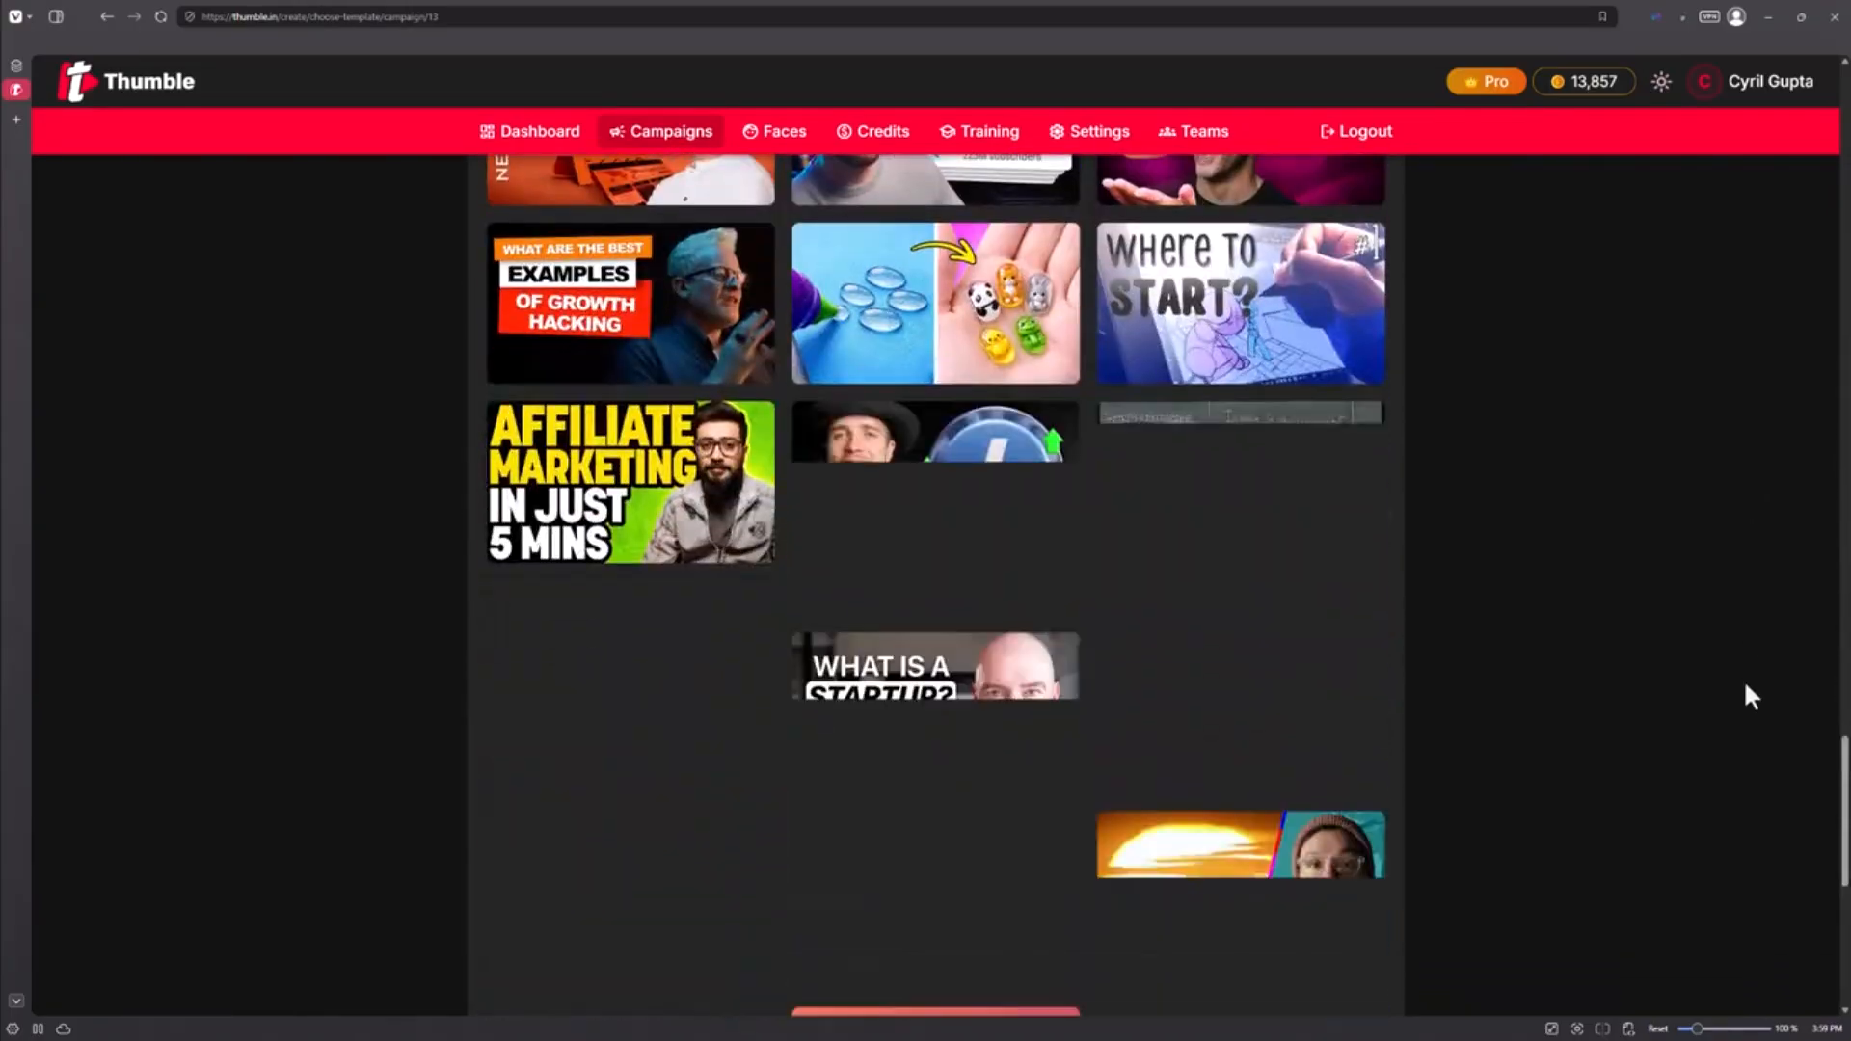
{"action": "scroll", "coordinate": [1746, 685], "scroll_direction": "down", "scroll_amount": 8}
{"action": "middle_click", "coordinate": [1746, 682]}
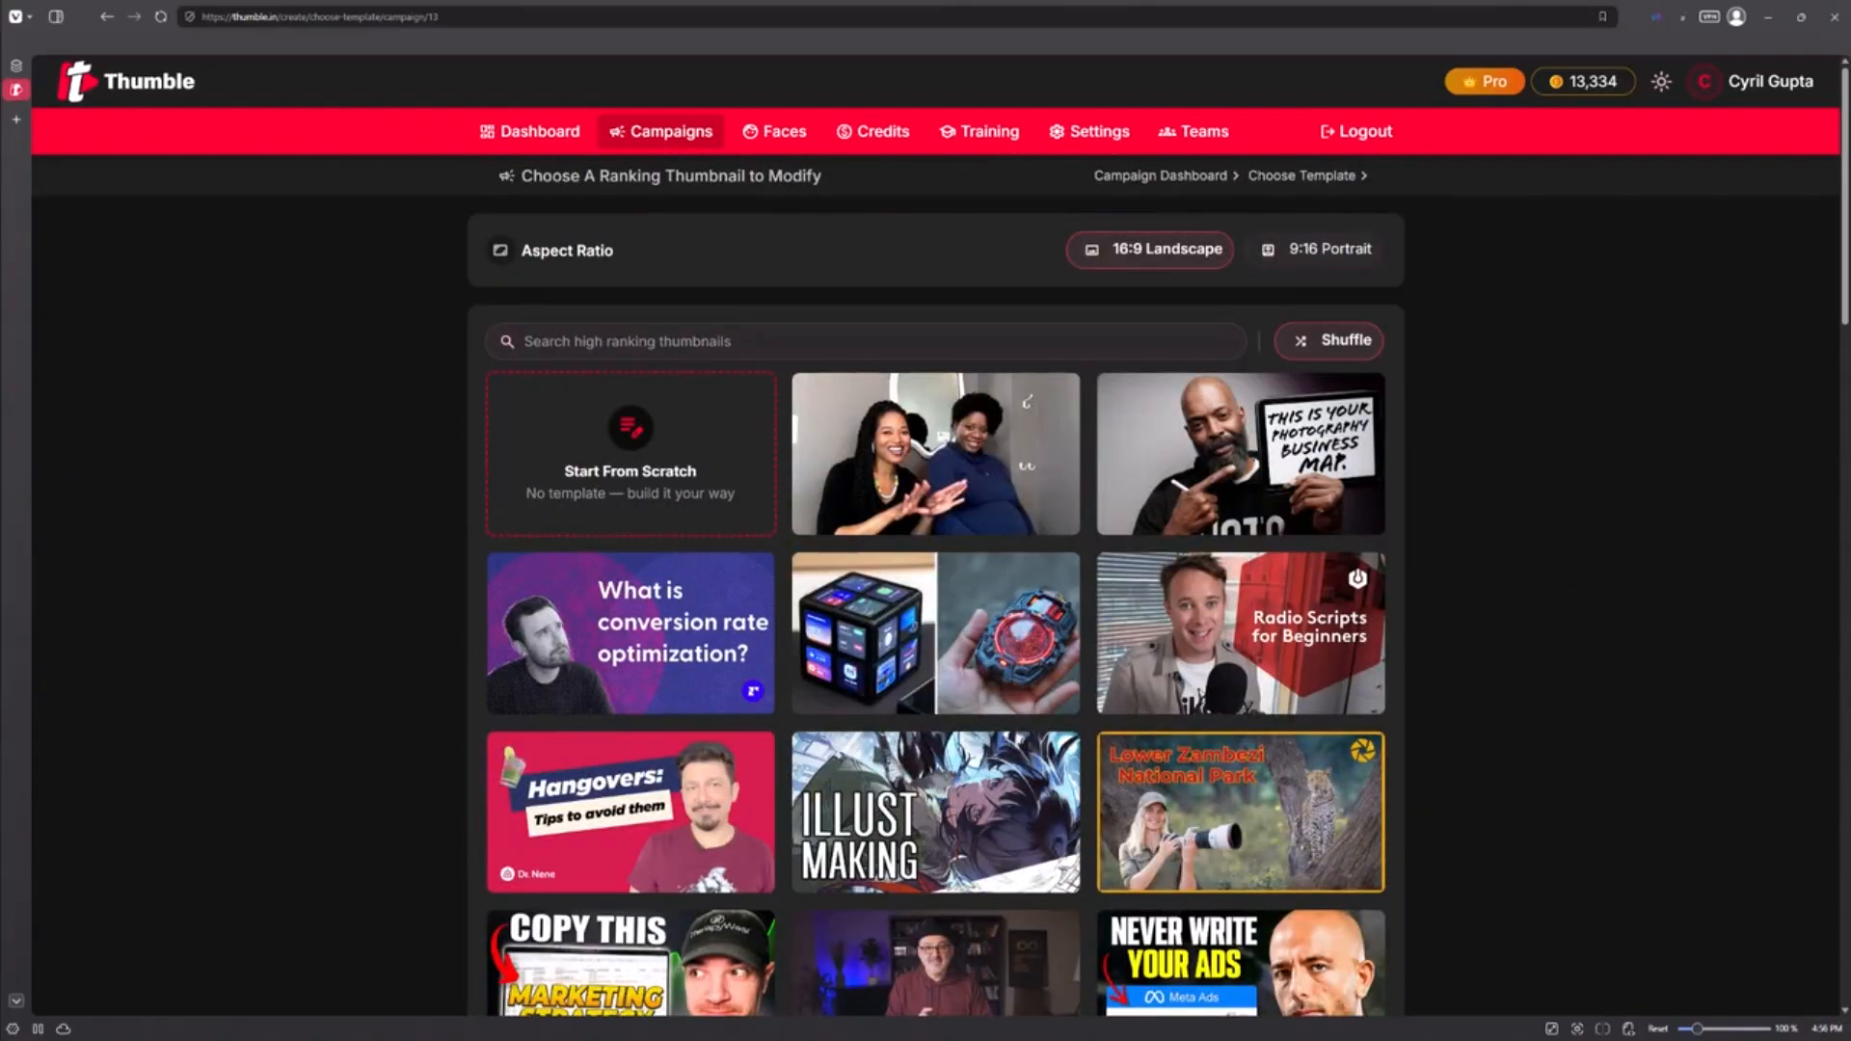
Step: Search the templates for 'marketing' and browse the first results
{"action": "left_click", "coordinate": [686, 344]}
{"action": "type", "text": "marketing"}
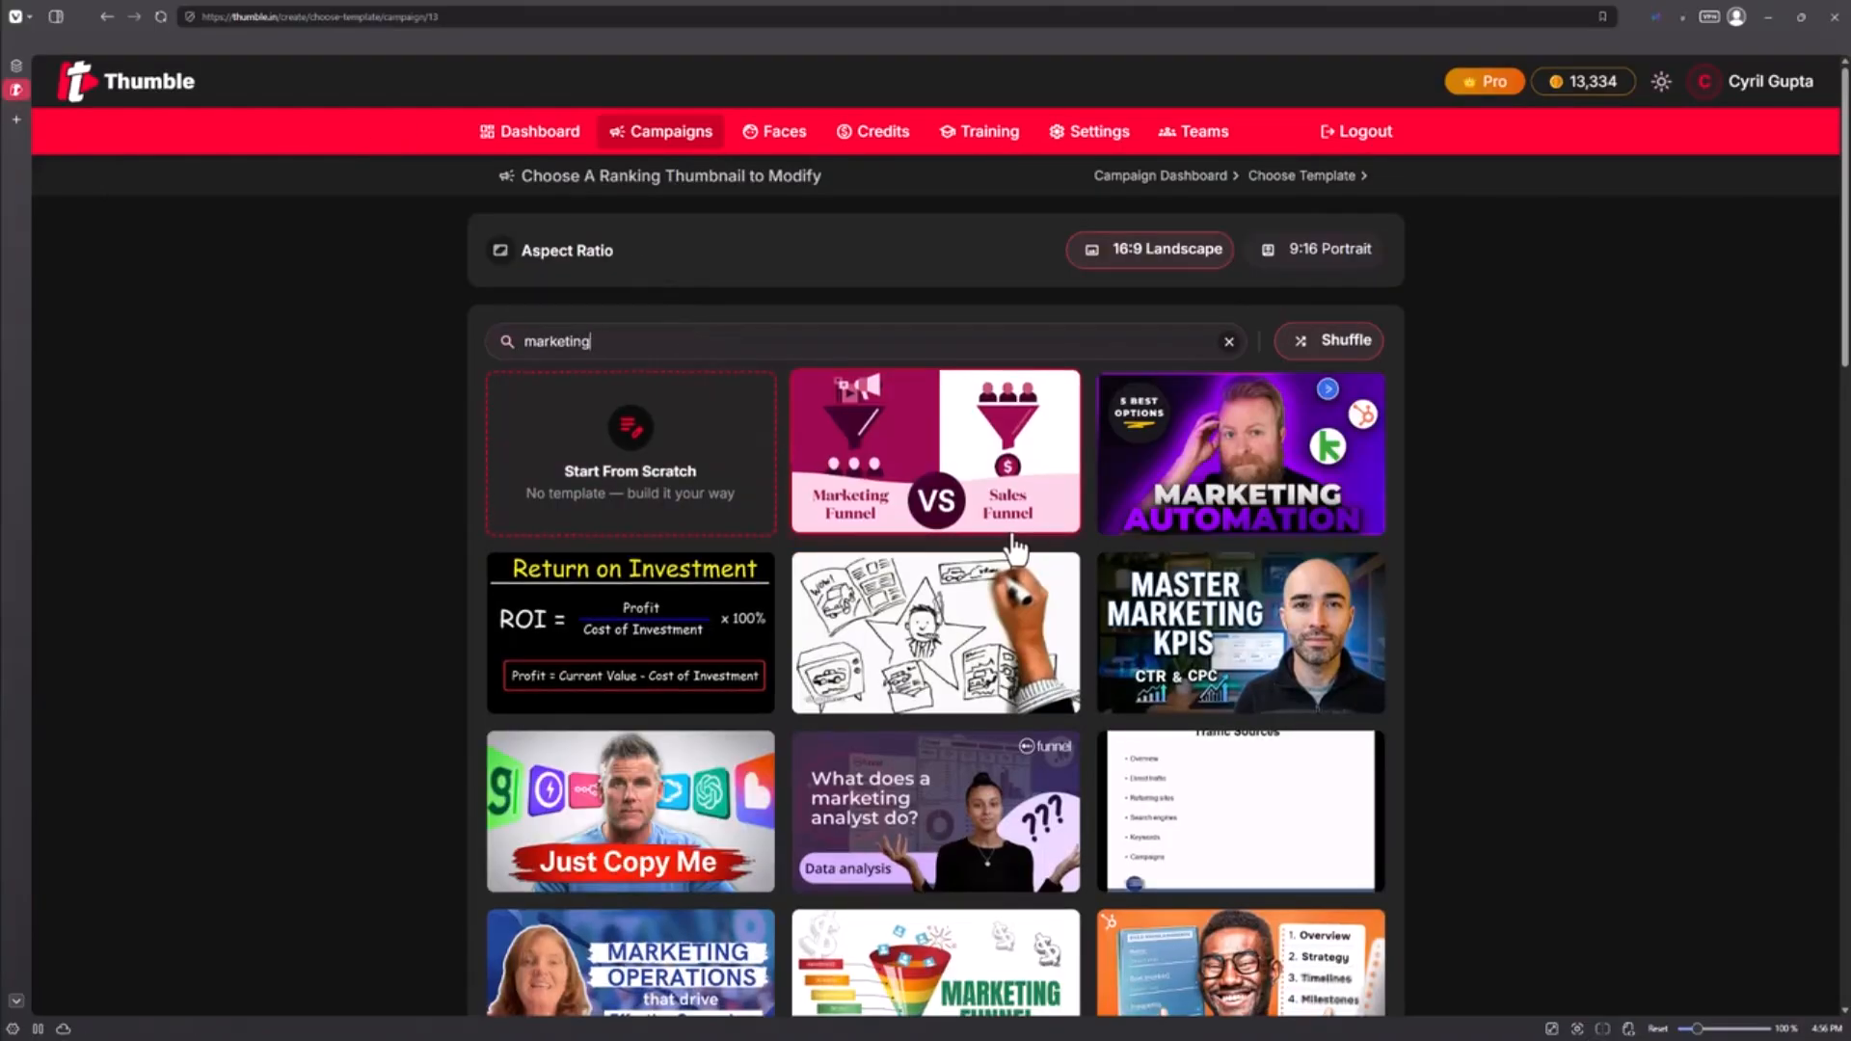
{"action": "scroll", "coordinate": [1014, 560], "scroll_direction": "down", "scroll_amount": 2}
{"action": "scroll", "coordinate": [1015, 559], "scroll_direction": "down", "scroll_amount": 5}
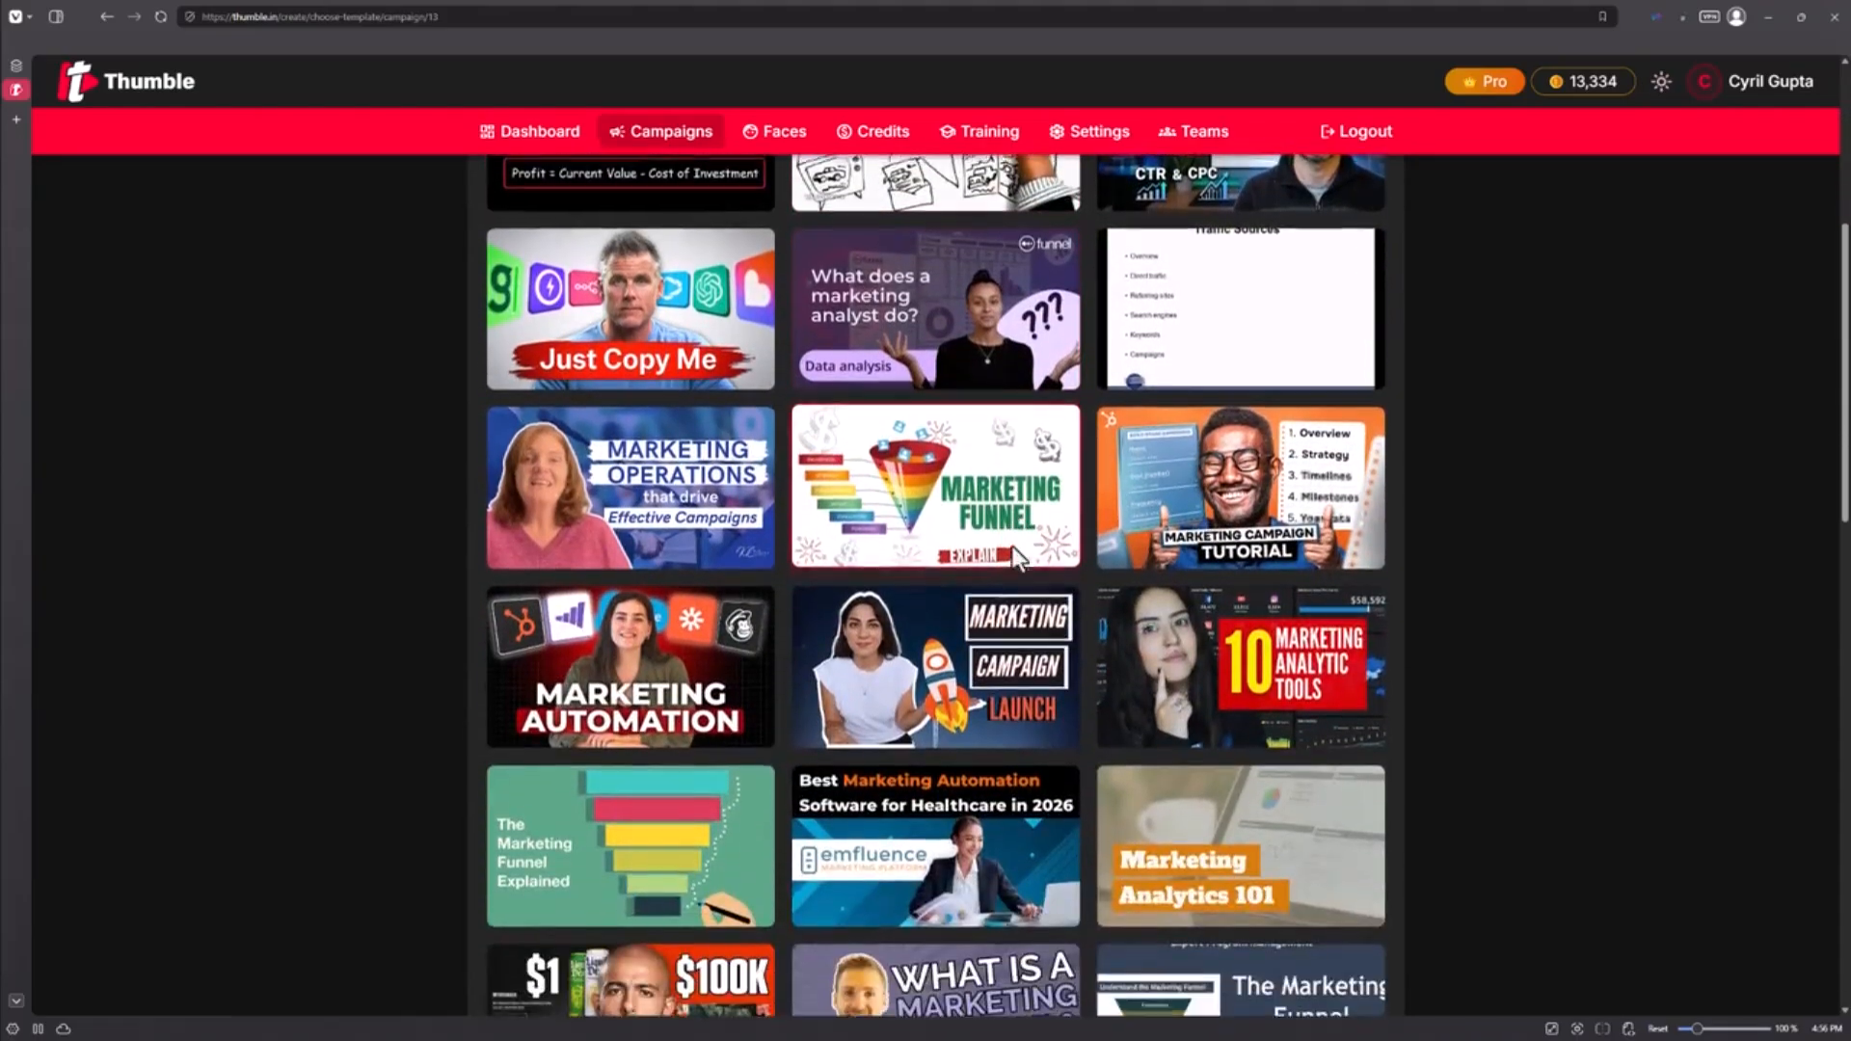
{"action": "scroll", "coordinate": [1012, 559], "scroll_direction": "down", "scroll_amount": 2}
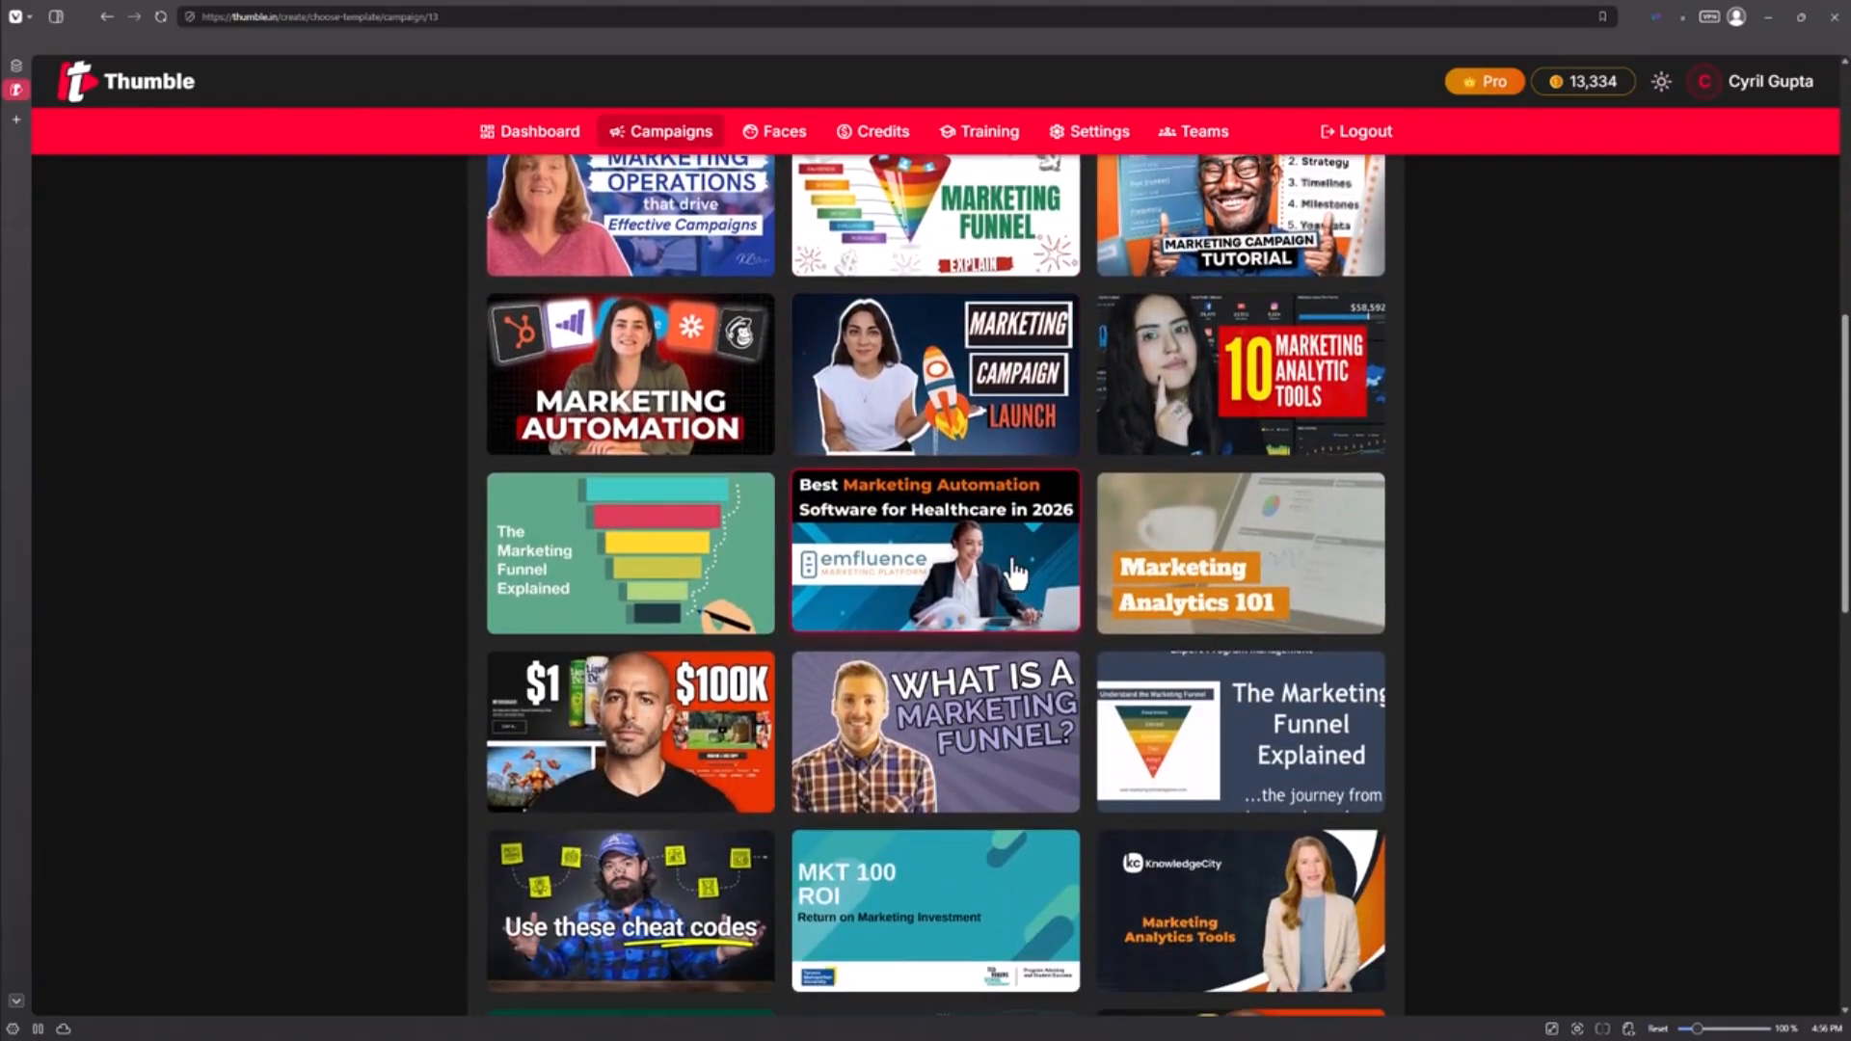
{"action": "scroll", "coordinate": [1014, 573], "scroll_direction": "down", "scroll_amount": 1}
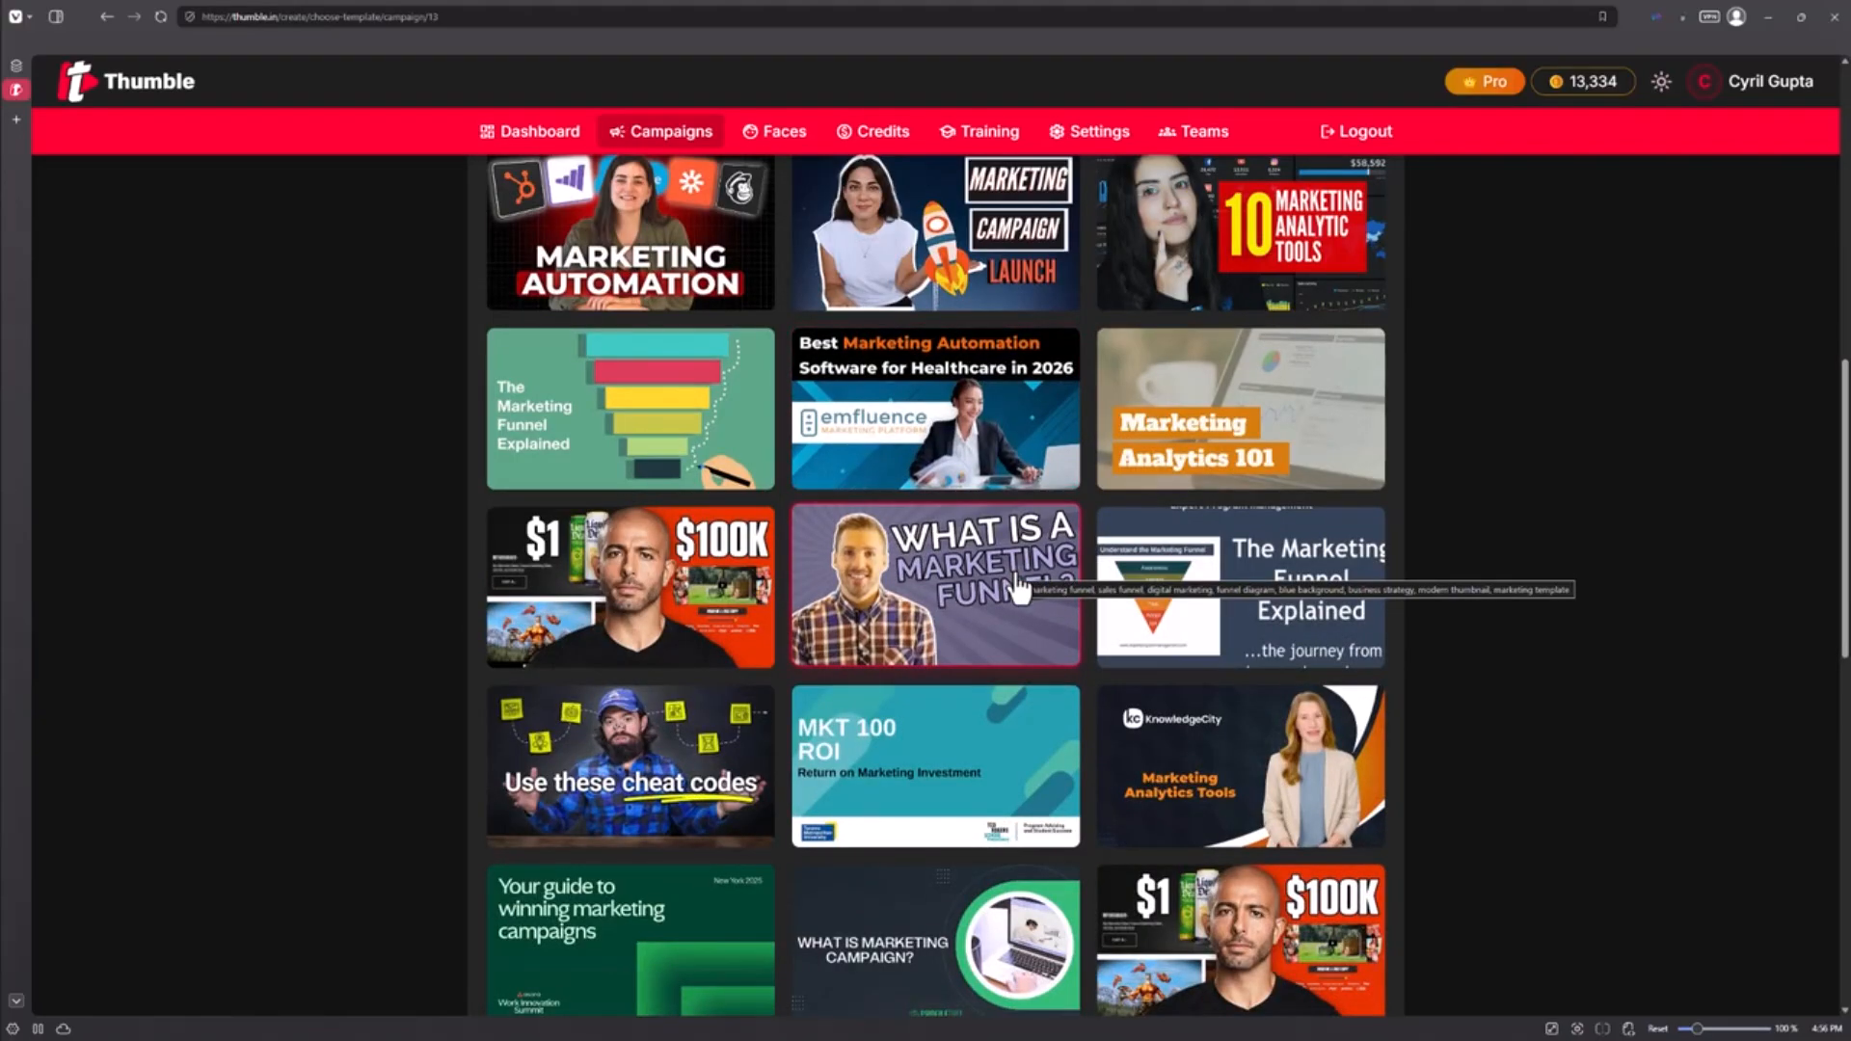
{"action": "scroll", "coordinate": [959, 654], "scroll_direction": "down", "scroll_amount": 4}
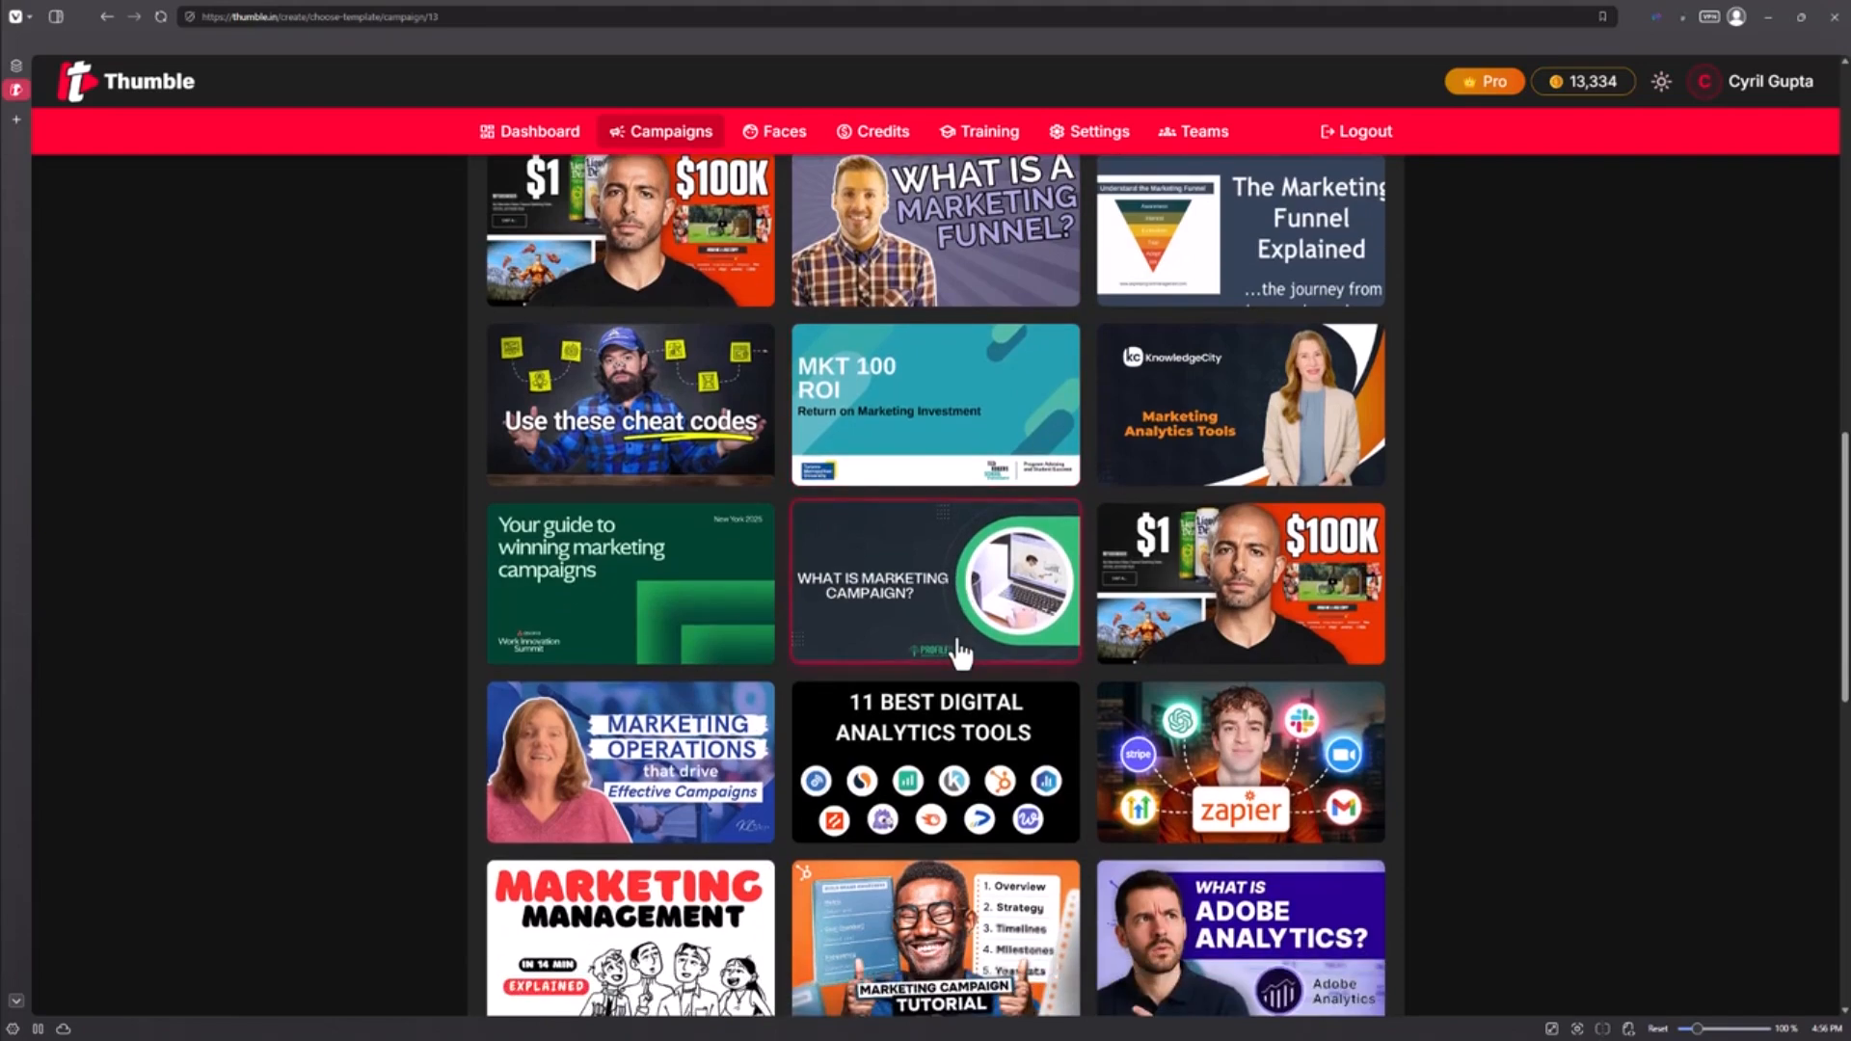
{"action": "scroll", "coordinate": [1060, 709], "scroll_direction": "down", "scroll_amount": 3}
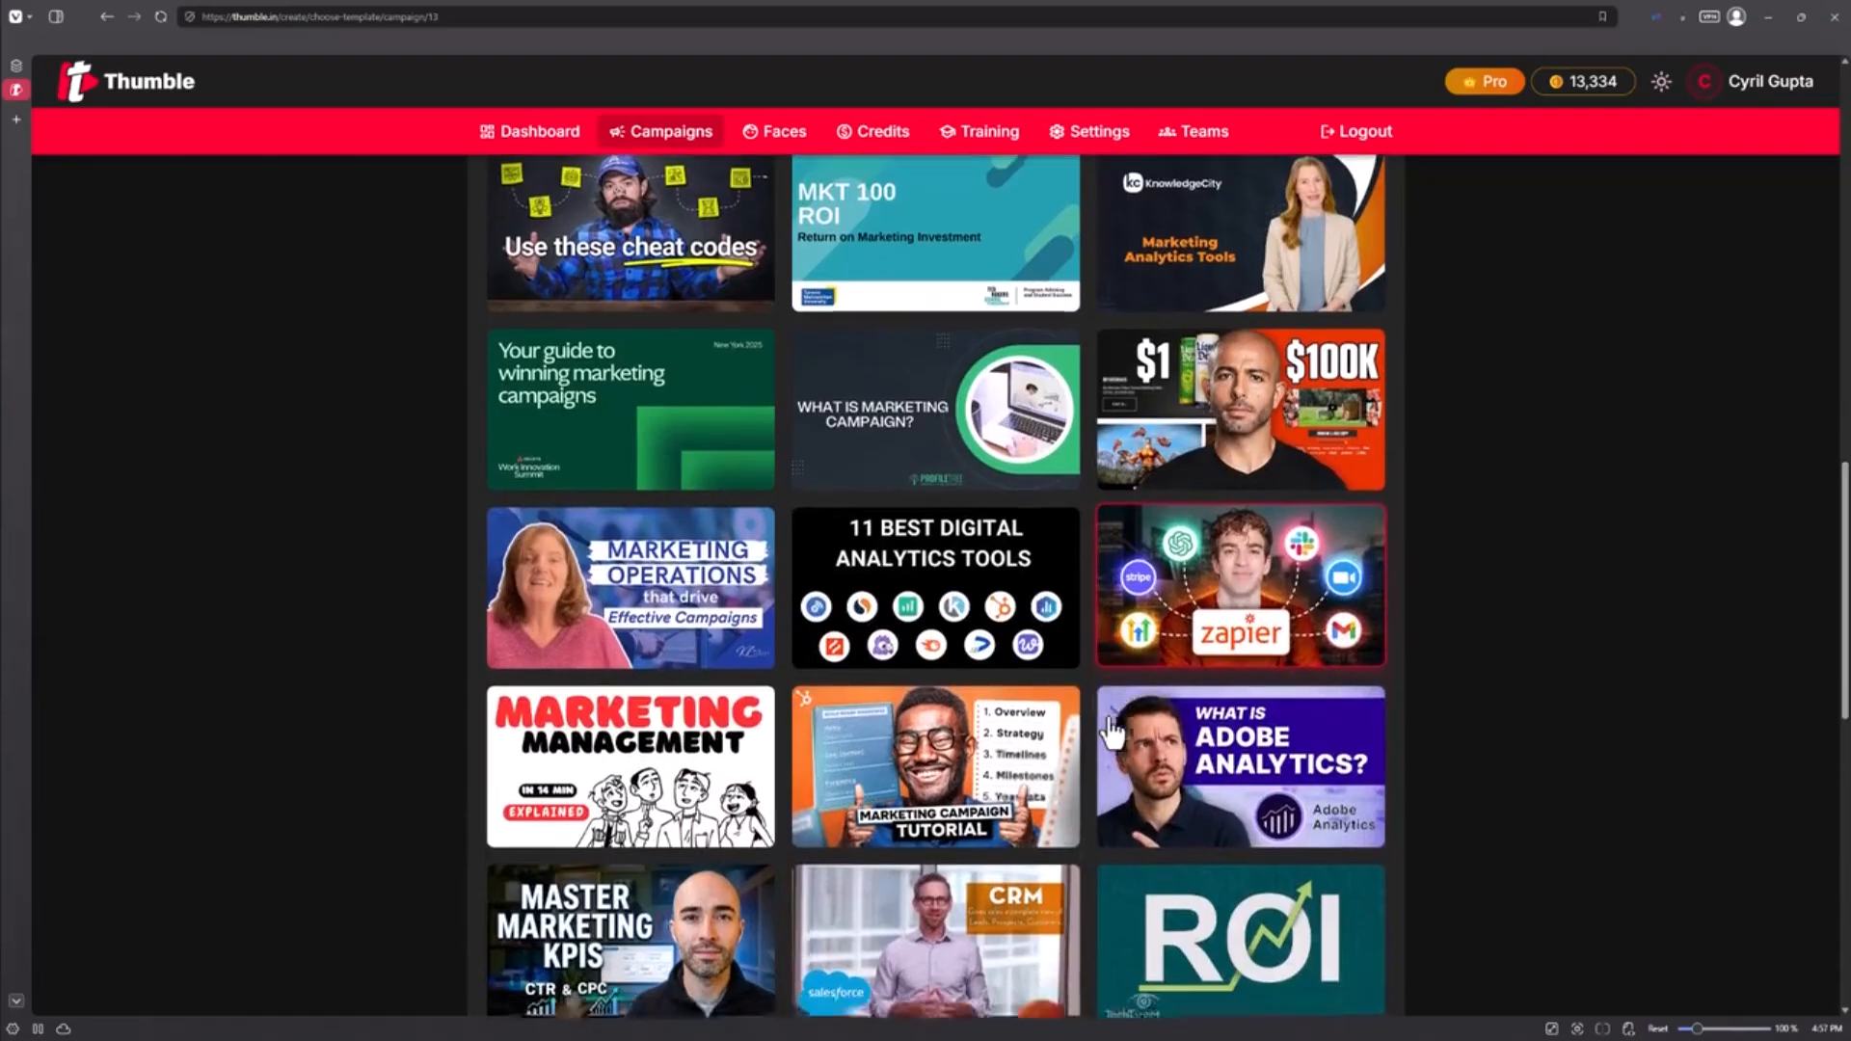
Step: Scroll further down the filtered template results, then back up toward the top
{"action": "scroll", "coordinate": [1111, 733], "scroll_direction": "down", "scroll_amount": 5}
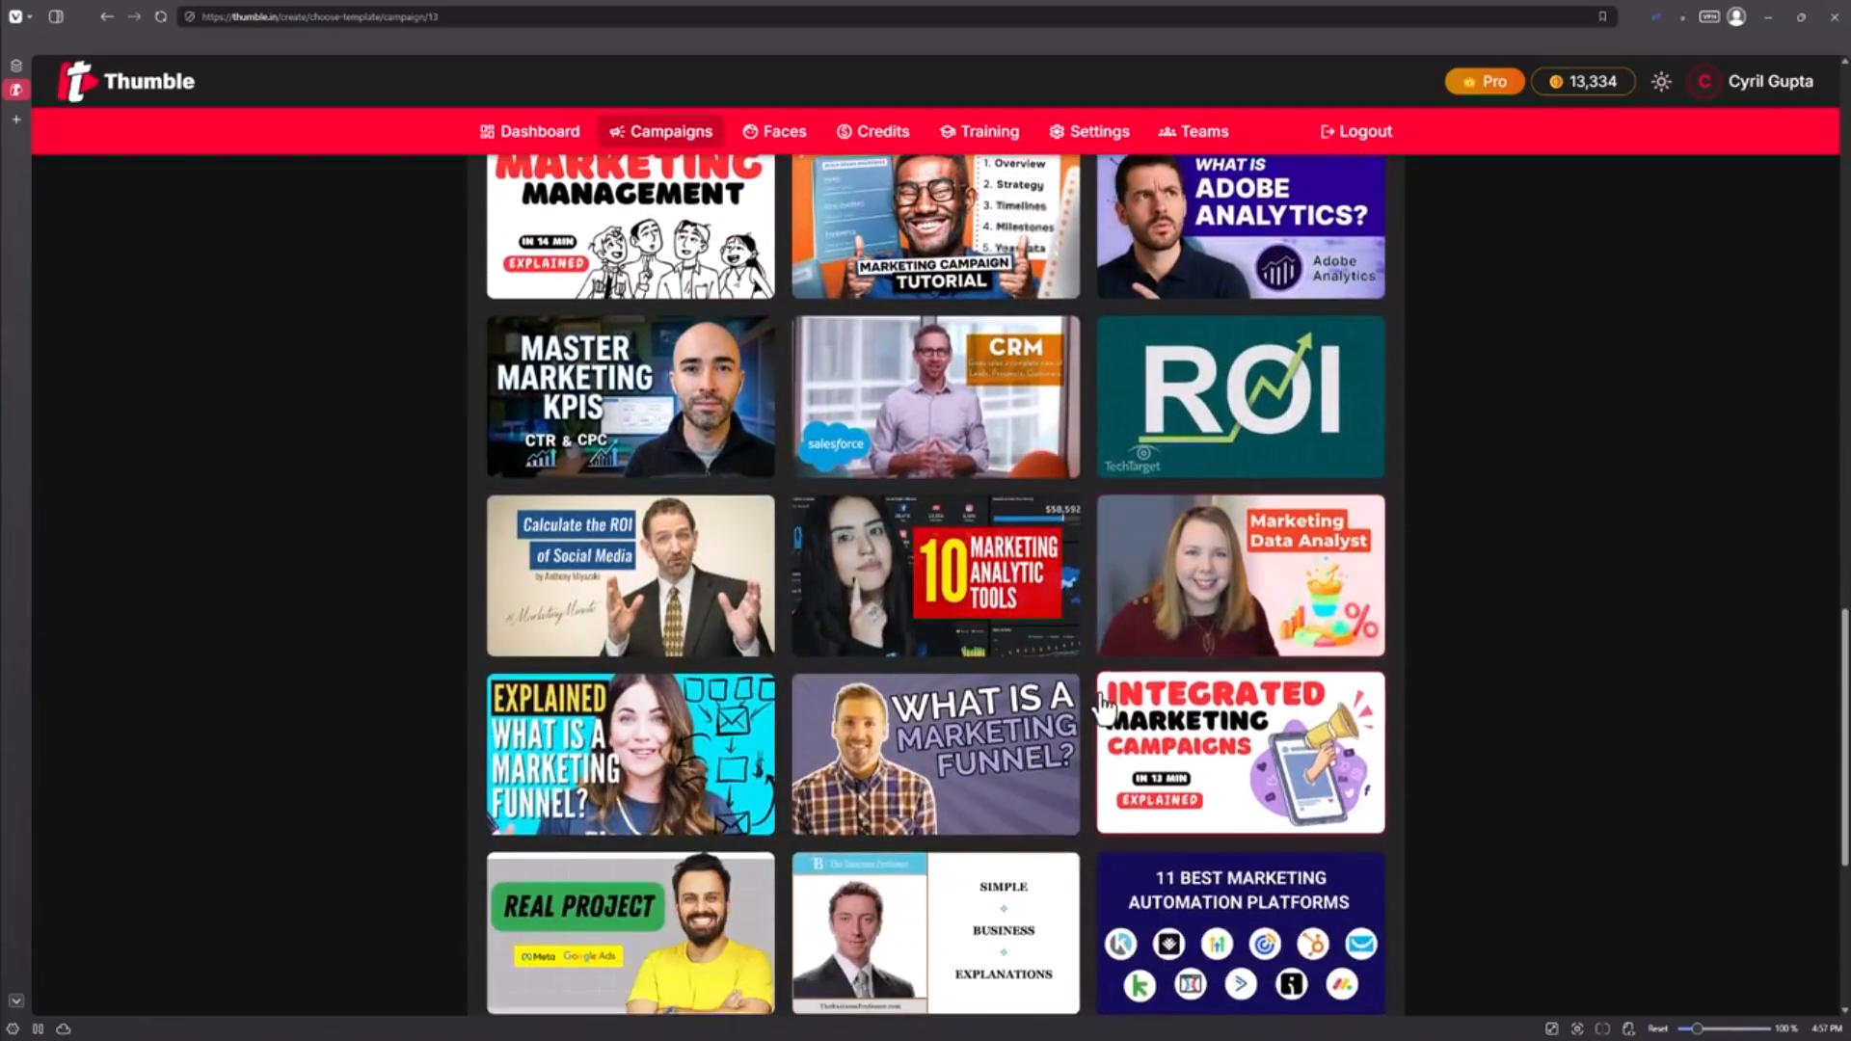
{"action": "scroll", "coordinate": [1102, 701], "scroll_direction": "down", "scroll_amount": 5}
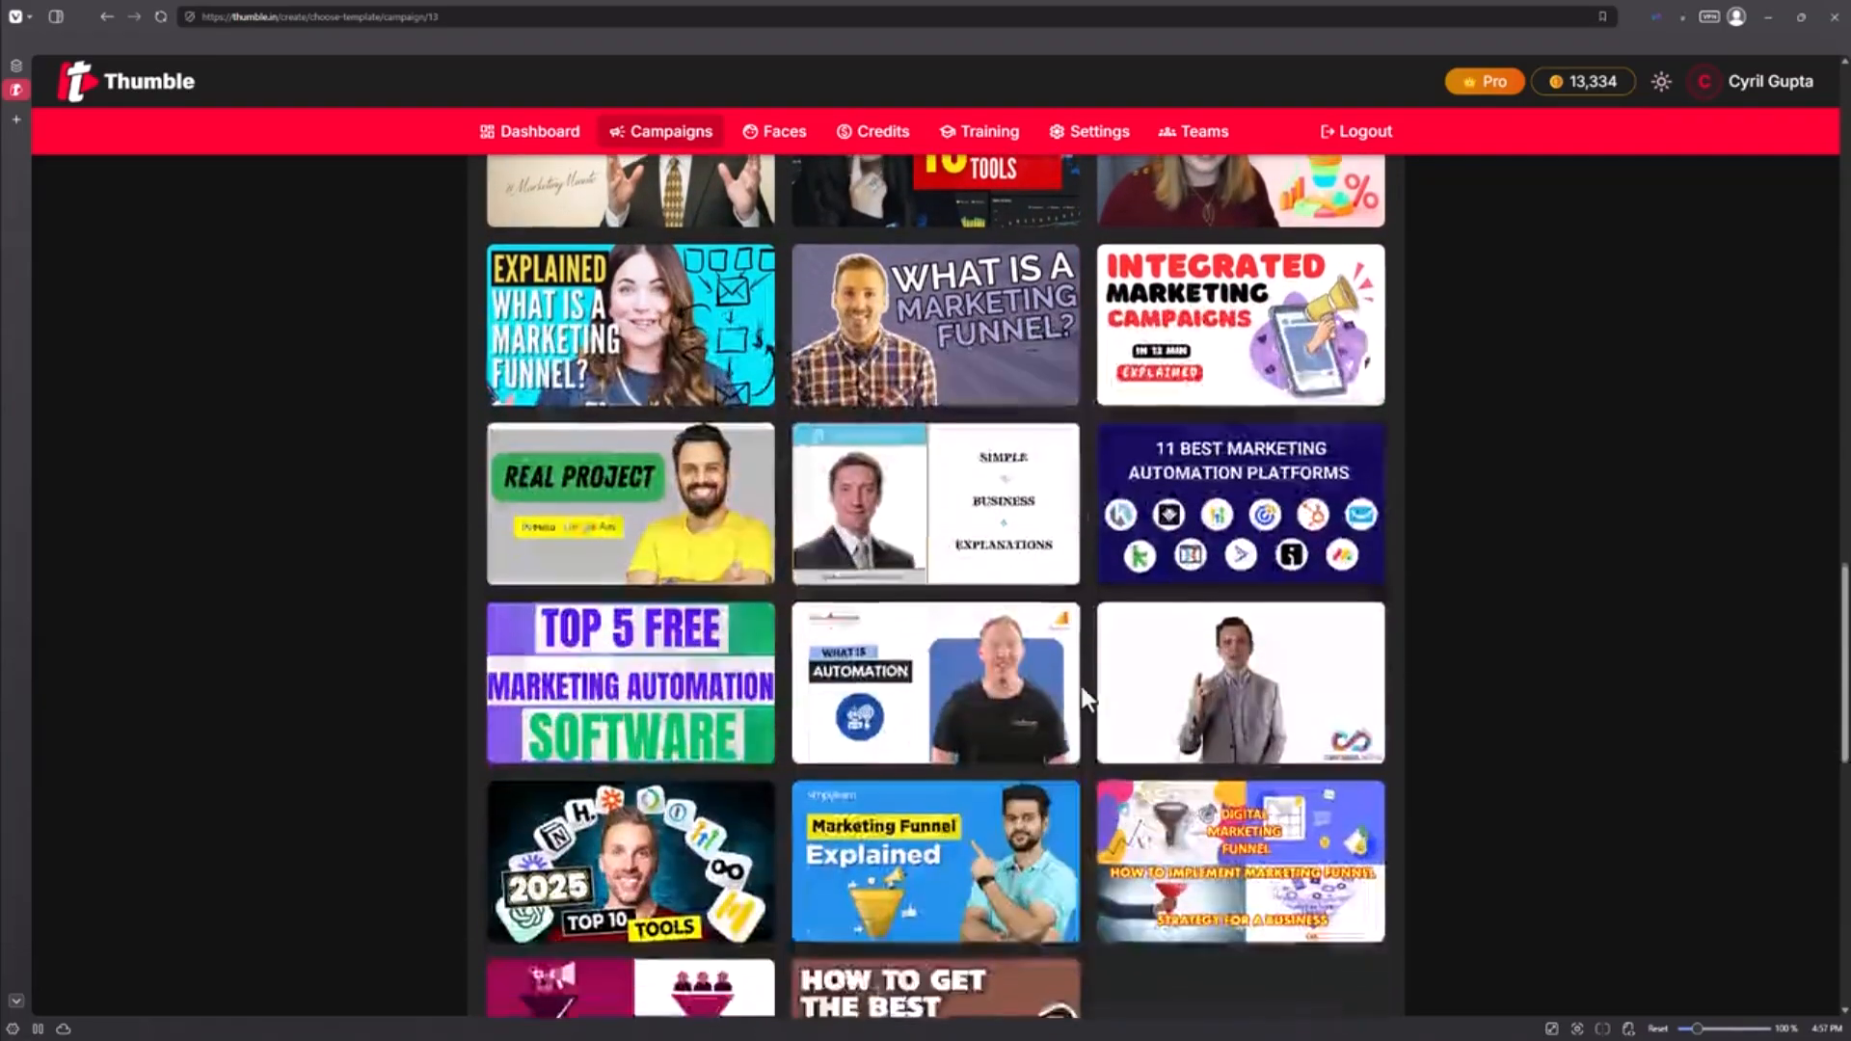
{"action": "scroll", "coordinate": [1082, 690], "scroll_direction": "down", "scroll_amount": 5}
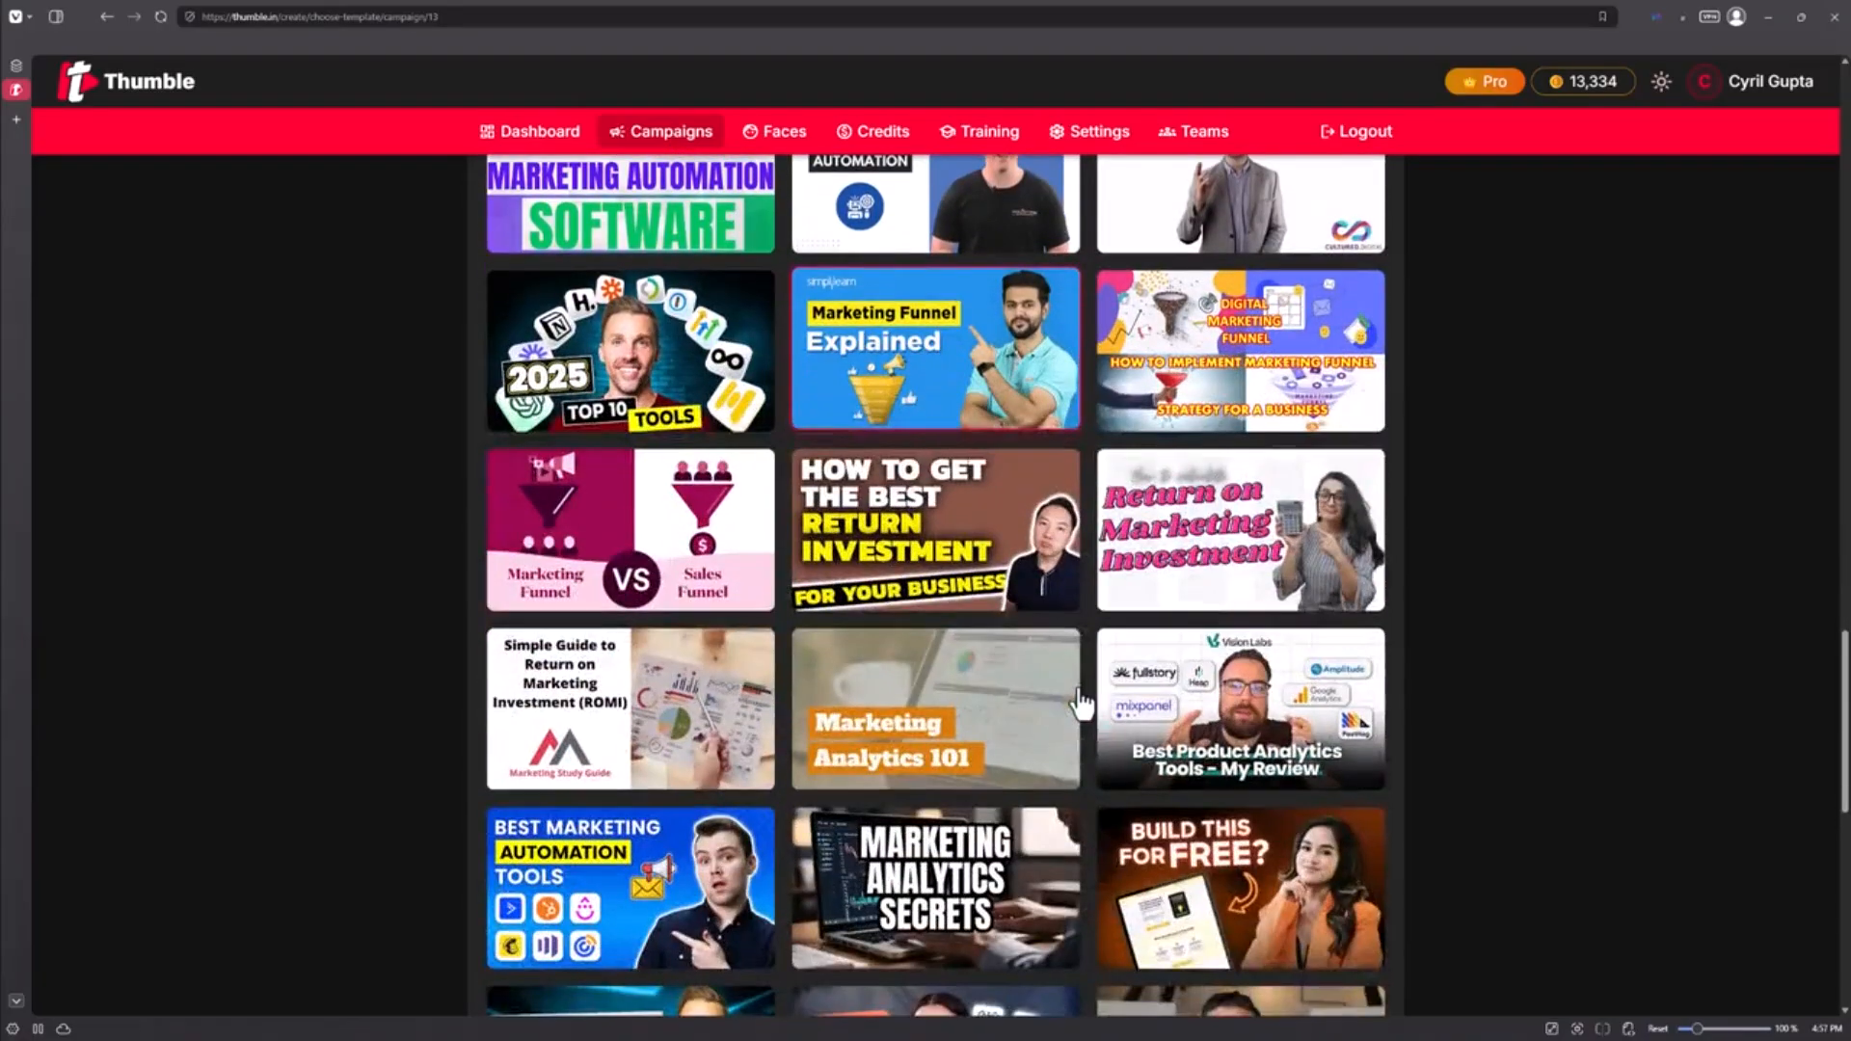
{"action": "scroll", "coordinate": [1082, 702], "scroll_direction": "down", "scroll_amount": 2}
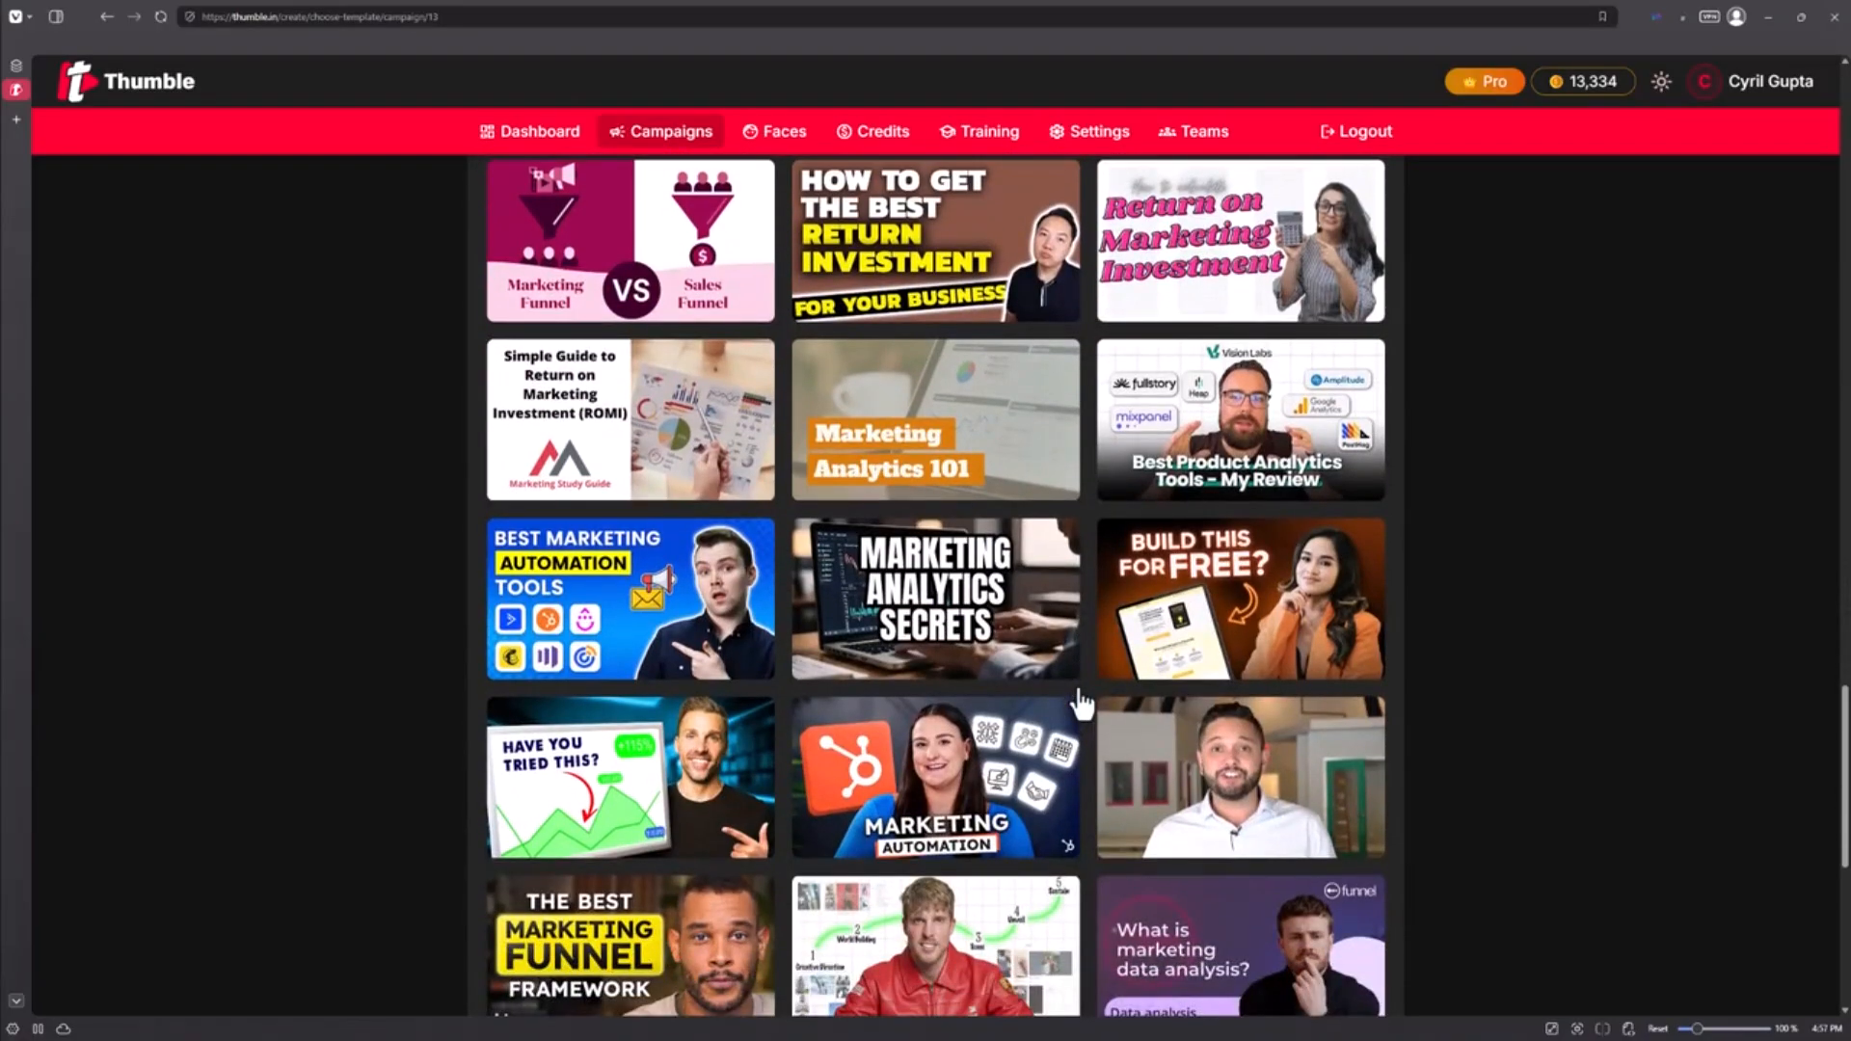
{"action": "scroll", "coordinate": [1082, 701], "scroll_direction": "down", "scroll_amount": 2}
{"action": "scroll", "coordinate": [1080, 704], "scroll_direction": "down", "scroll_amount": 2}
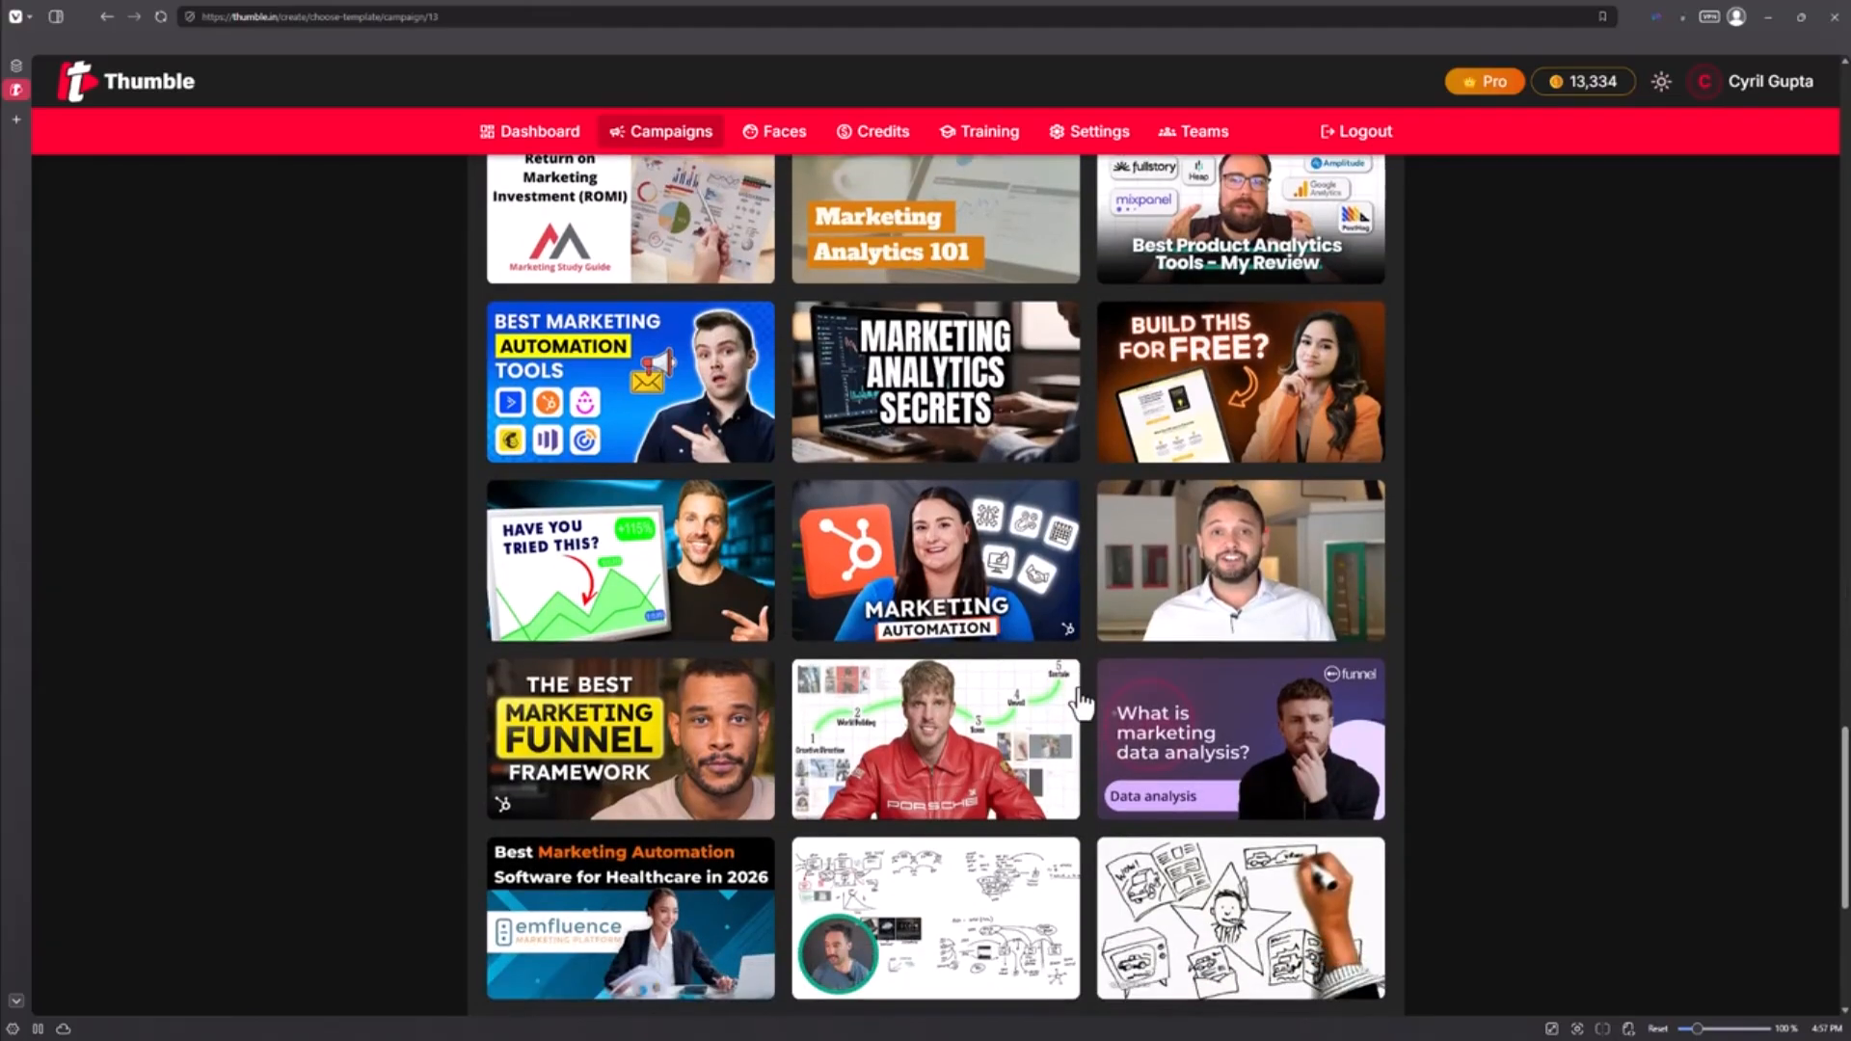
{"action": "scroll", "coordinate": [1073, 708], "scroll_direction": "down", "scroll_amount": 1}
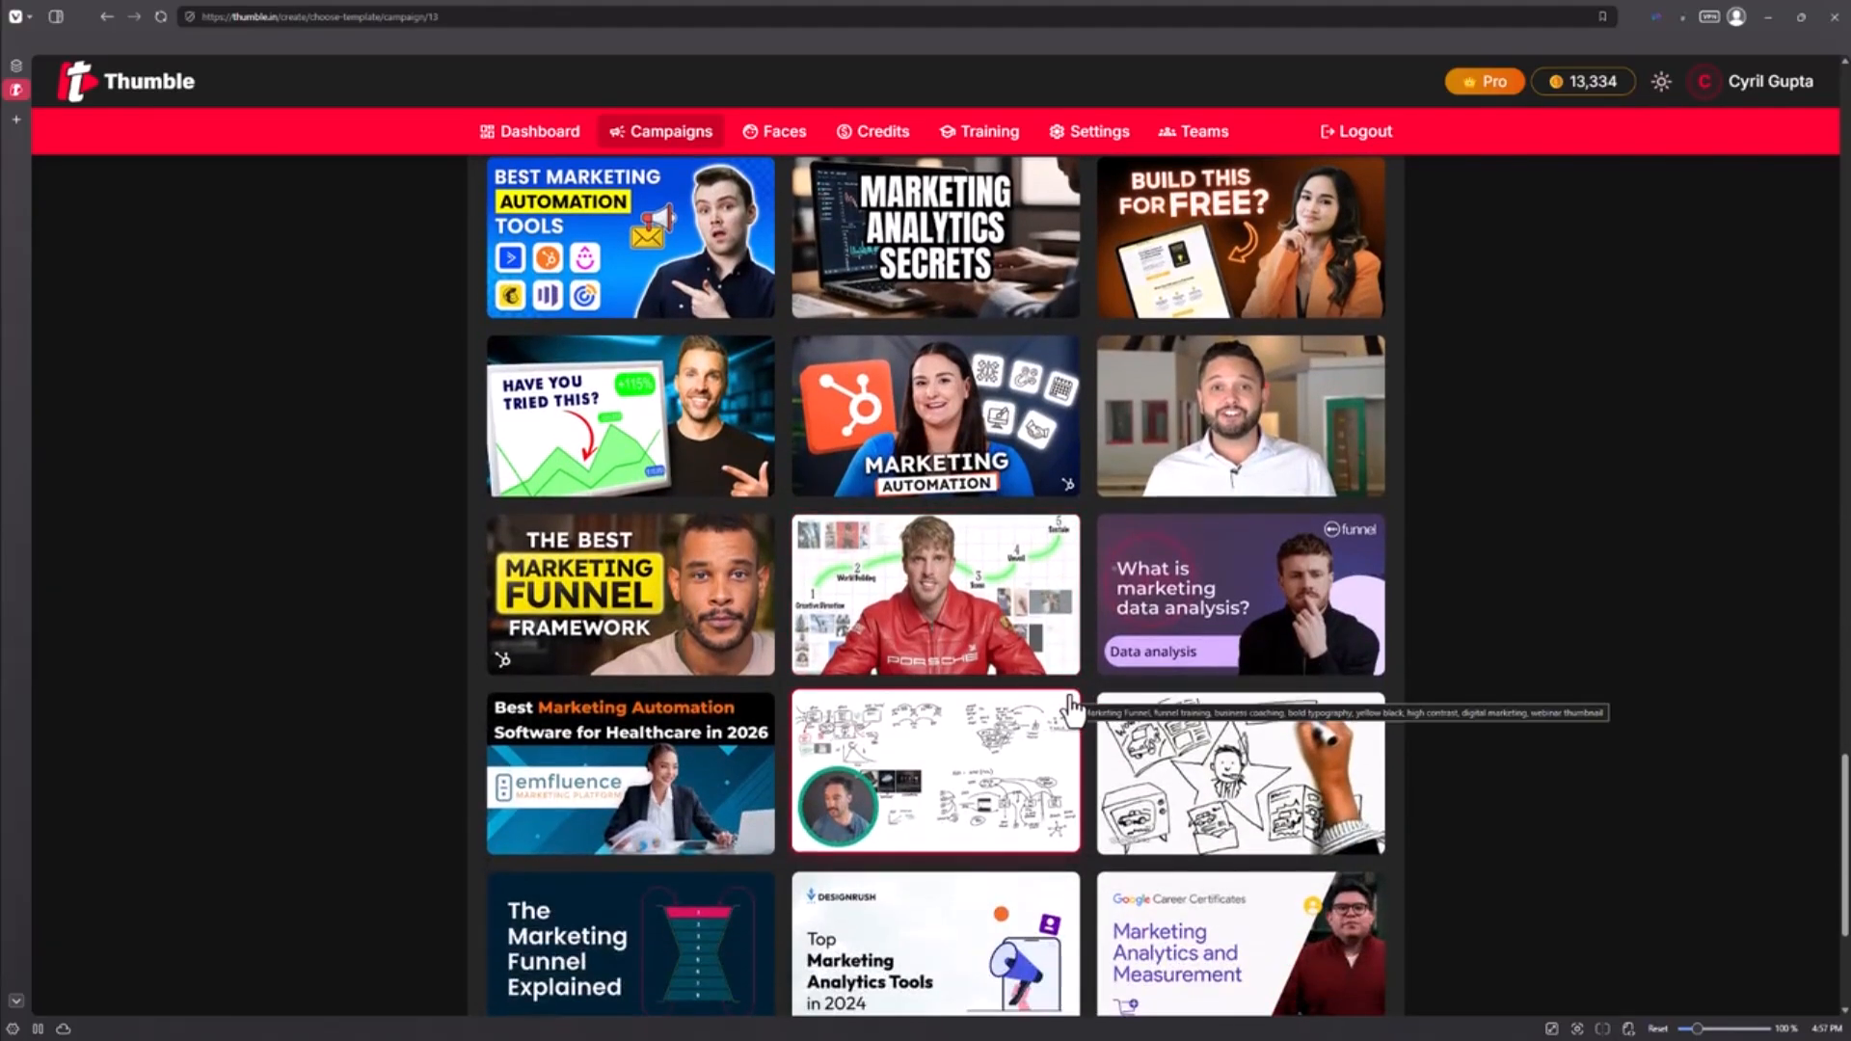
{"action": "scroll", "coordinate": [1073, 709], "scroll_direction": "up", "scroll_amount": 20}
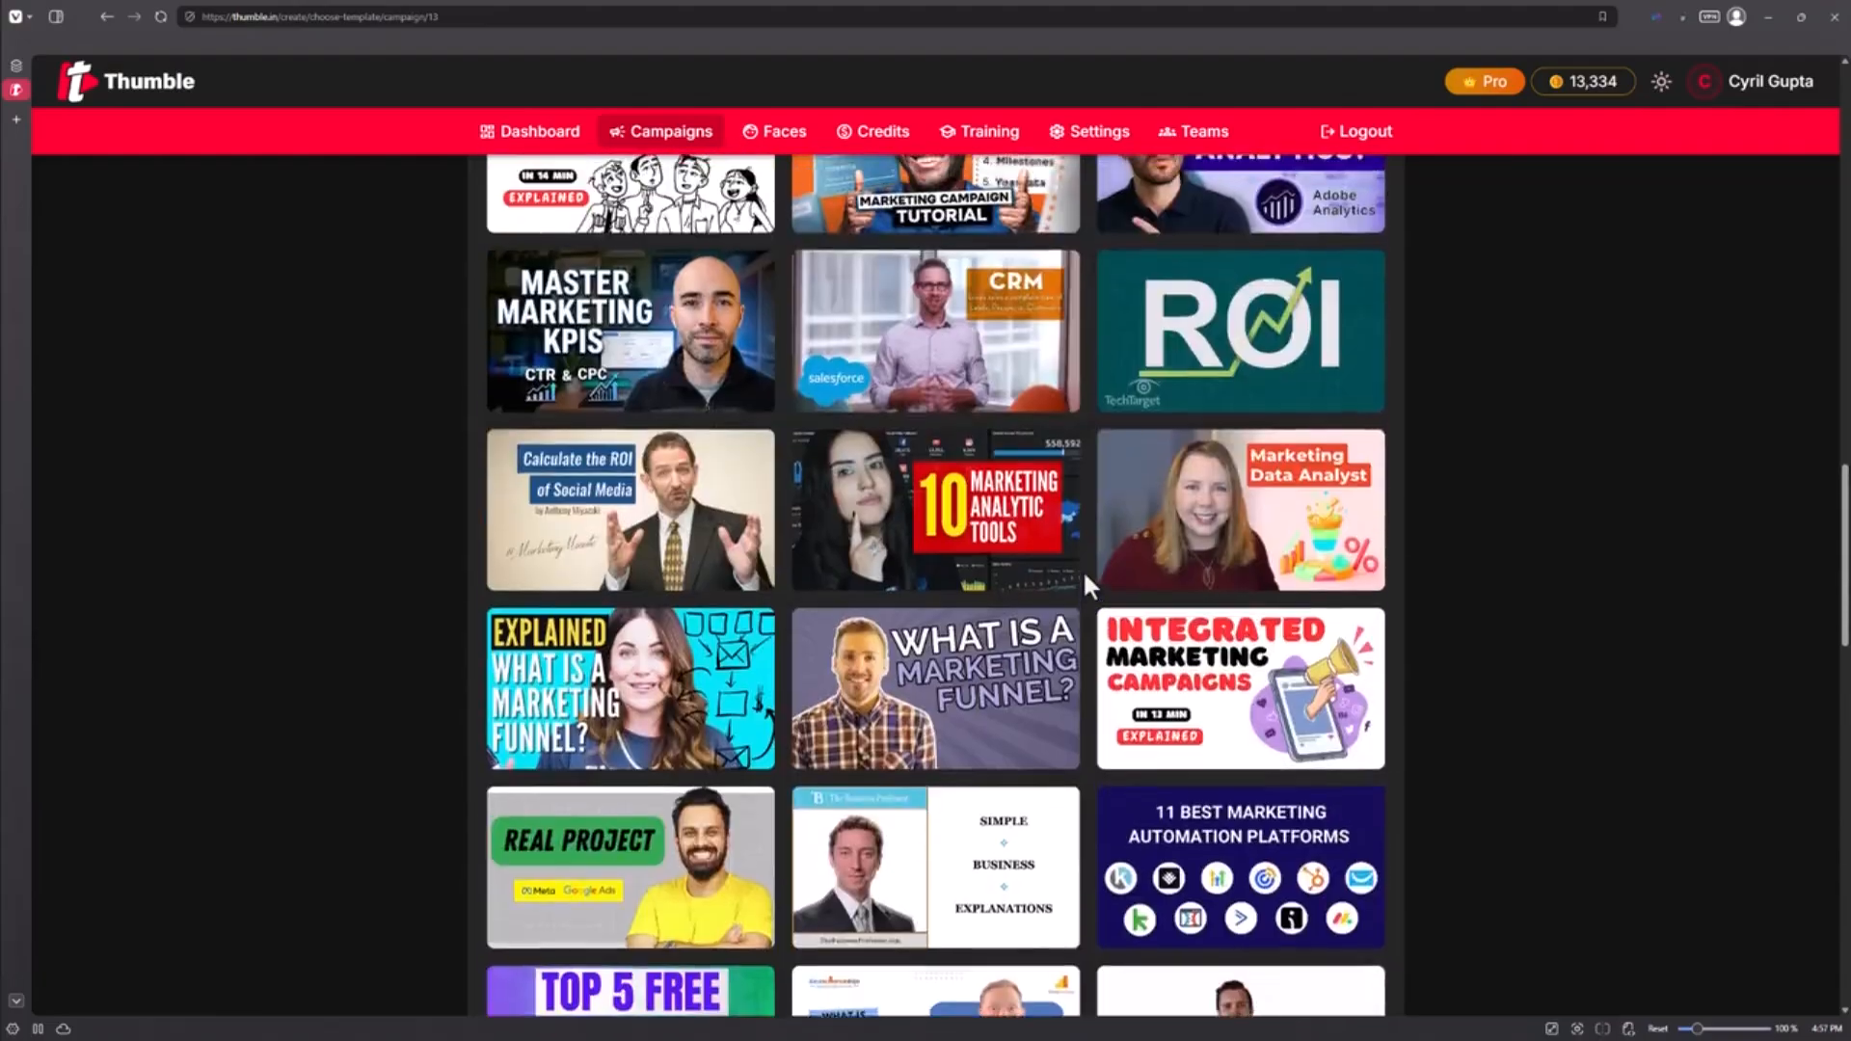
{"action": "scroll", "coordinate": [1085, 579], "scroll_direction": "up", "scroll_amount": 15}
{"action": "scroll", "coordinate": [810, 220], "scroll_direction": "up", "scroll_amount": 3}
Step: Search the templates for 'wildlife' and glance through the results
{"action": "type", "text": "wildlife"}
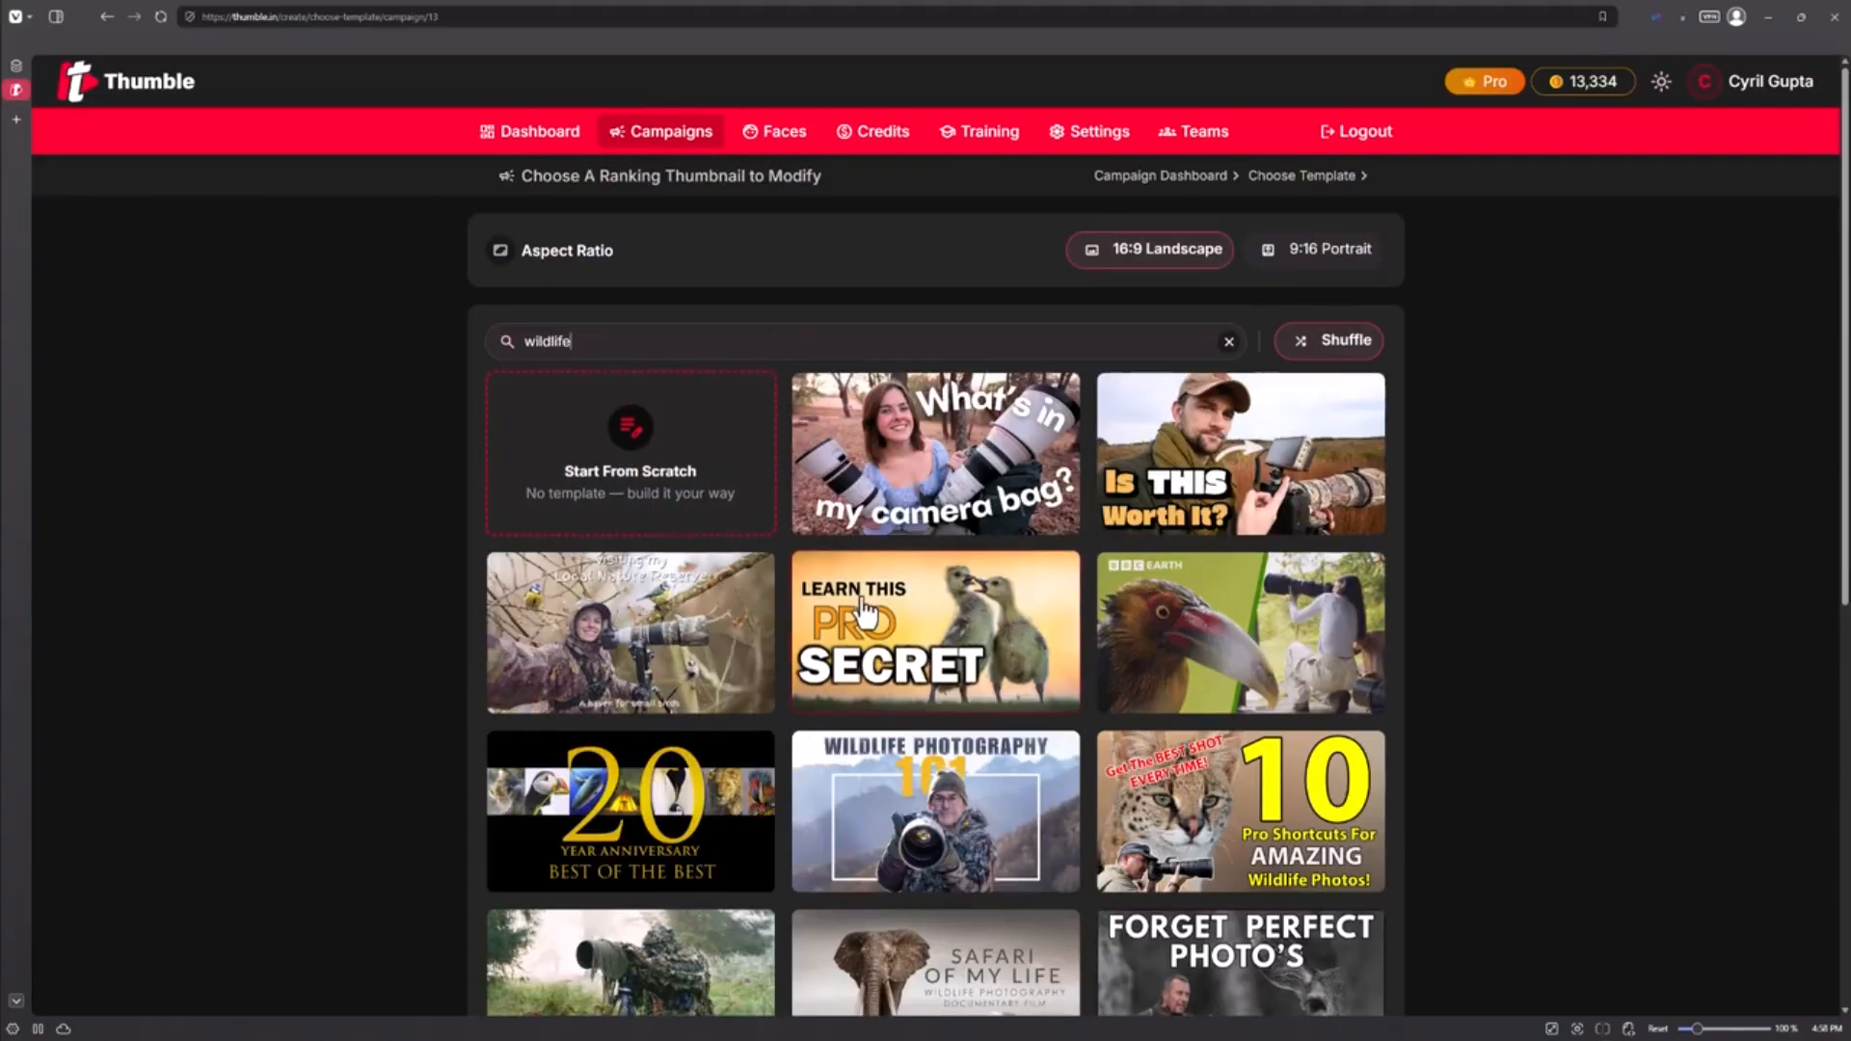
{"action": "scroll", "coordinate": [906, 627], "scroll_direction": "down", "scroll_amount": 3}
{"action": "scroll", "coordinate": [903, 622], "scroll_direction": "down", "scroll_amount": 5}
{"action": "scroll", "coordinate": [901, 613], "scroll_direction": "up", "scroll_amount": 8}
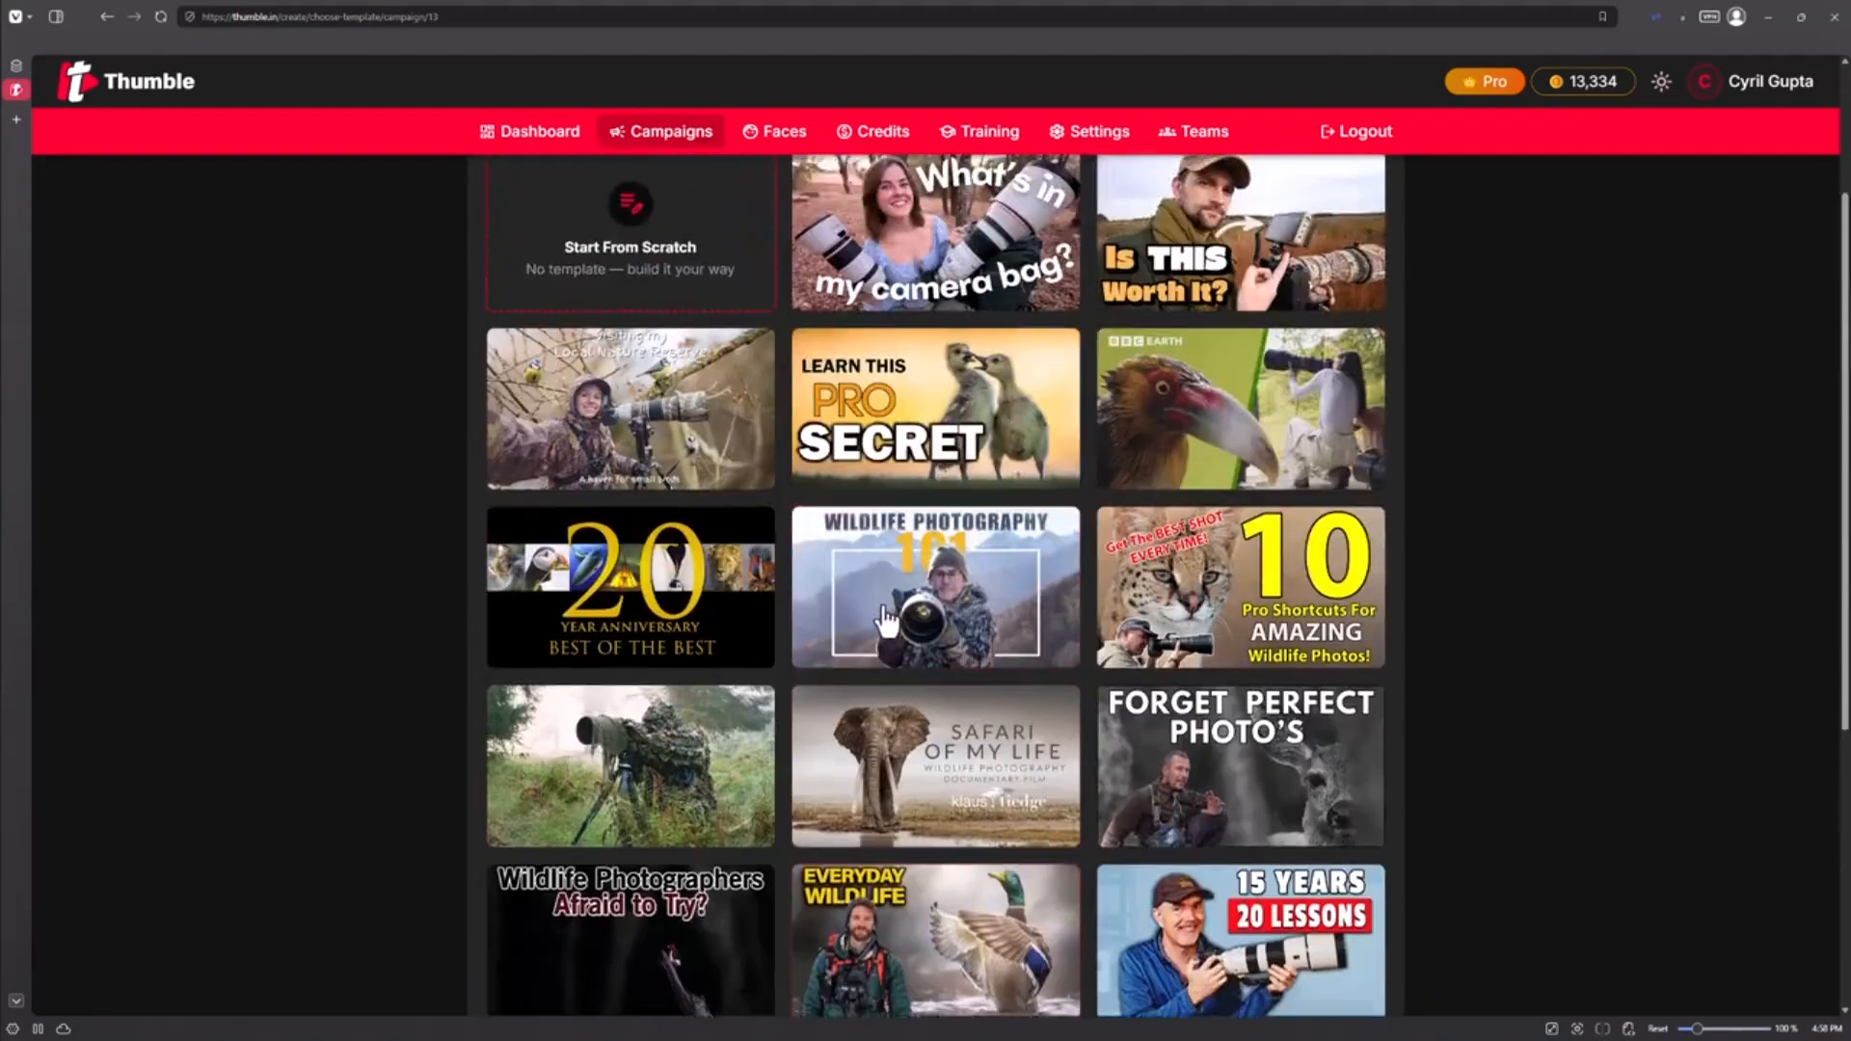
Step: Replace the search with 'food' and browse the food photography thumbnails
{"action": "key", "text": "ctrl+a"}
{"action": "key", "text": "BackSpace"}
{"action": "type", "text": "food"}
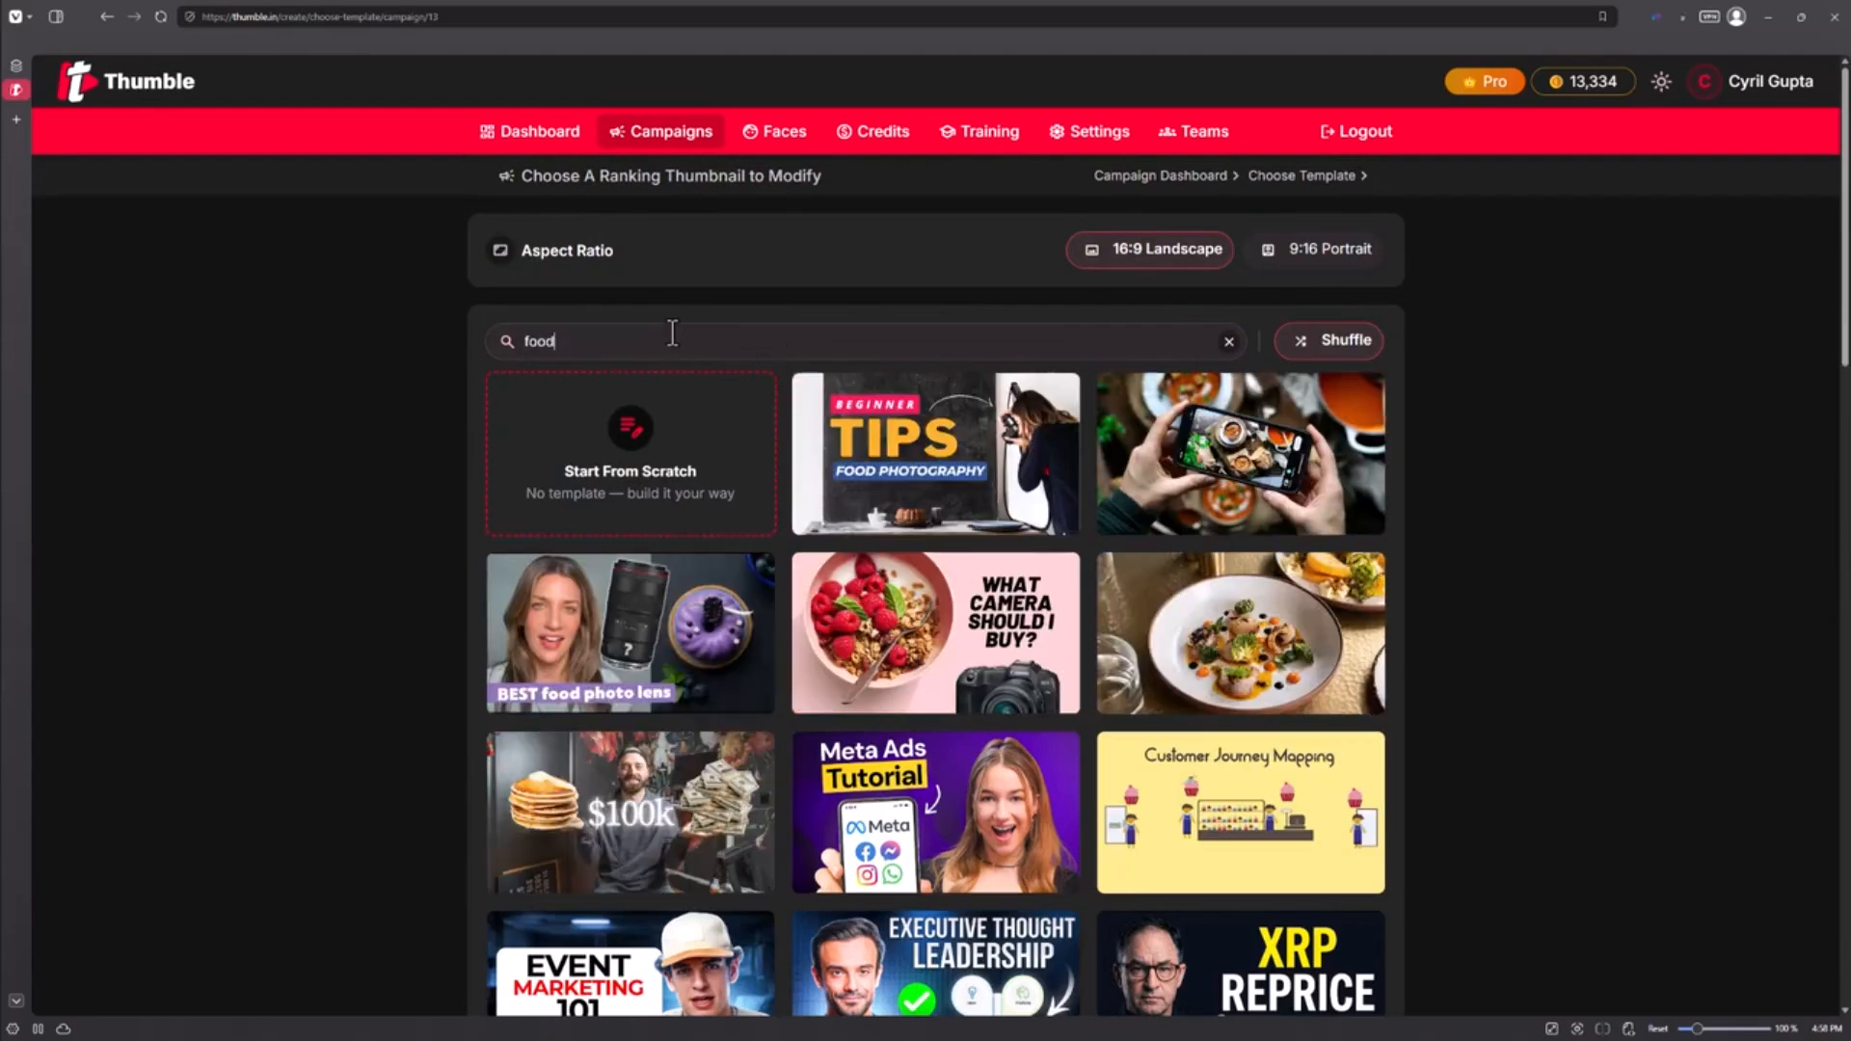
{"action": "scroll", "coordinate": [849, 472], "scroll_direction": "down", "scroll_amount": 8}
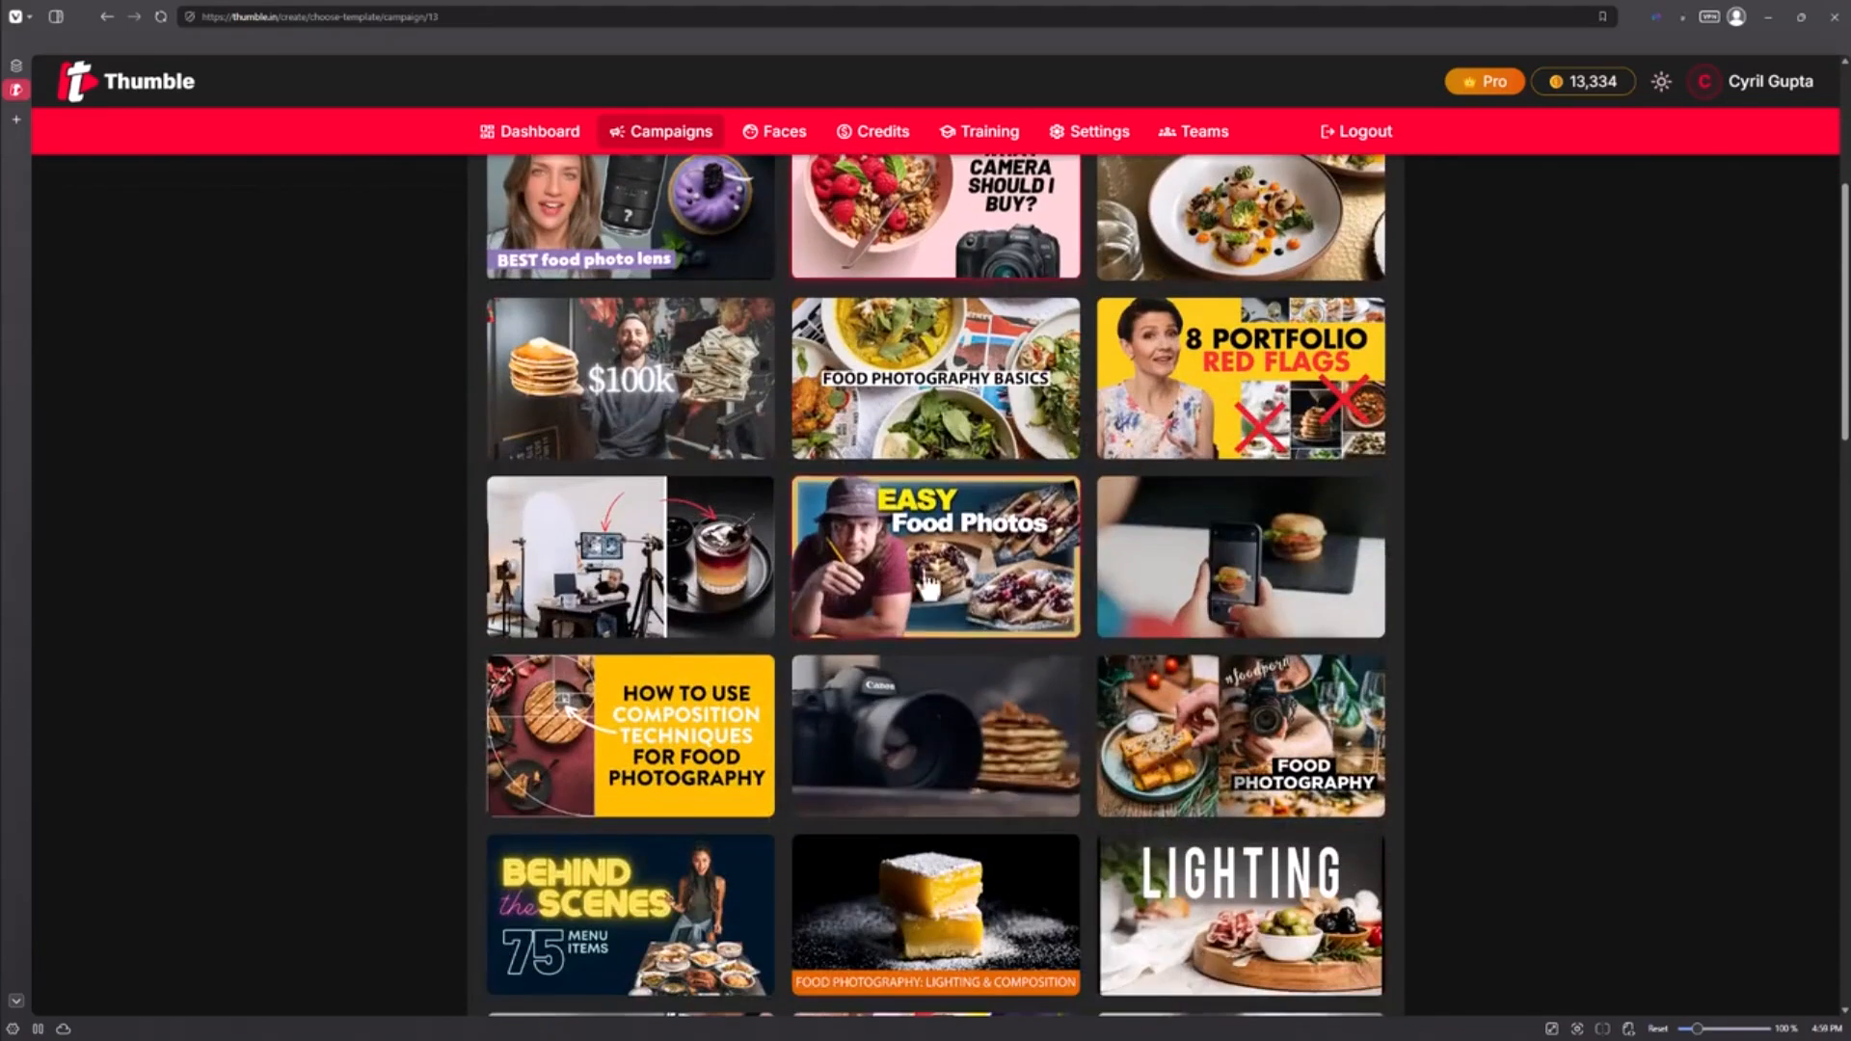
{"action": "scroll", "coordinate": [976, 638], "scroll_direction": "down", "scroll_amount": 1}
{"action": "scroll", "coordinate": [976, 639], "scroll_direction": "up", "scroll_amount": 7}
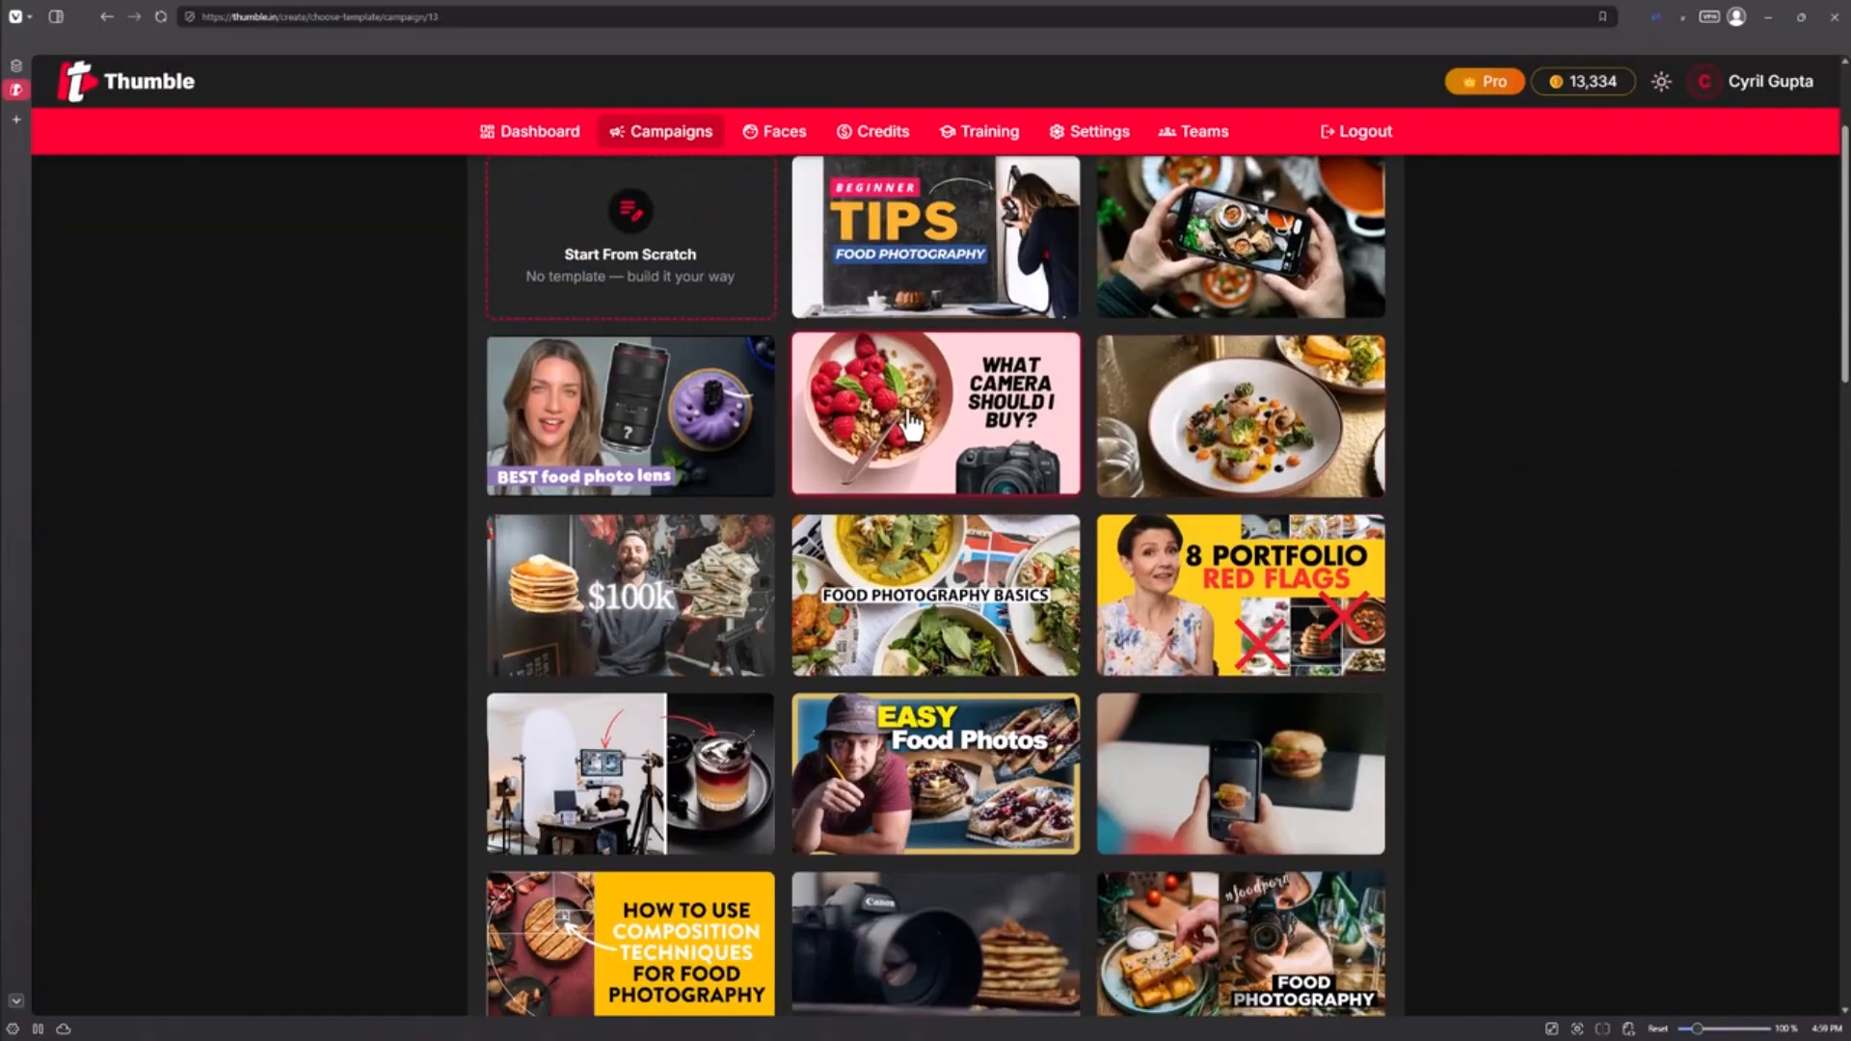
{"action": "scroll", "coordinate": [965, 482], "scroll_direction": "down", "scroll_amount": 2}
{"action": "scroll", "coordinate": [771, 675], "scroll_direction": "up", "scroll_amount": 3}
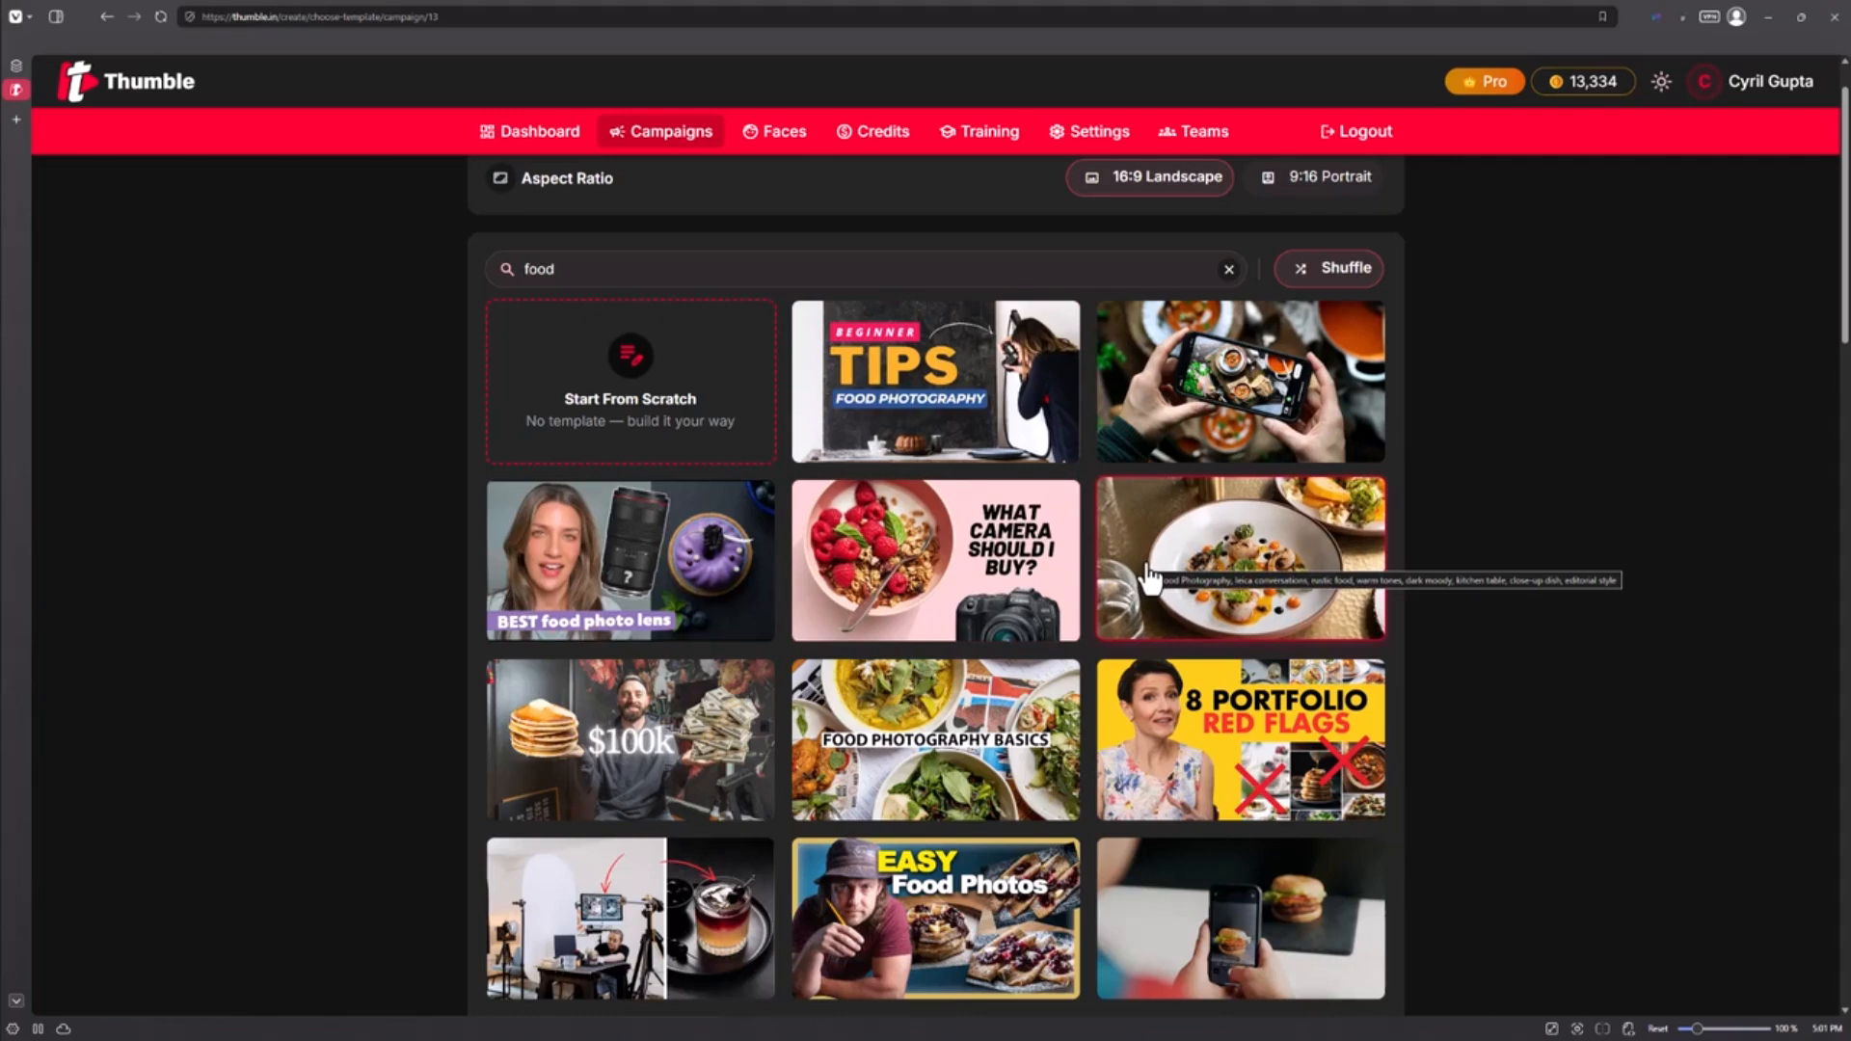
Step: Replace the 'food' search with 'photography' and browse the results
{"action": "left_click", "coordinate": [839, 268]}
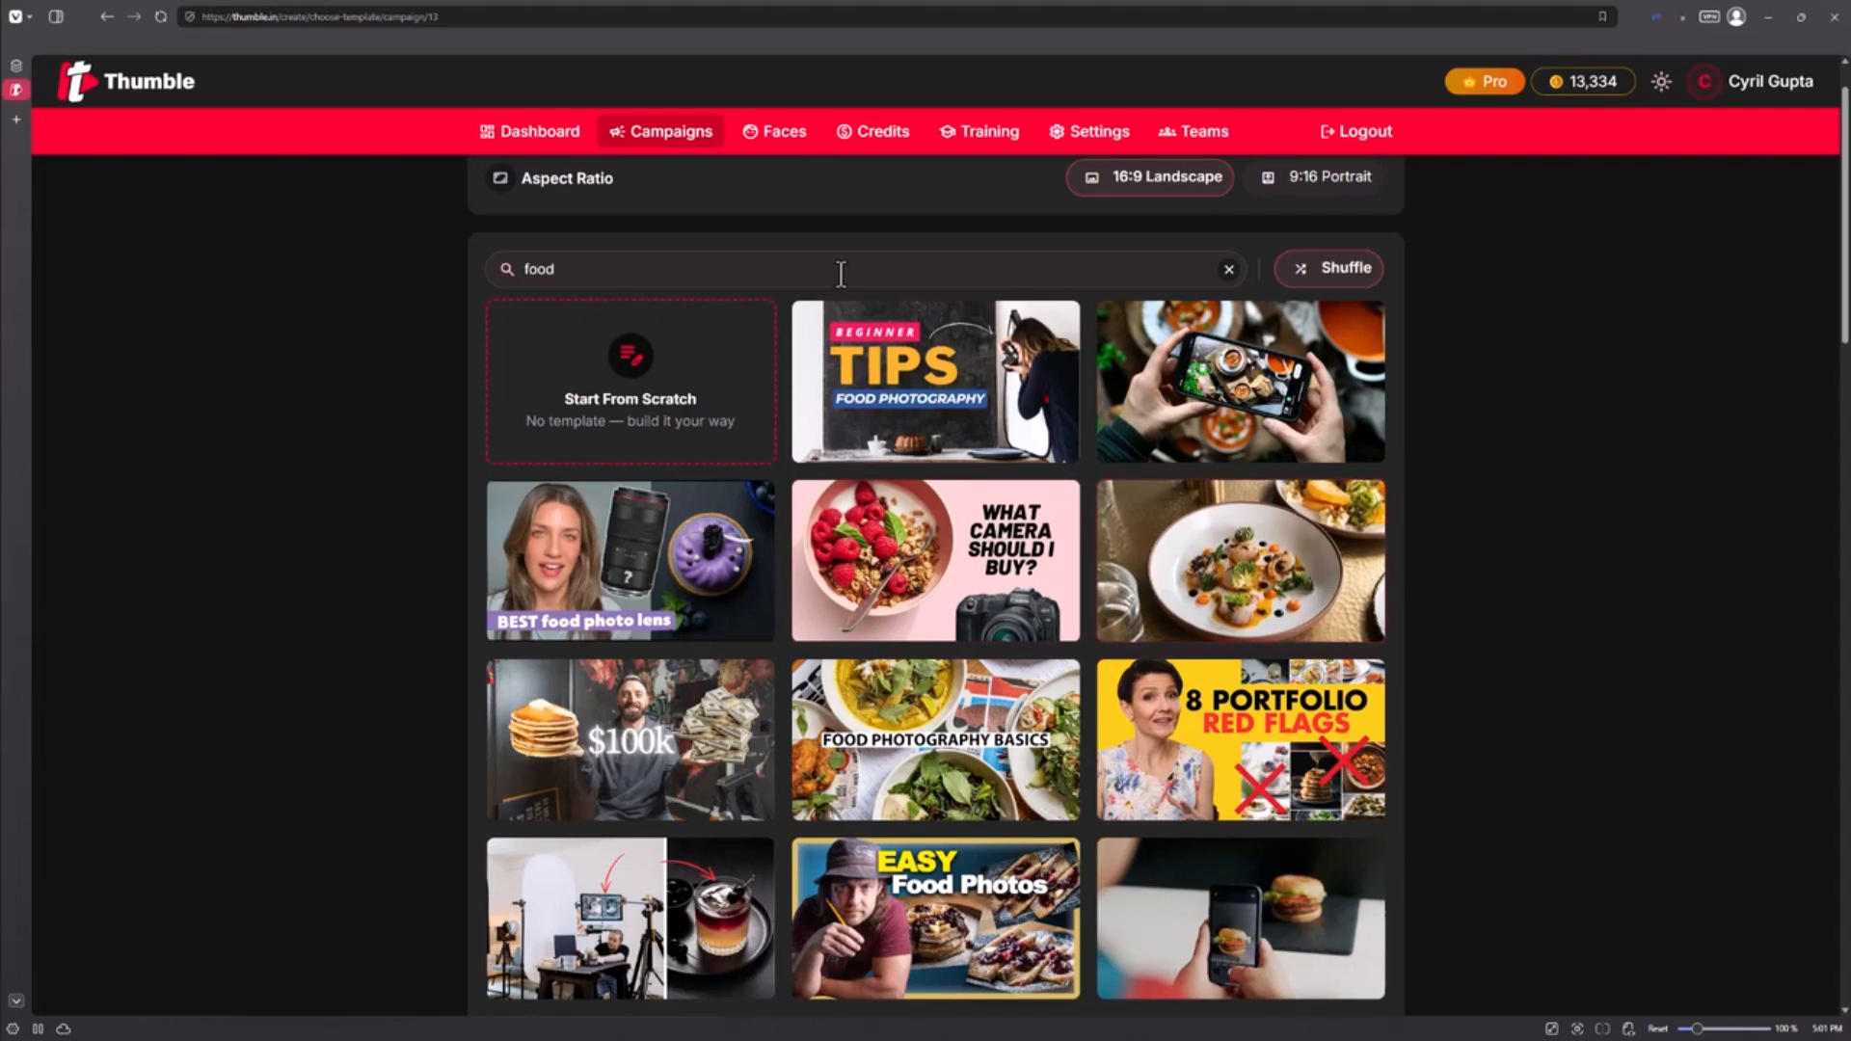
{"action": "key", "text": "ctrl+a"}
{"action": "scroll", "coordinate": [839, 268], "scroll_direction": "up", "scroll_amount": 1}
{"action": "type", "text": "phot"}
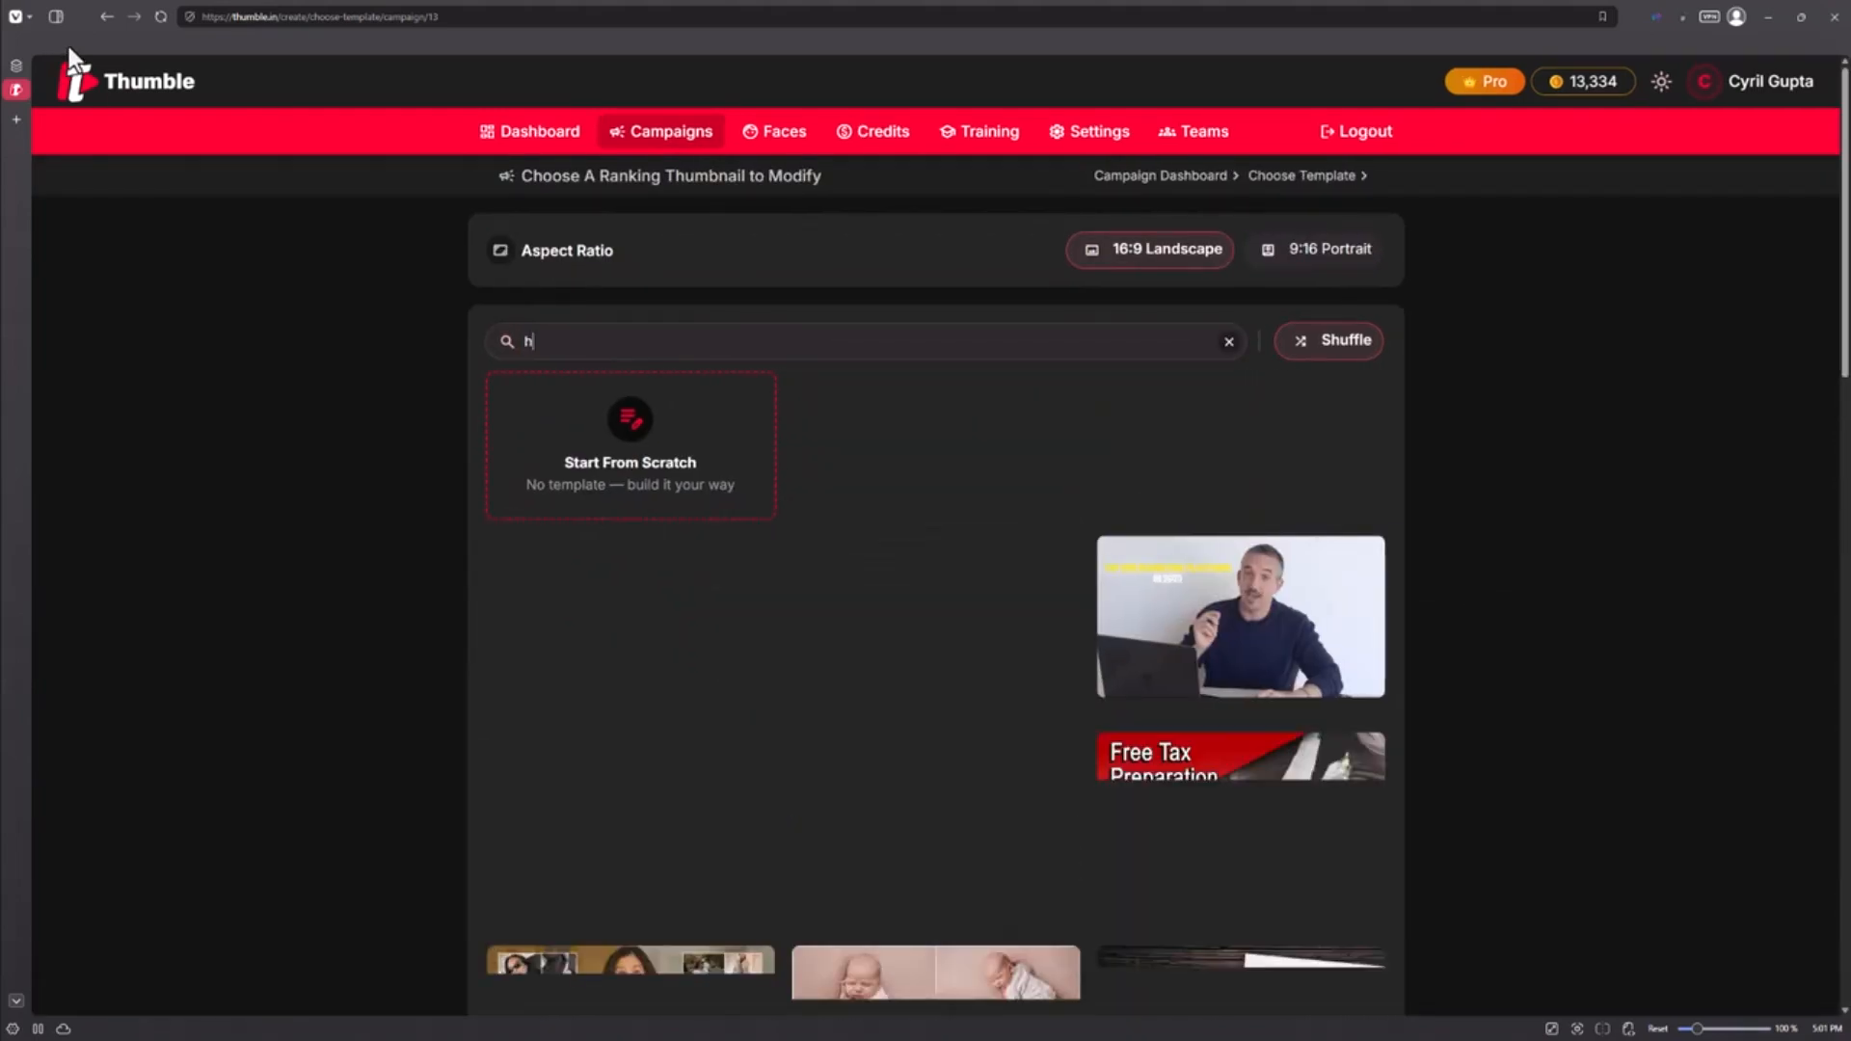
{"action": "type", "text": "ography"}
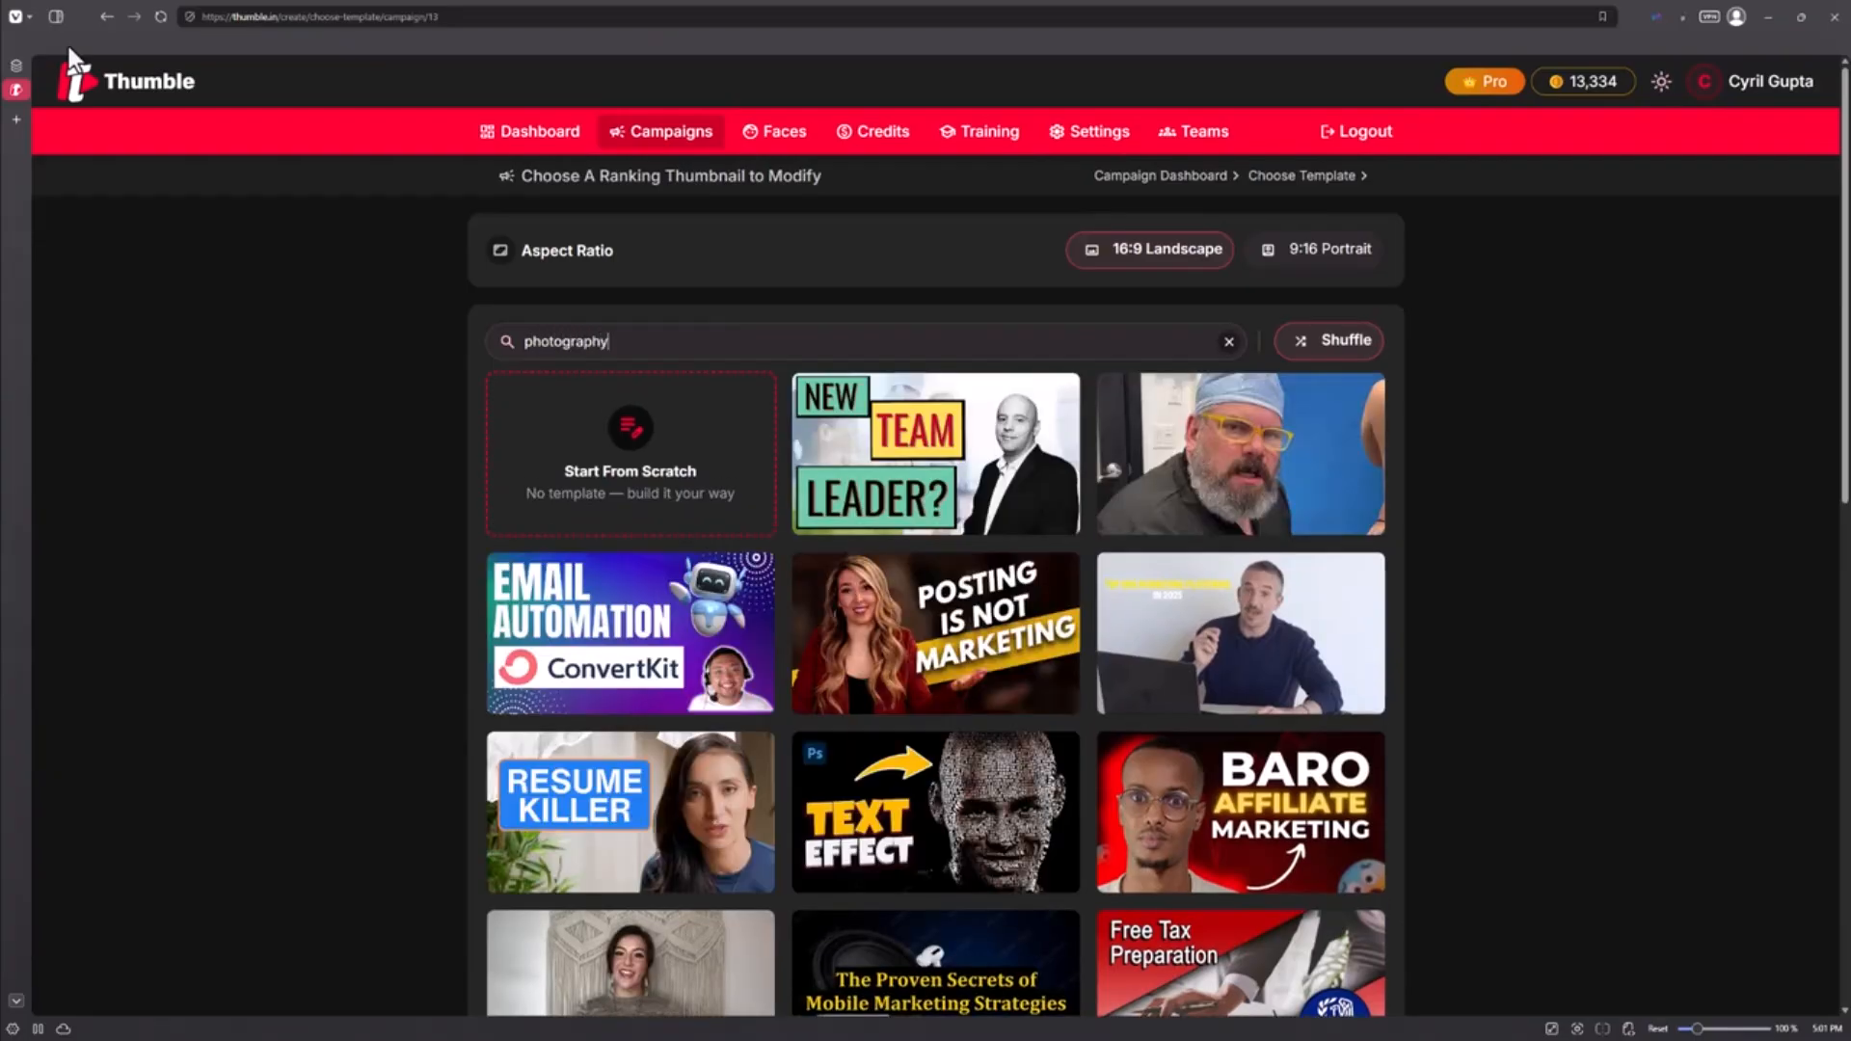
{"action": "scroll", "coordinate": [1058, 517], "scroll_direction": "down", "scroll_amount": 2}
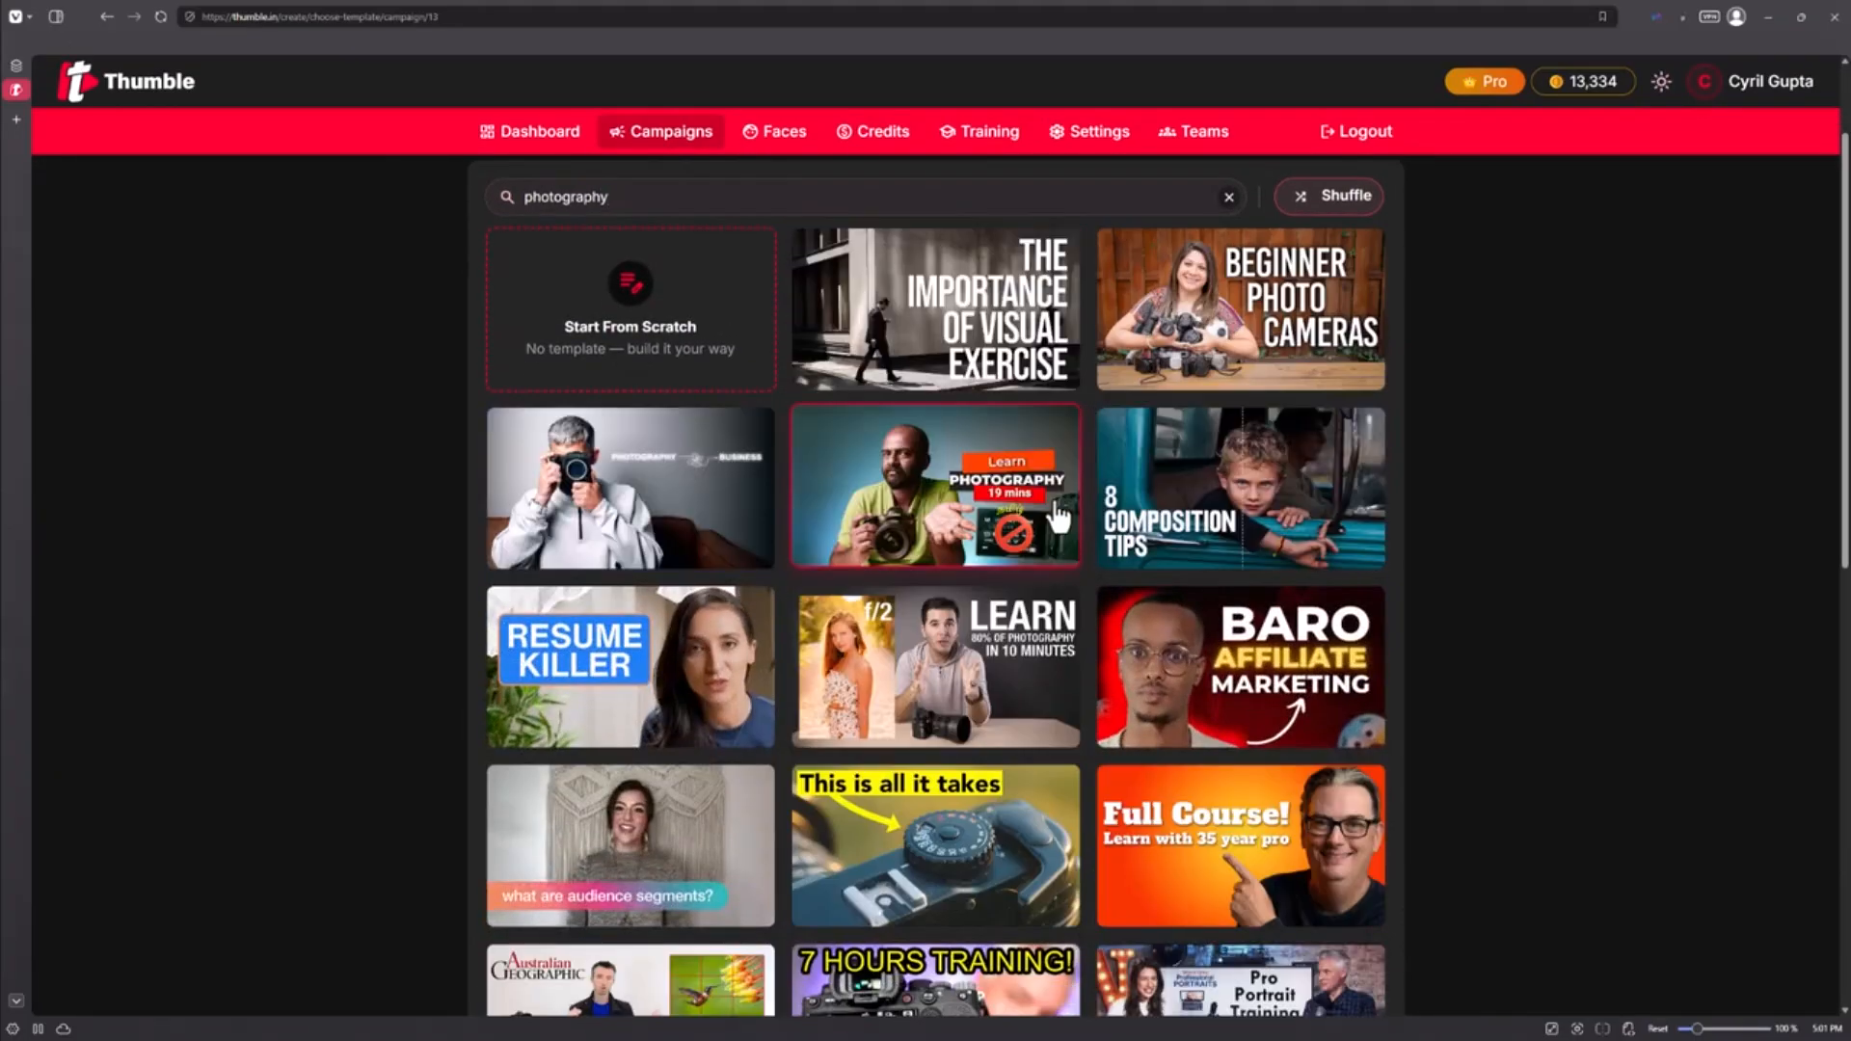
{"action": "scroll", "coordinate": [1058, 521], "scroll_direction": "up", "scroll_amount": 1}
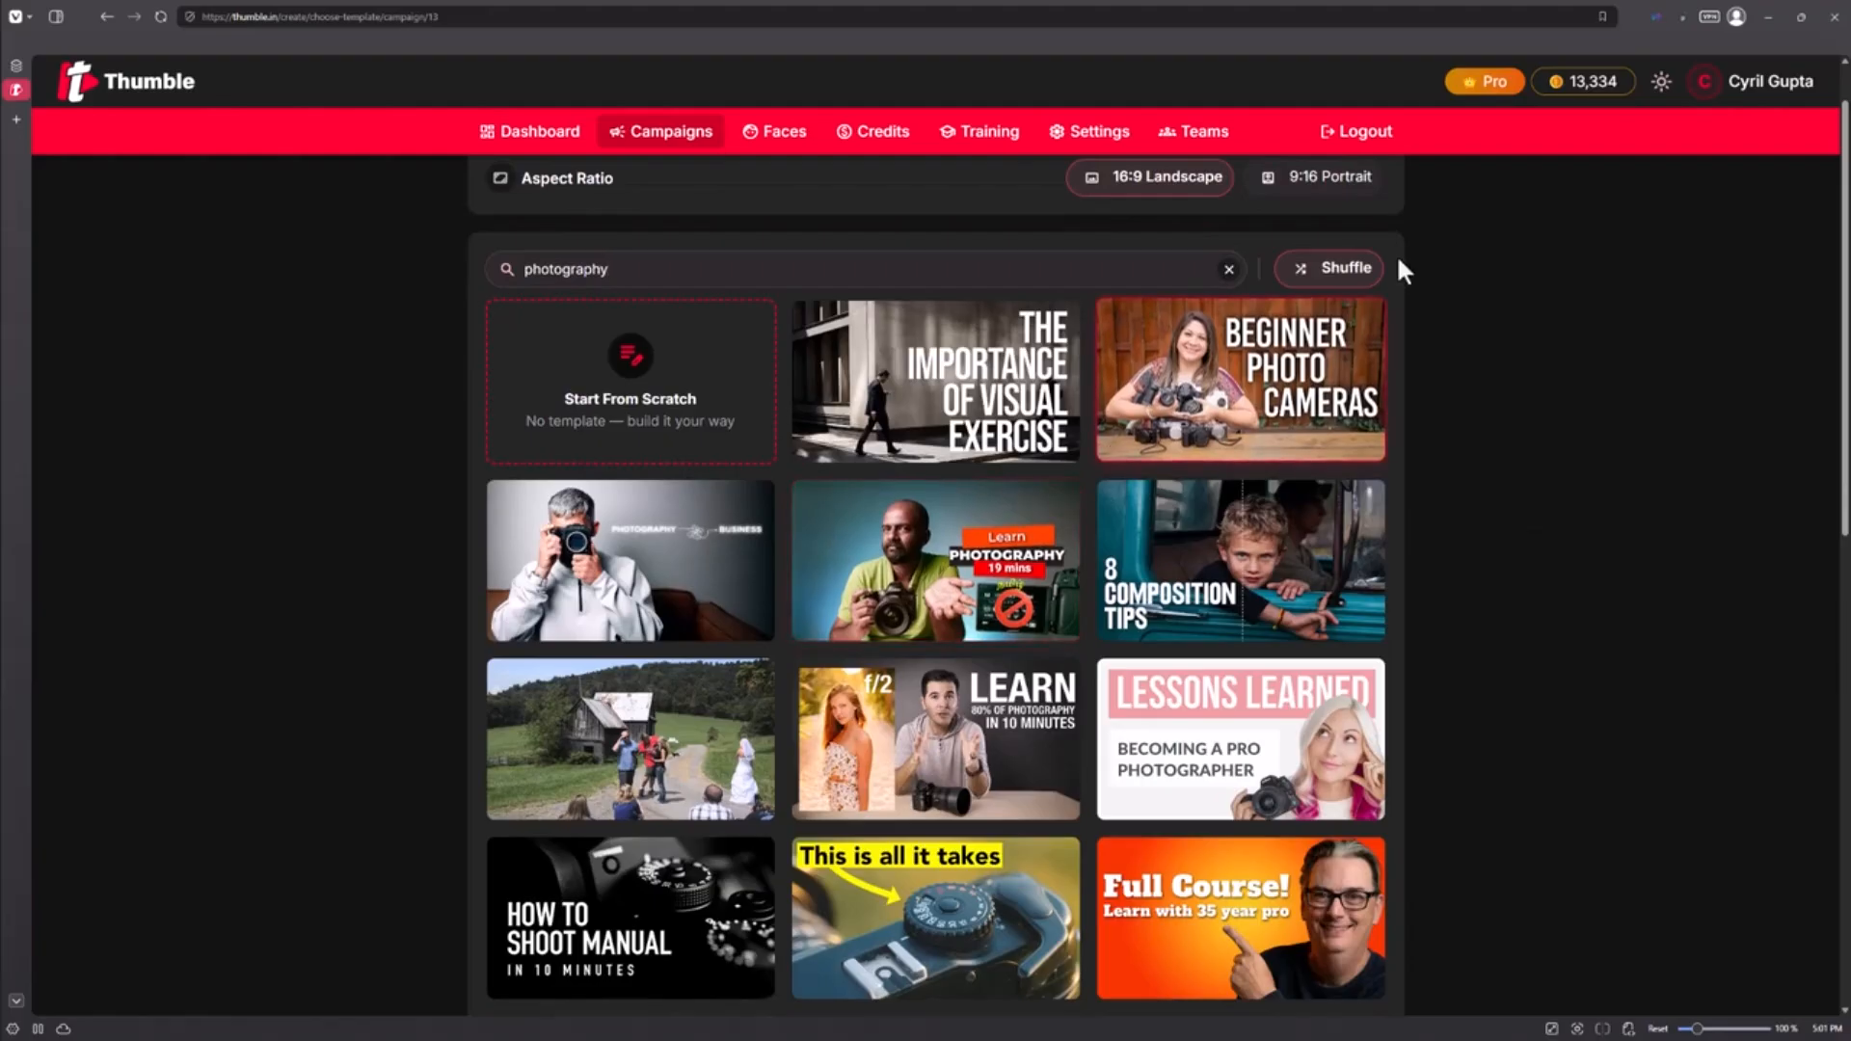
Step: Shuffle the photography templates twice, then clear the search to show all templates
{"action": "left_click", "coordinate": [1307, 270]}
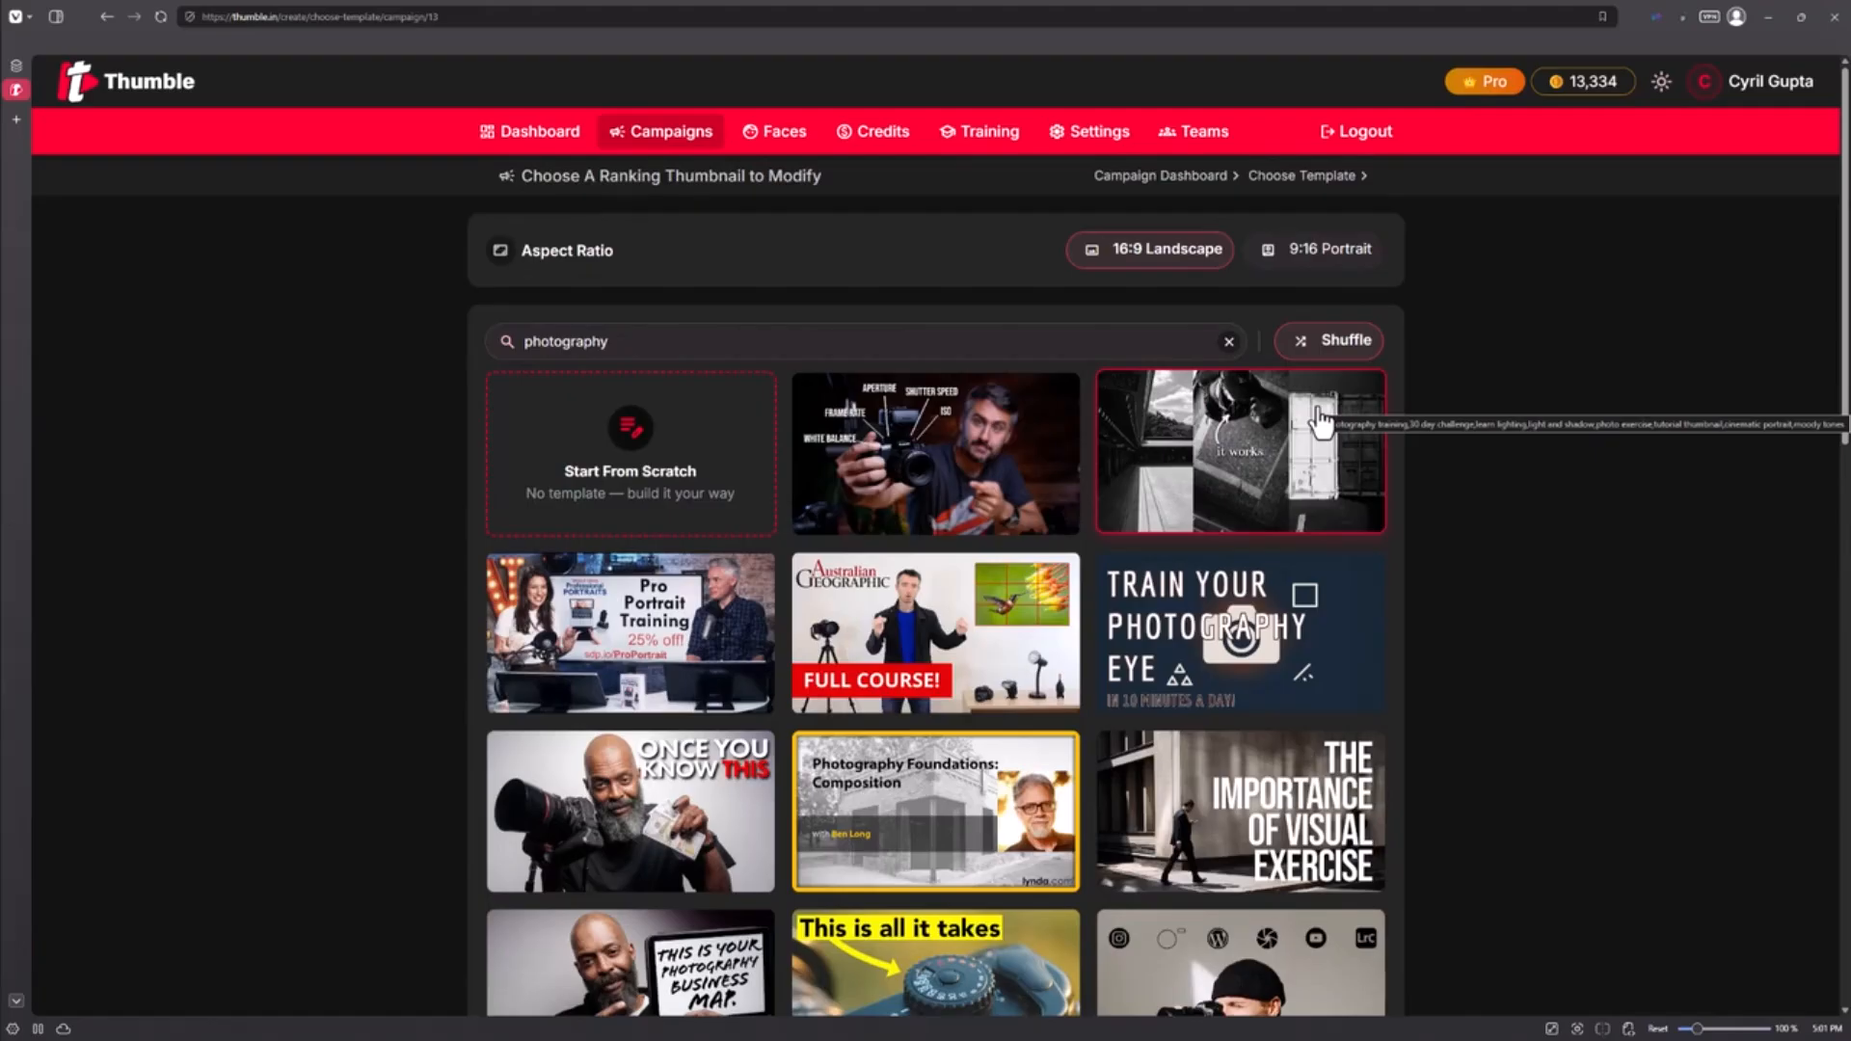
{"action": "scroll", "coordinate": [1321, 419], "scroll_direction": "down", "scroll_amount": 1}
{"action": "scroll", "coordinate": [1321, 421], "scroll_direction": "down", "scroll_amount": 1}
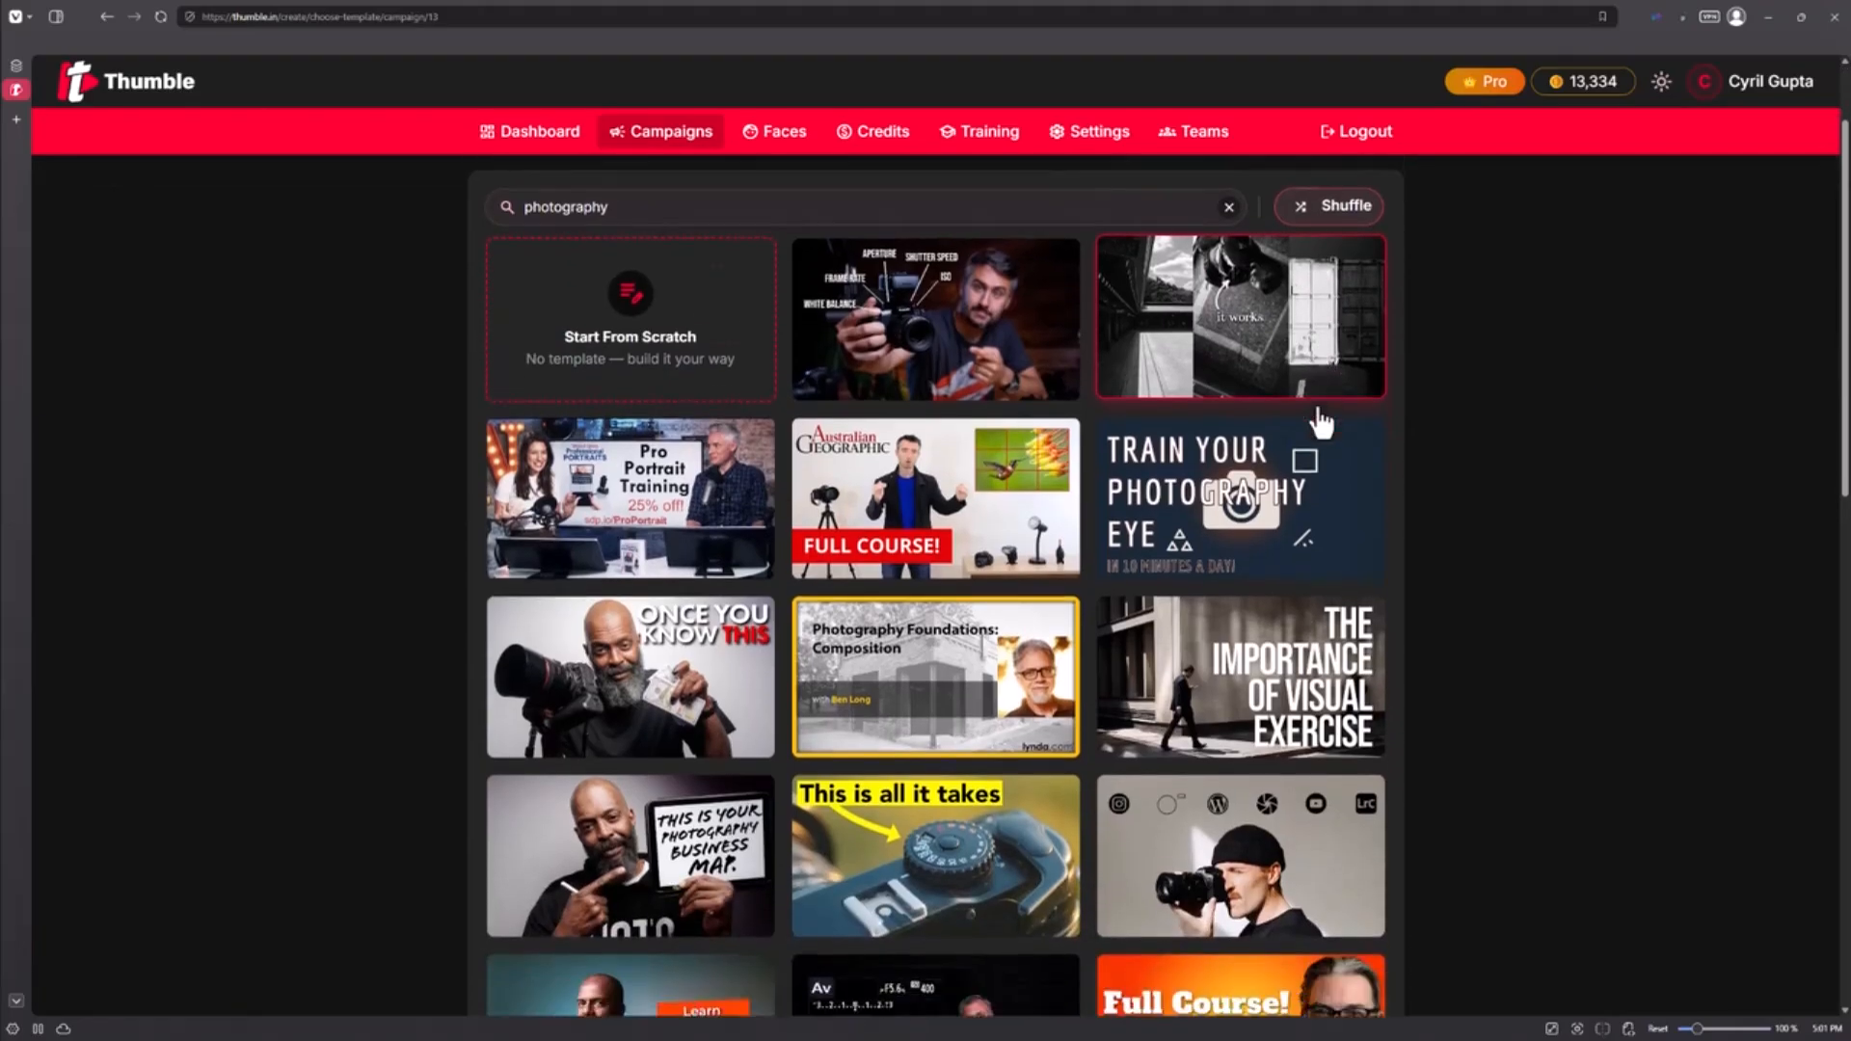
{"action": "scroll", "coordinate": [1317, 414], "scroll_direction": "up", "scroll_amount": 2}
{"action": "left_click", "coordinate": [1324, 345]}
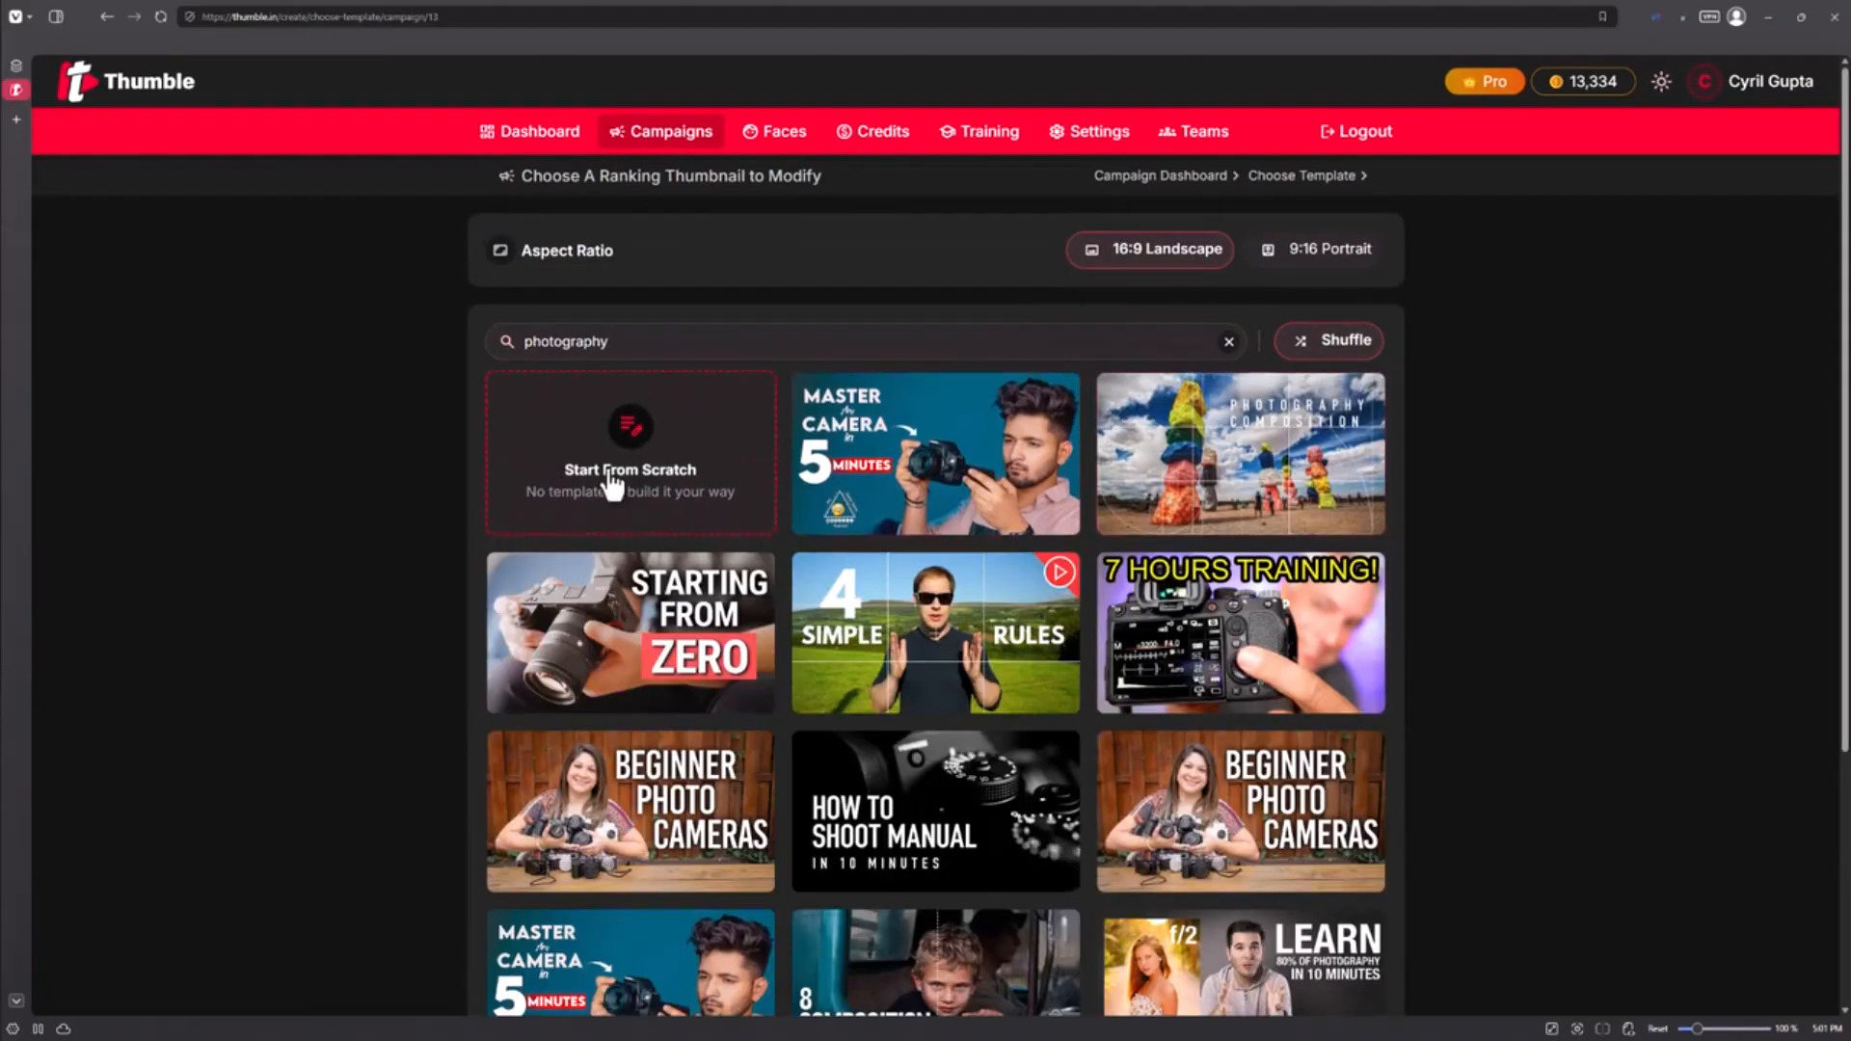
{"action": "scroll", "coordinate": [1041, 646], "scroll_direction": "down", "scroll_amount": 2}
{"action": "scroll", "coordinate": [1022, 651], "scroll_direction": "down", "scroll_amount": 3}
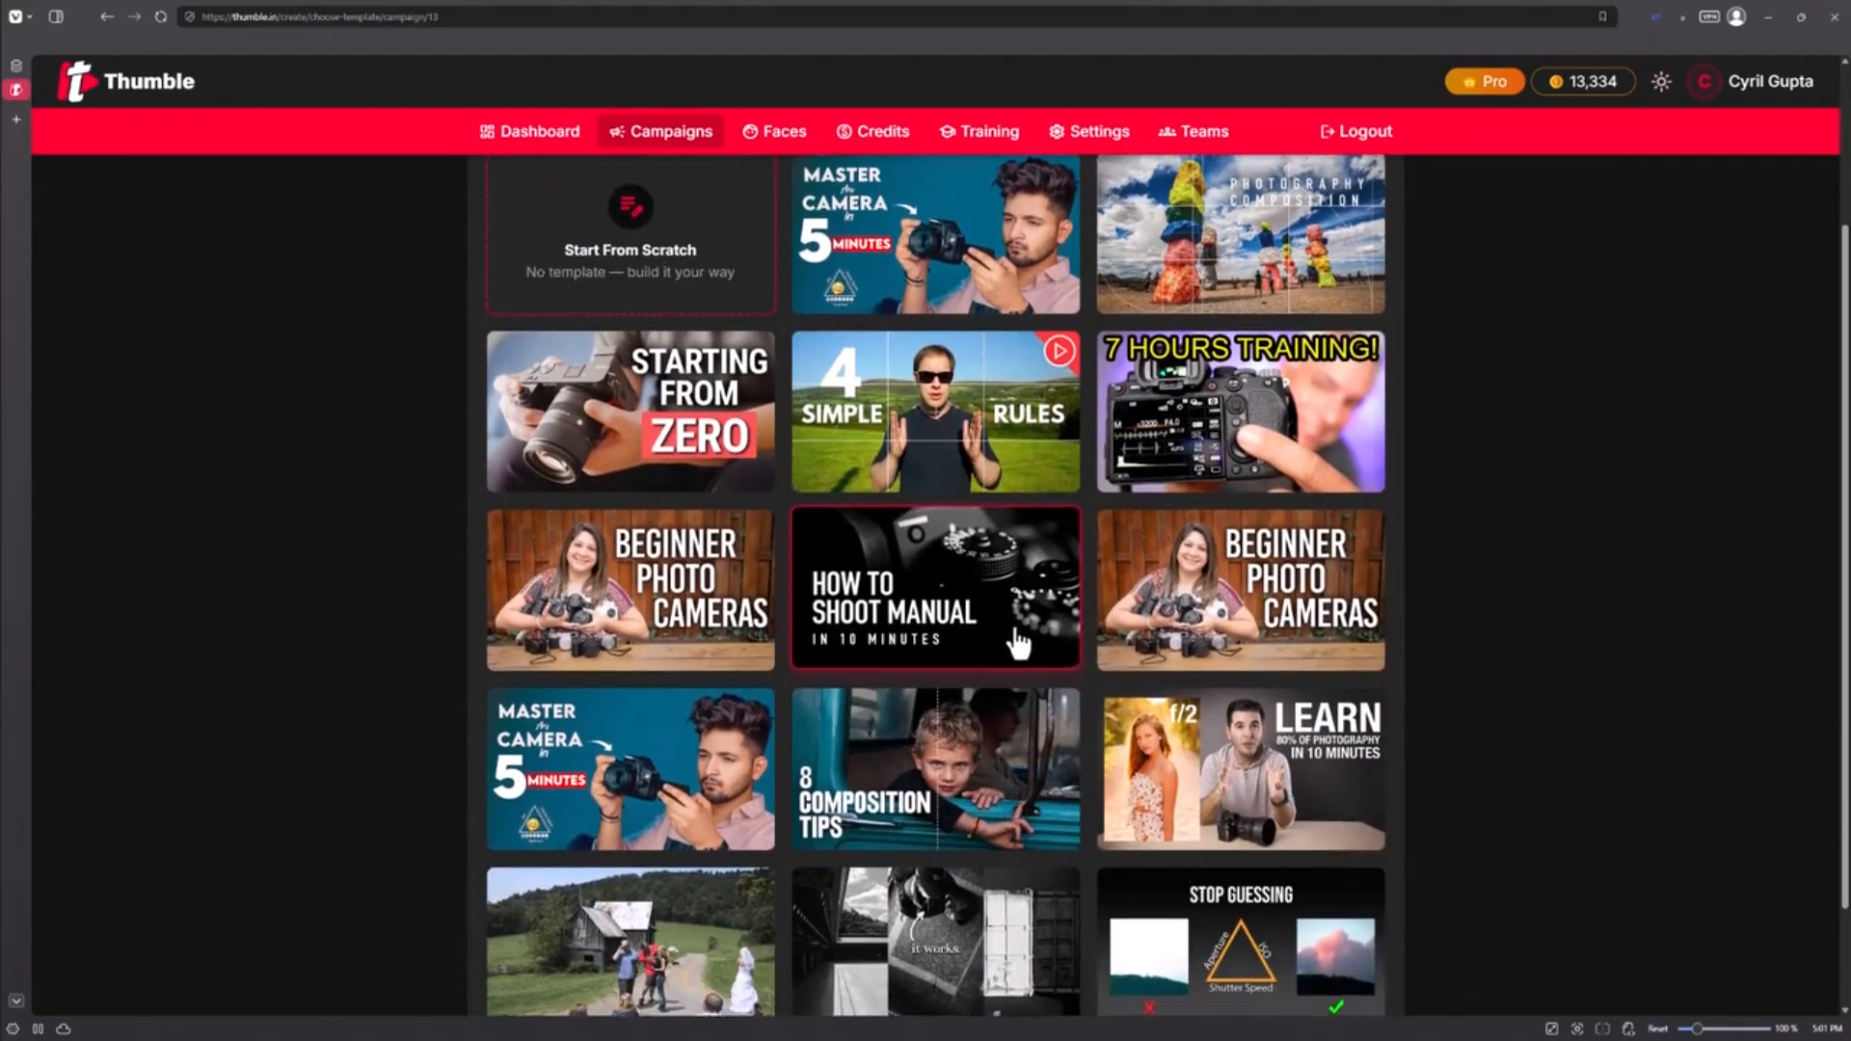
{"action": "scroll", "coordinate": [999, 656], "scroll_direction": "up", "scroll_amount": 5}
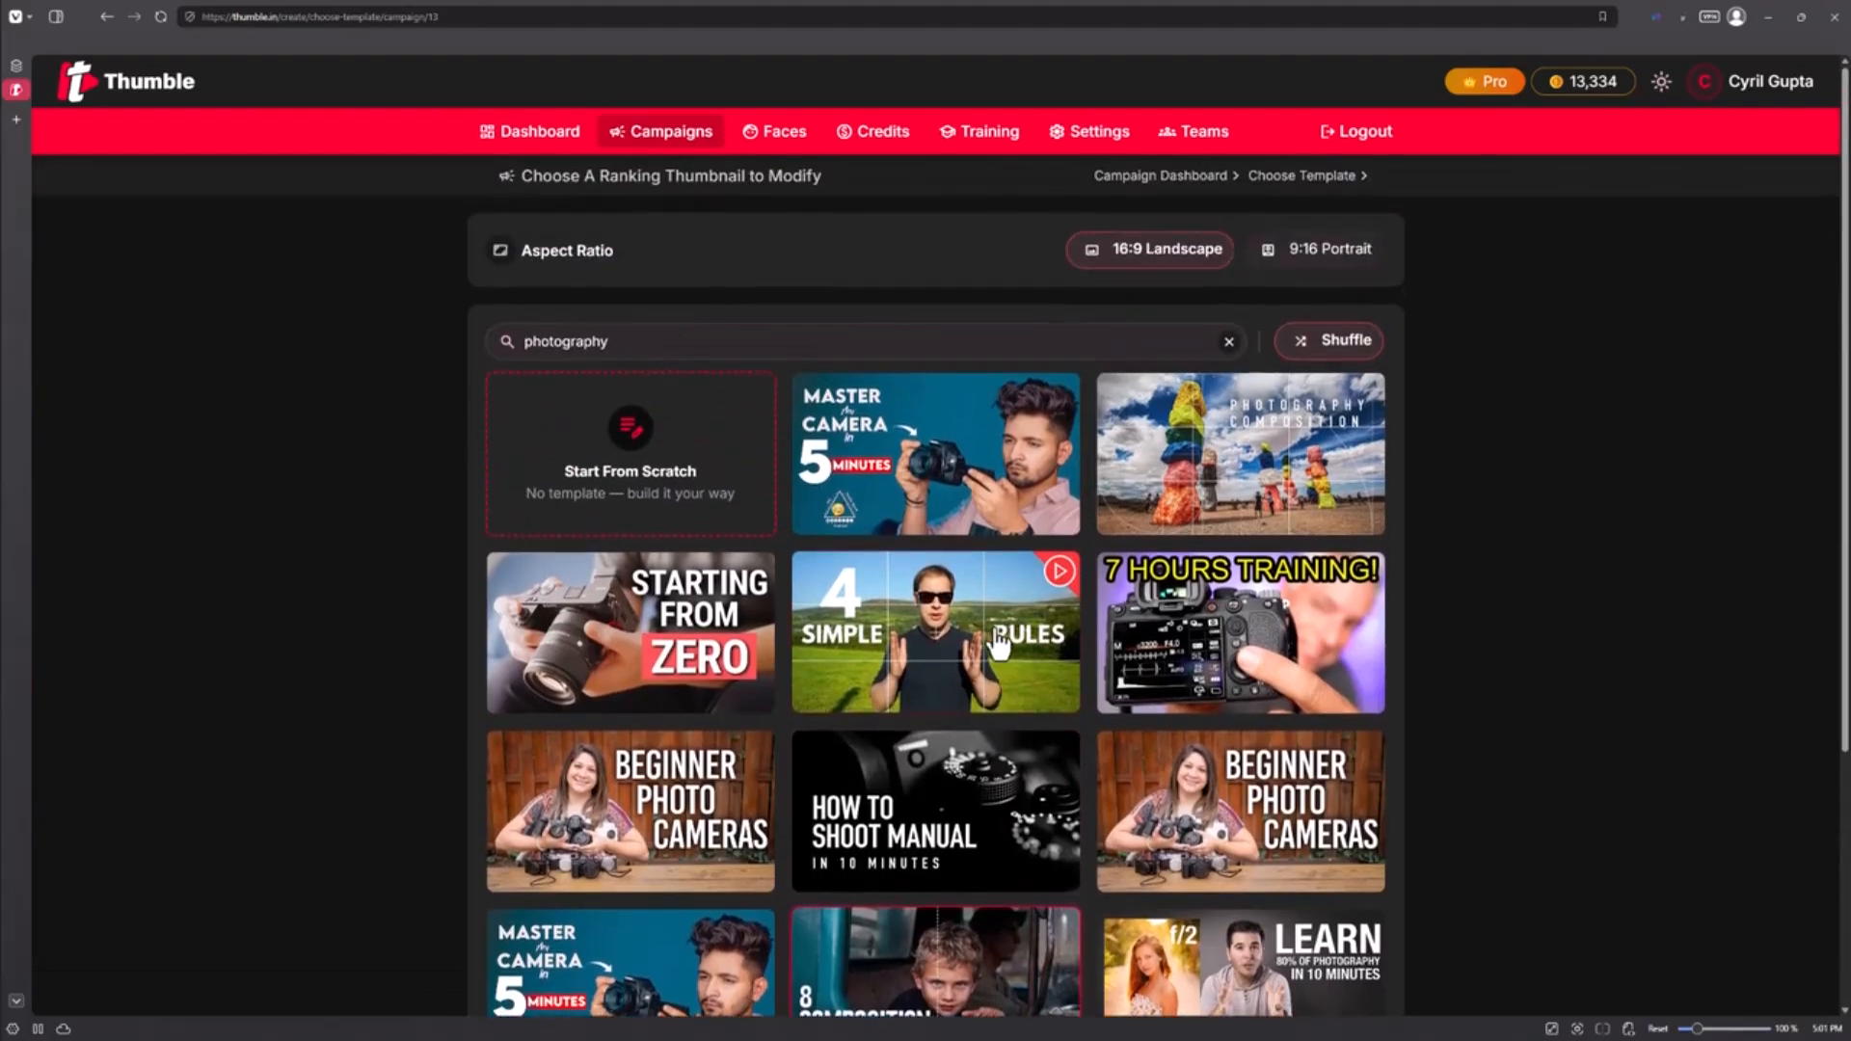
{"action": "key", "text": "BackSpace"}
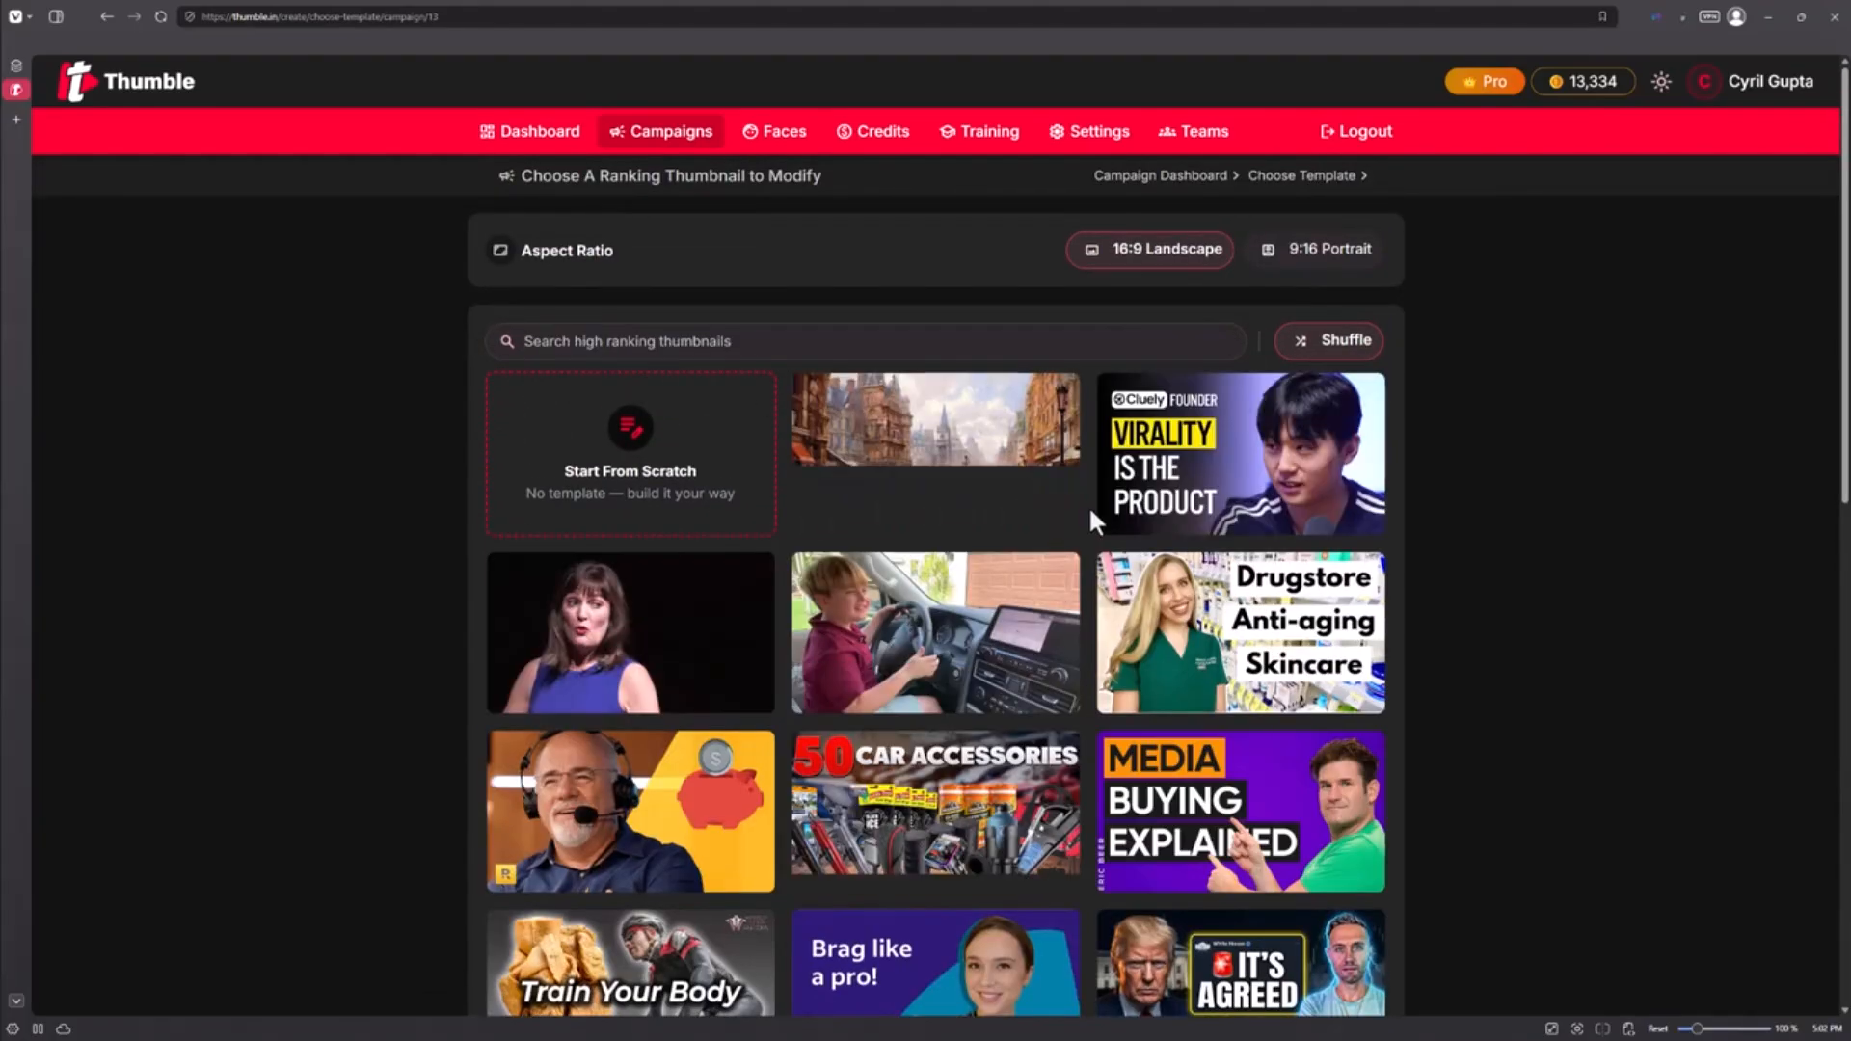
Step: Shuffle the unfiltered template gallery and browse the new mix
{"action": "left_click", "coordinate": [1364, 349]}
{"action": "scroll", "coordinate": [1367, 395], "scroll_direction": "down", "scroll_amount": 1}
{"action": "scroll", "coordinate": [1367, 397], "scroll_direction": "down", "scroll_amount": 4}
{"action": "scroll", "coordinate": [718, 577], "scroll_direction": "down", "scroll_amount": 2}
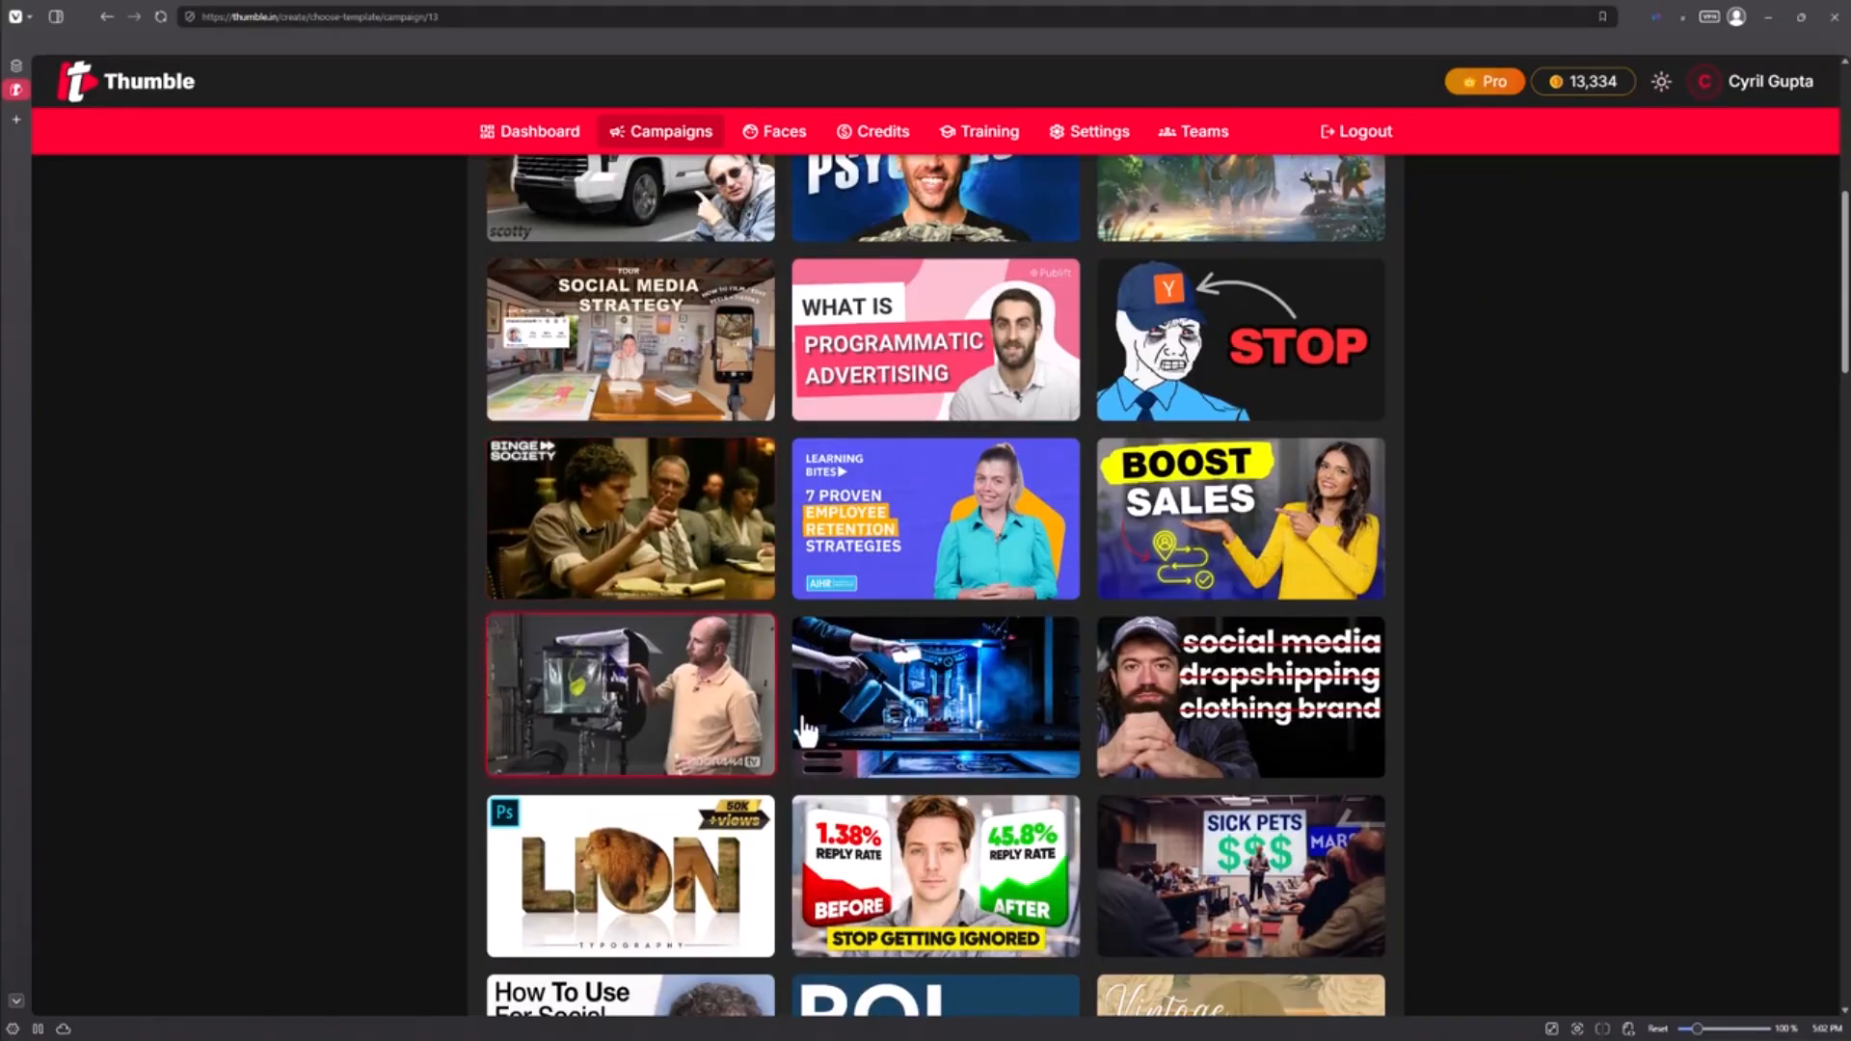
{"action": "scroll", "coordinate": [1022, 714], "scroll_direction": "up", "scroll_amount": 5}
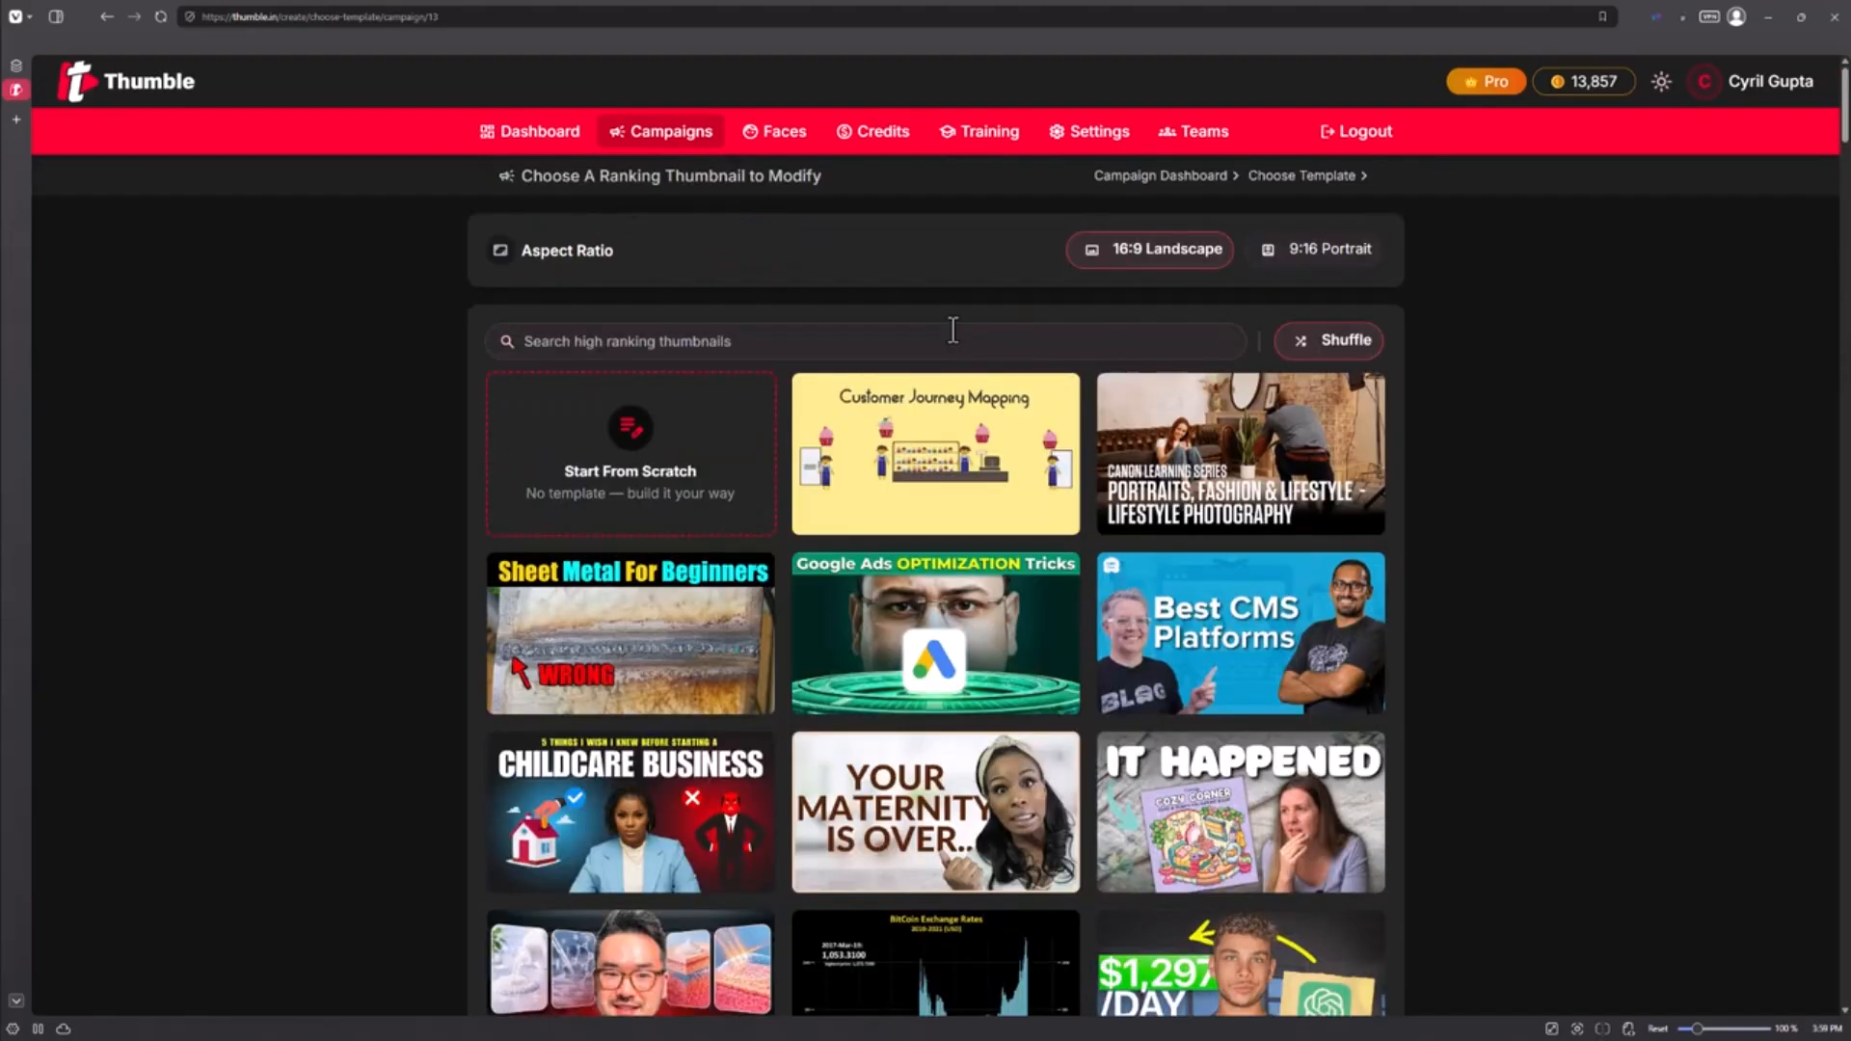
Step: Search for 'seo' and choose the Full SEO Audit template
{"action": "type", "text": "seo"}
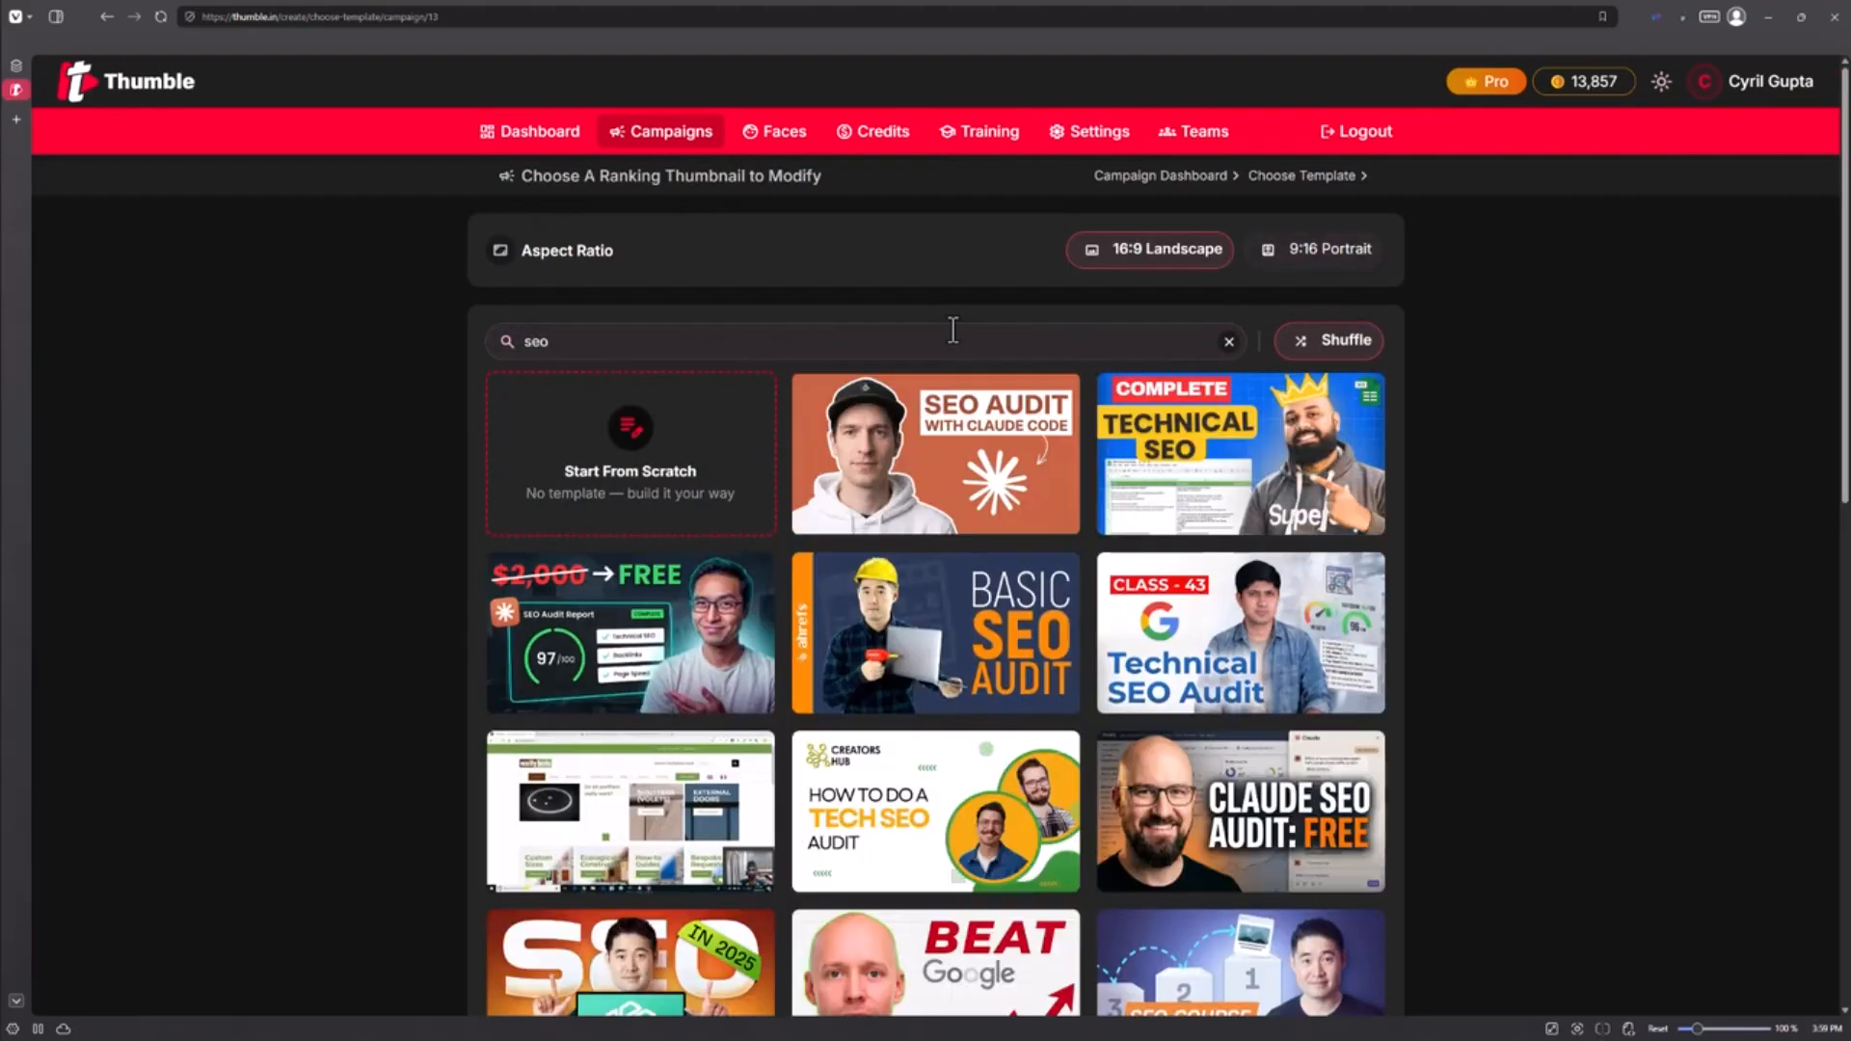
{"action": "scroll", "coordinate": [1069, 512], "scroll_direction": "down", "scroll_amount": 6}
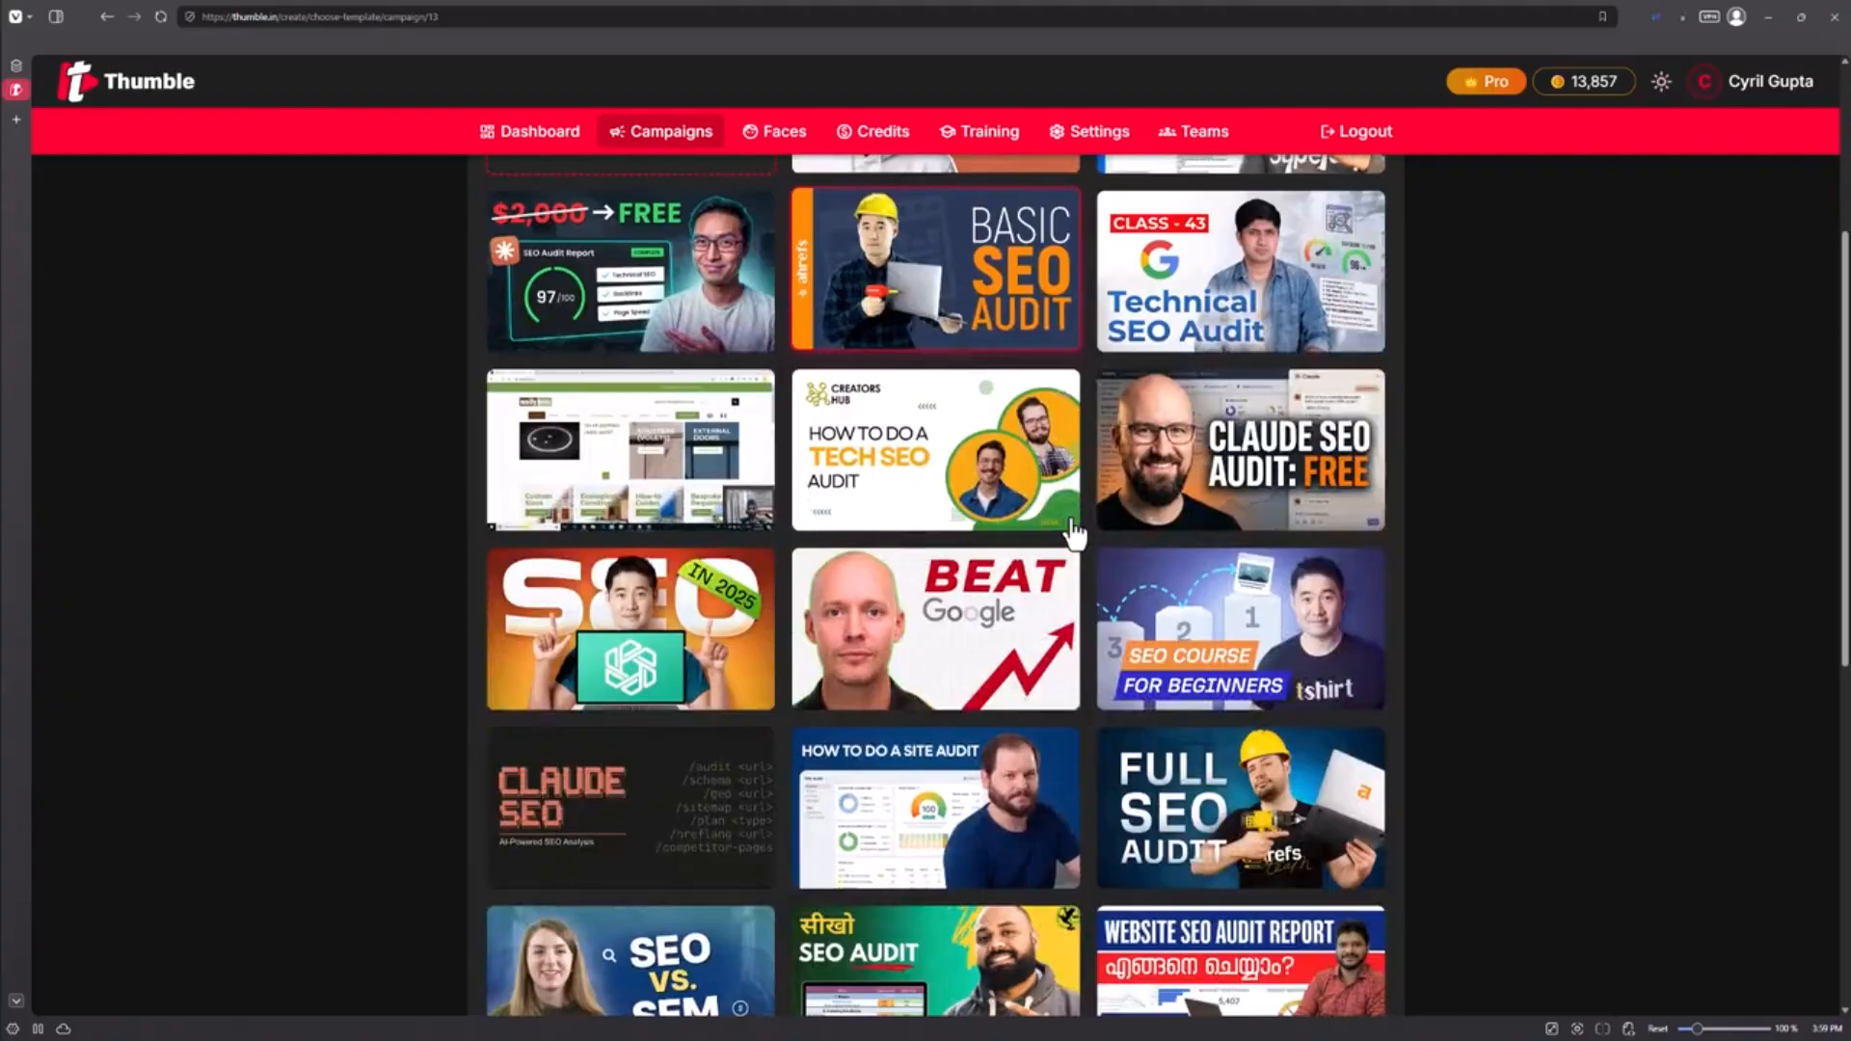
{"action": "scroll", "coordinate": [1073, 533], "scroll_direction": "down", "scroll_amount": 2}
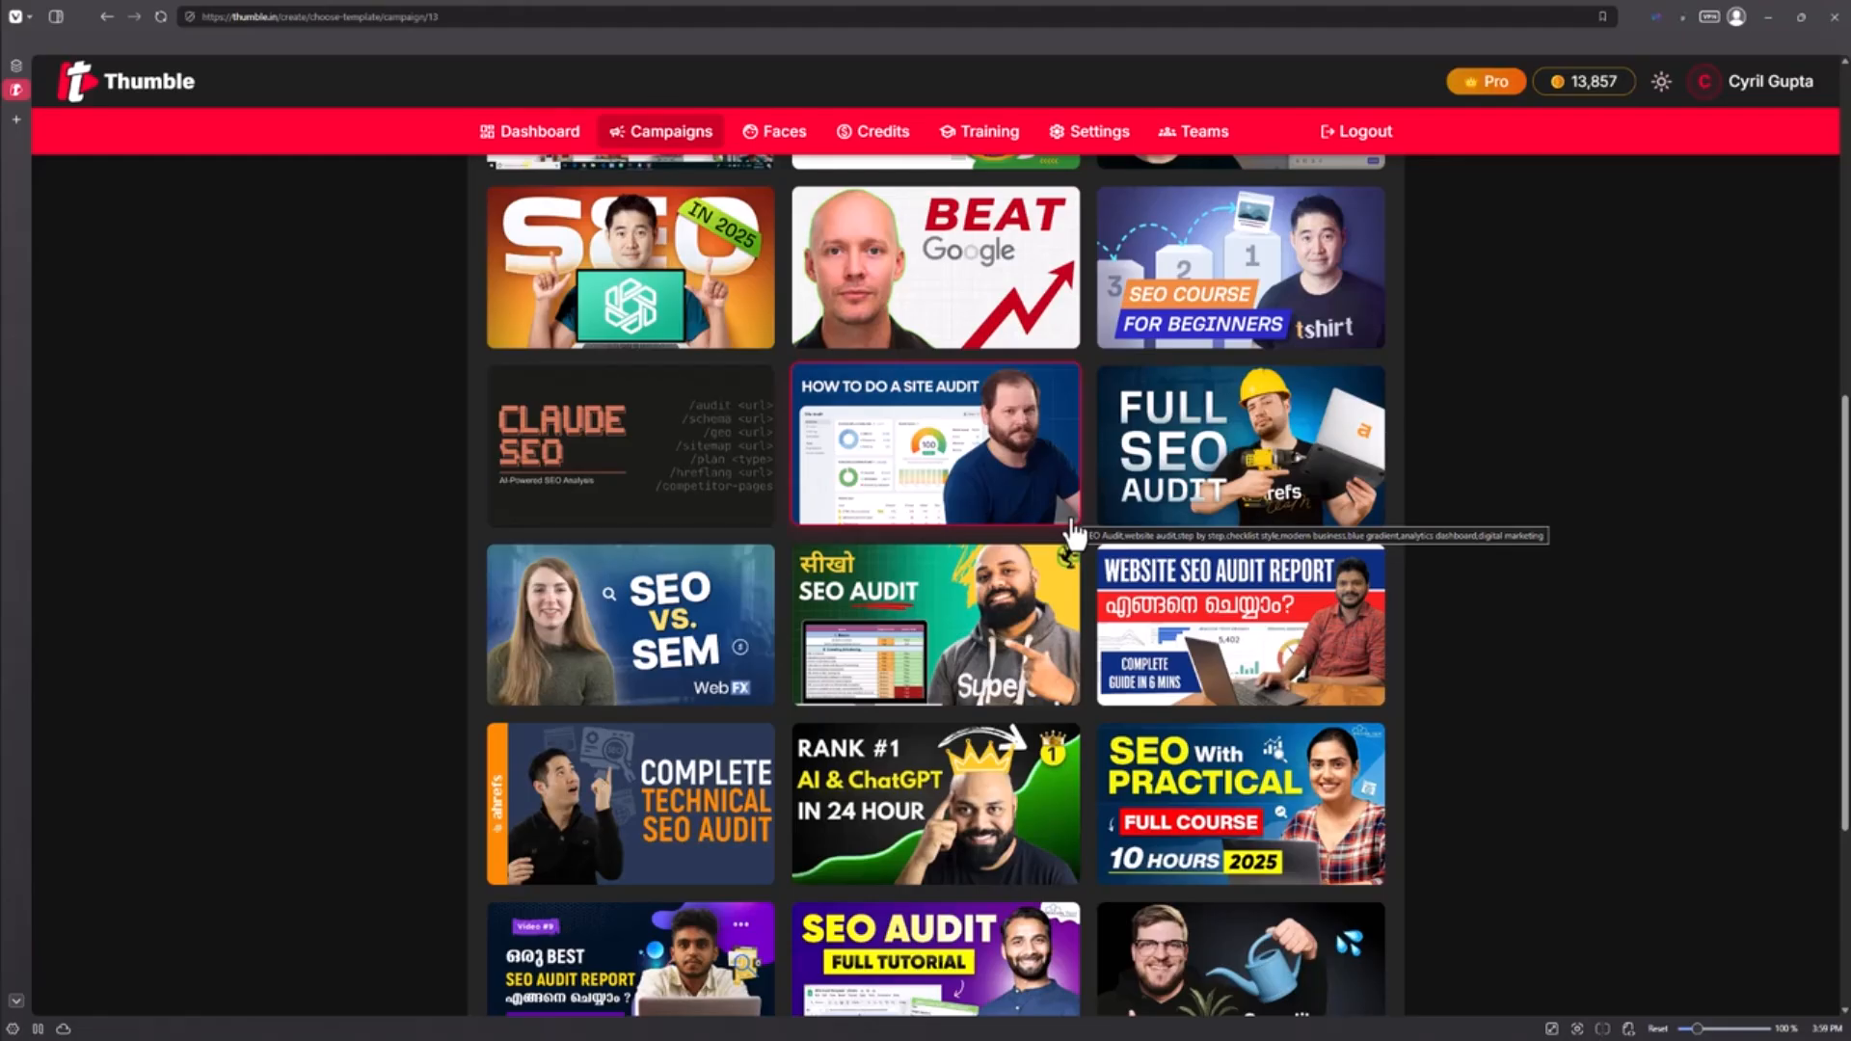
{"action": "scroll", "coordinate": [1073, 532], "scroll_direction": "up", "scroll_amount": 3}
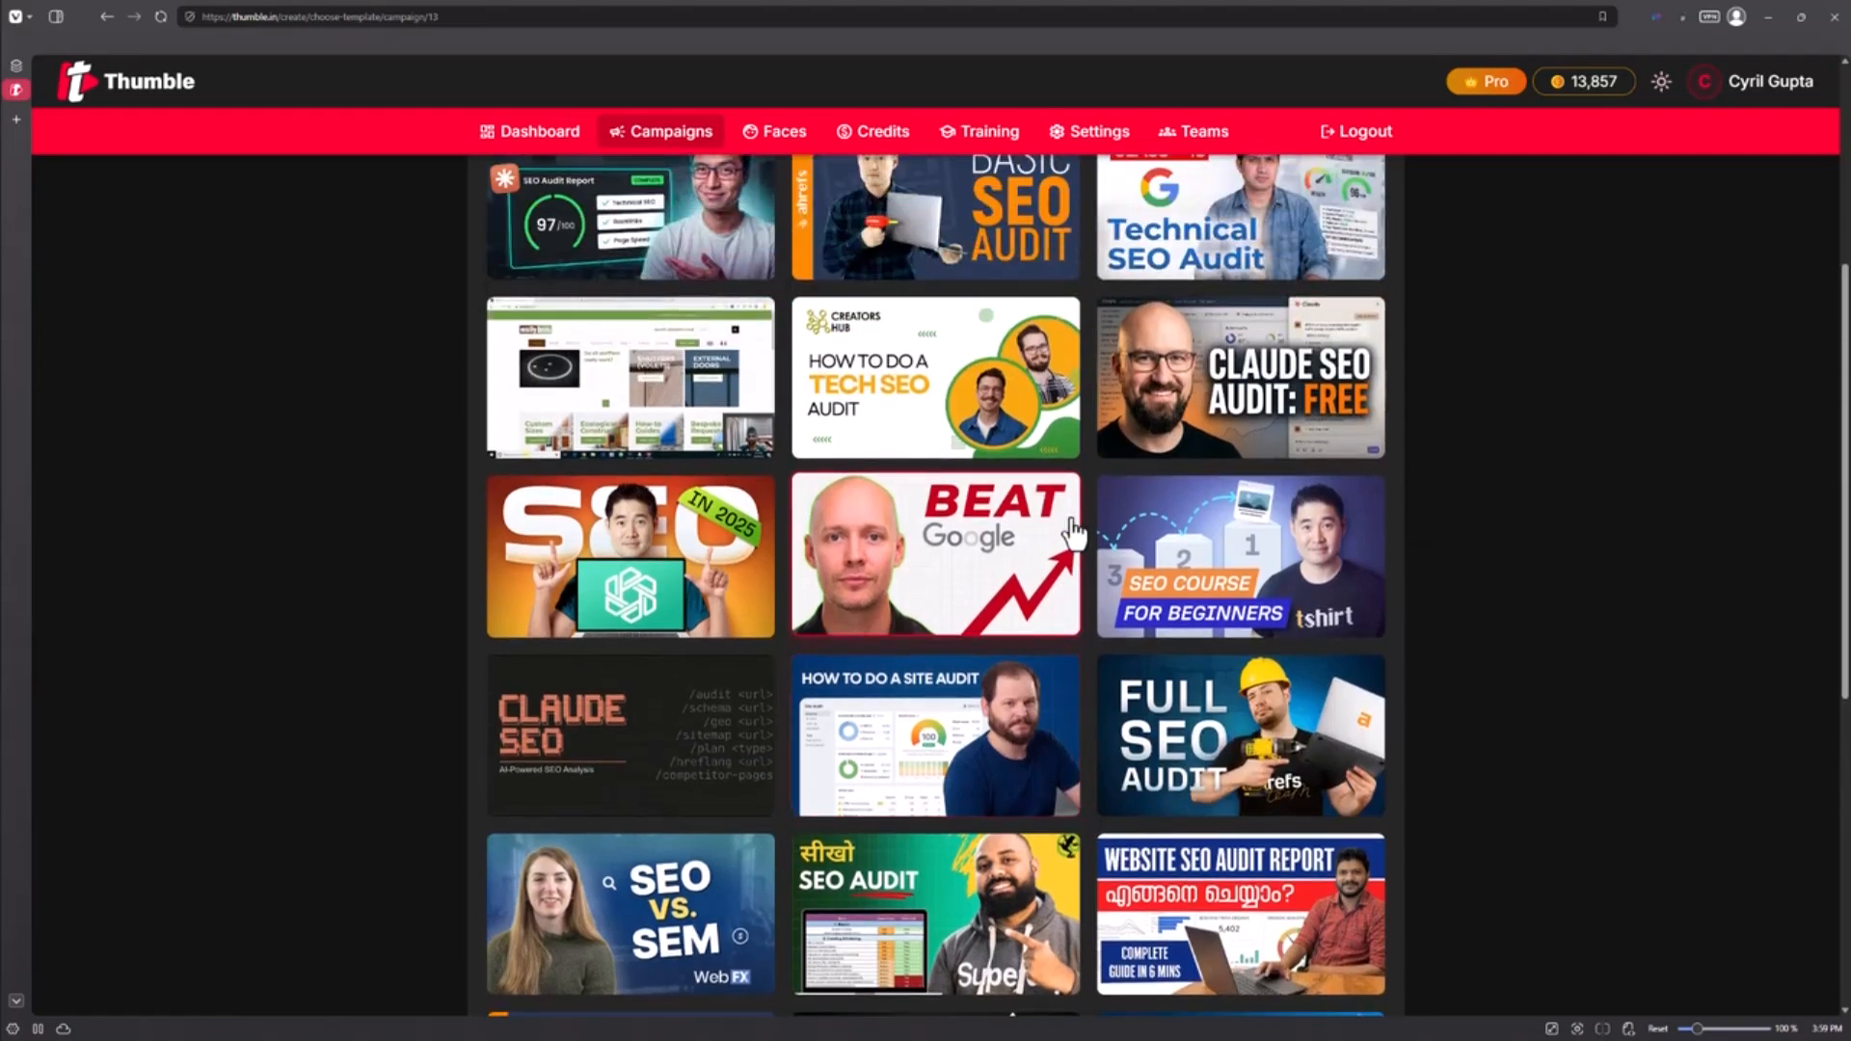
{"action": "scroll", "coordinate": [1073, 530], "scroll_direction": "up", "scroll_amount": 5}
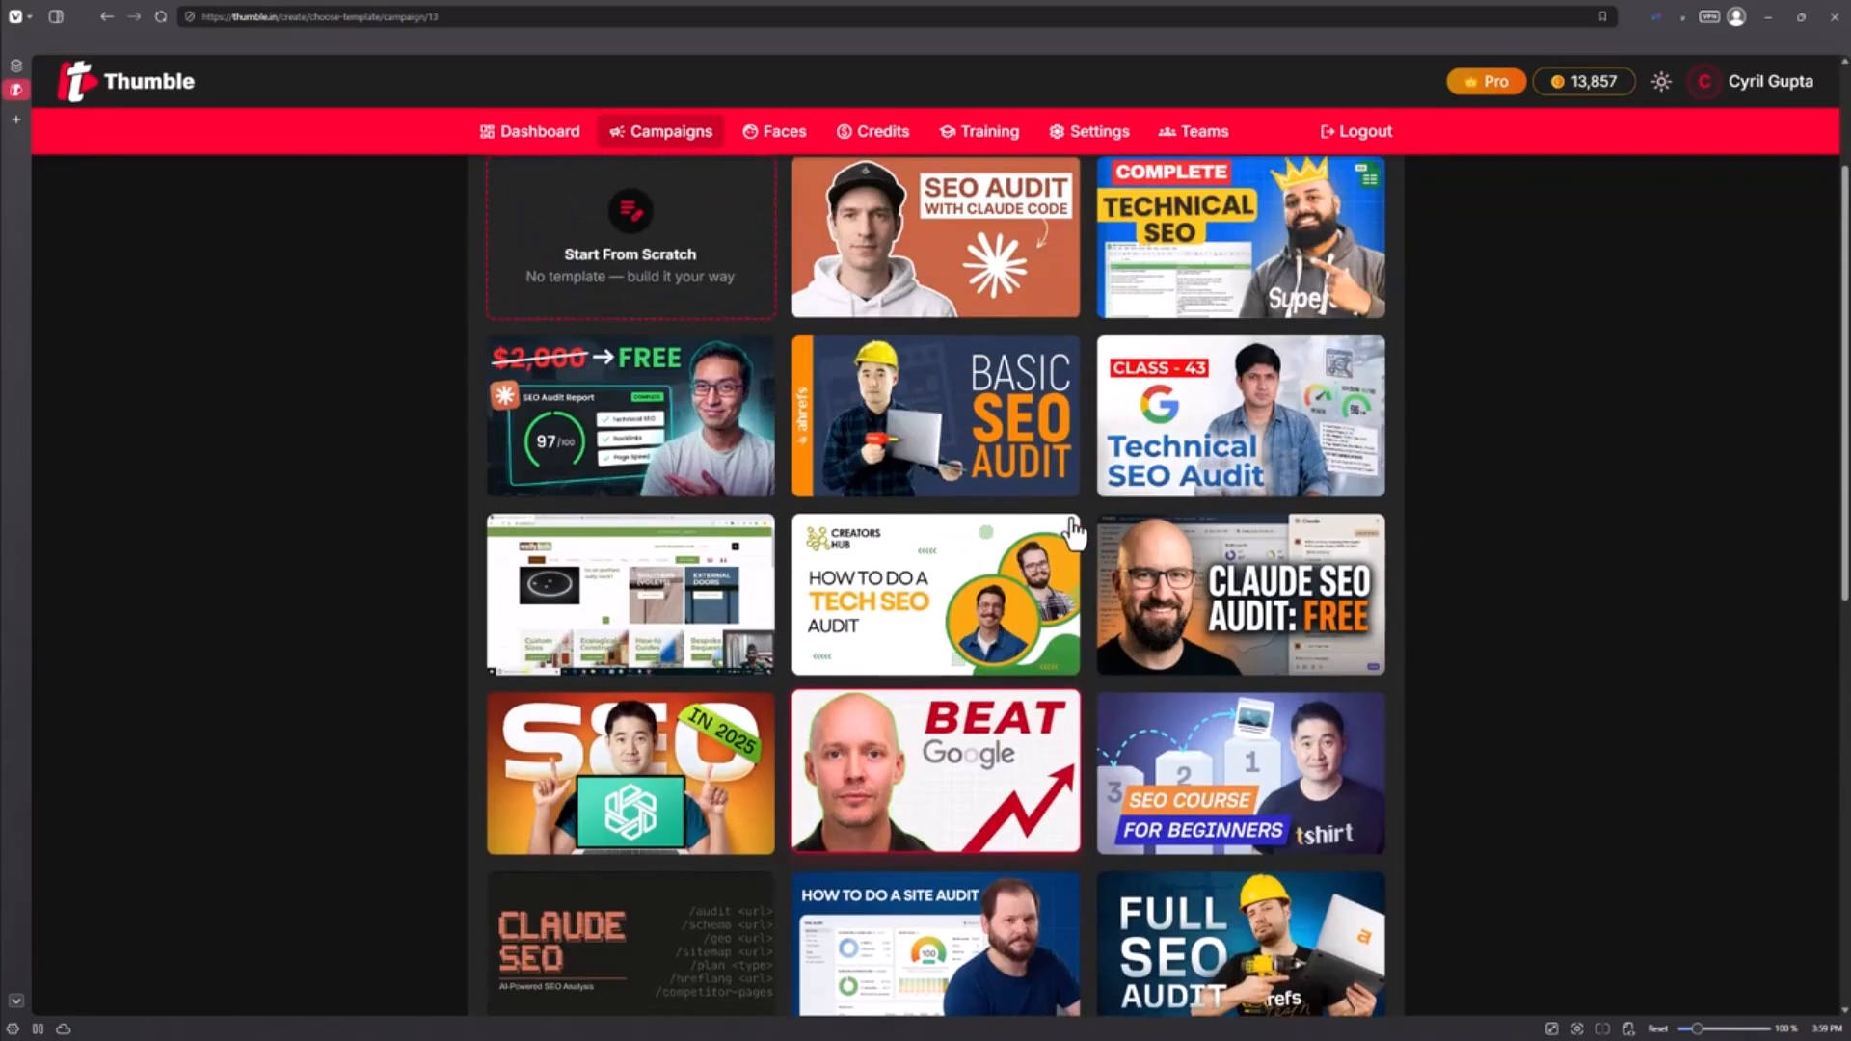
{"action": "scroll", "coordinate": [1073, 532], "scroll_direction": "down", "scroll_amount": 5}
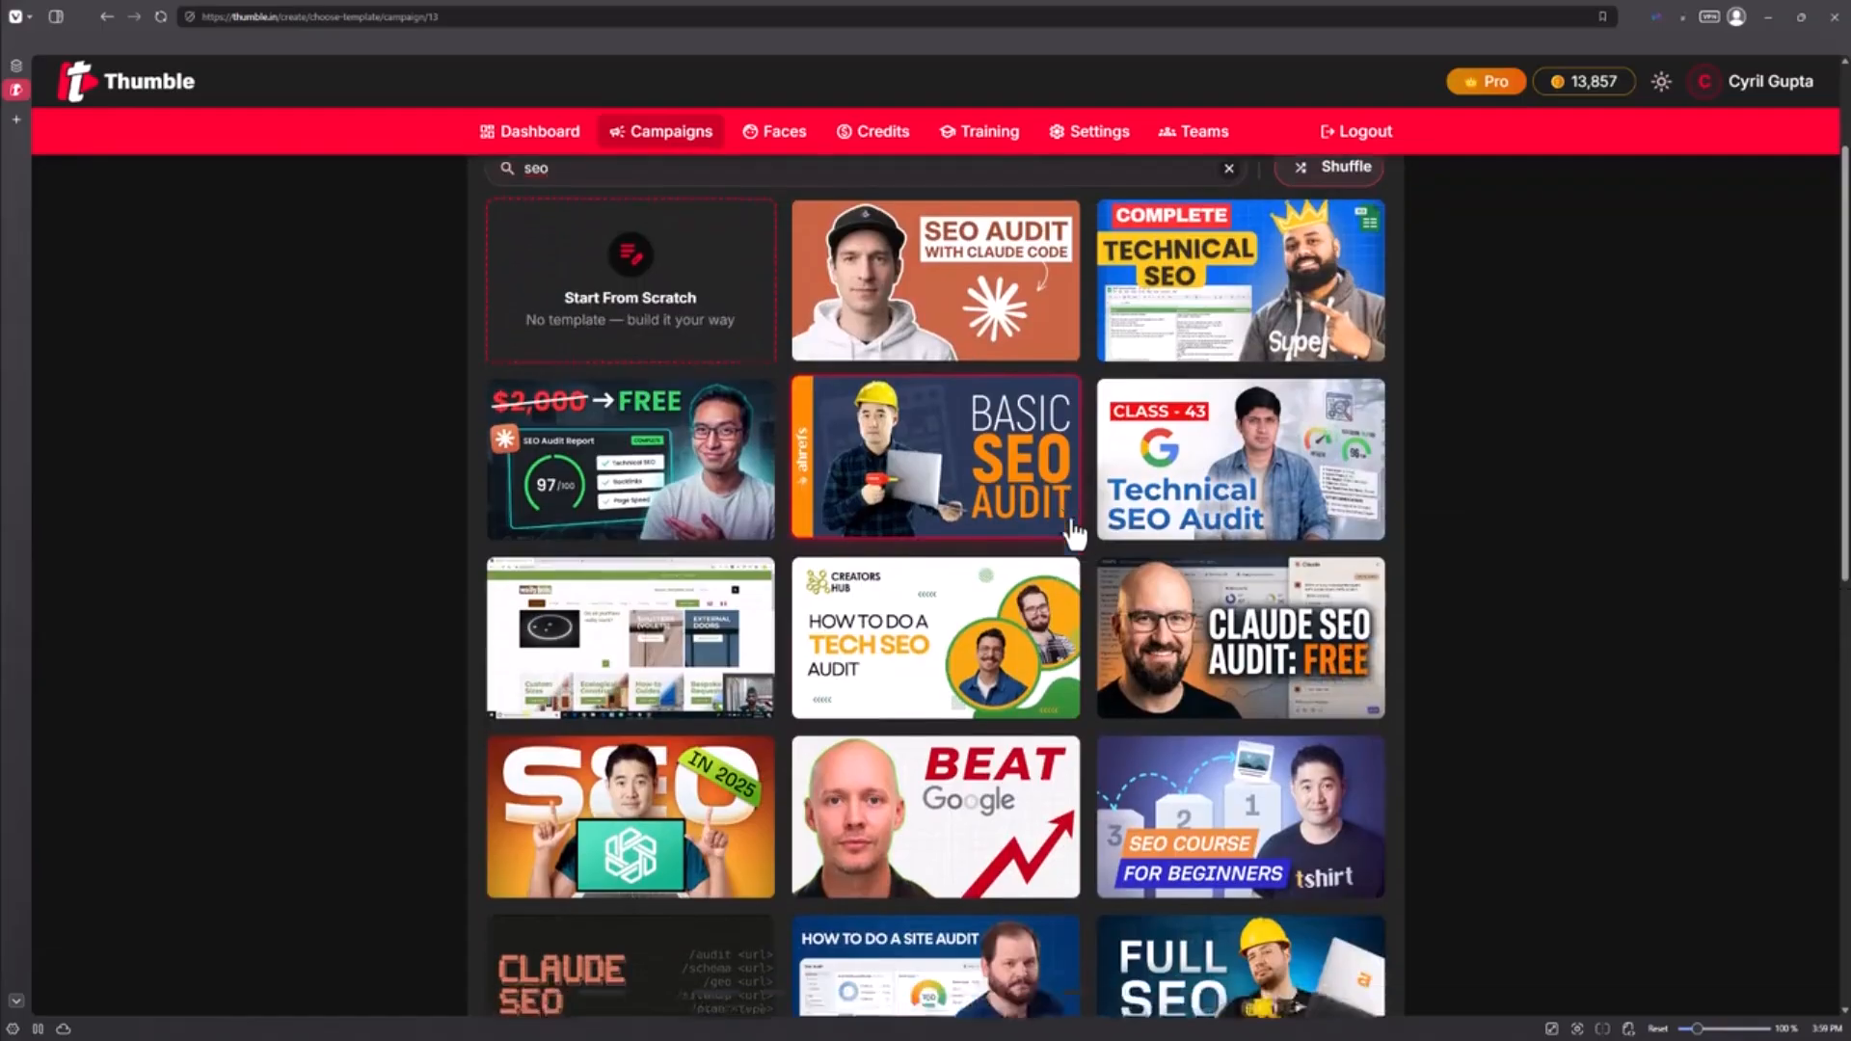
{"action": "scroll", "coordinate": [1066, 552], "scroll_direction": "down", "scroll_amount": 1}
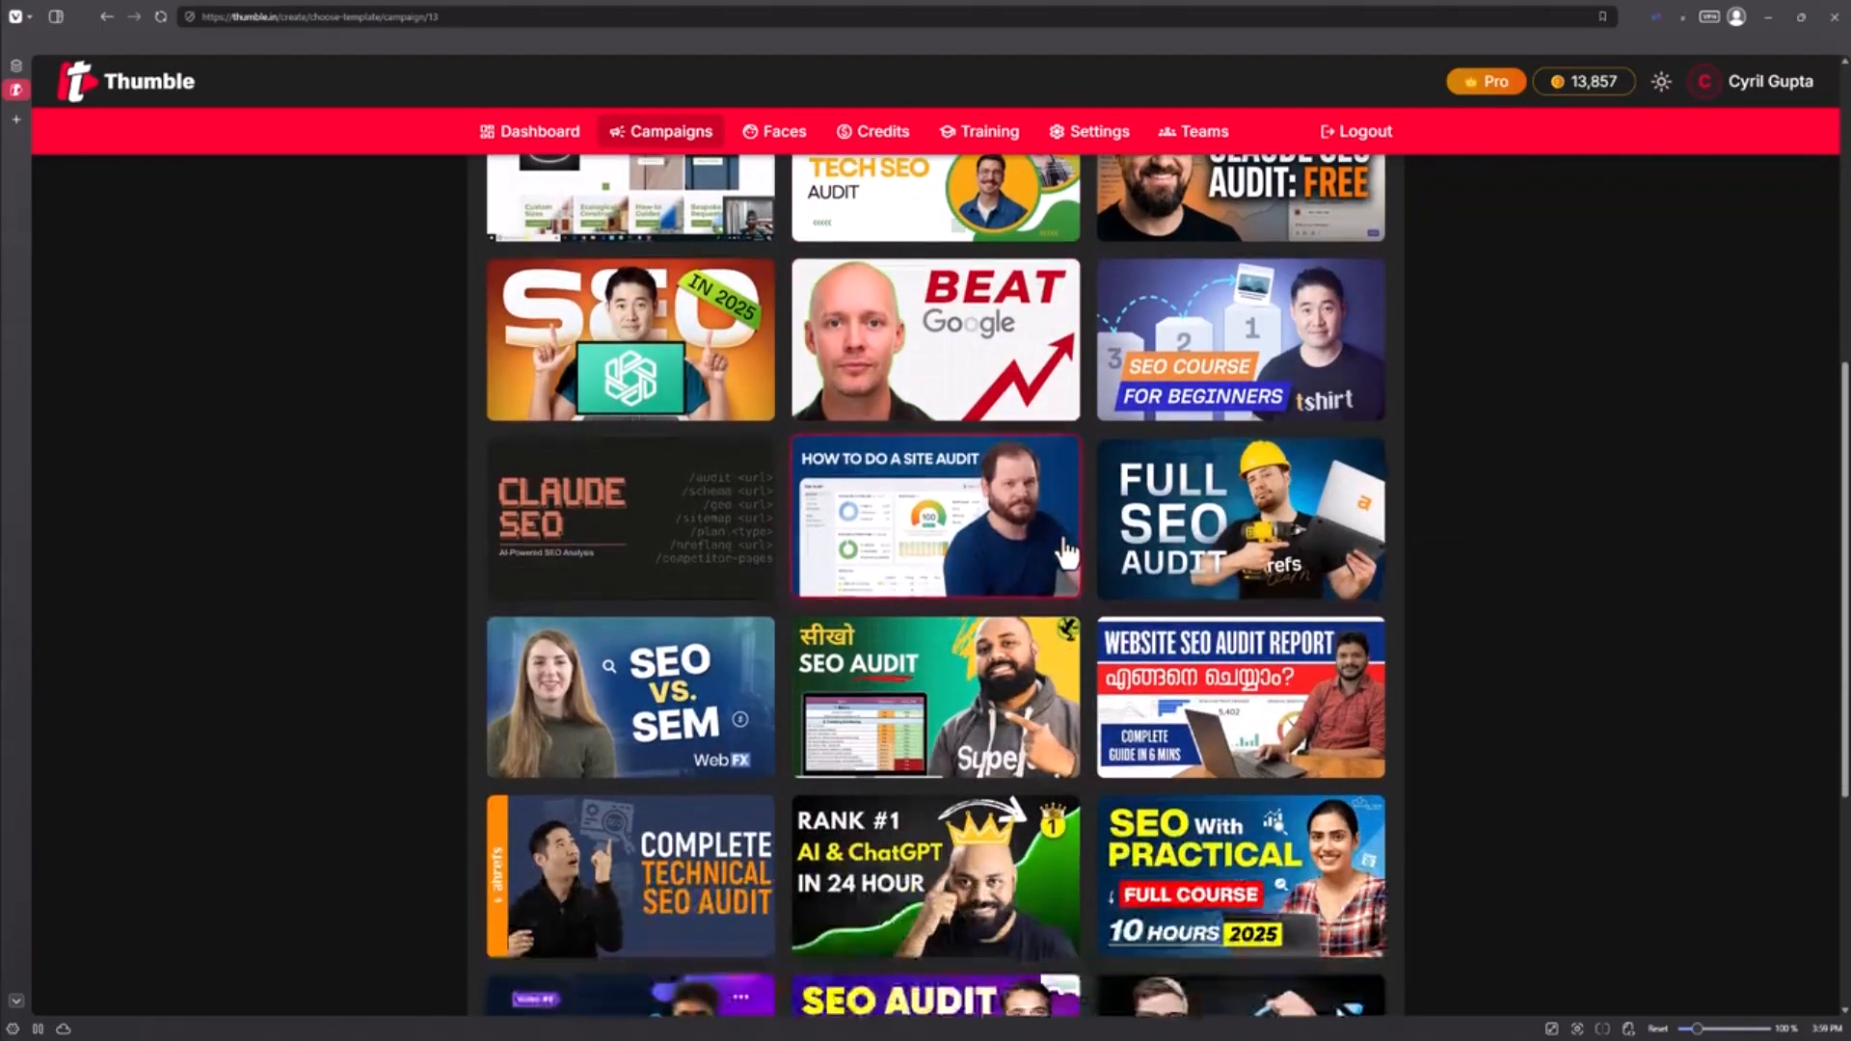
{"action": "scroll", "coordinate": [1066, 579], "scroll_direction": "down", "scroll_amount": 1}
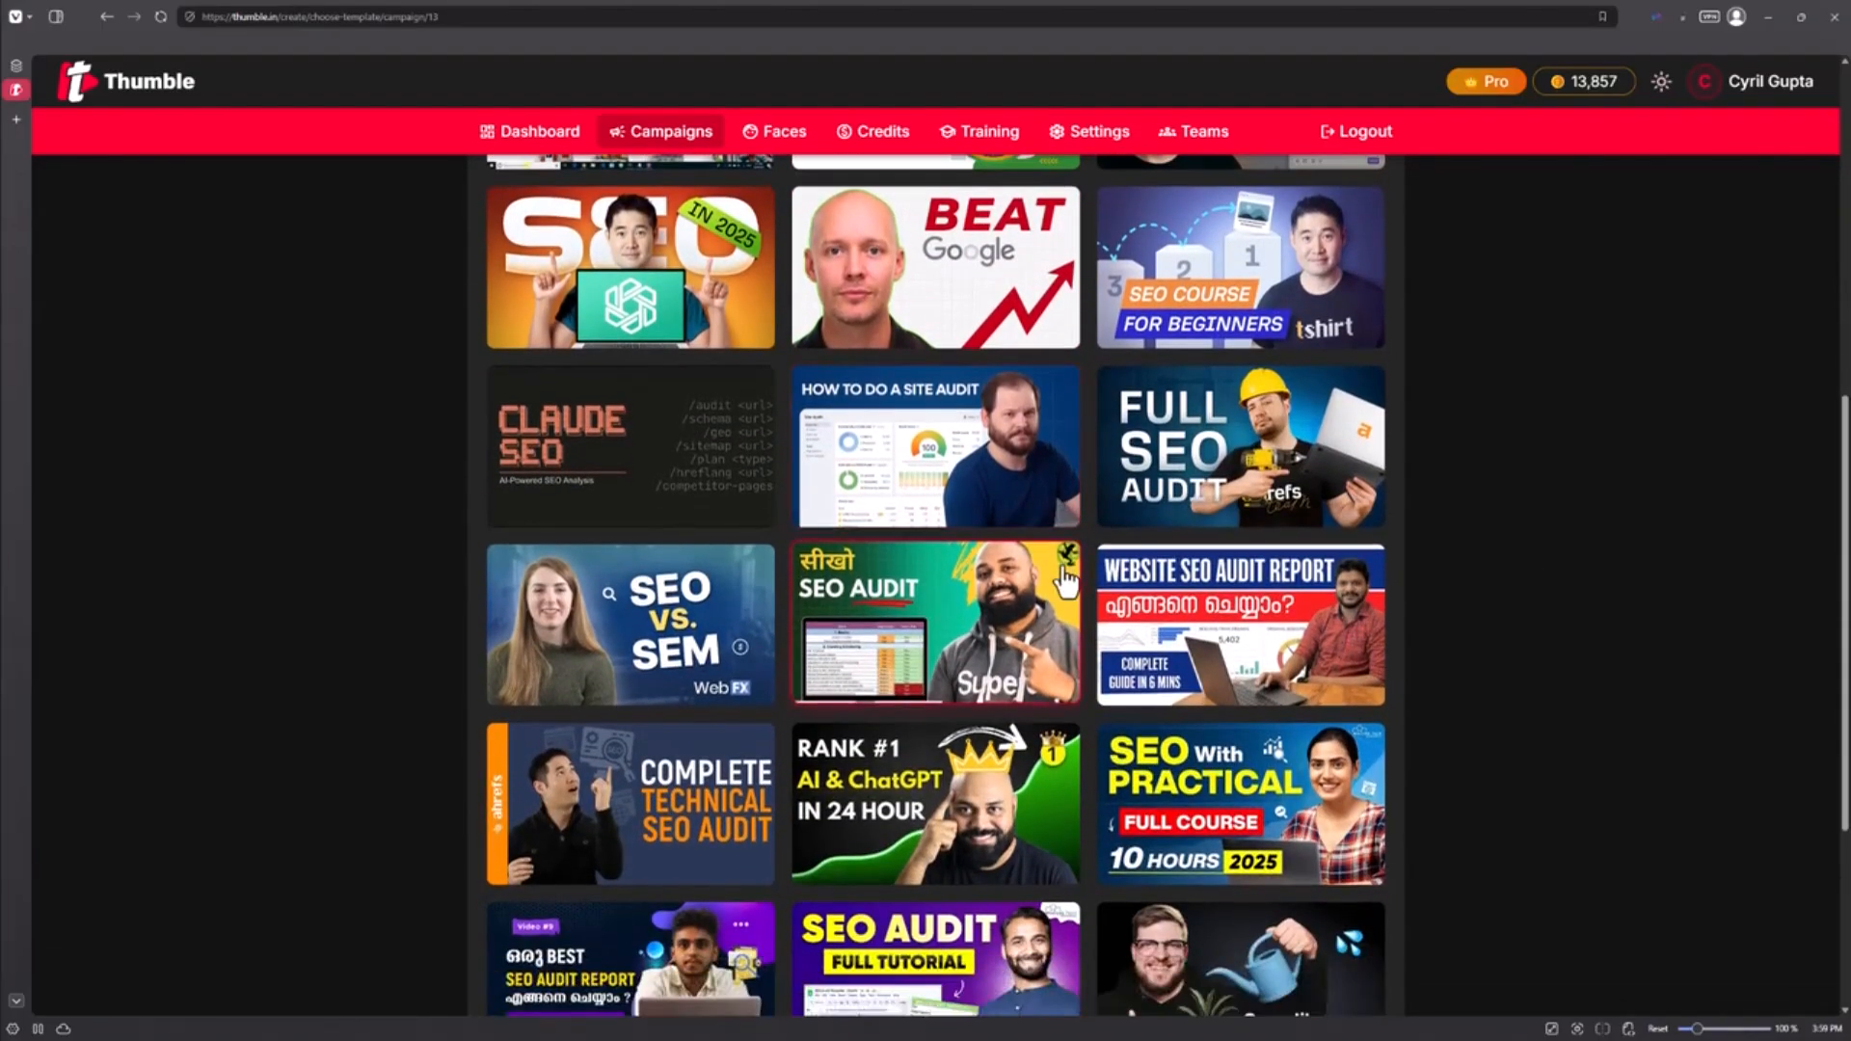
{"action": "scroll", "coordinate": [1066, 578], "scroll_direction": "up", "scroll_amount": 2}
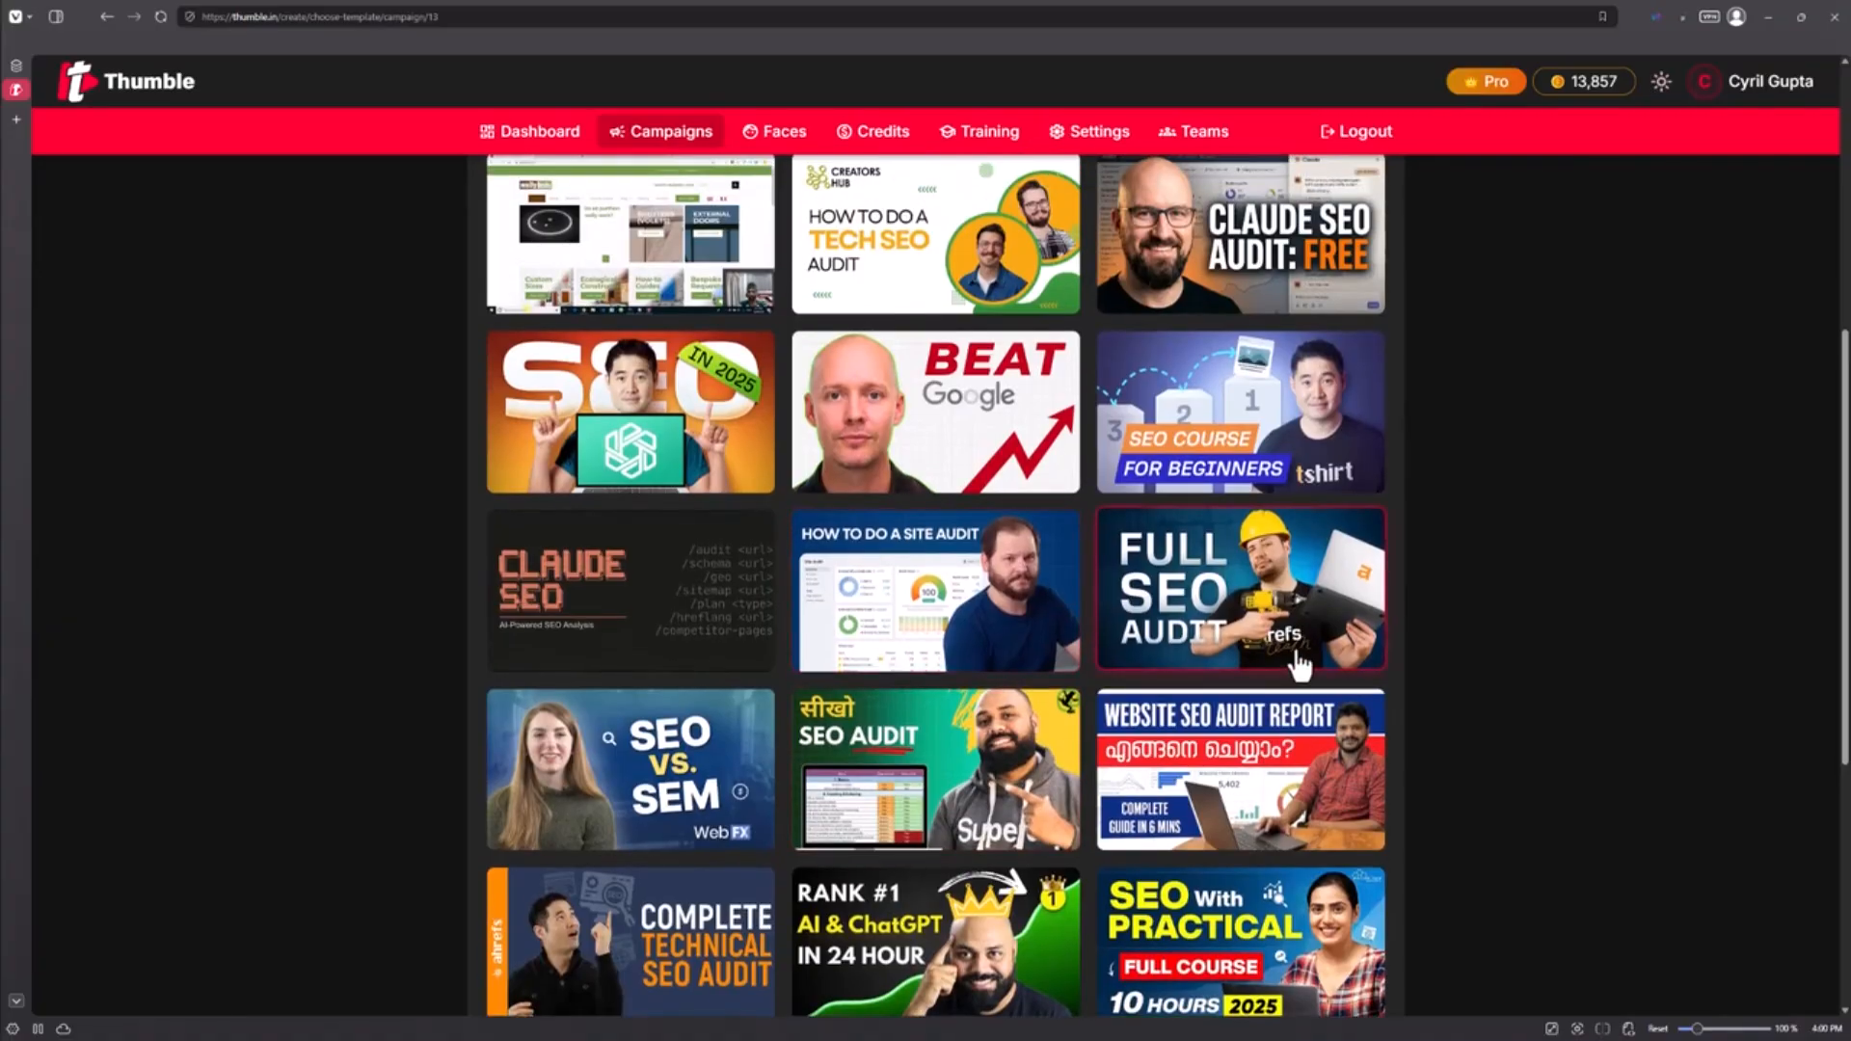
{"action": "left_click", "coordinate": [1222, 632]}
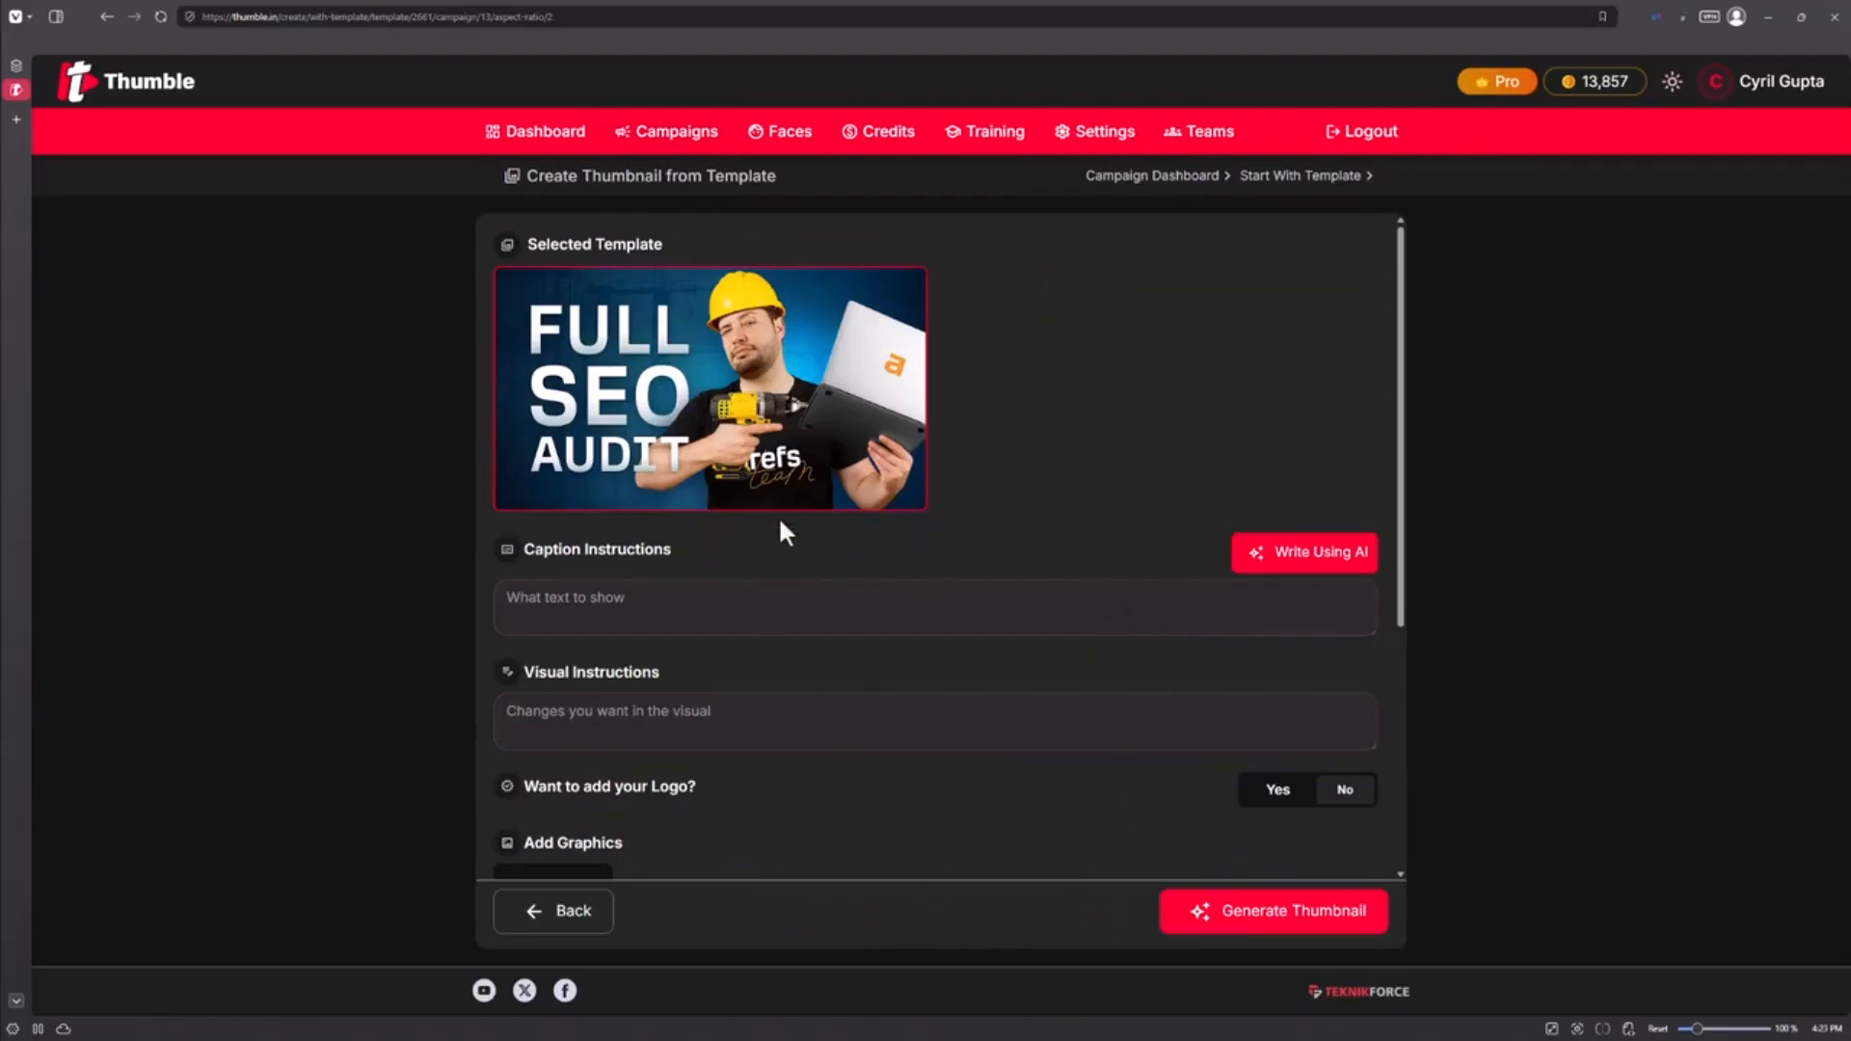
Step: Set the caption field to 'Change the caption to Fix Your SEO'
{"action": "left_click", "coordinate": [740, 595]}
{"action": "triple_click", "coordinate": [609, 606]}
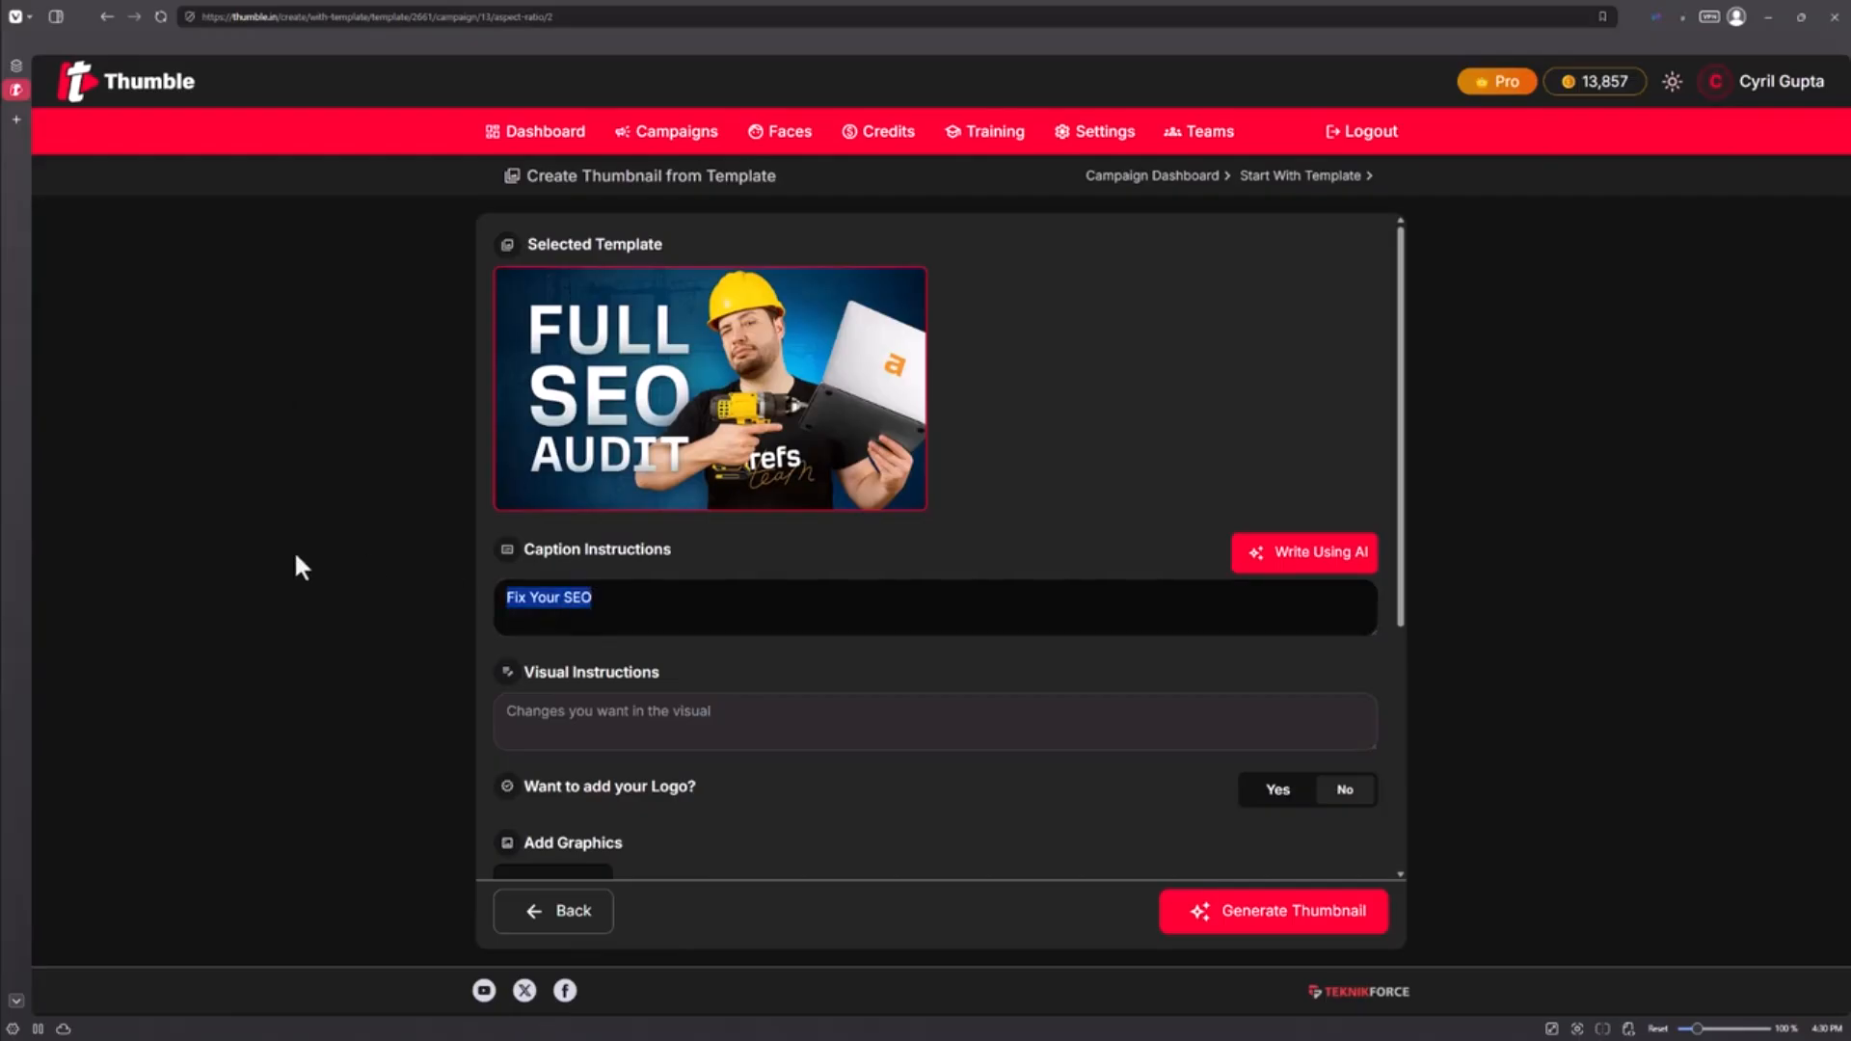
{"action": "left_click", "coordinate": [625, 619]}
{"action": "type", "text": "Change the caption"}
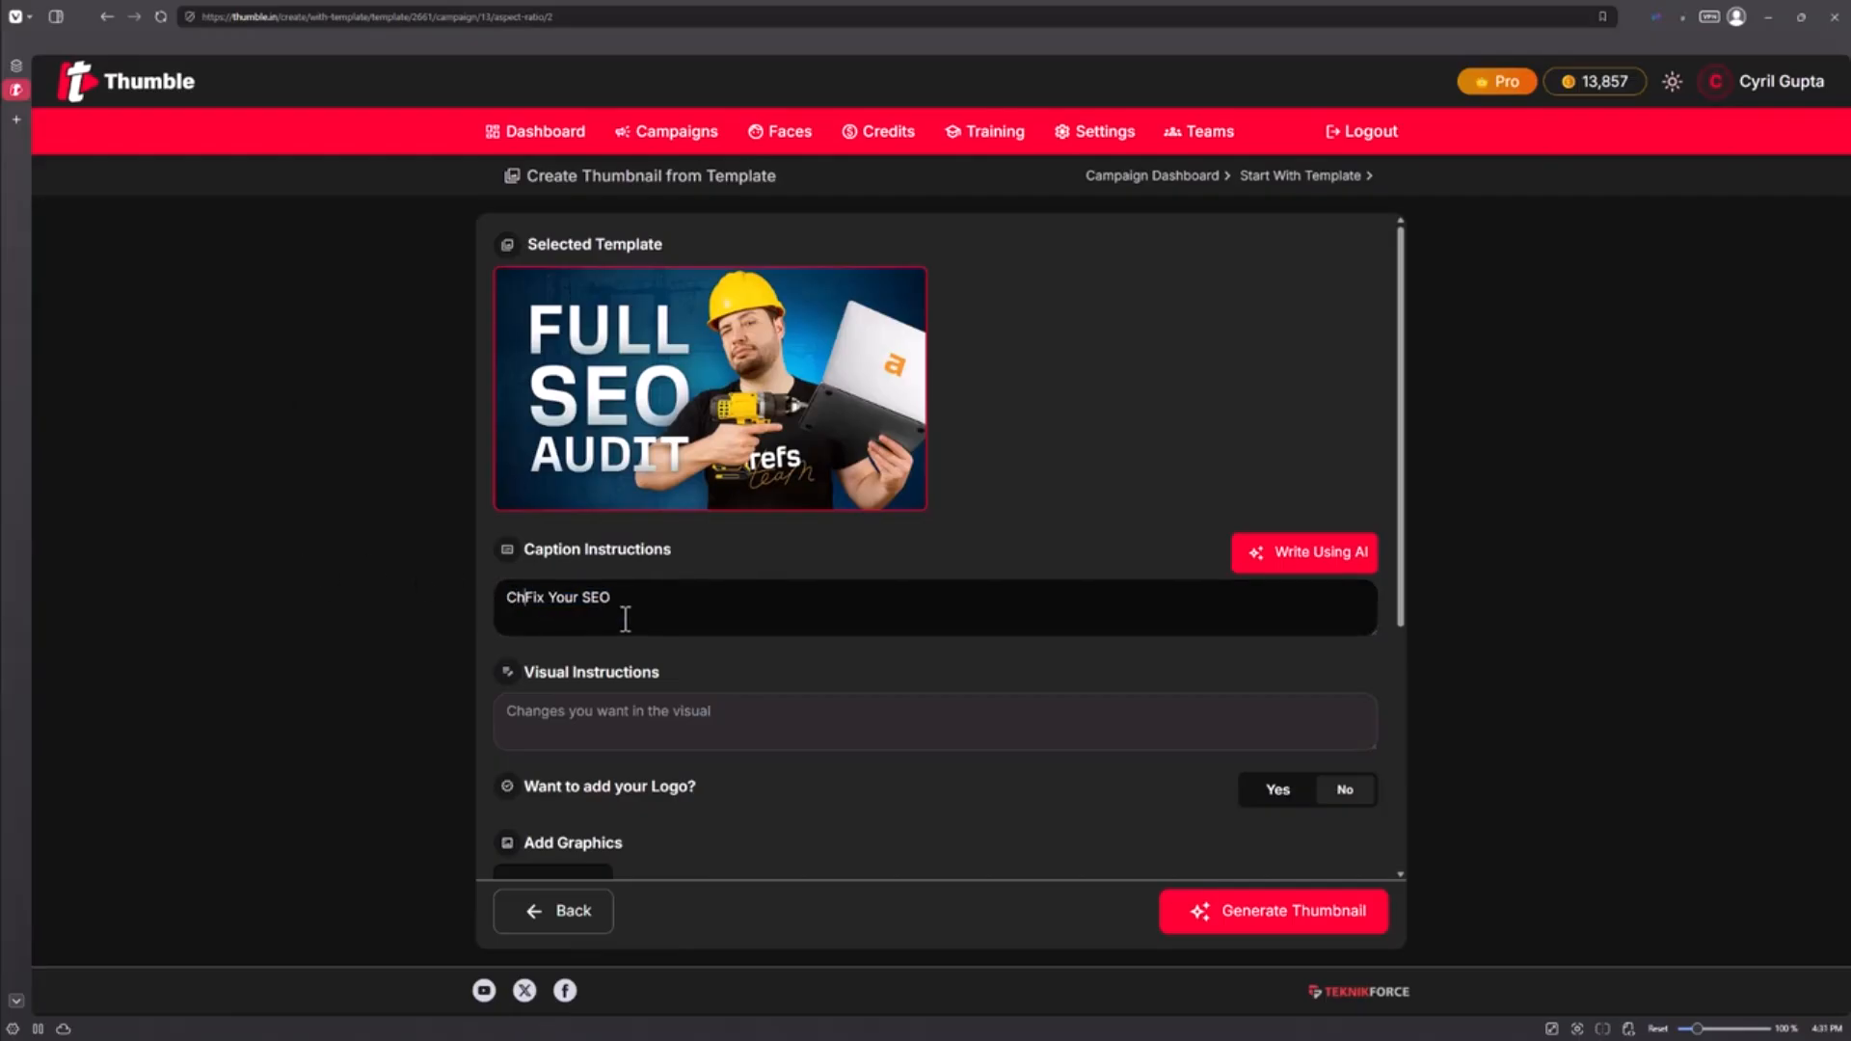
{"action": "type", "text": " to"}
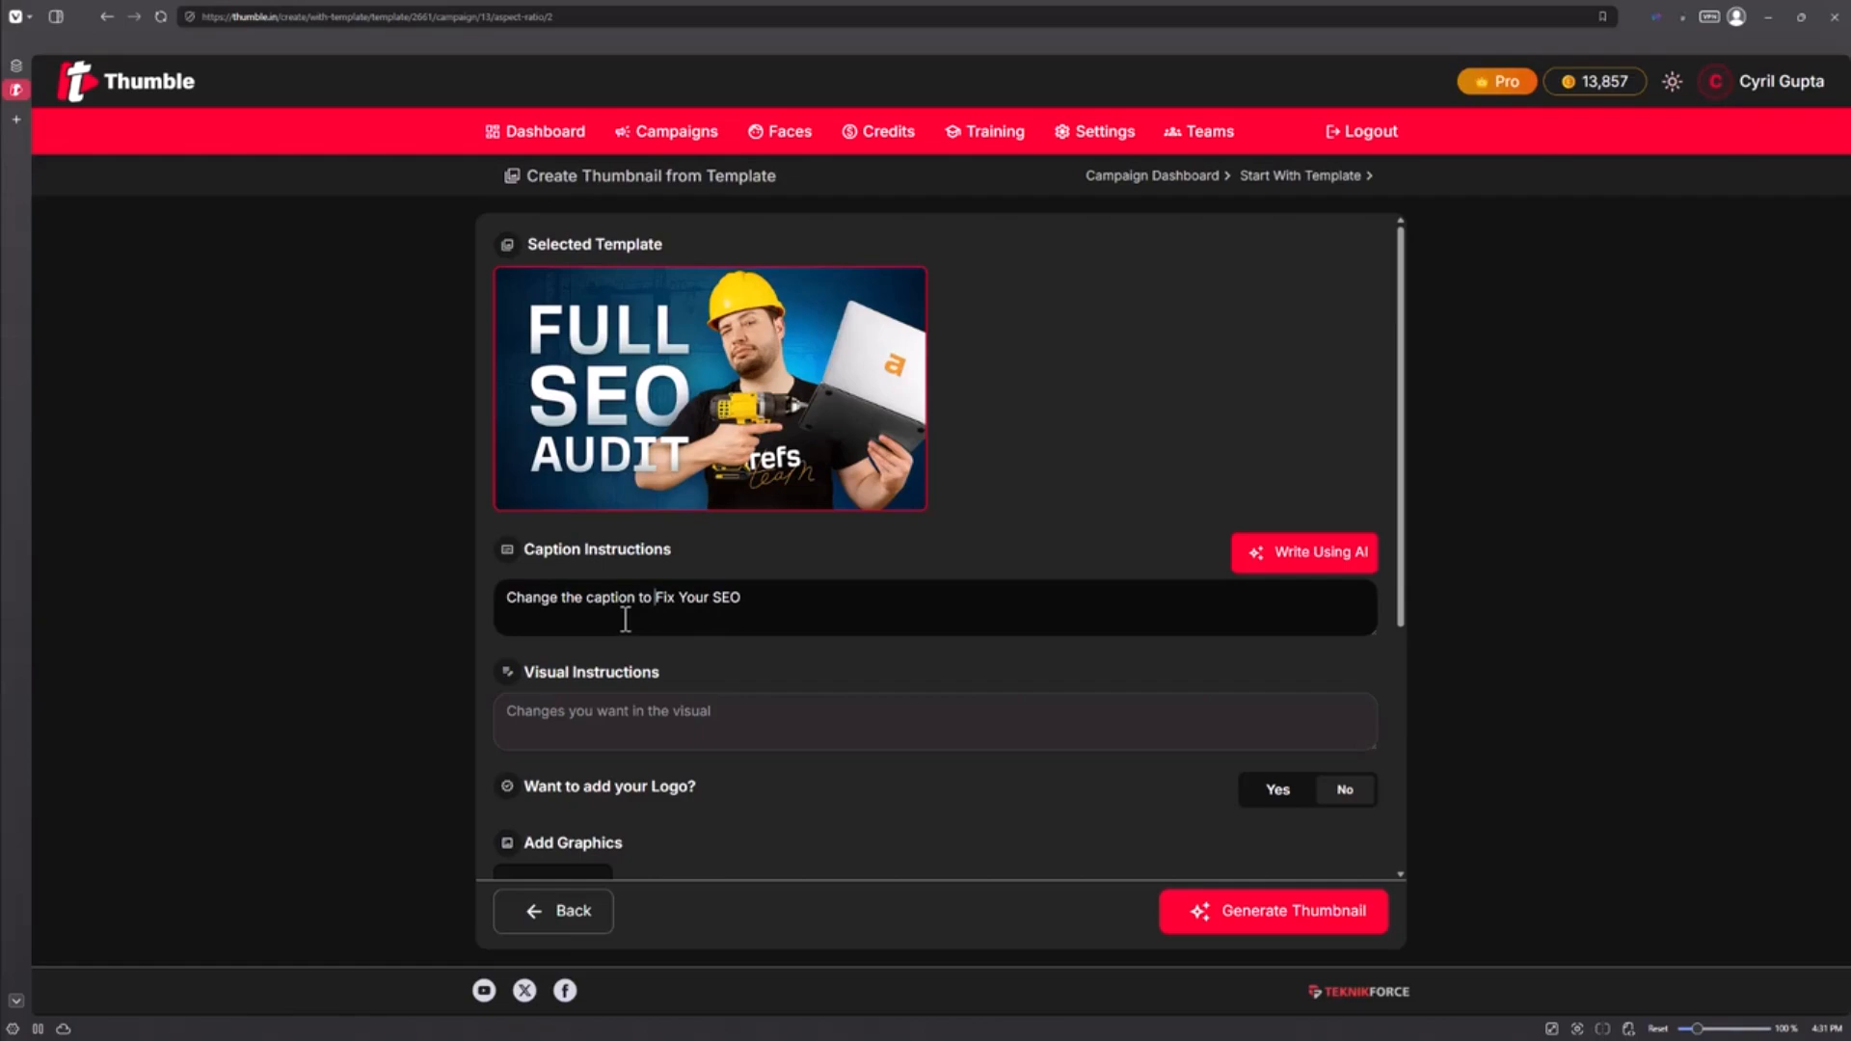
Step: Paste visual instructions for a beardless suited man holding a screwdriver, leaving logo set to No
{"action": "left_click", "coordinate": [629, 709]}
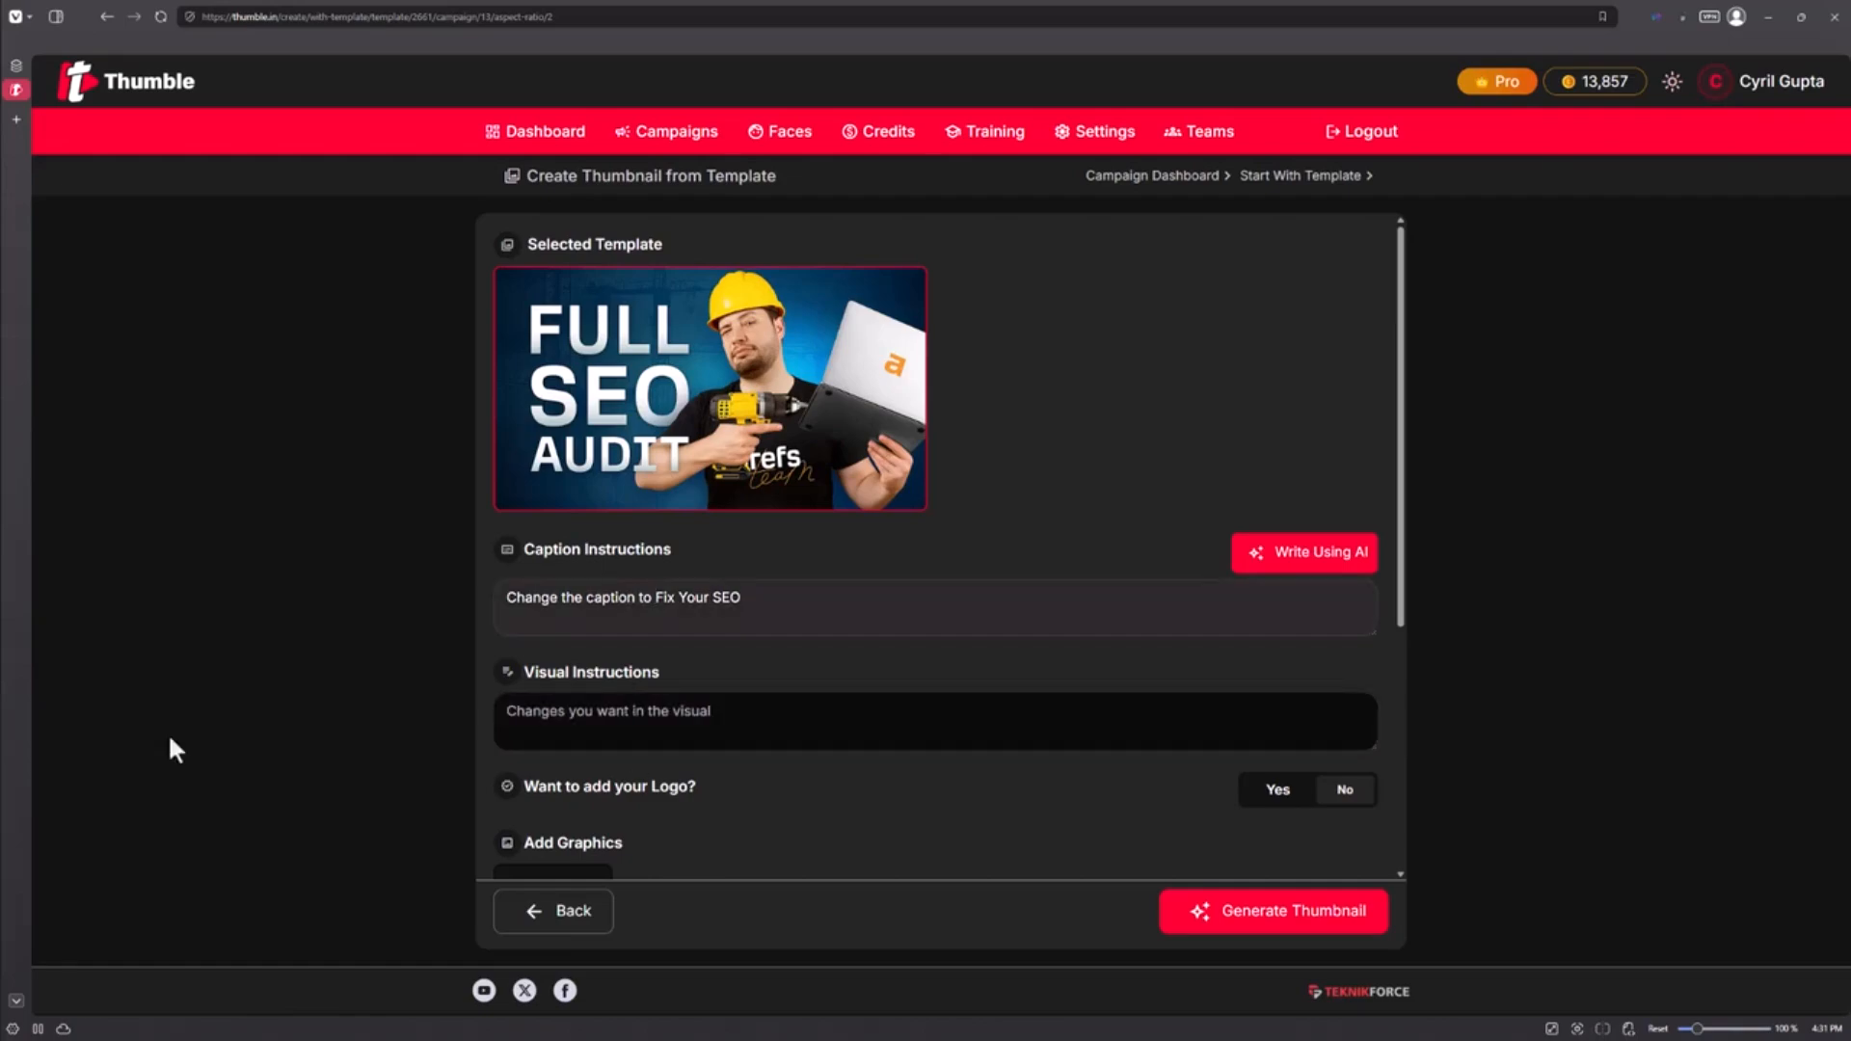
{"action": "type", "text": "Change the face of the man. No beard and make him look different. He's wearing a suit. He's got a screwdriver in his hands."}
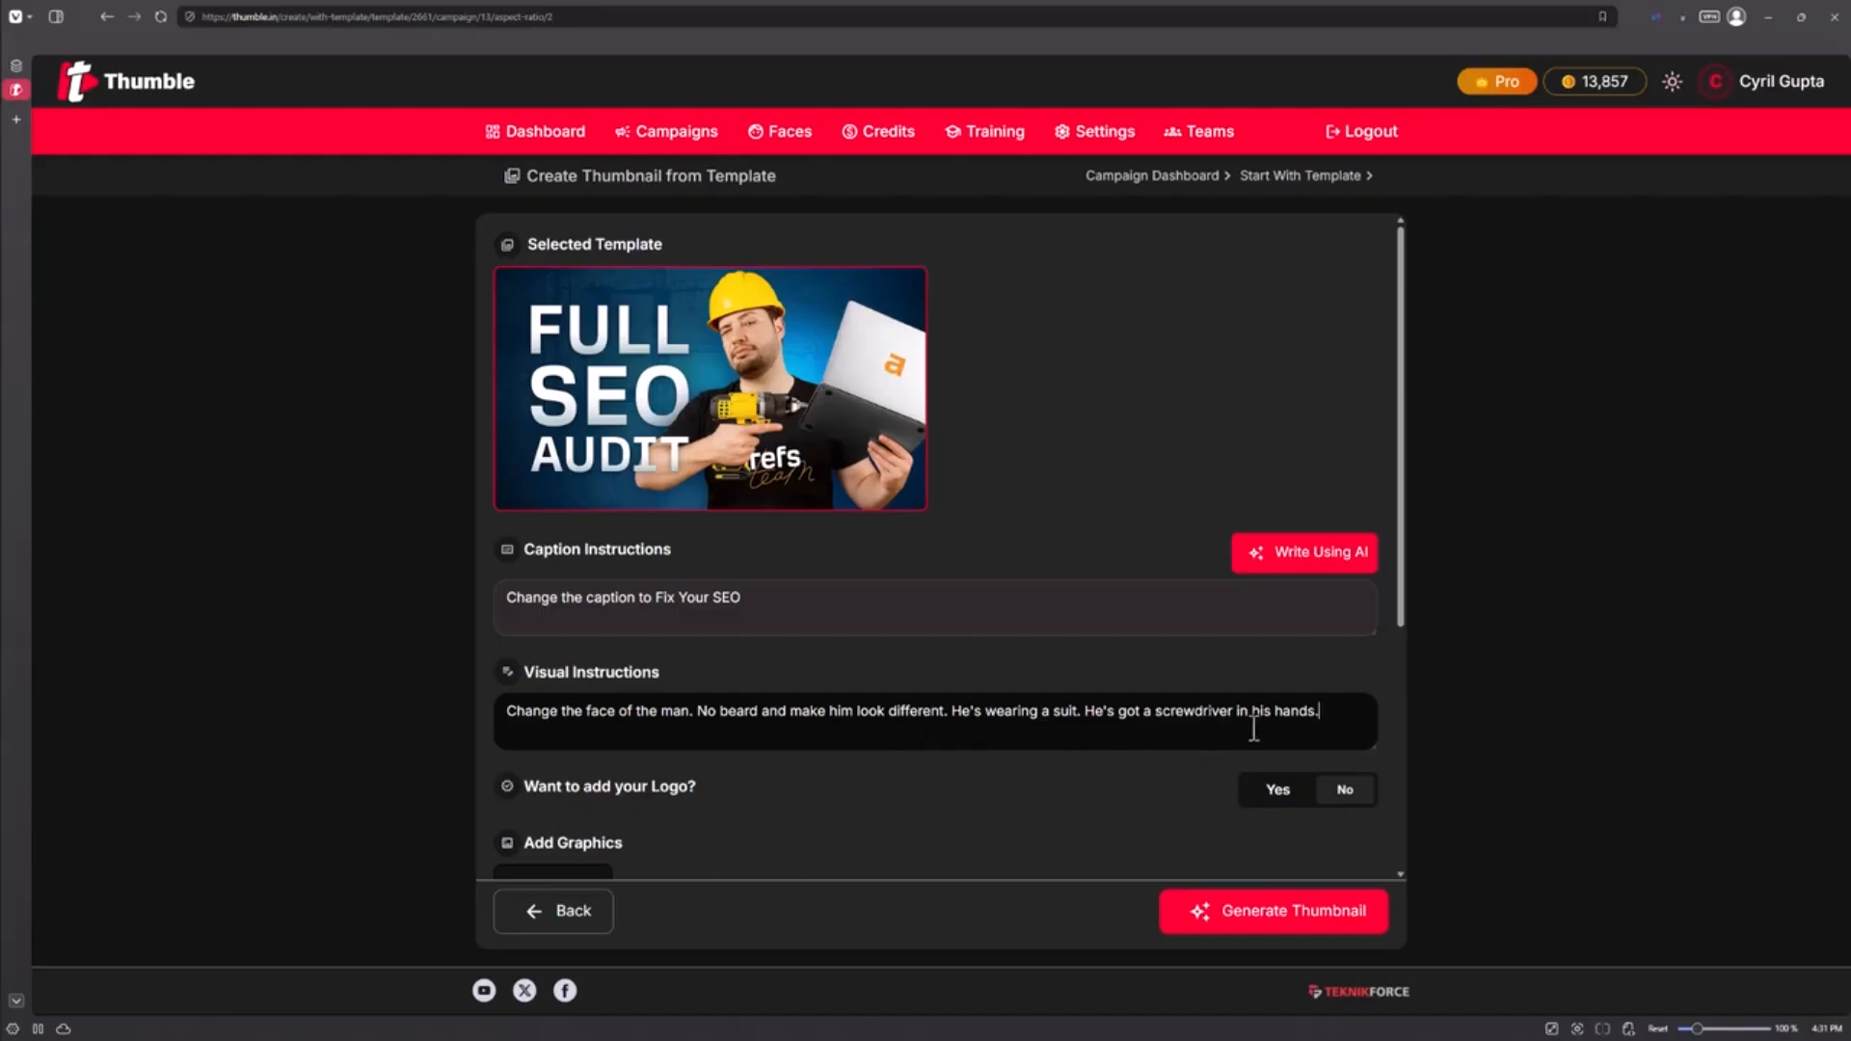
{"action": "scroll", "coordinate": [800, 482], "scroll_direction": "down", "scroll_amount": 2}
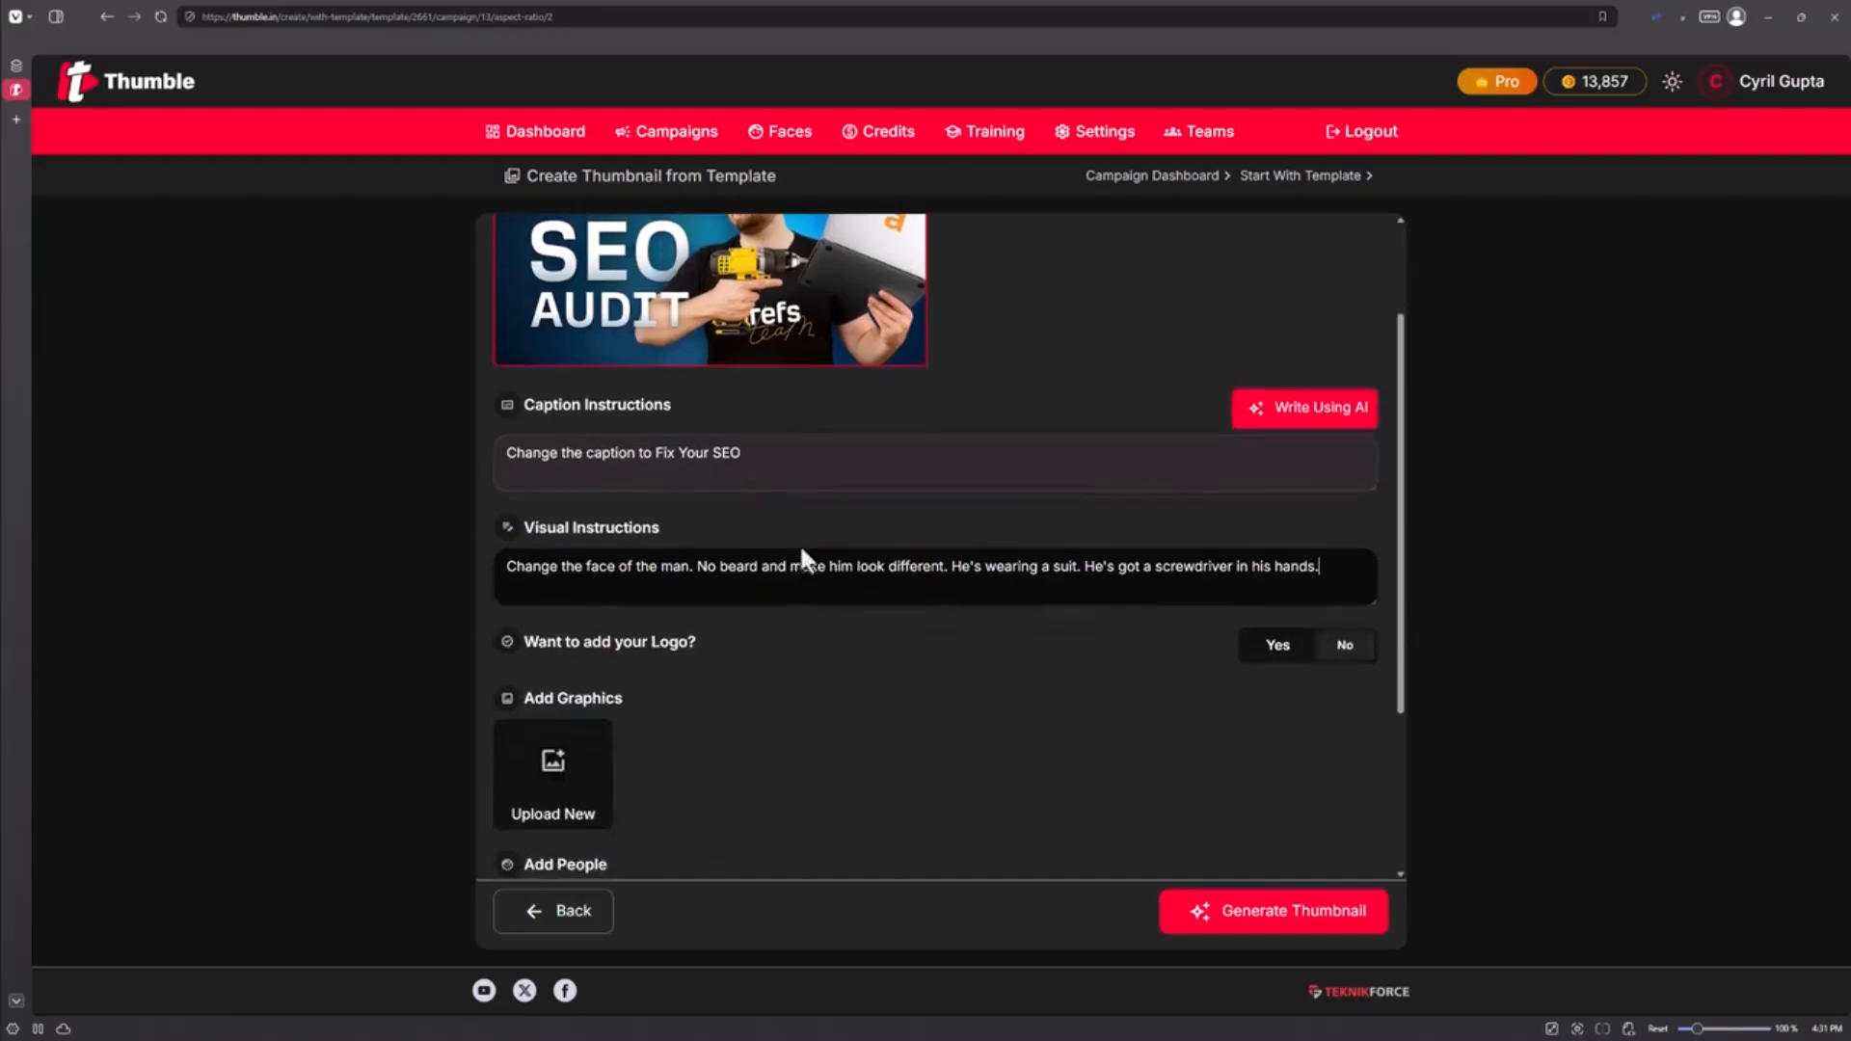
{"action": "scroll", "coordinate": [559, 791], "scroll_direction": "down", "scroll_amount": 1}
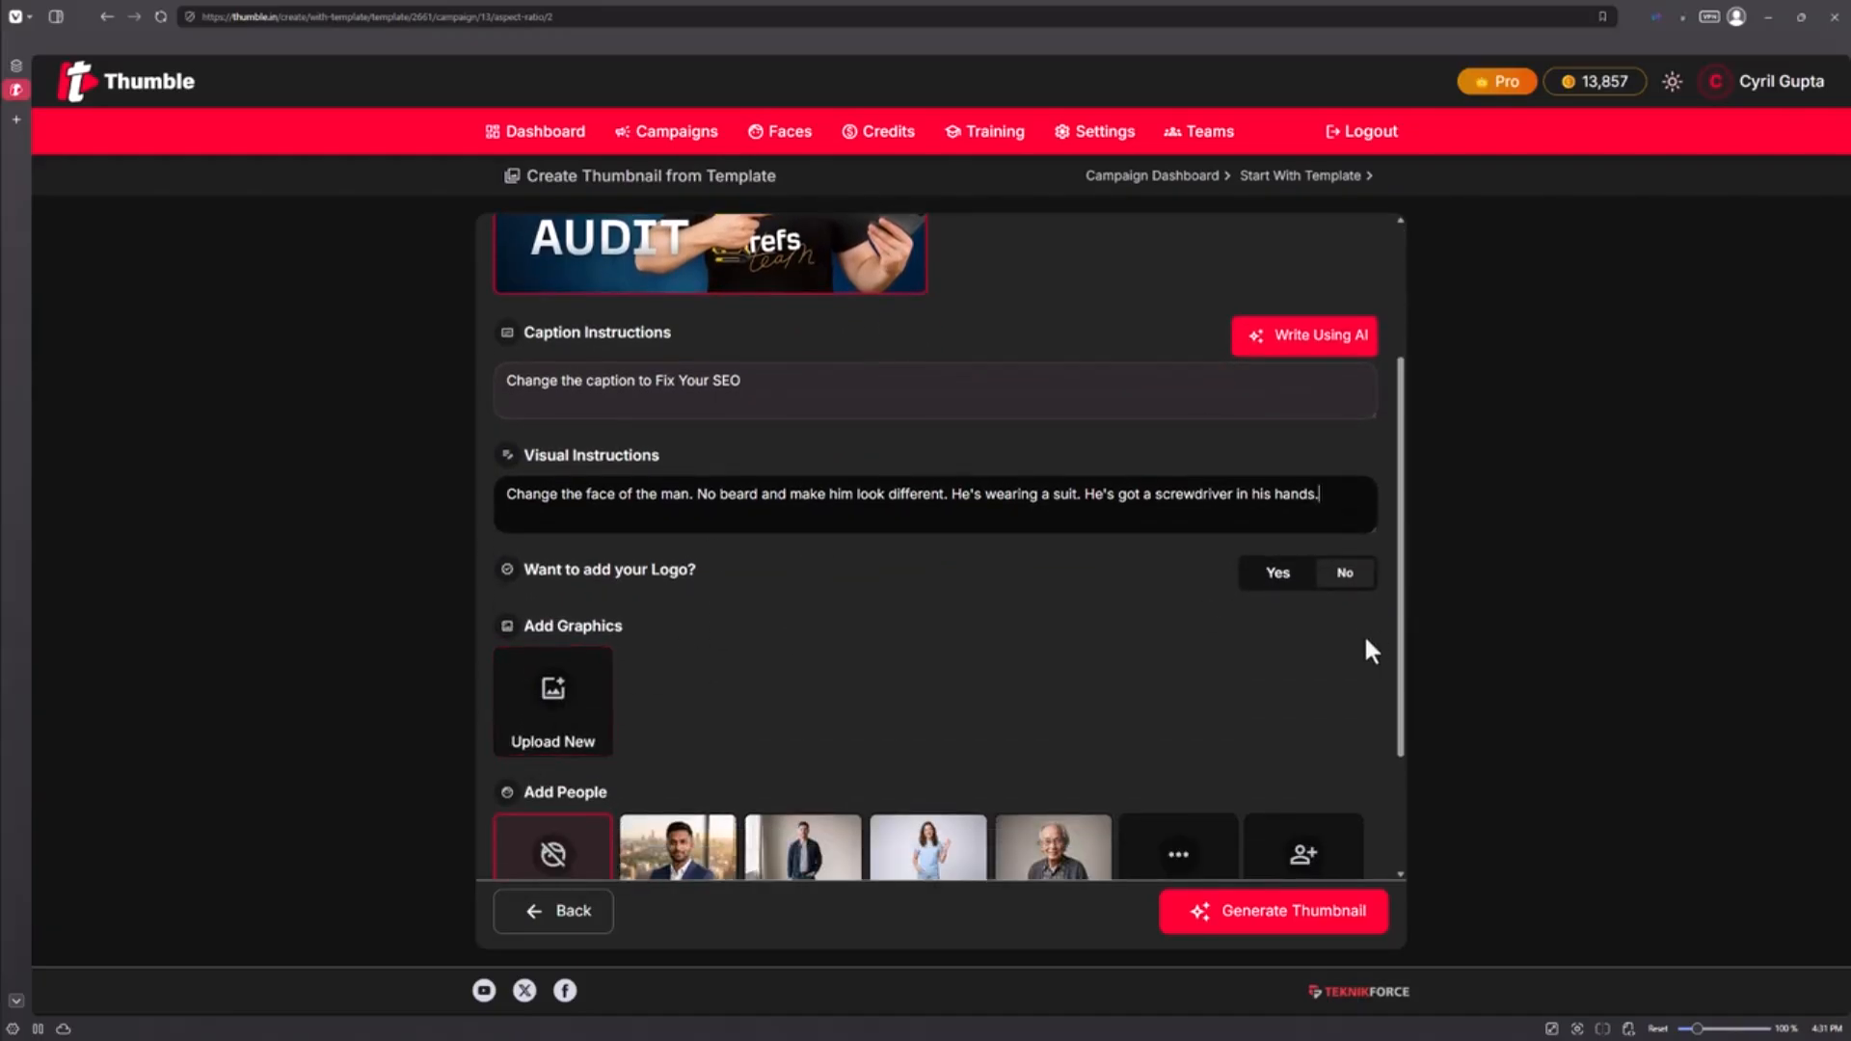
{"action": "left_click", "coordinate": [1278, 572]}
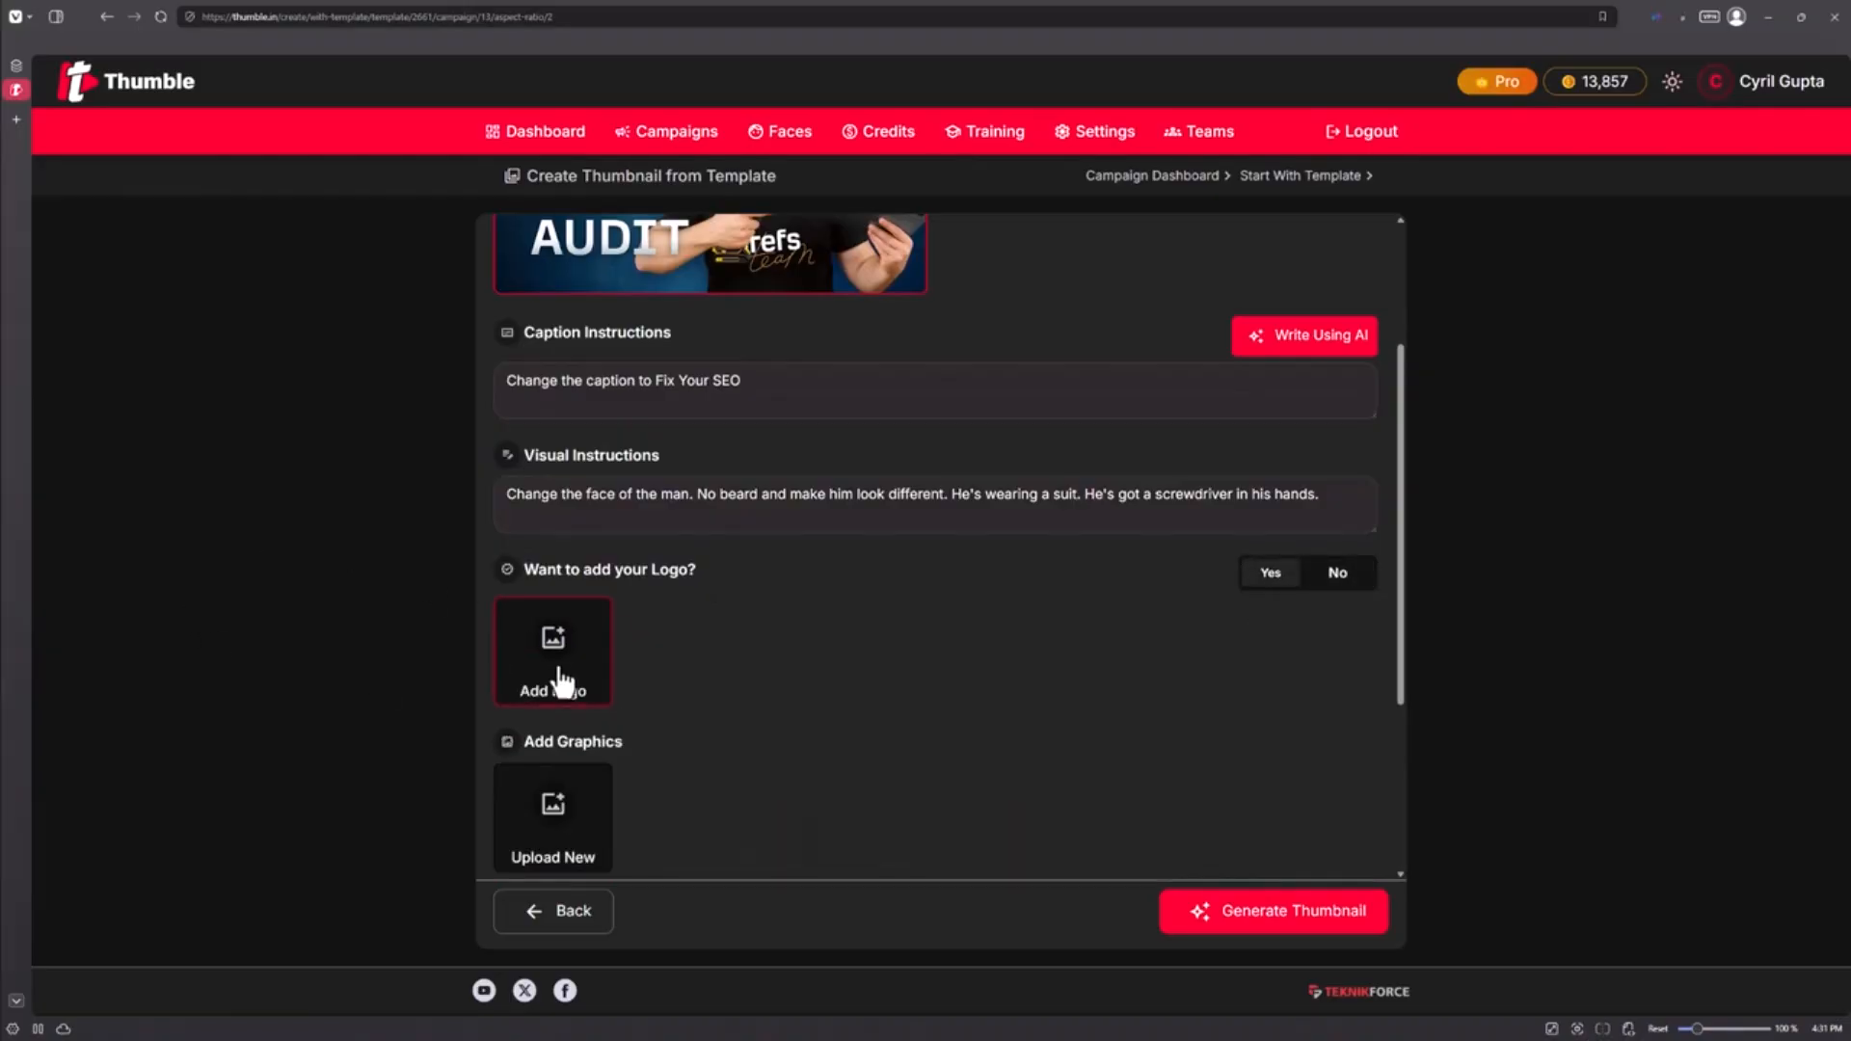
{"action": "left_click", "coordinate": [1340, 579]}
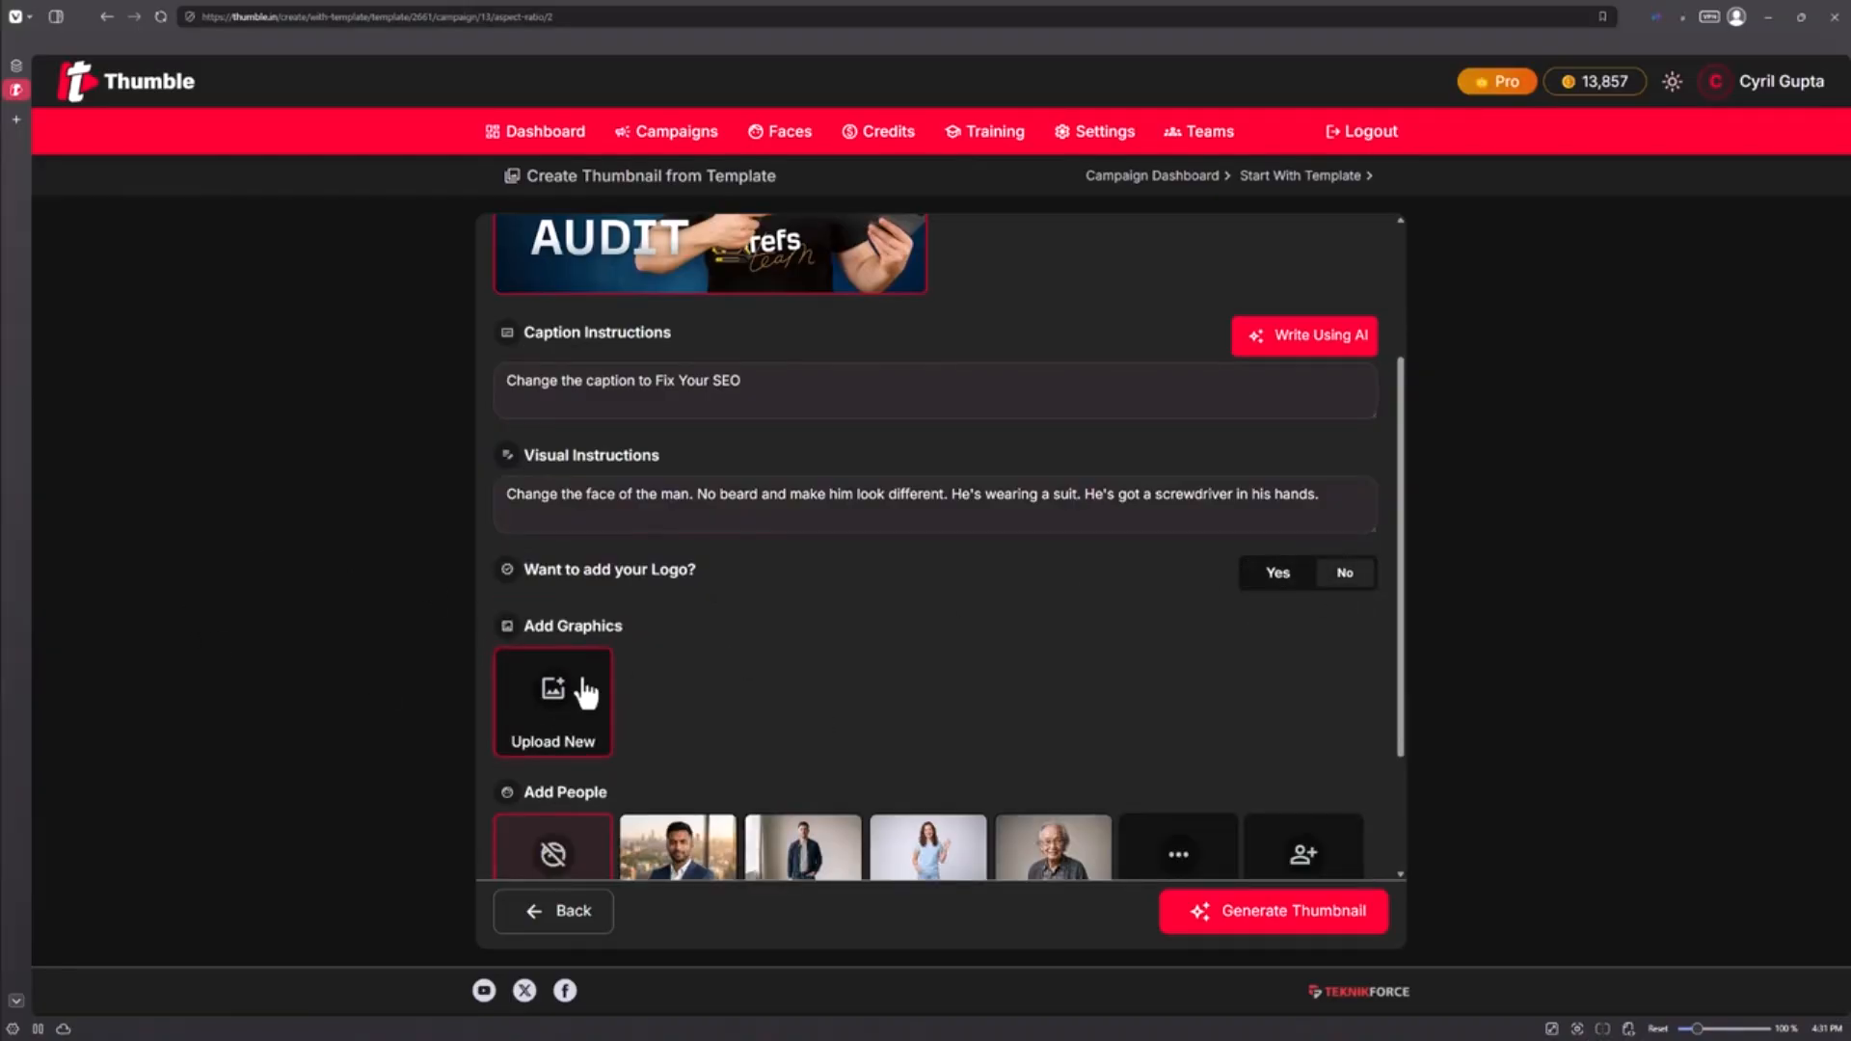
{"action": "scroll", "coordinate": [587, 694], "scroll_direction": "down", "scroll_amount": 1}
{"action": "scroll", "coordinate": [578, 612], "scroll_direction": "up", "scroll_amount": 1}
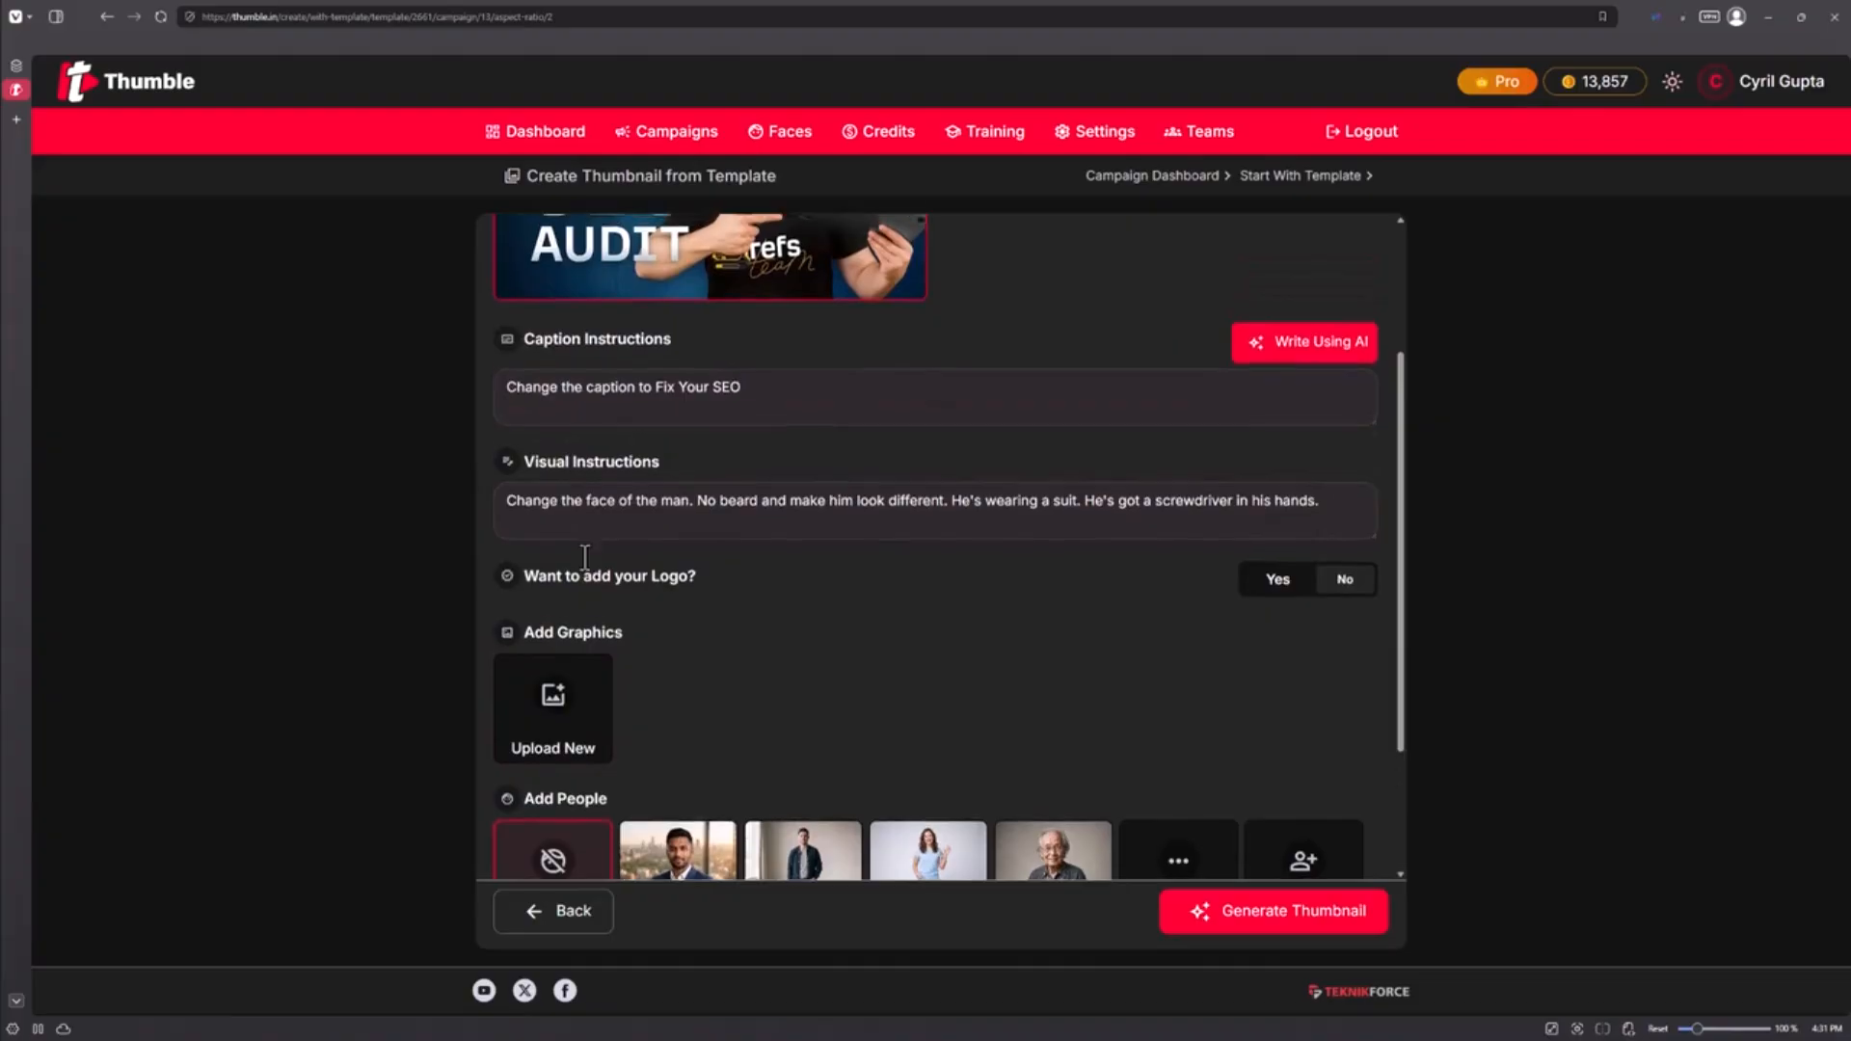
{"action": "scroll", "coordinate": [584, 557], "scroll_direction": "up", "scroll_amount": 1}
{"action": "scroll", "coordinate": [632, 559], "scroll_direction": "down", "scroll_amount": 1}
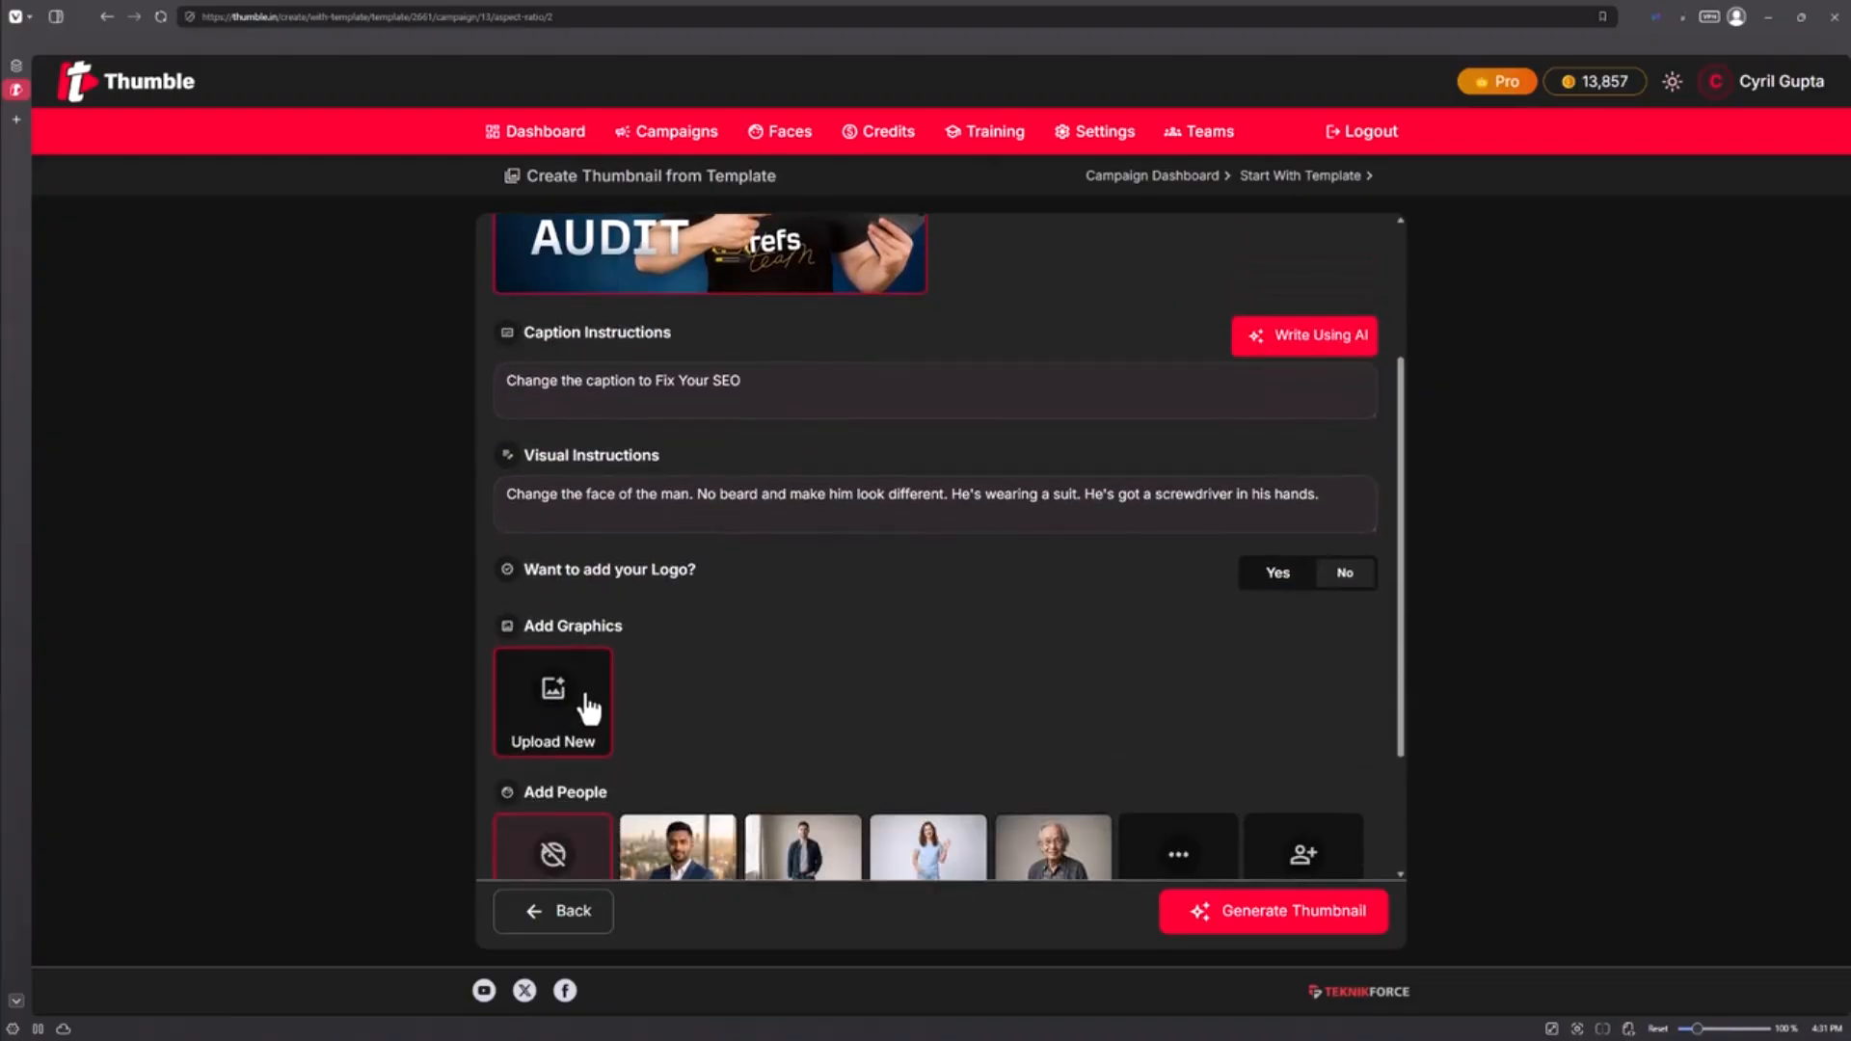
Step: Upload the chain image as a new graphic titled 'seolink'
{"action": "left_click", "coordinate": [589, 709]}
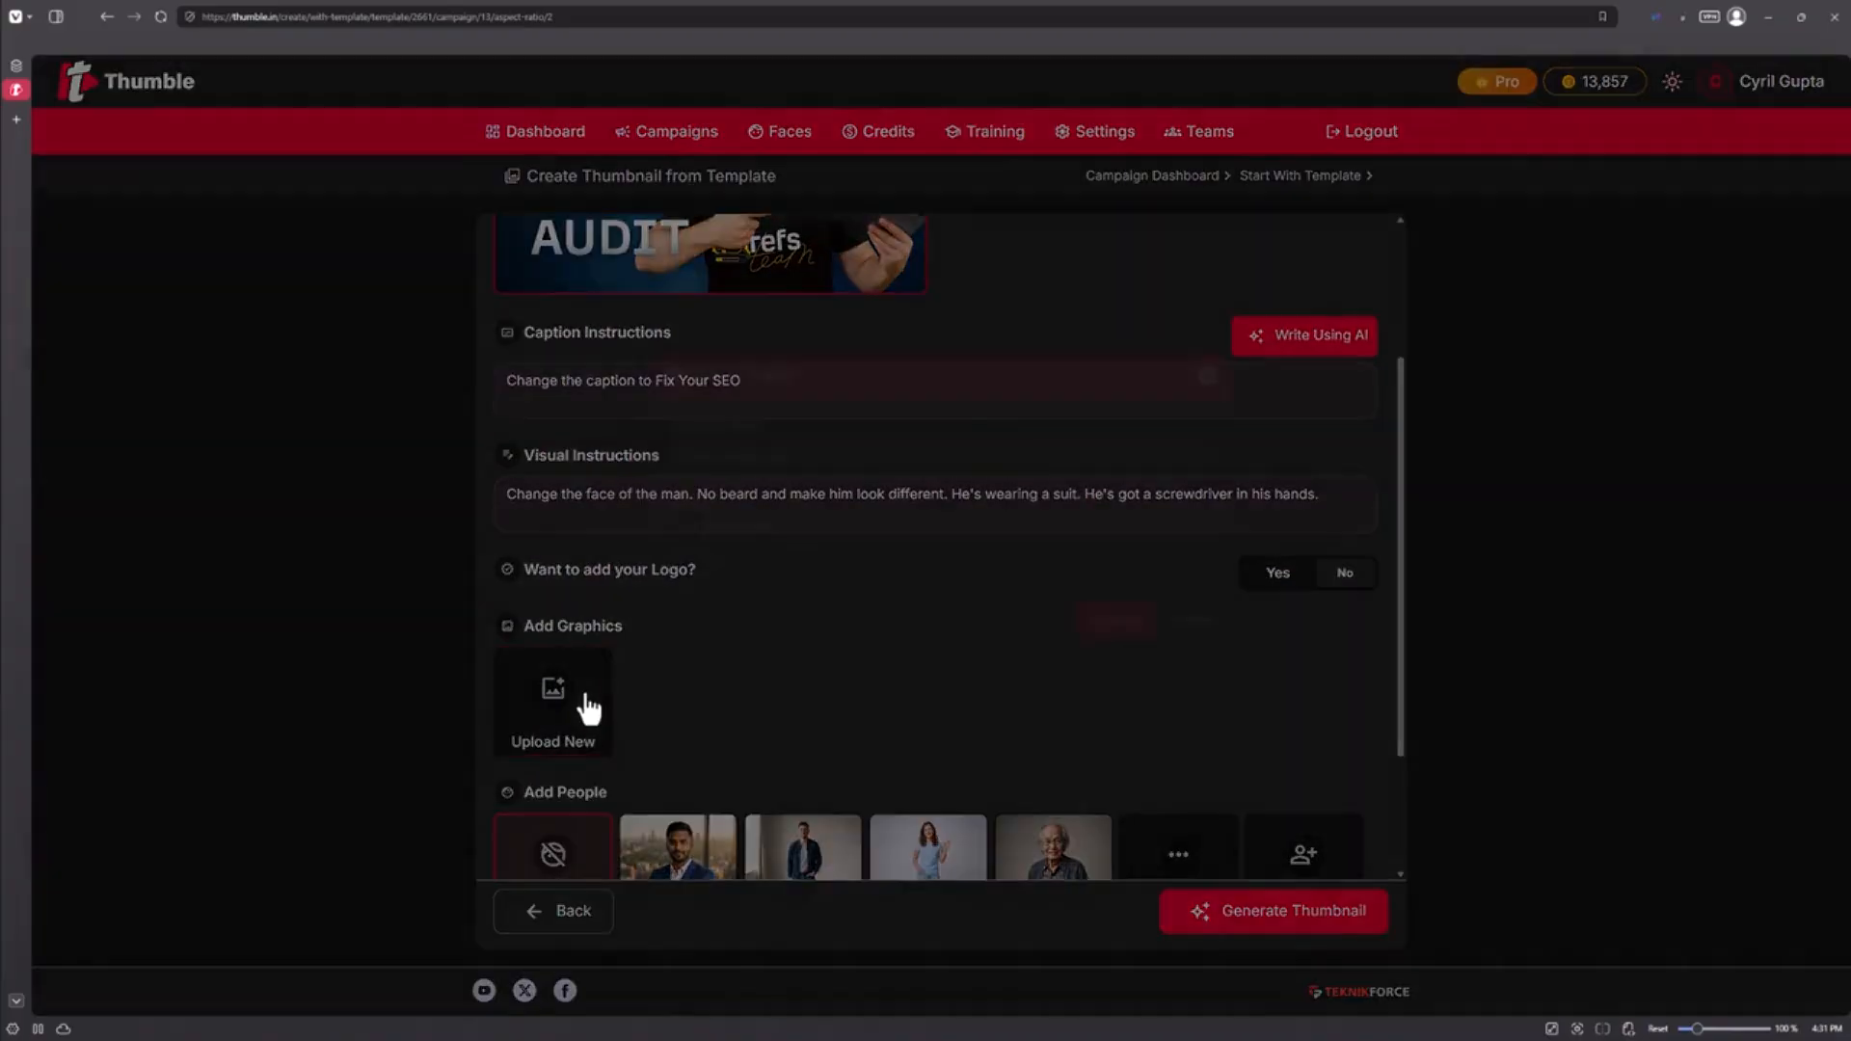
{"action": "left_click", "coordinate": [817, 490]}
{"action": "type", "text": "seolink"}
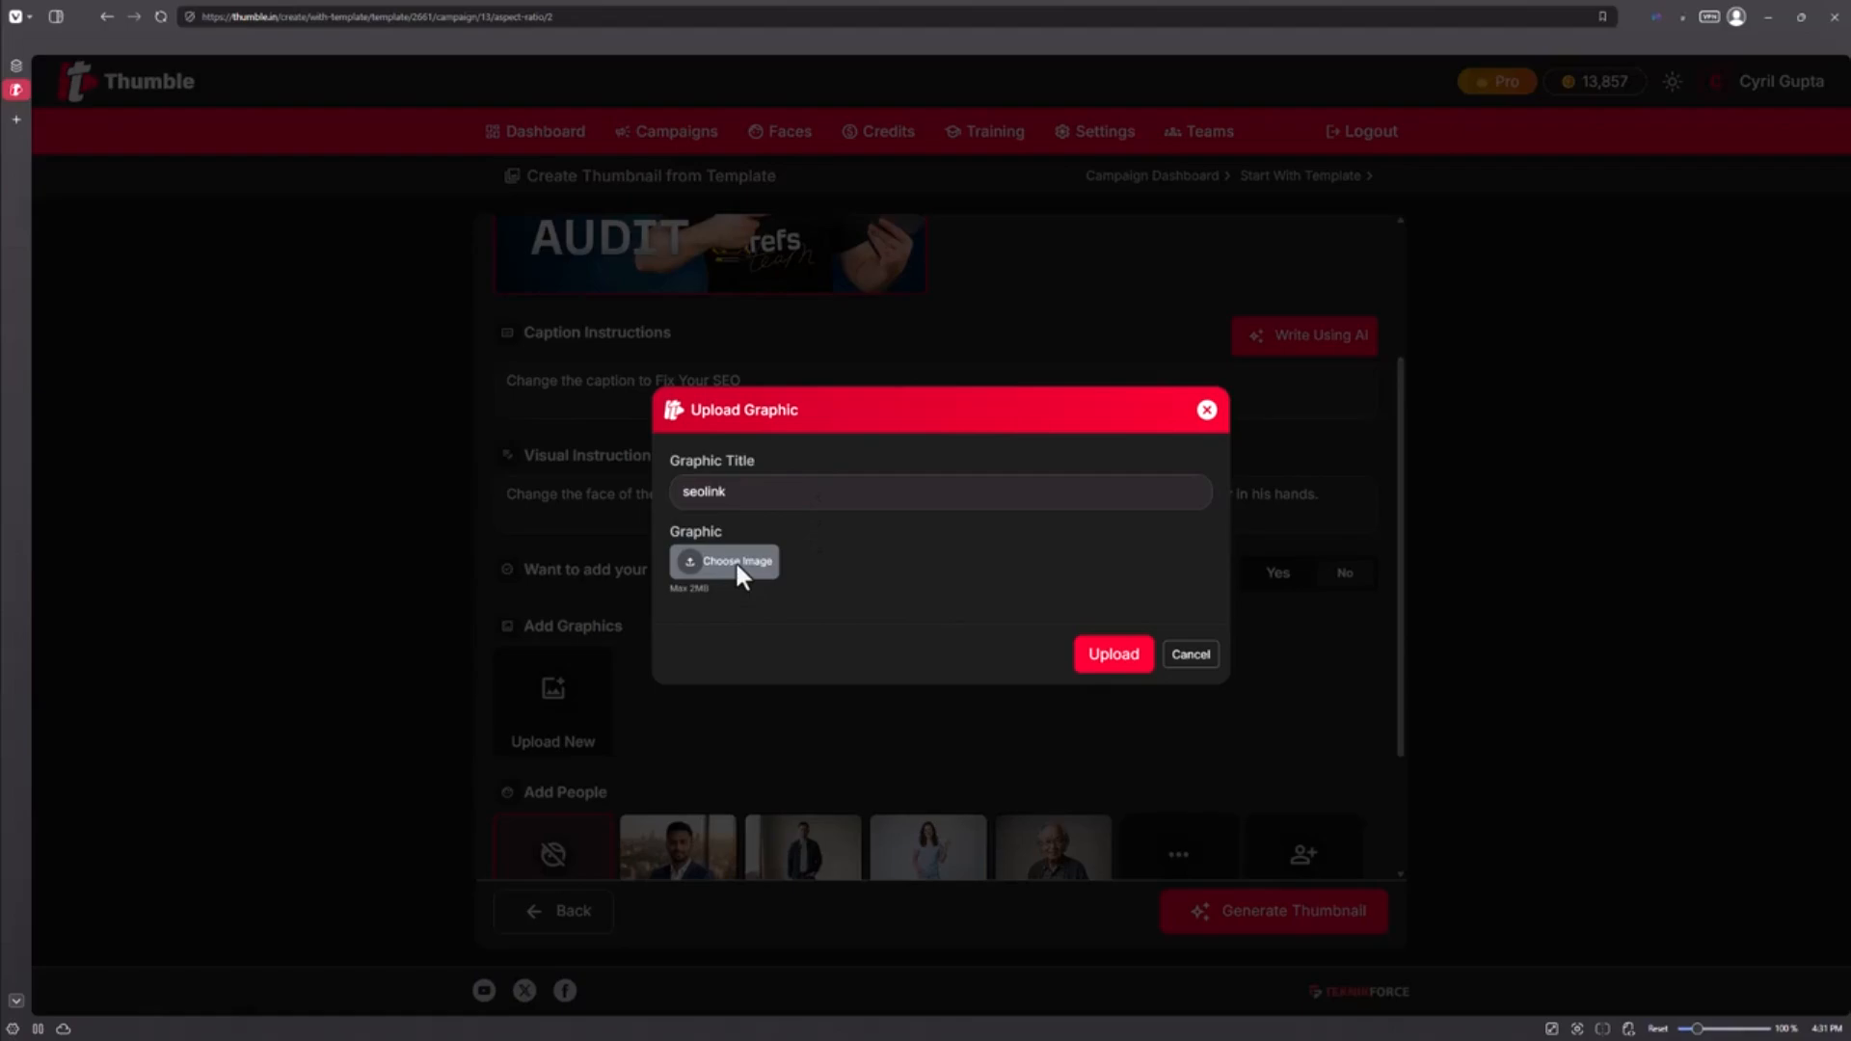
{"action": "left_click", "coordinate": [736, 564]}
{"action": "double_click", "coordinate": [152, 136]}
{"action": "left_click", "coordinate": [1137, 705]}
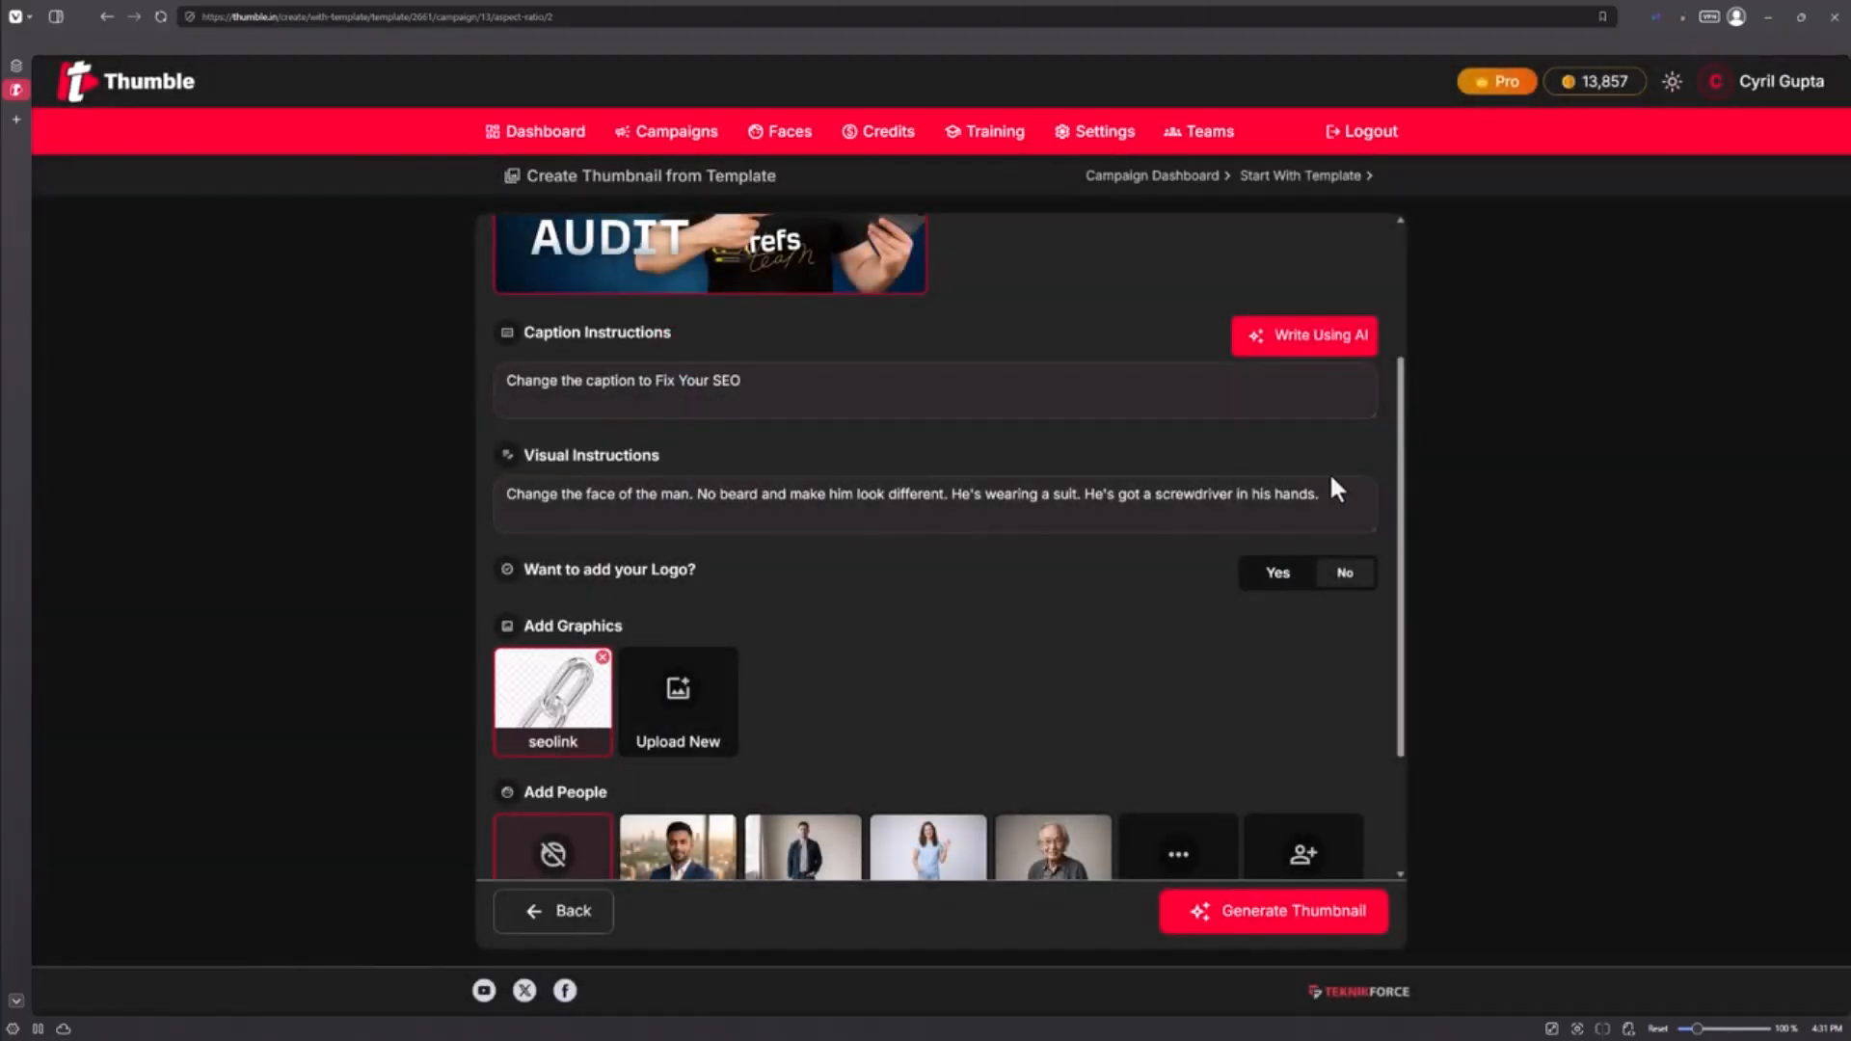
Step: Append 'Replace the laptop with the linkchain. Make it metallic and heavy.' to the visual instructions
{"action": "left_click", "coordinate": [1347, 499]}
{"action": "type", "text": "It's point"}
{"action": "key", "text": "ctrl+BackSpace"}
{"action": "key", "text": "ctrl+BackSpace"}
{"action": "type", "text": "Replace the"}
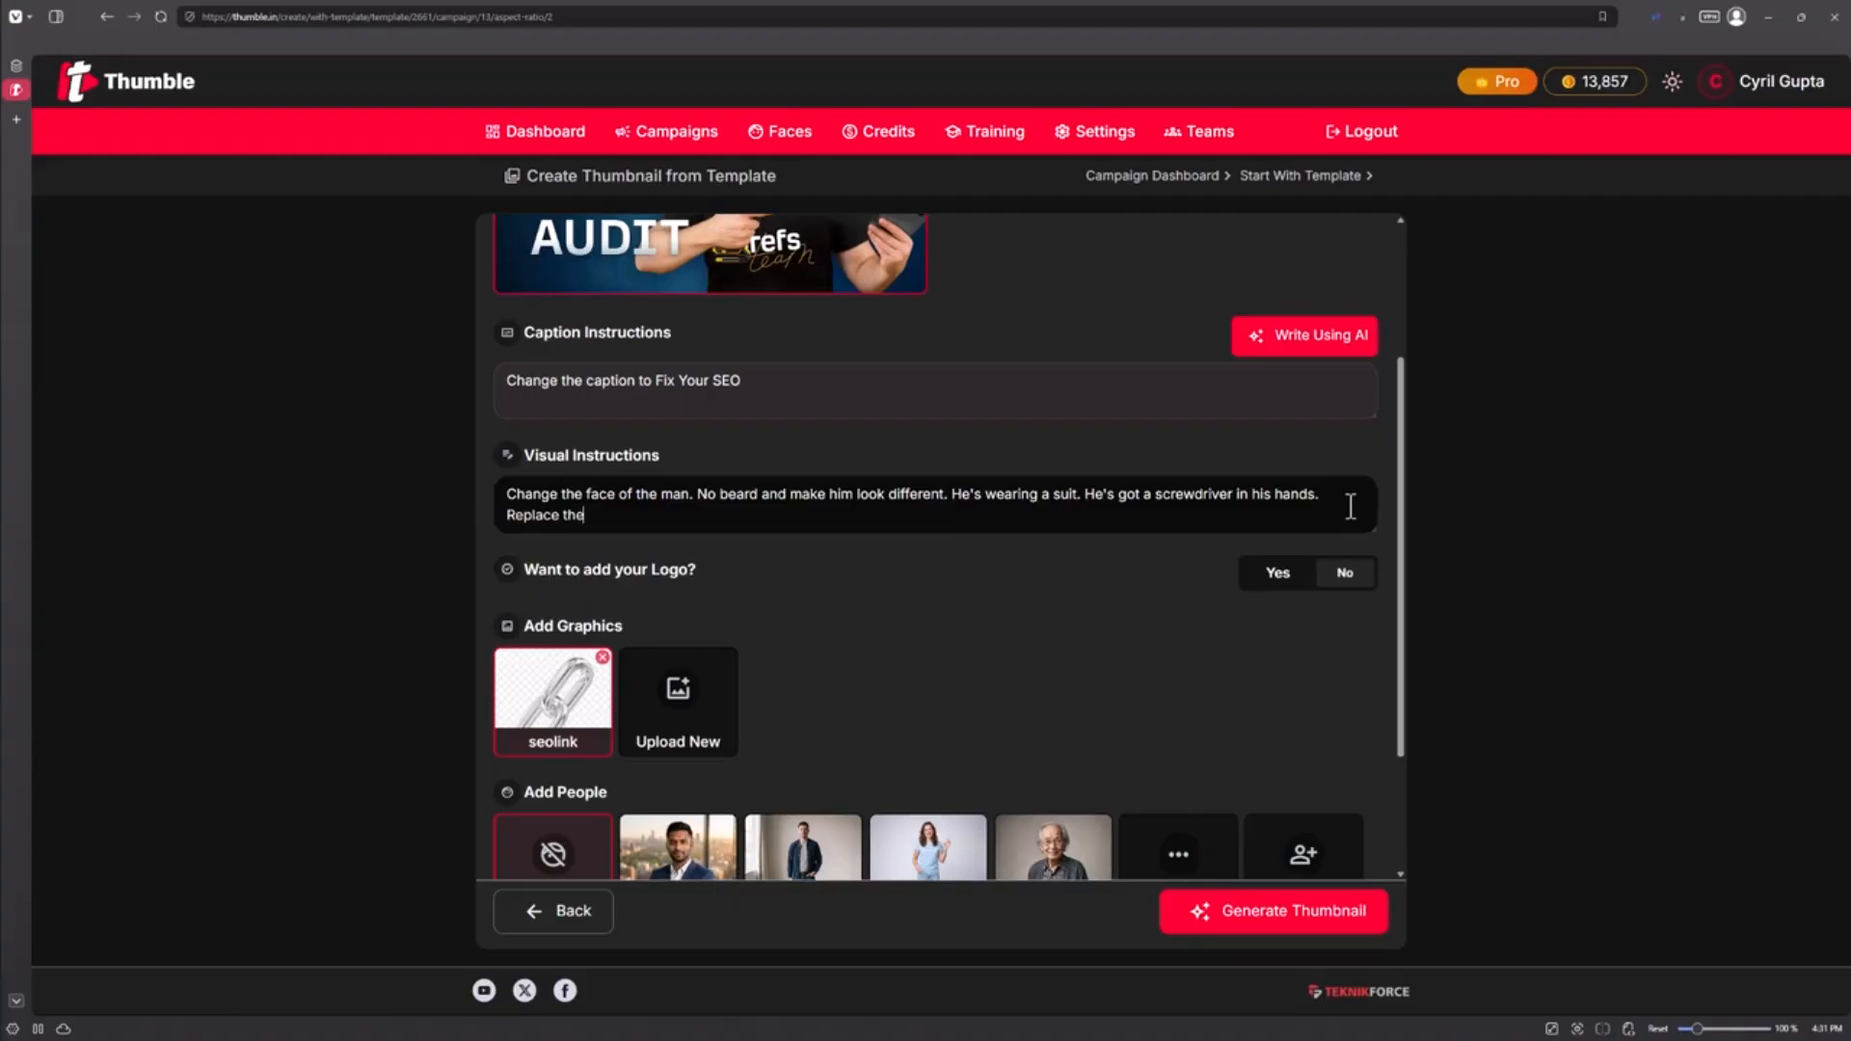
{"action": "type", "text": " laptop with  the linkchain. Make it metallic and heavy."}
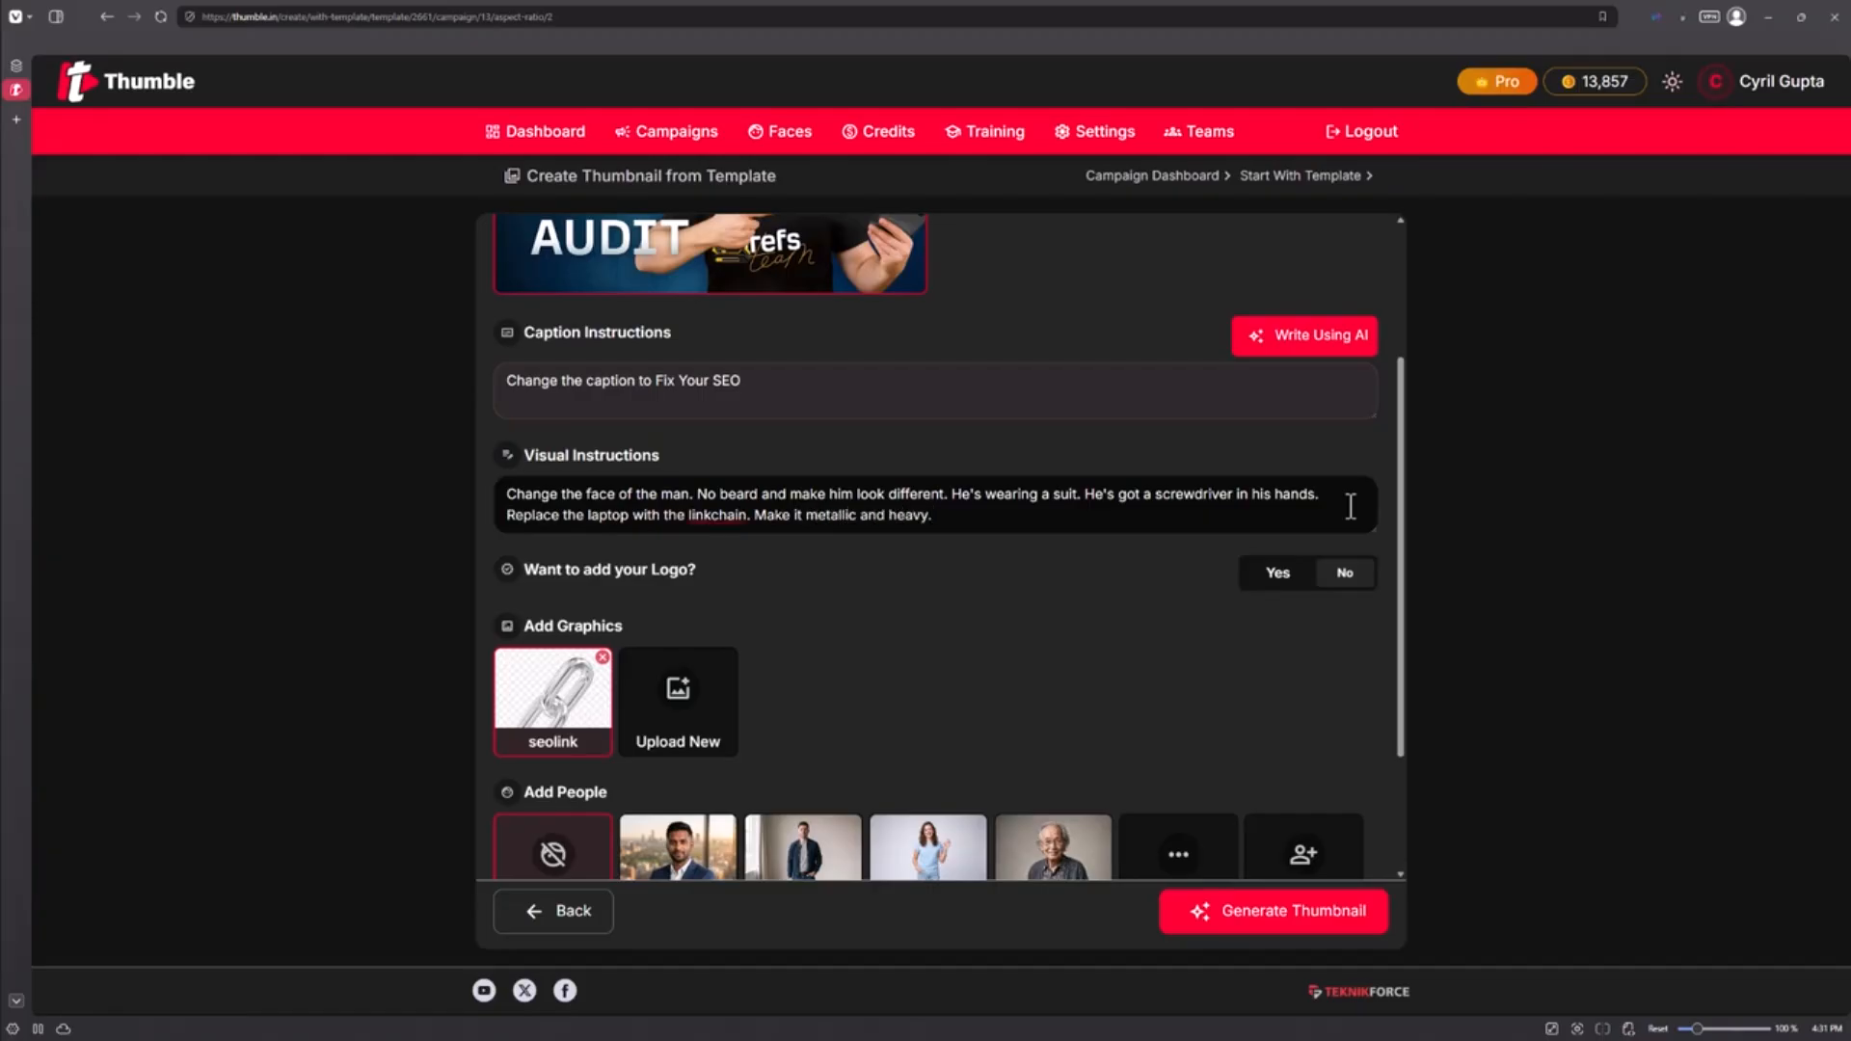
{"action": "scroll", "coordinate": [1136, 550], "scroll_direction": "down", "scroll_amount": 2}
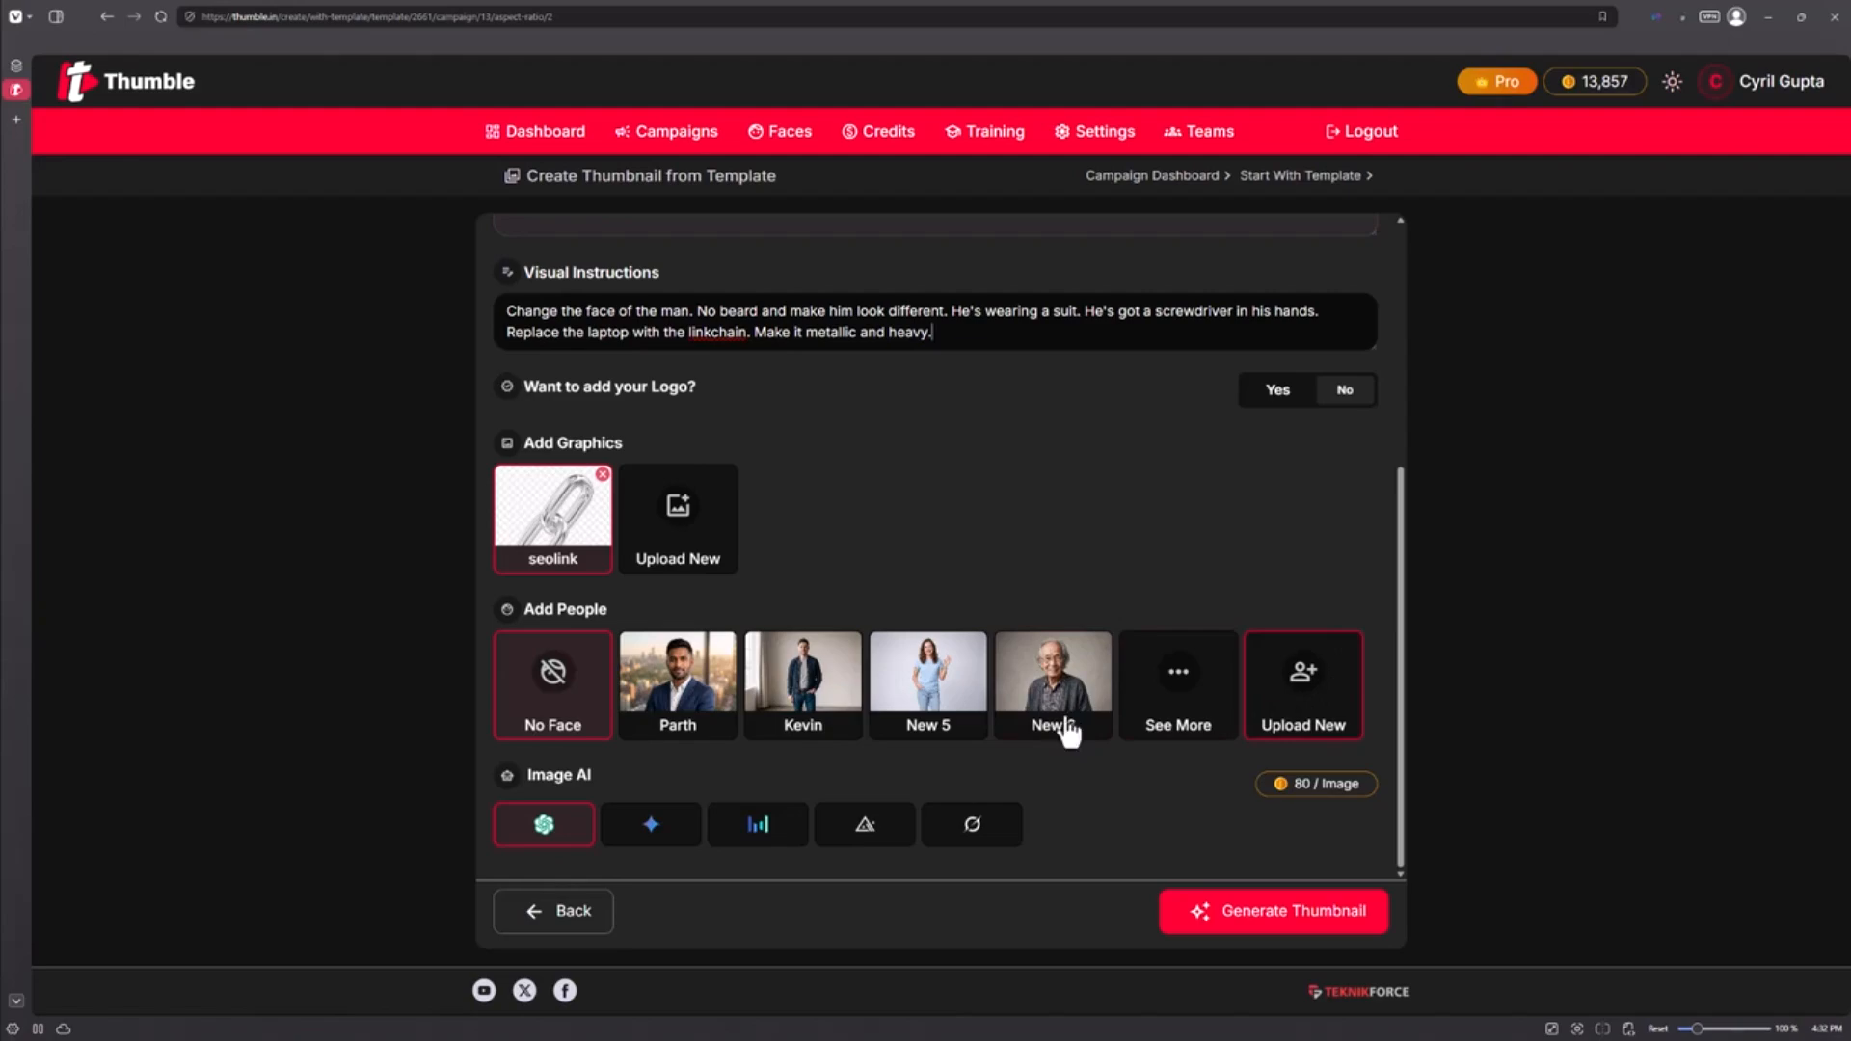
Step: Select the saved face and rewrite the instruction to replace the man with that person
{"action": "left_click", "coordinate": [721, 687]}
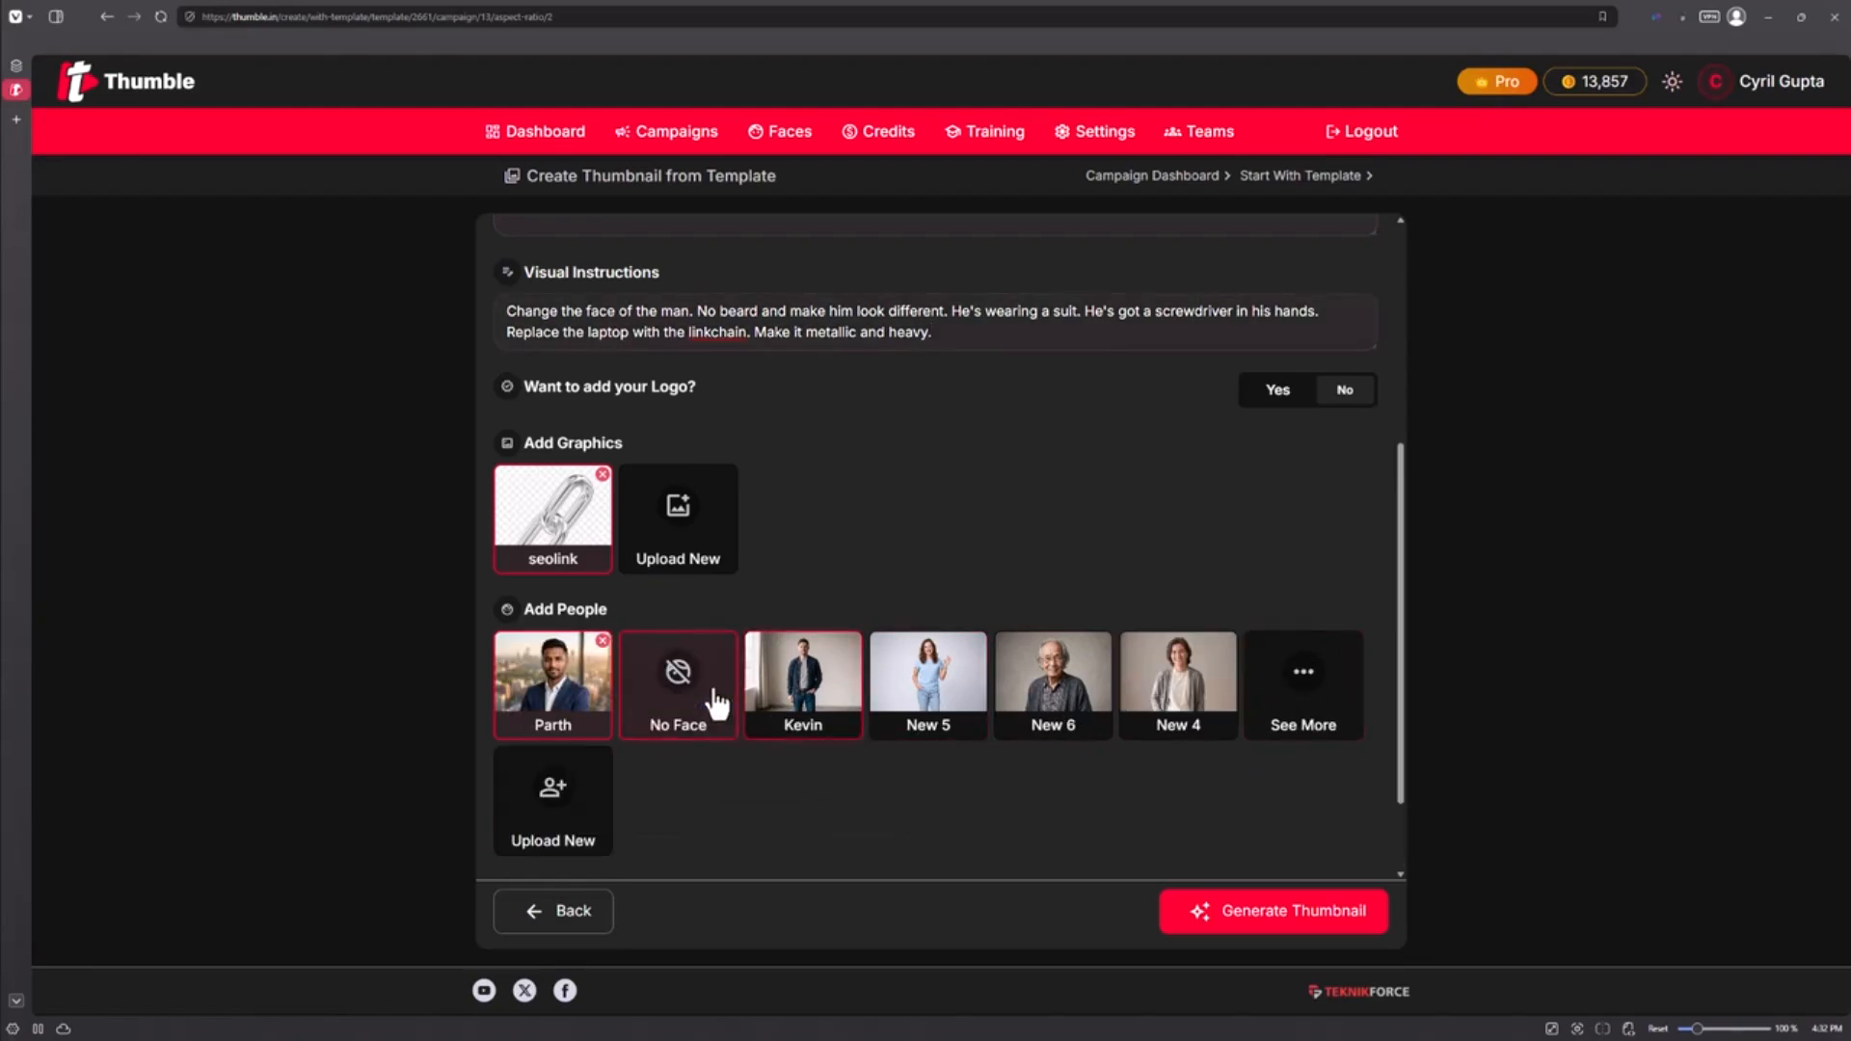
{"action": "scroll", "coordinate": [888, 610], "scroll_direction": "up", "scroll_amount": 3}
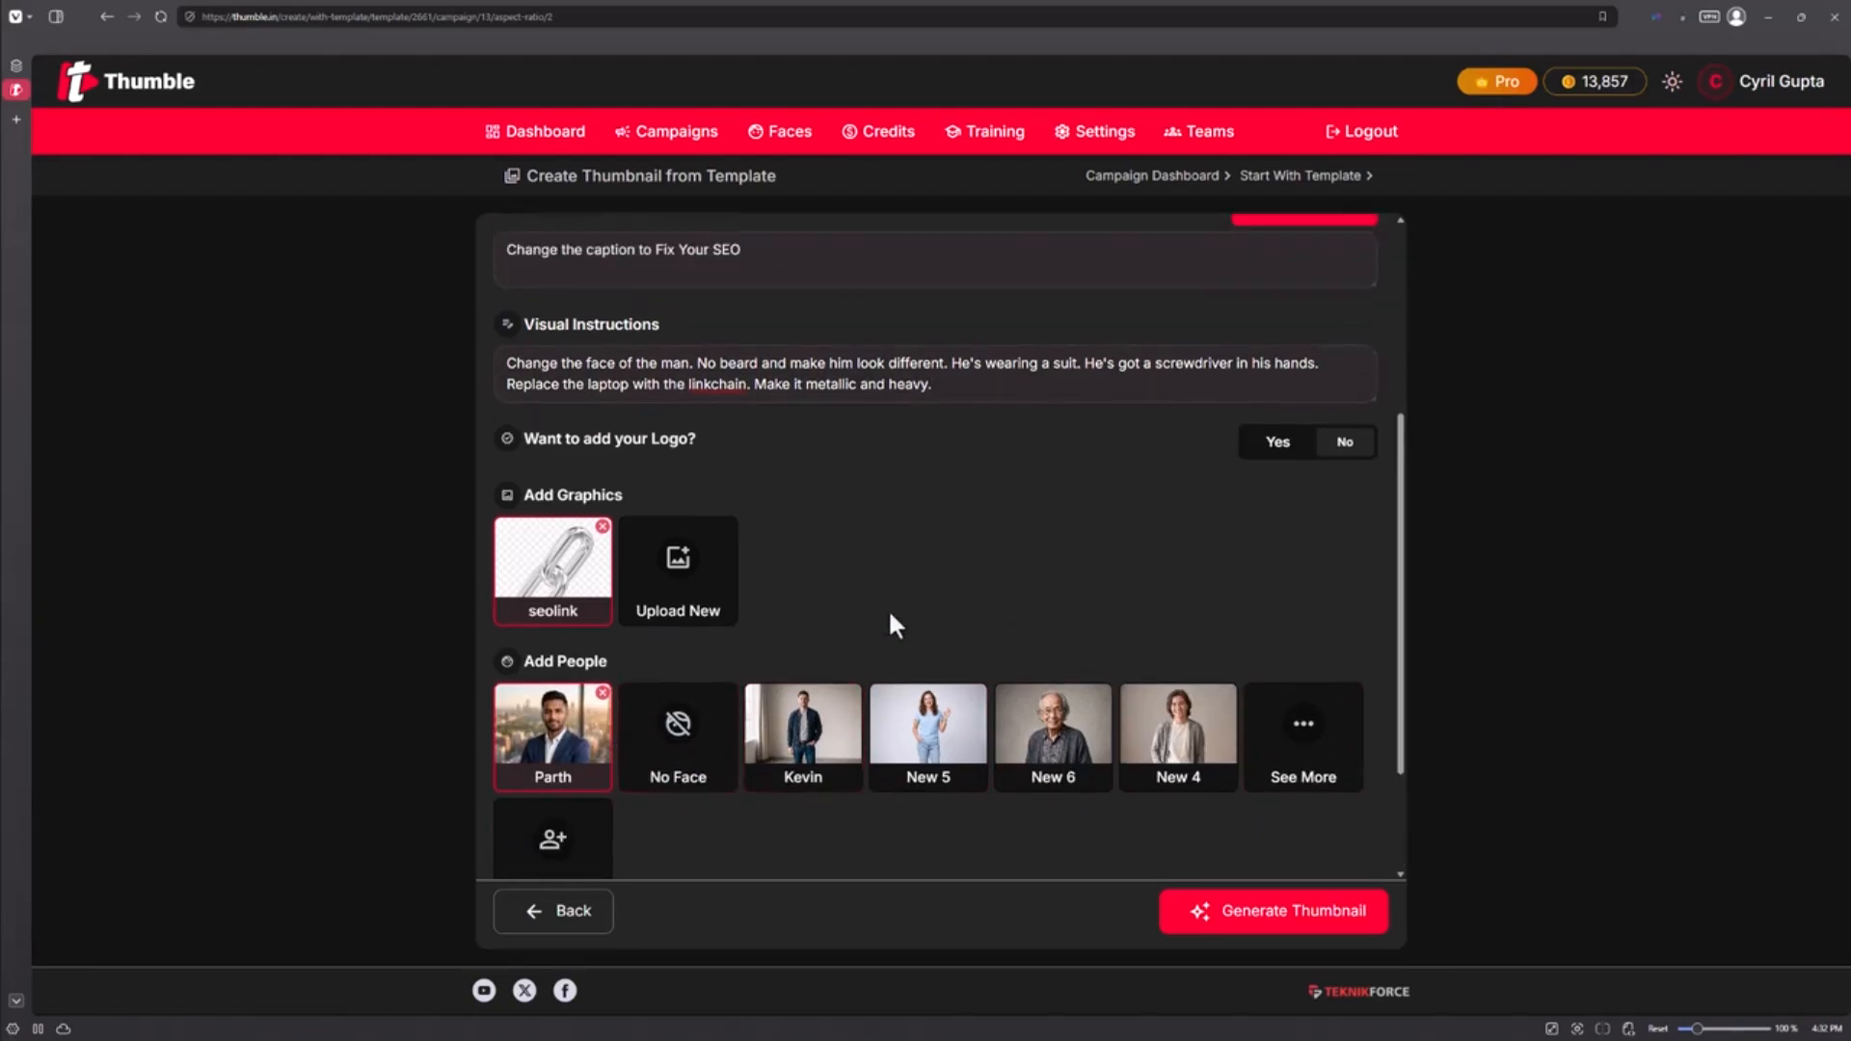
{"action": "scroll", "coordinate": [687, 565], "scroll_direction": "up", "scroll_amount": 2}
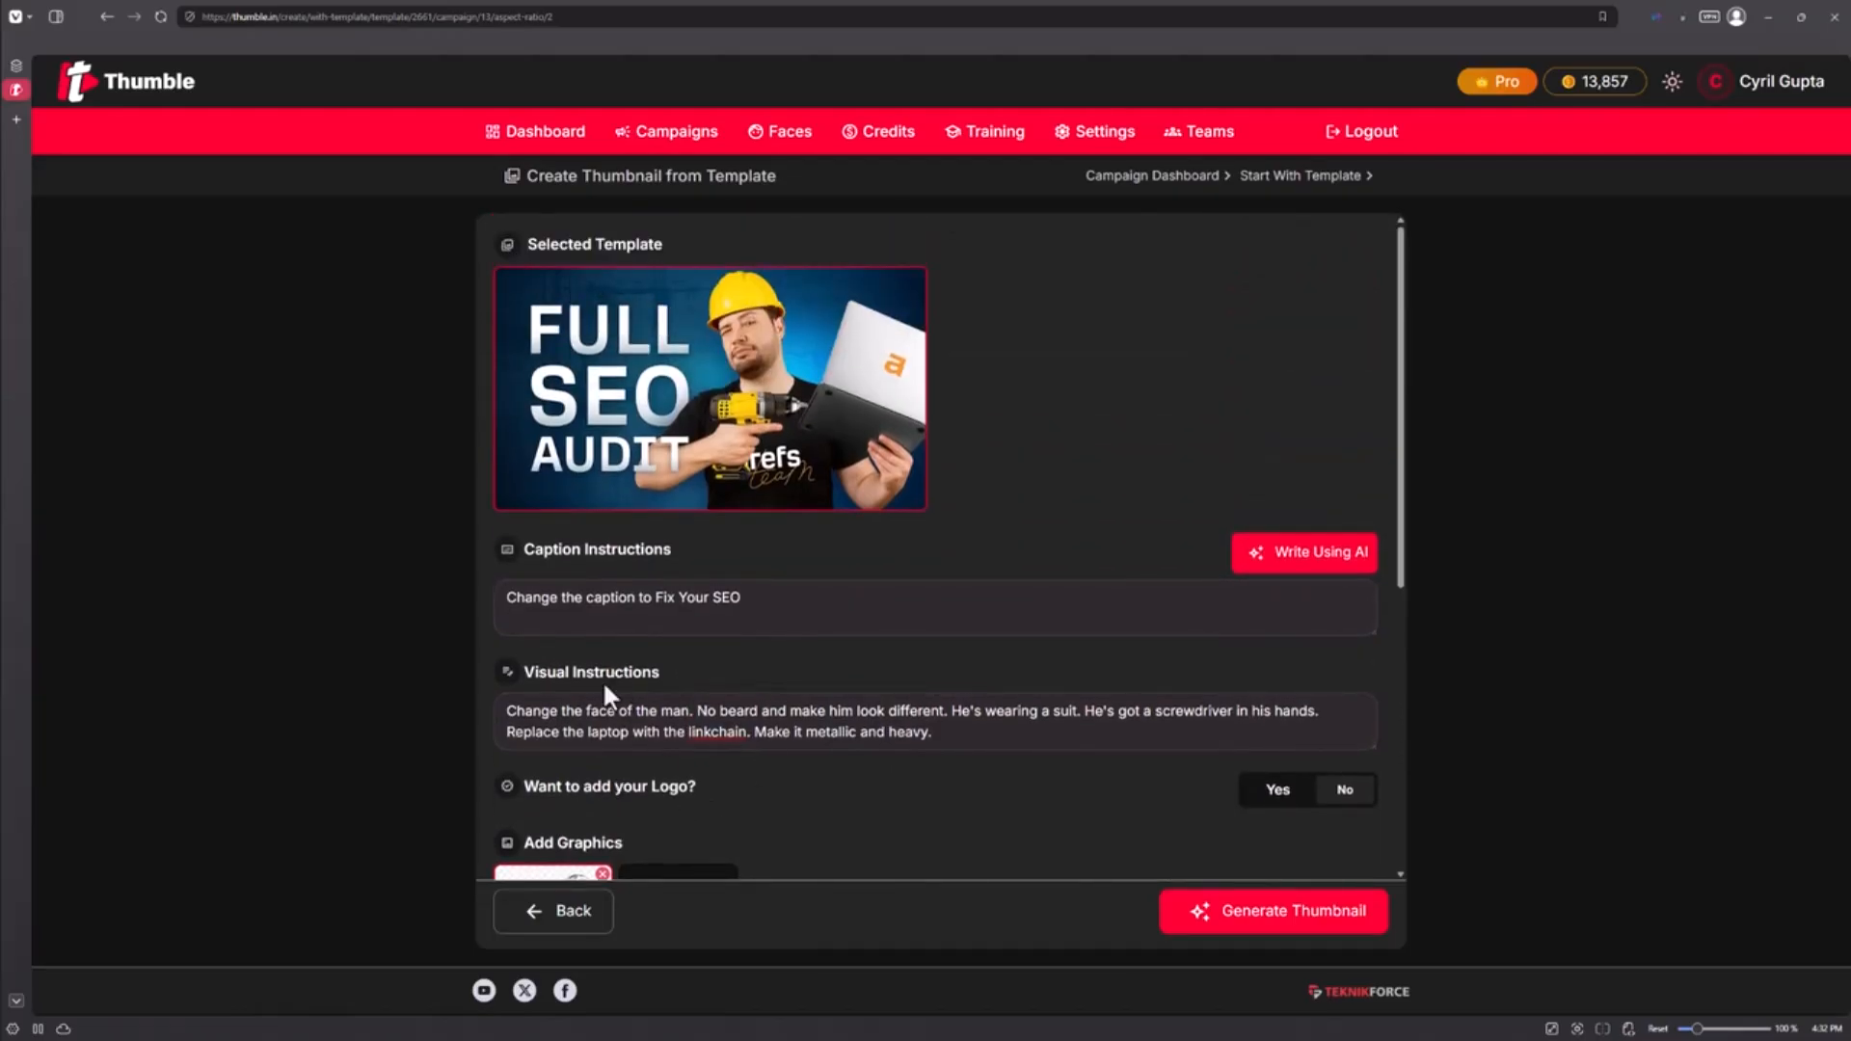
{"action": "left_click", "coordinate": [689, 716]}
{"action": "left_click_drag", "start_coordinate": [689, 716], "coordinate": [325, 716]}
{"action": "key", "text": "BackSpace"}
{"action": "type", "text": "Replacce"}
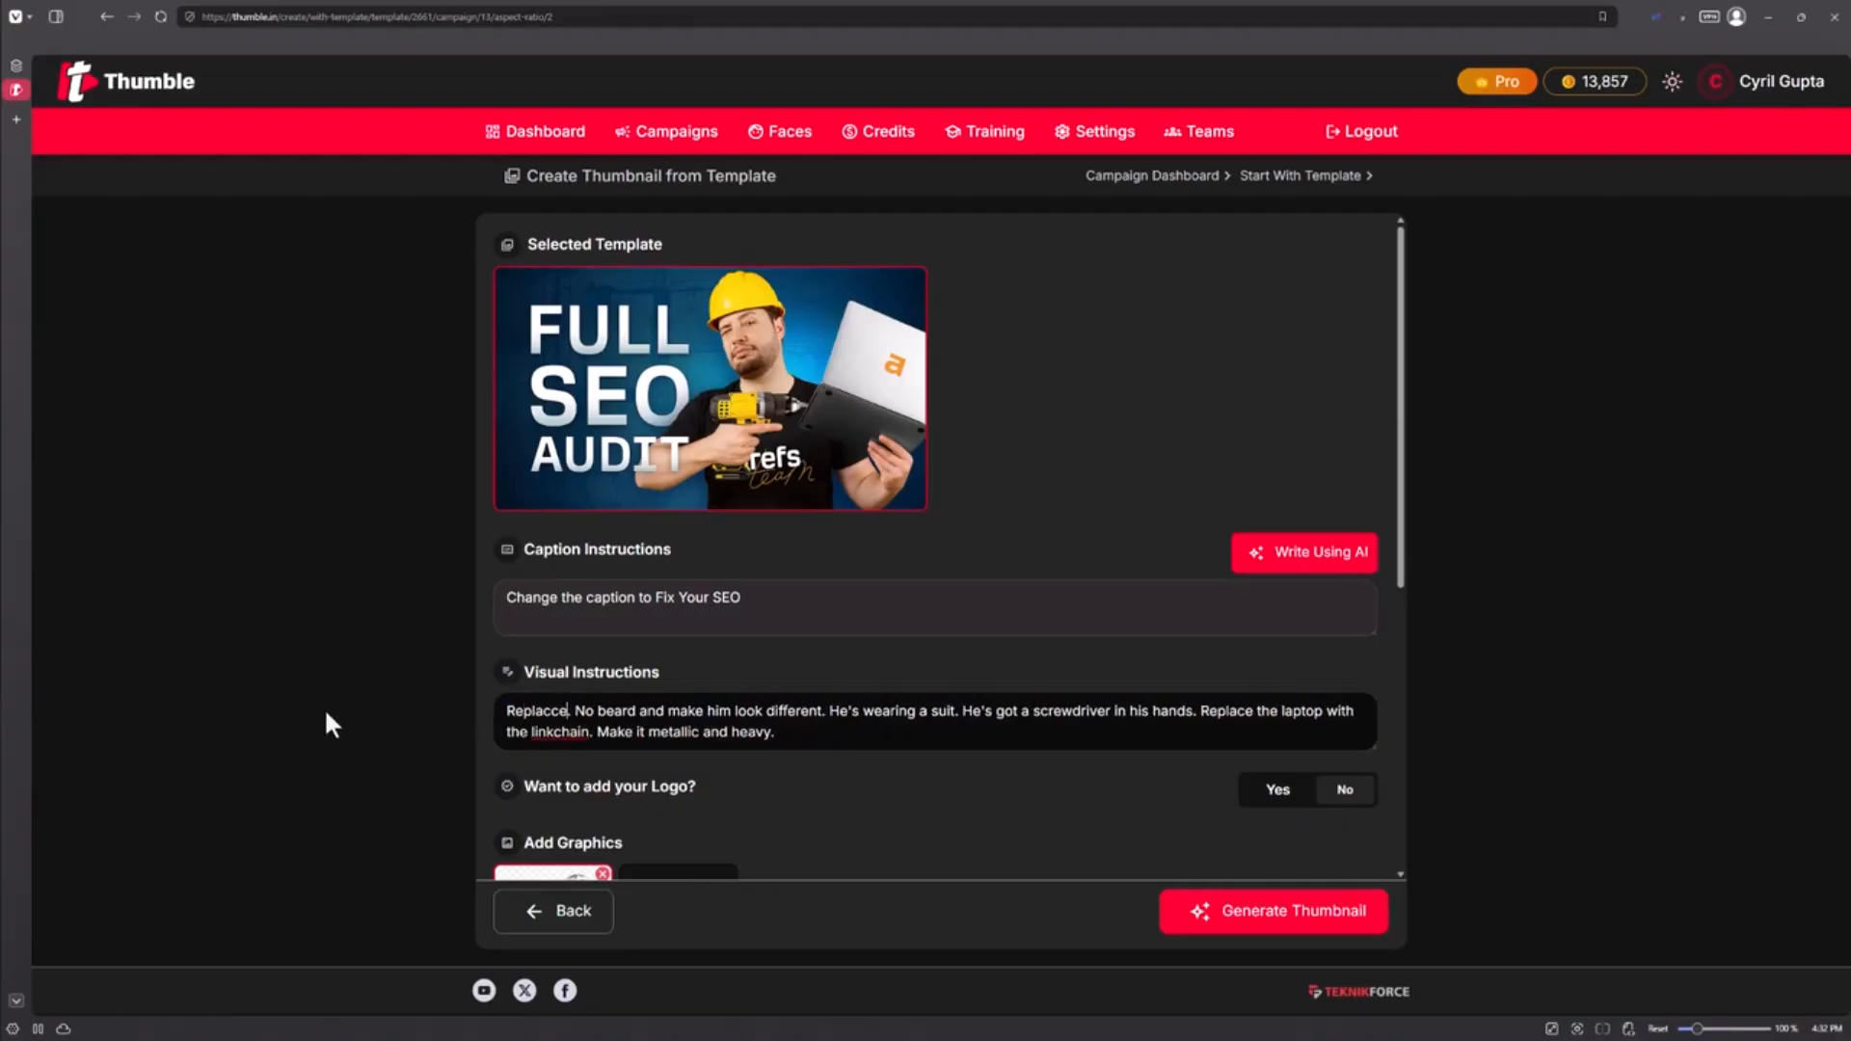
{"action": "key", "text": "BackSpace"}
{"action": "key", "text": "BackSpace"}
{"action": "type", "text": "e tth"}
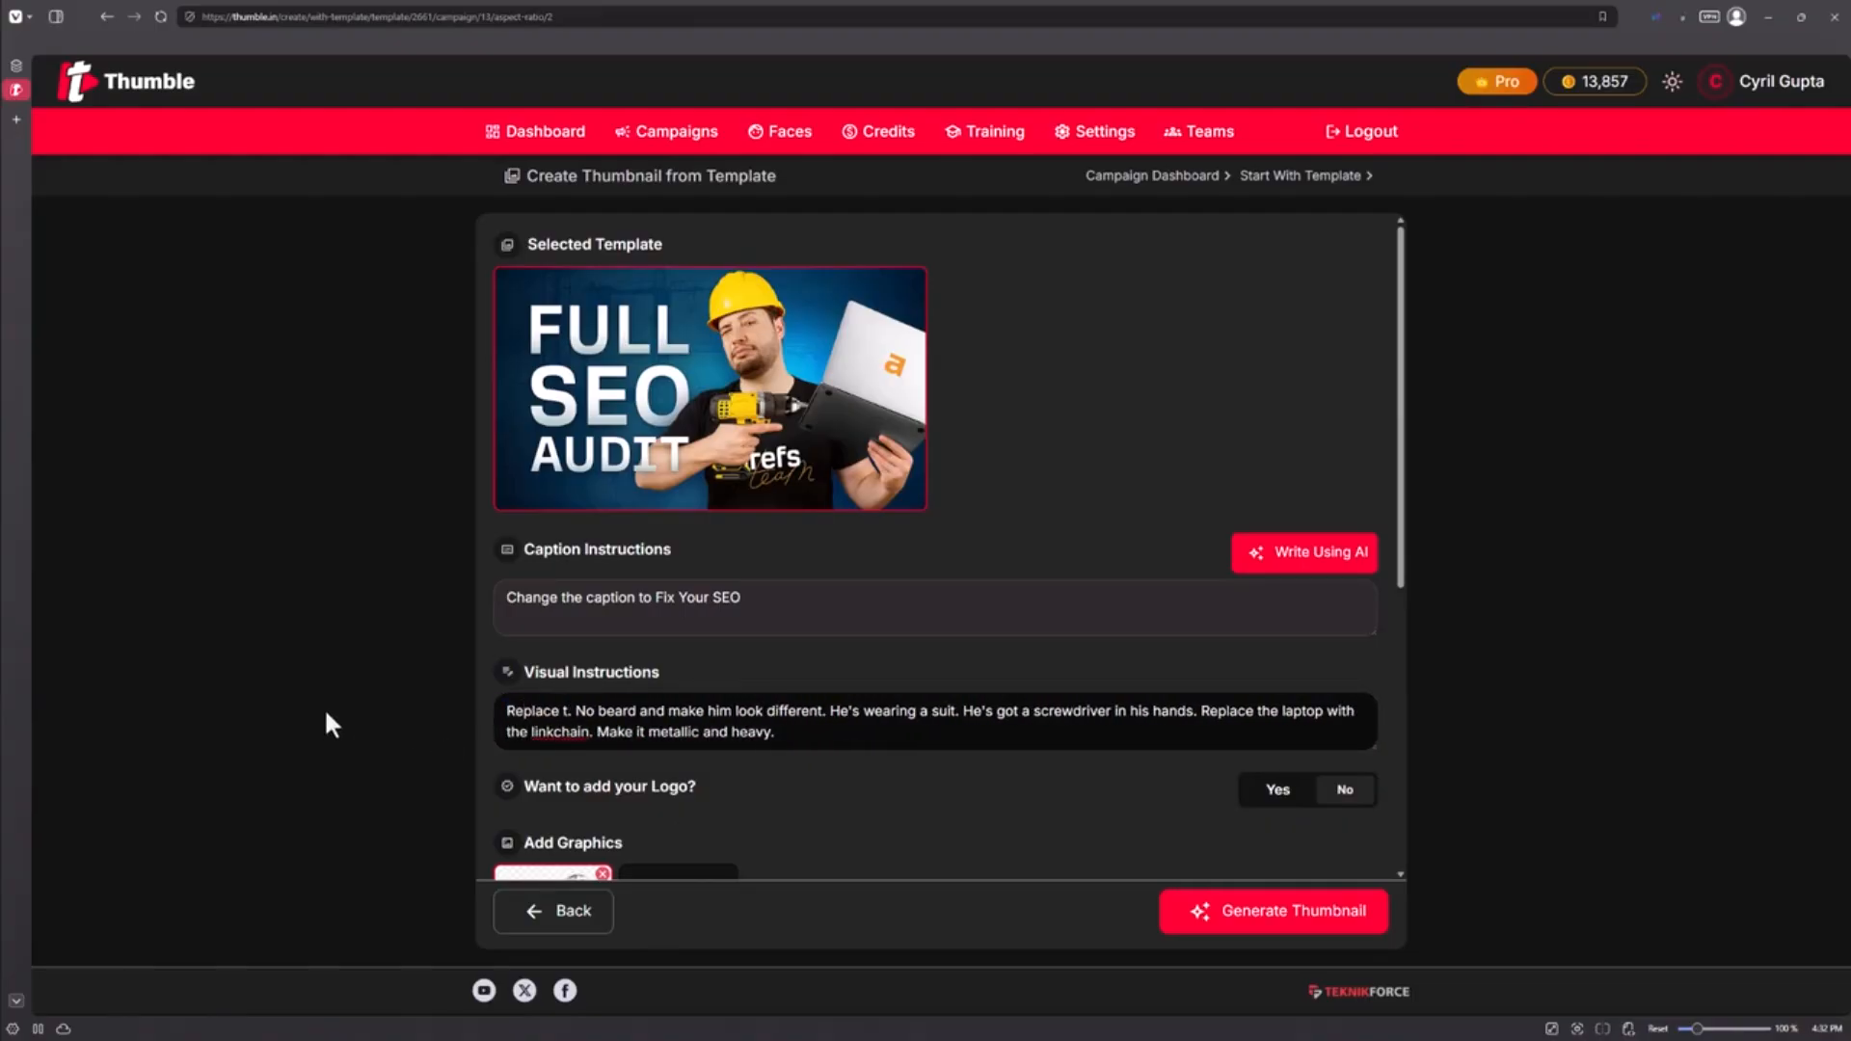
{"action": "key", "text": "BackSpace"}
{"action": "key", "text": "BackSpace"}
{"action": "type", "text": "he man with p"}
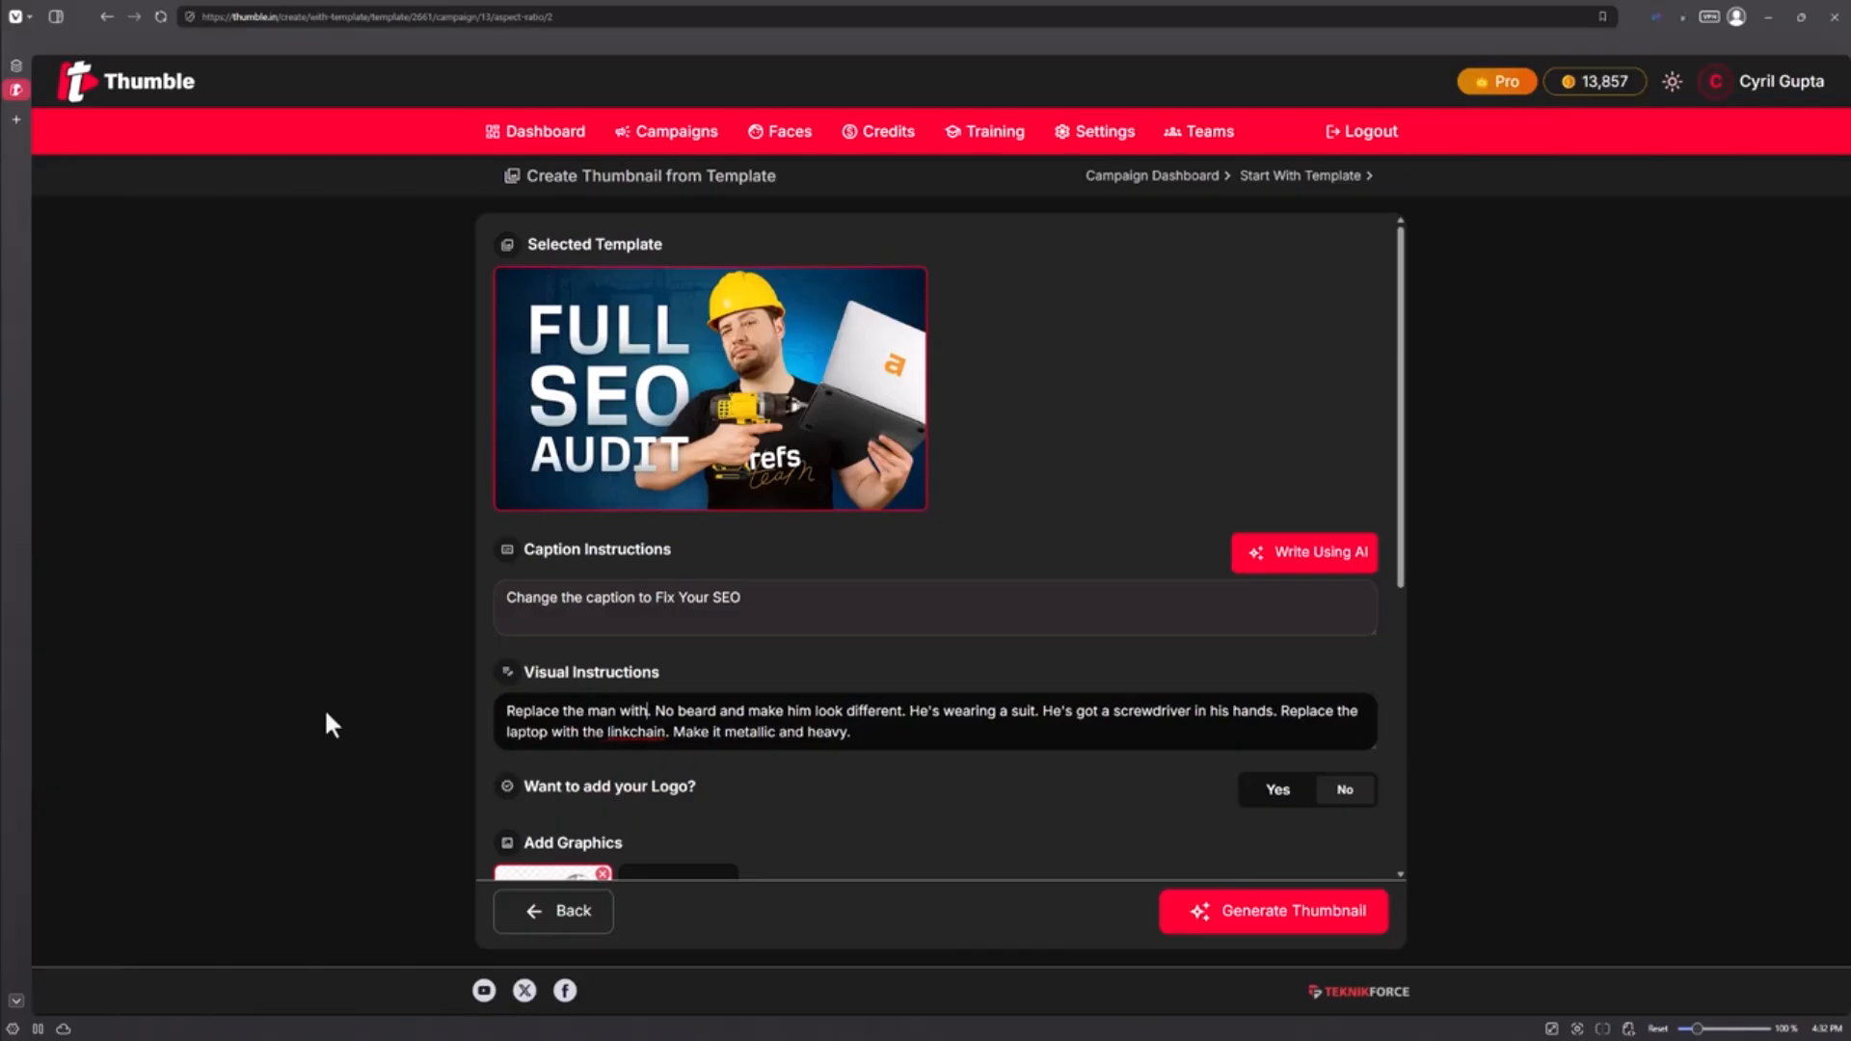
{"action": "key", "text": "BackSpace"}
{"action": "type", "text": "Parth"}
Step: Change 'linkchain' to 'seolink.' and delete 'No beard and make him look different.'
{"action": "scroll", "coordinate": [492, 574], "scroll_direction": "down", "scroll_amount": 3}
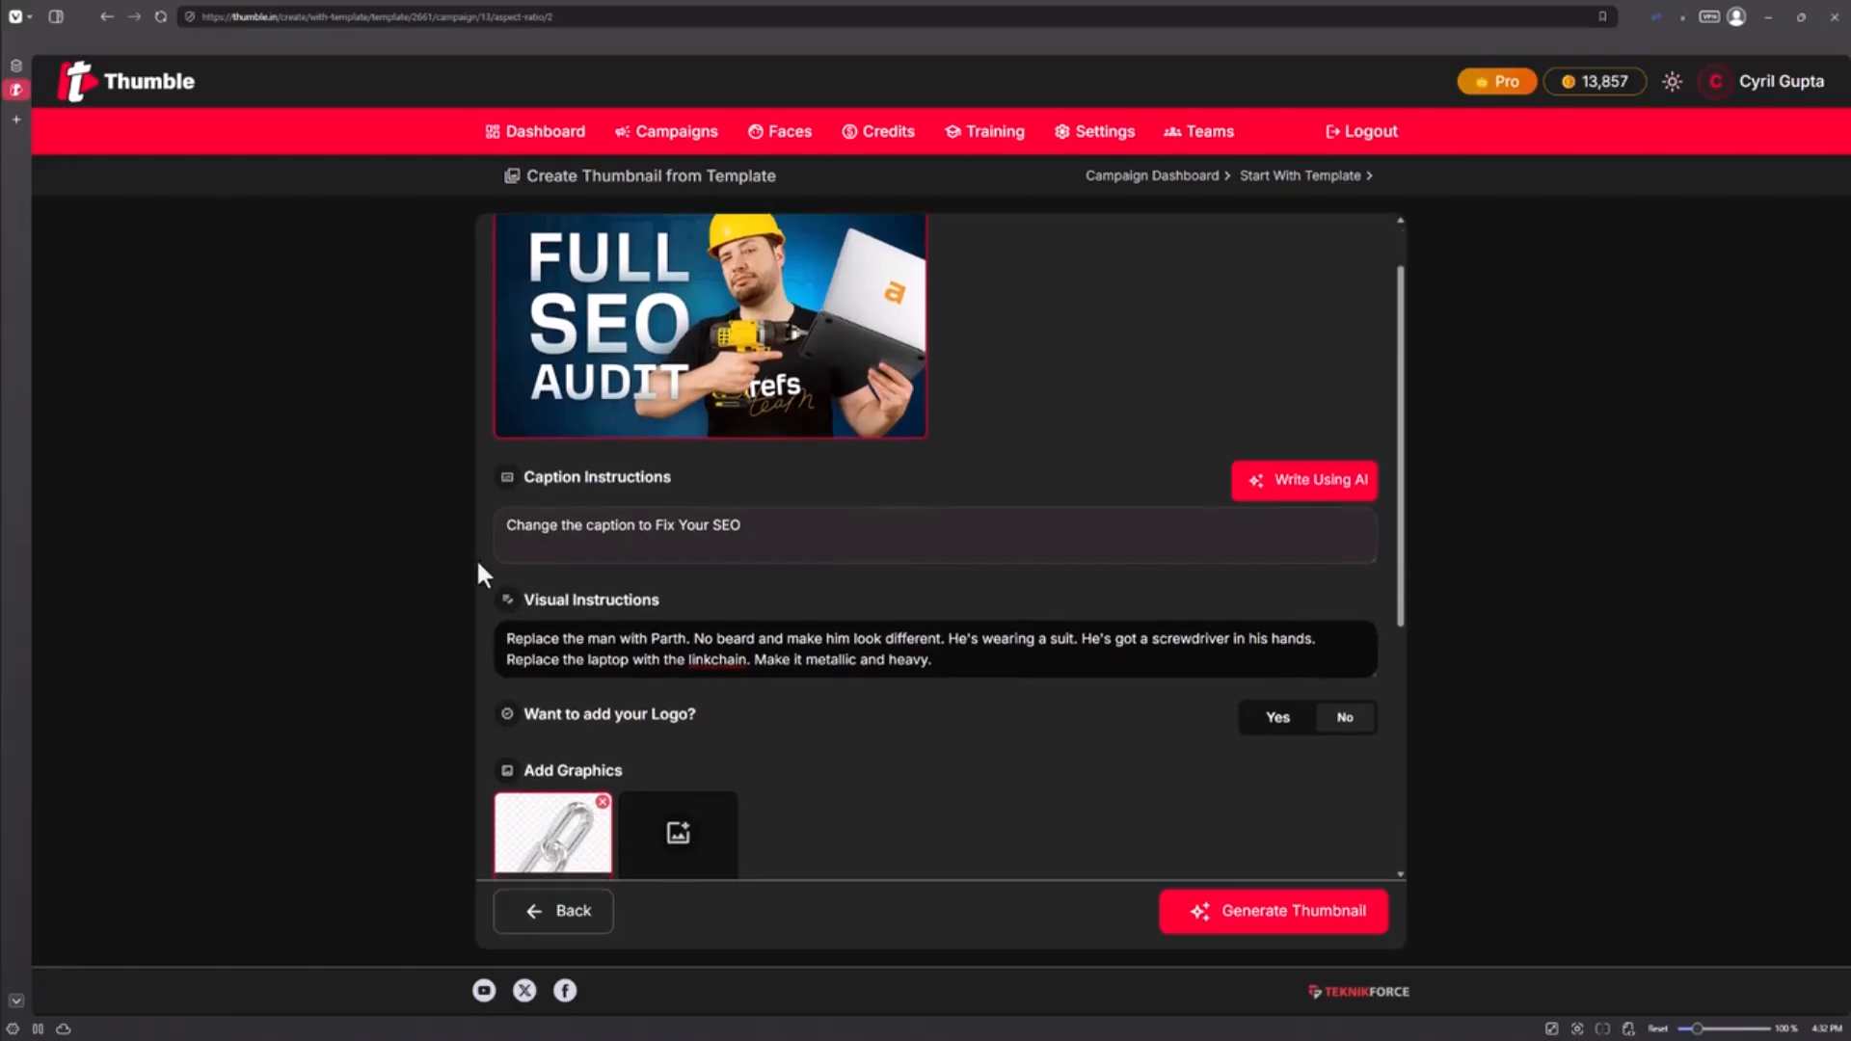
{"action": "scroll", "coordinate": [545, 569], "scroll_direction": "down", "scroll_amount": 1}
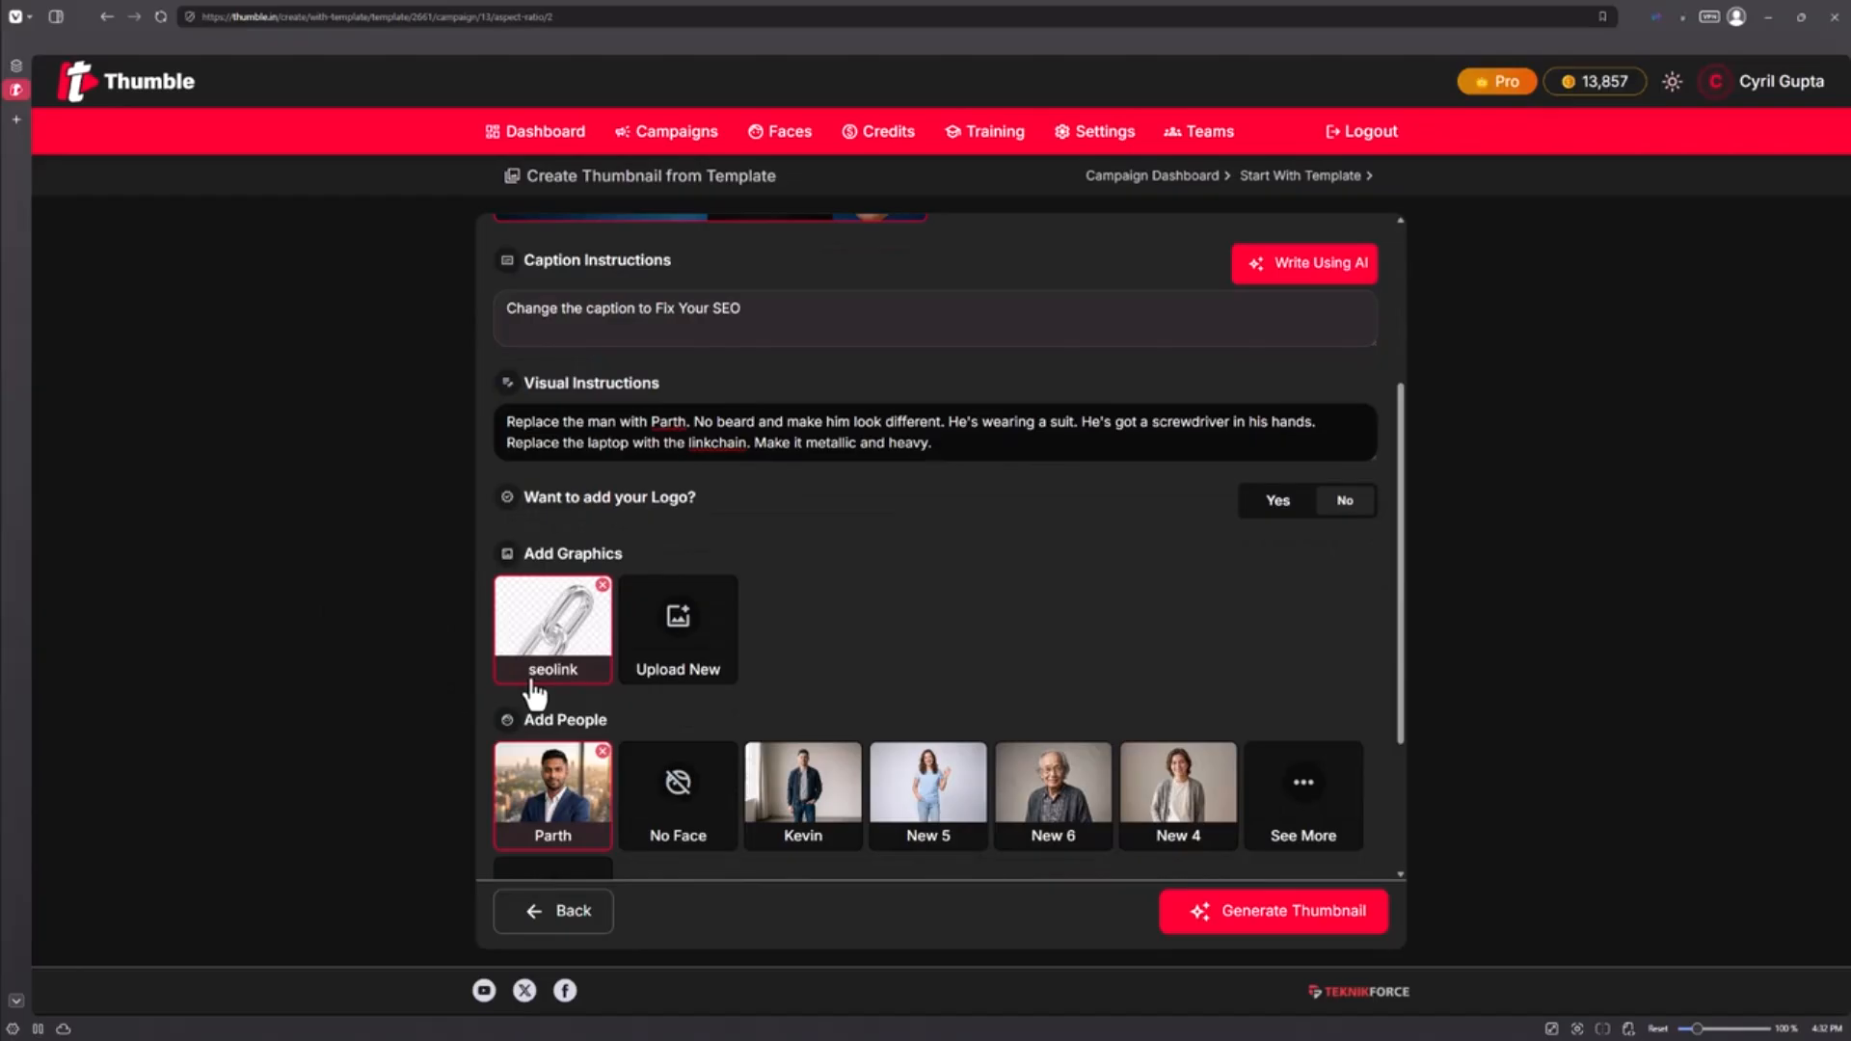
{"action": "scroll", "coordinate": [689, 520], "scroll_direction": "up", "scroll_amount": 1}
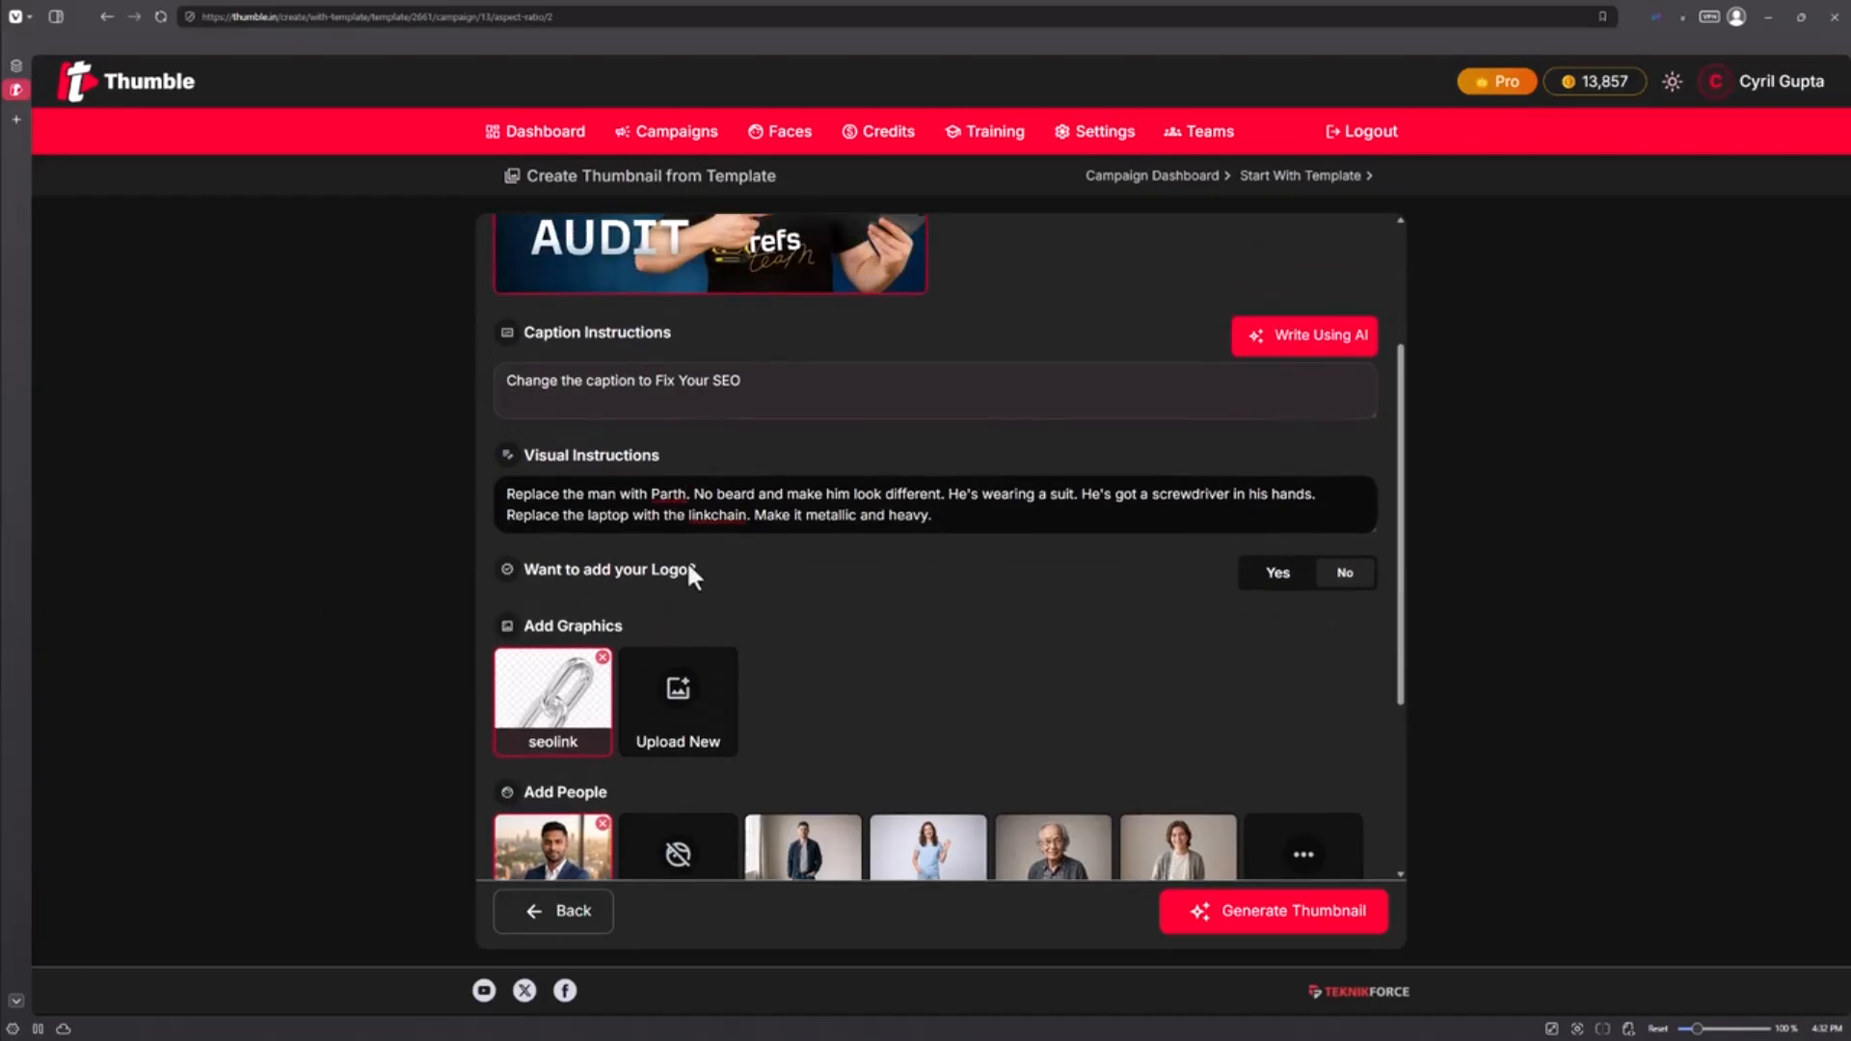
{"action": "double_click", "coordinate": [720, 517]}
{"action": "type", "text": "seolink."}
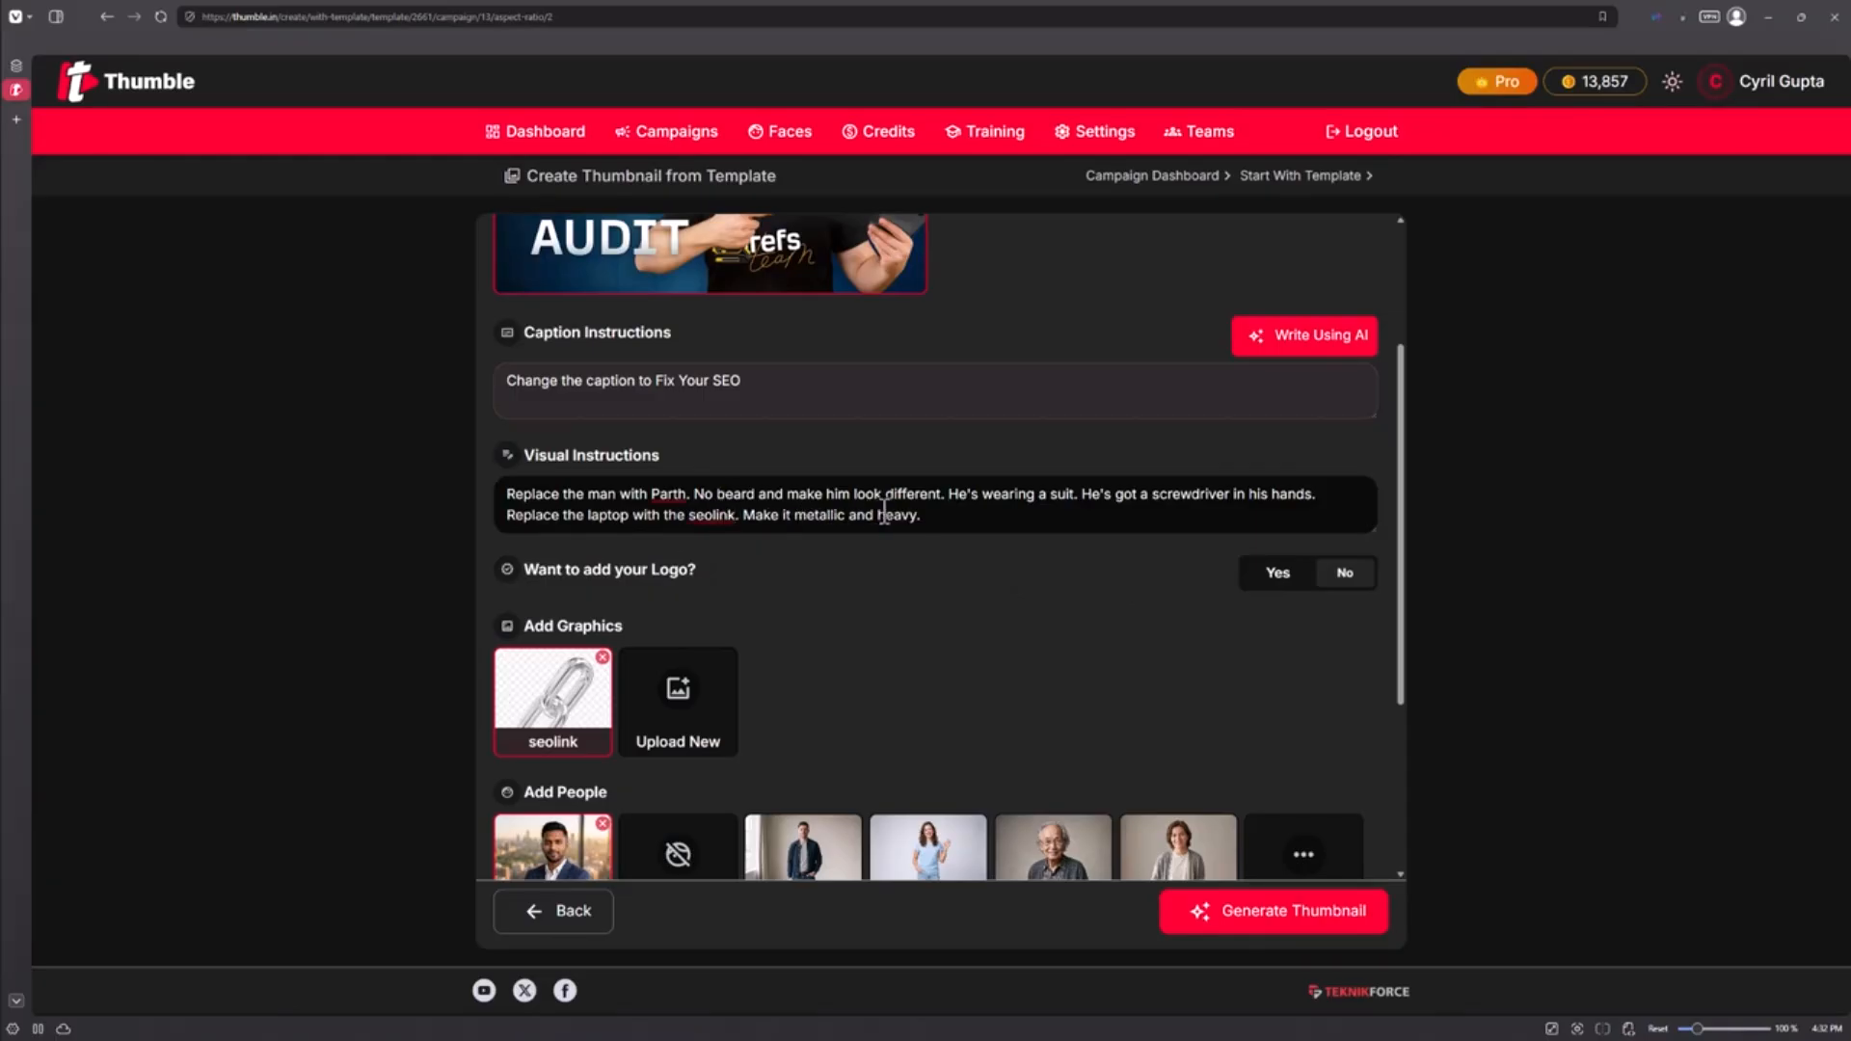
{"action": "left_click_drag", "start_coordinate": [950, 503], "coordinate": [704, 503]}
{"action": "key", "text": "BackSpace"}
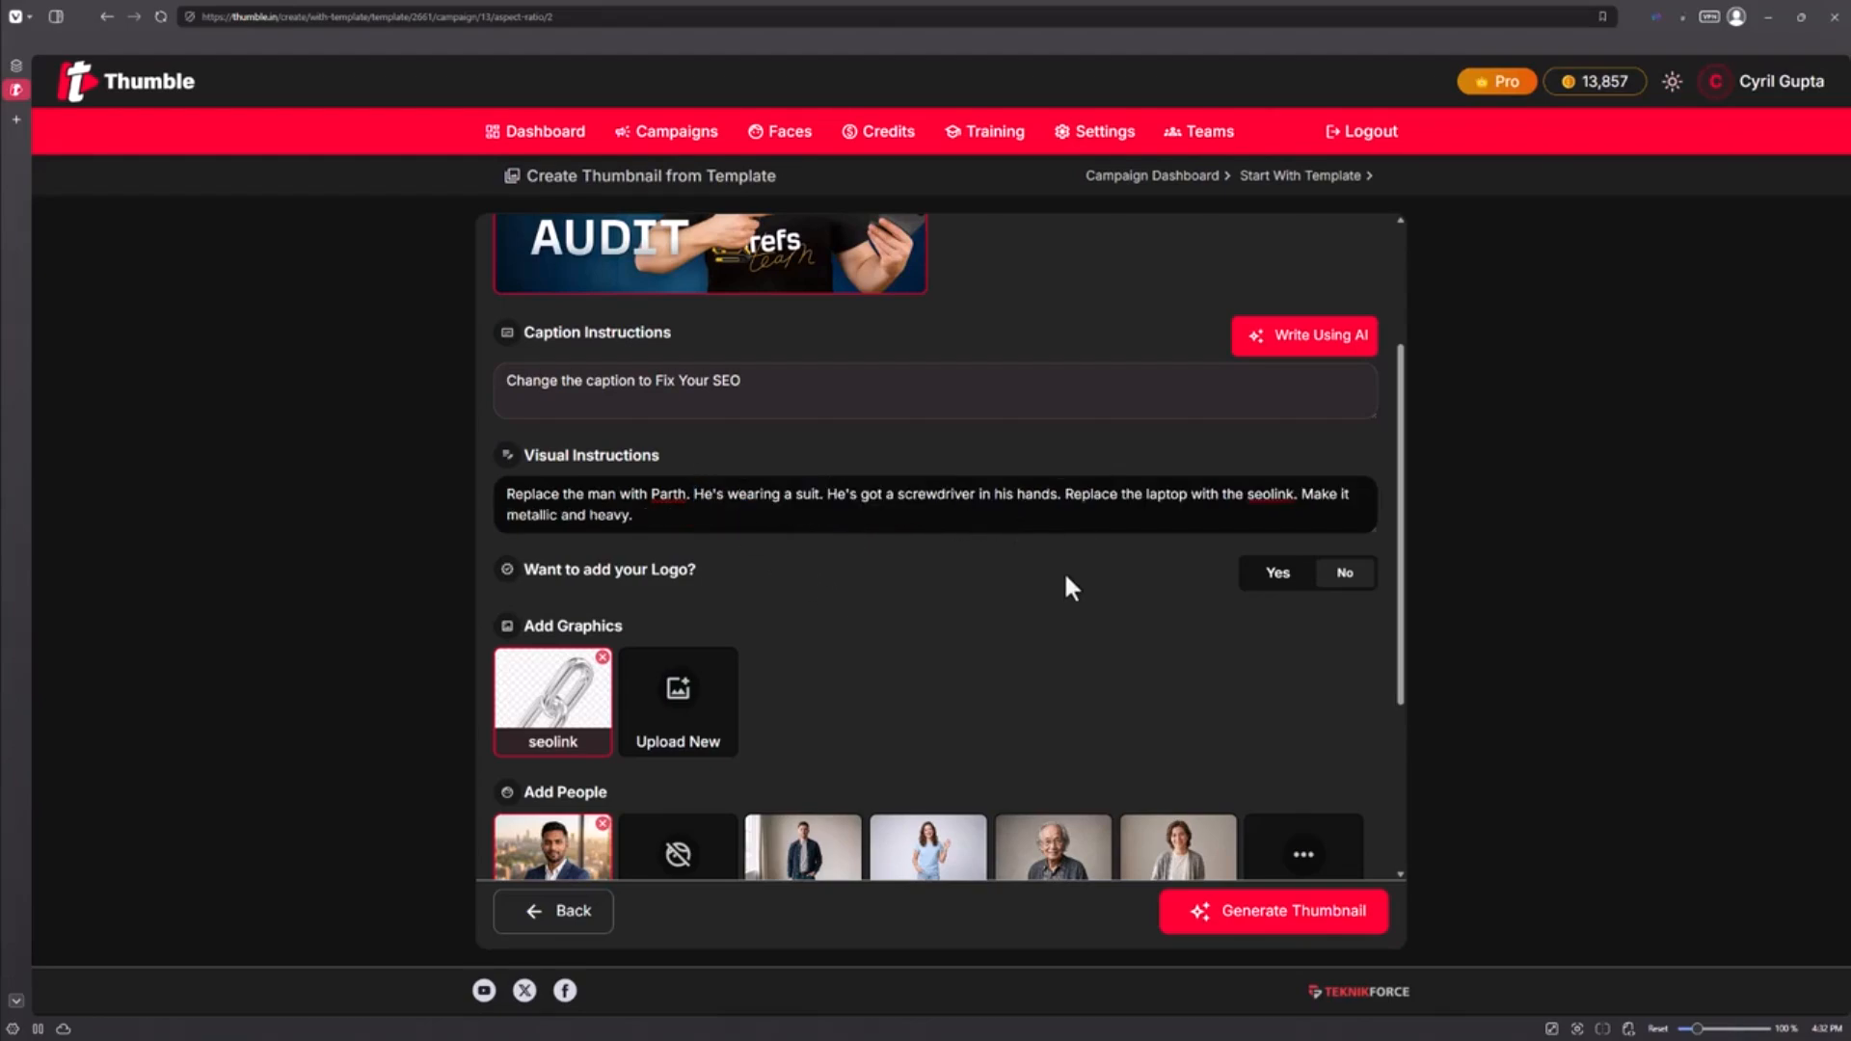
Step: Choose GPT Image as the image AI model and generate the thumbnail
{"action": "scroll", "coordinate": [1065, 577], "scroll_direction": "down", "scroll_amount": 3}
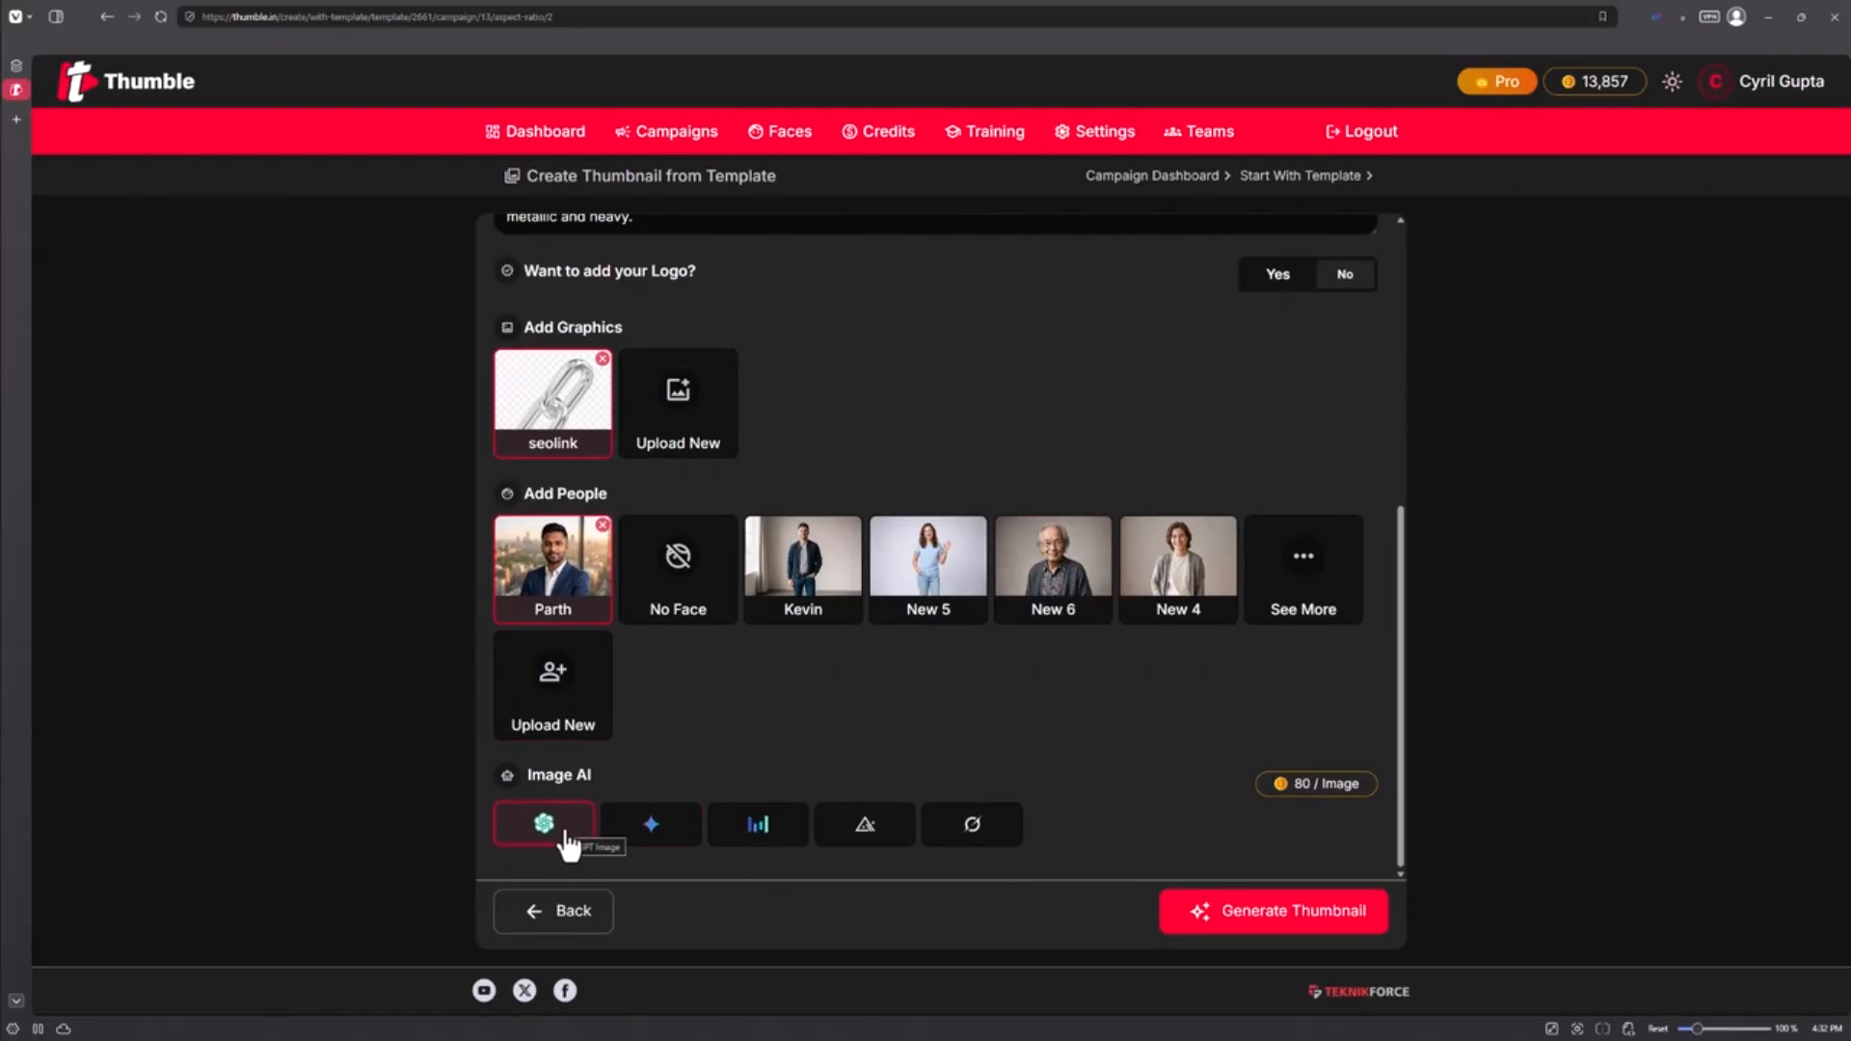
{"action": "left_click", "coordinate": [758, 835]}
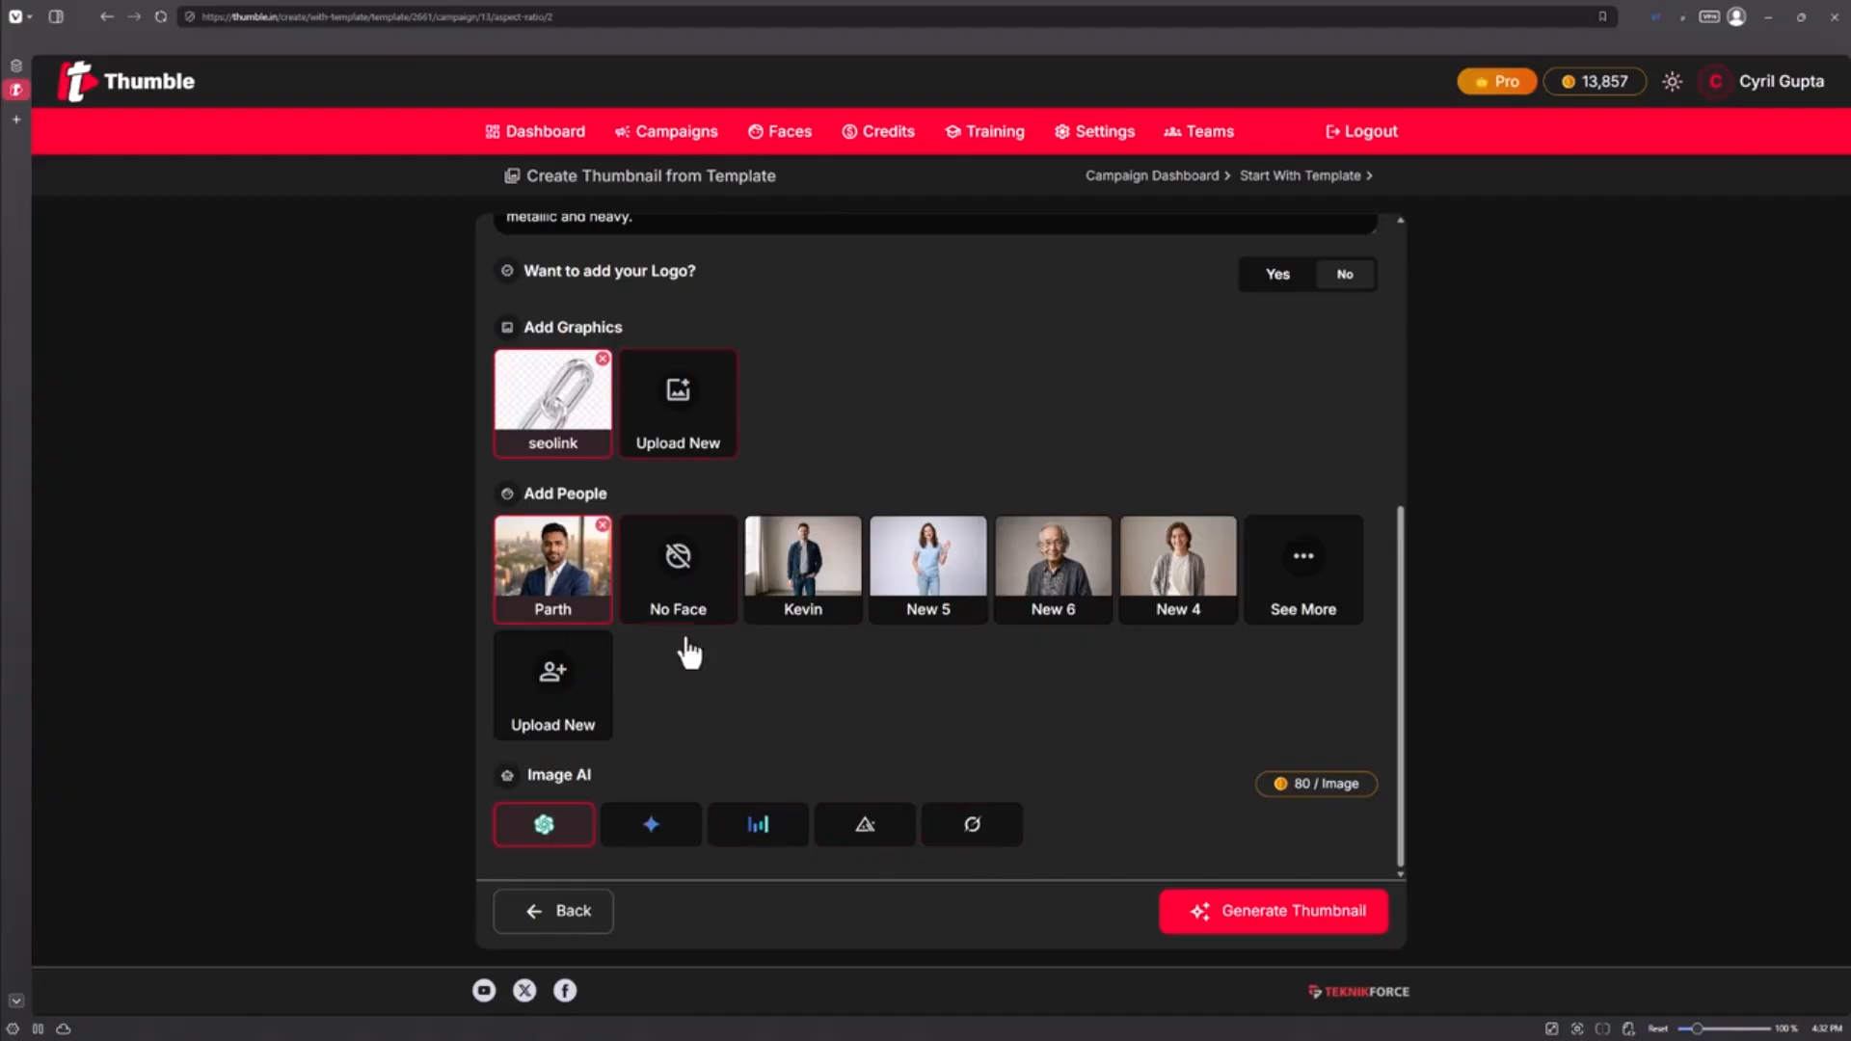
{"action": "left_click", "coordinate": [1326, 914]}
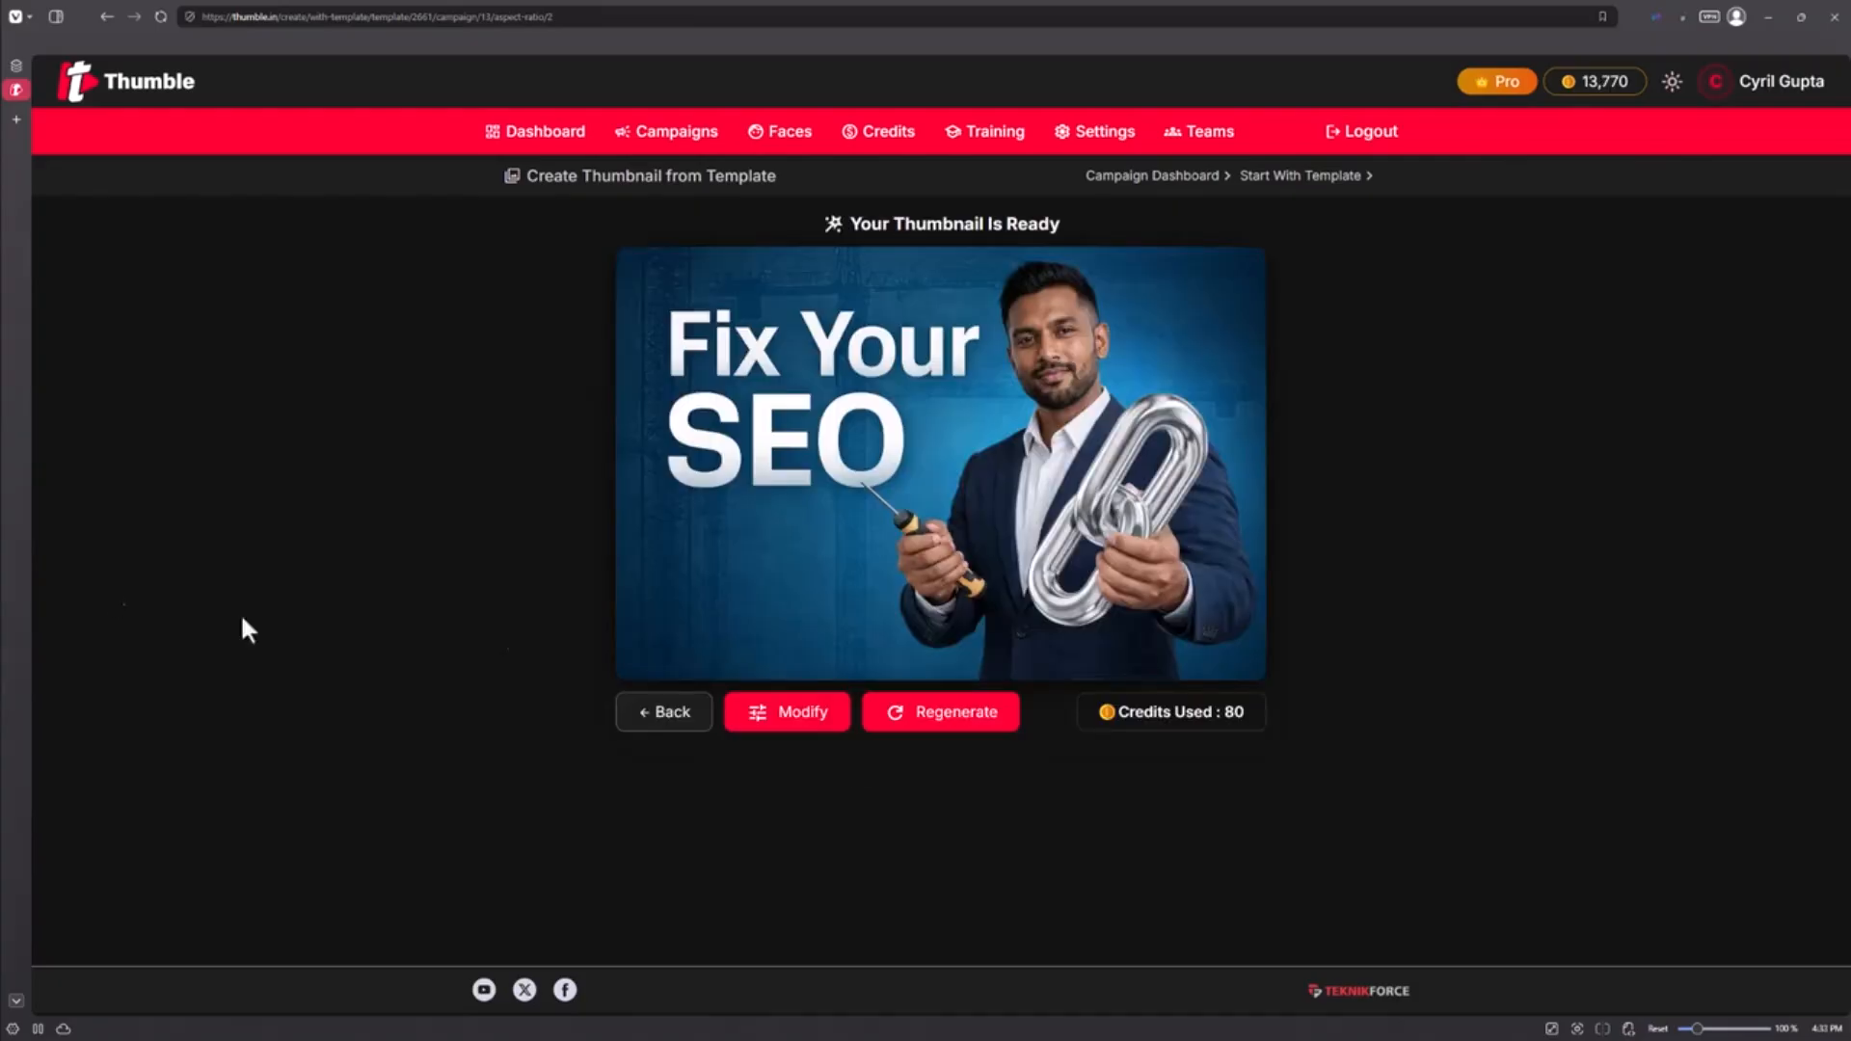
Step: Review the finished 'Fix Your SEO' thumbnail with the suited man, screwdriver and chrome chain link
{"action": "mouse_move", "coordinate": [1030, 367]}
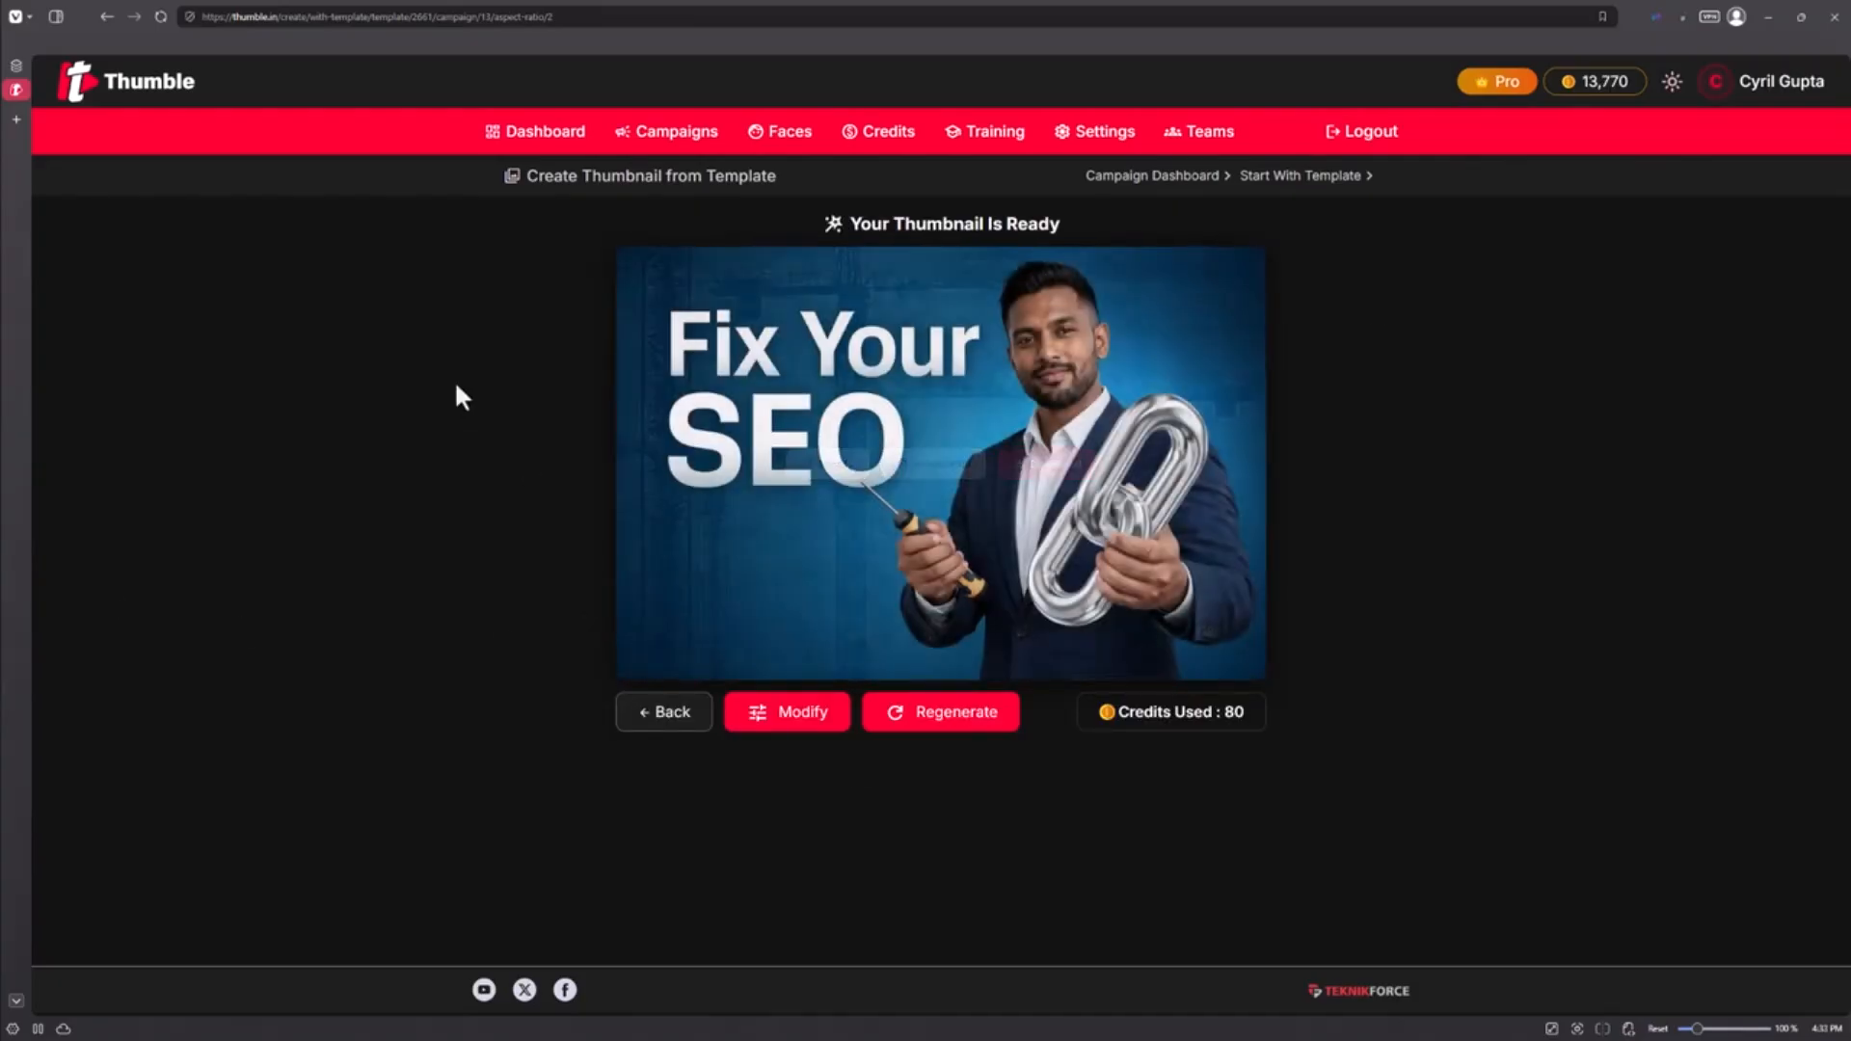
{"action": "mouse_move", "coordinate": [694, 504]}
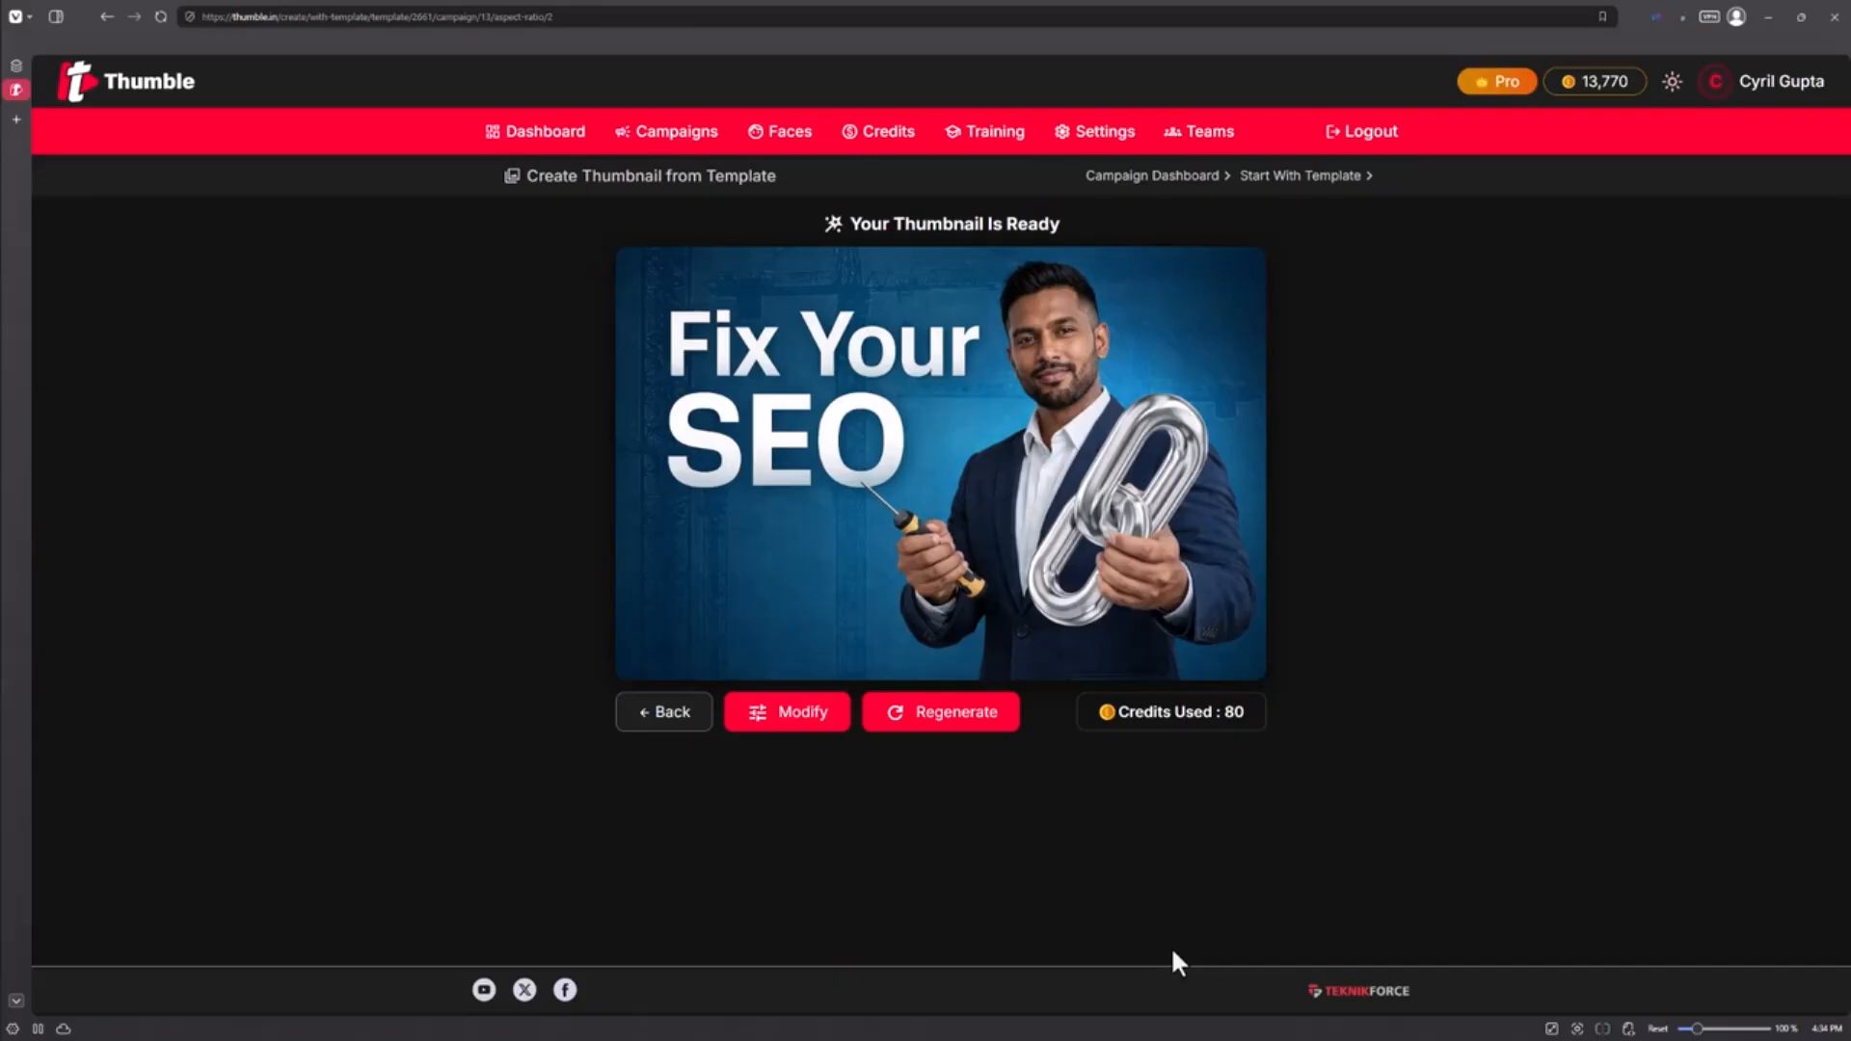
Step: Modify the thumbnail to have an earthy-toned background, dropping the halo request, and apply it
{"action": "left_click", "coordinate": [824, 713]}
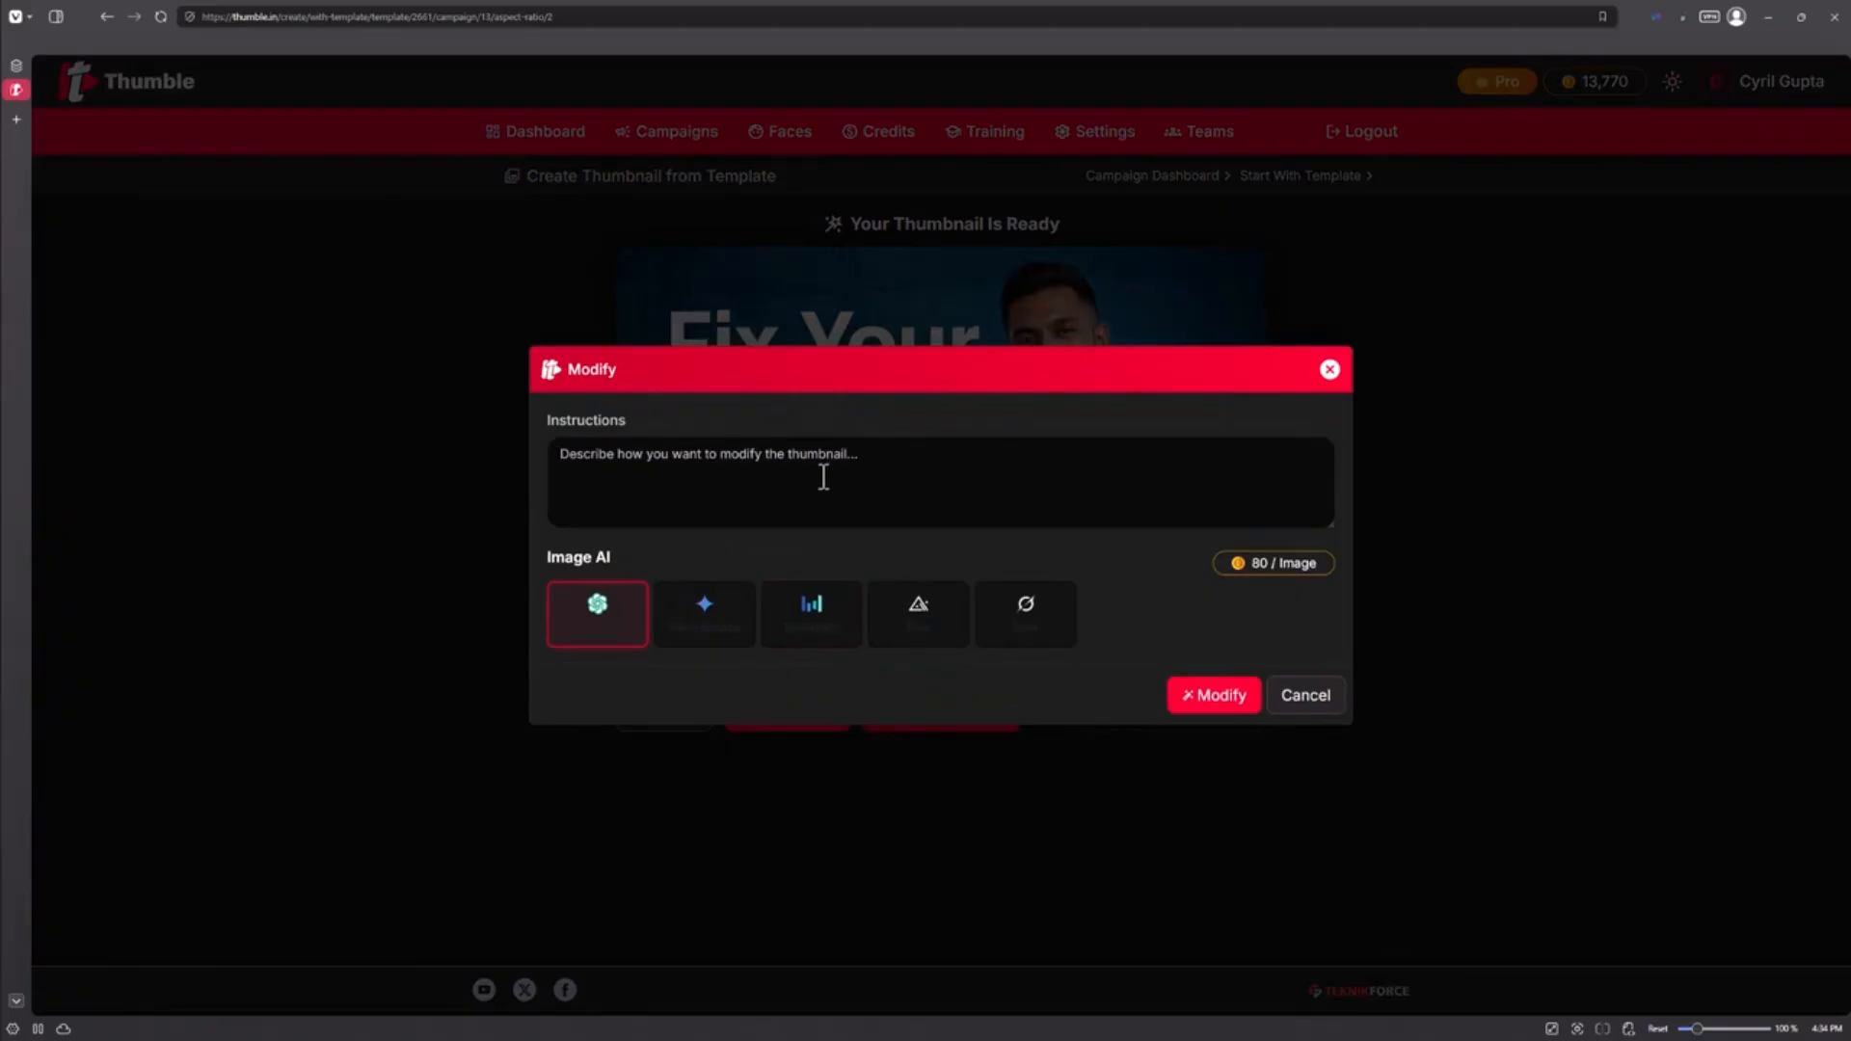
{"action": "type", "text": "Change the"}
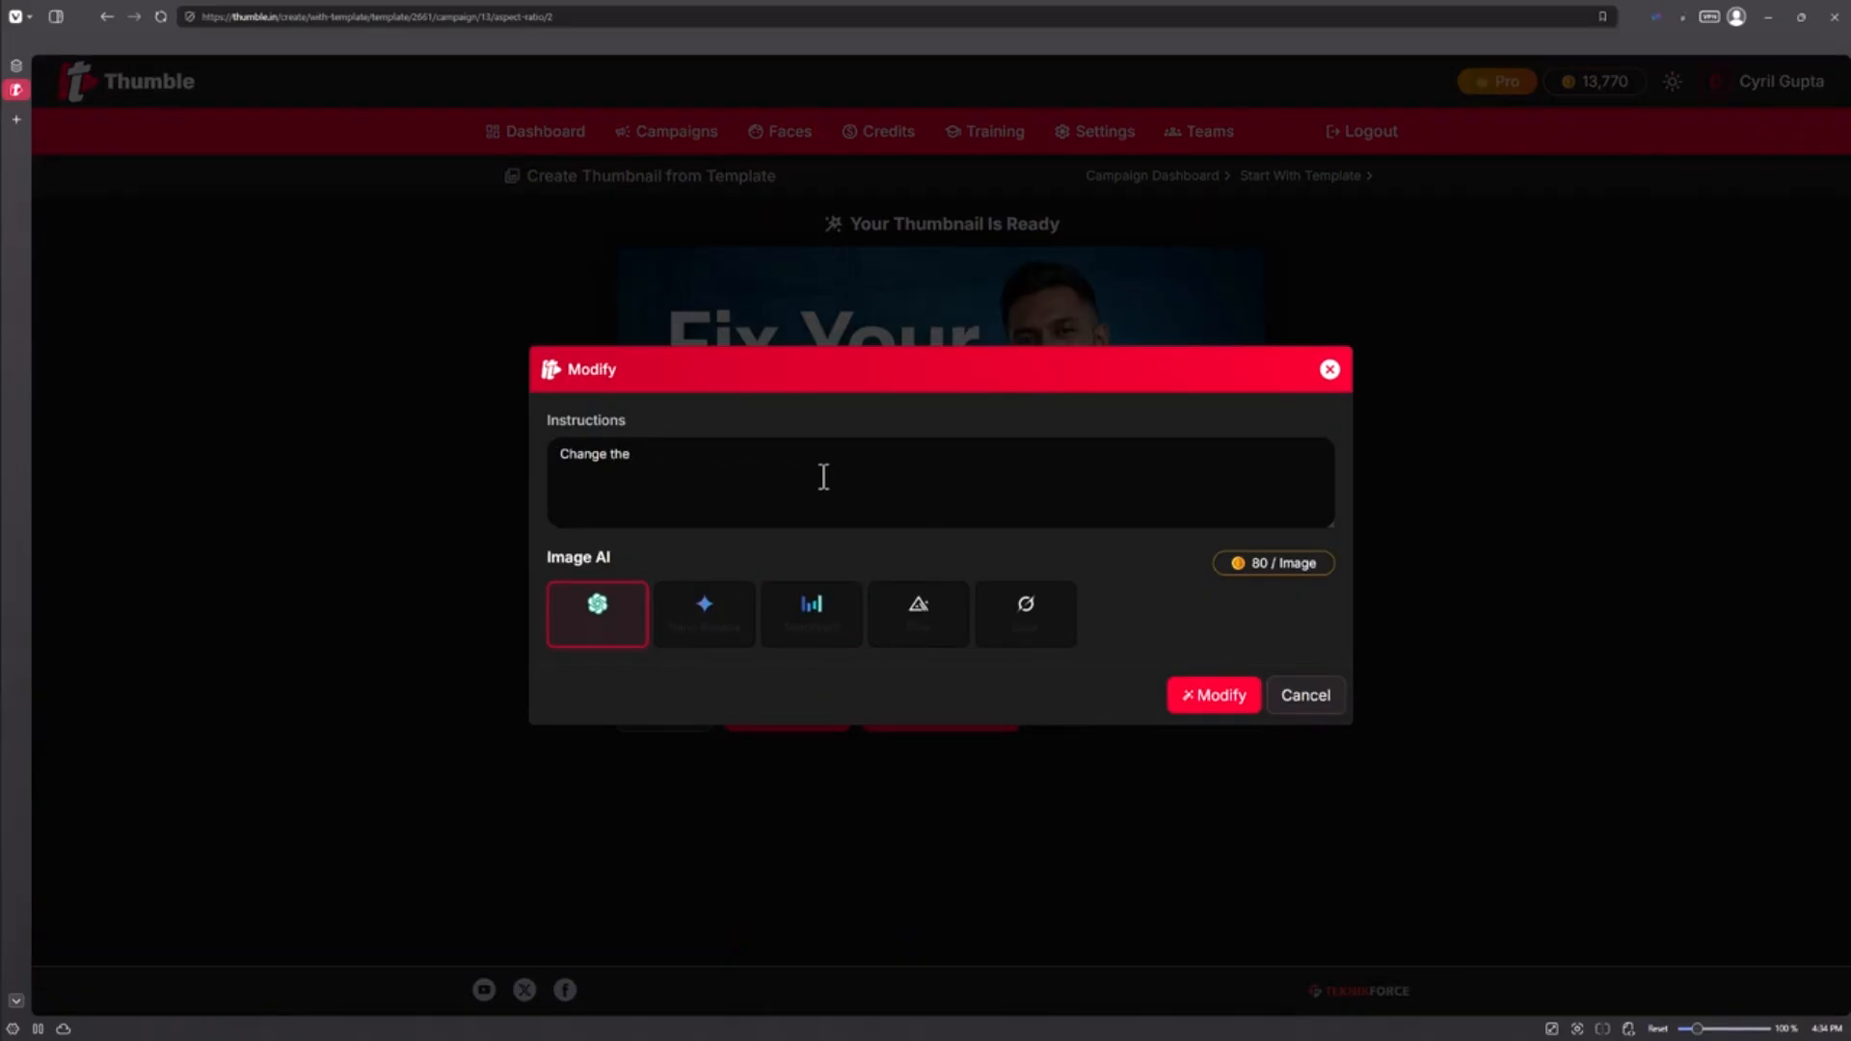
{"action": "type", "text": " background color to have earthy tones and put a halo around the man."}
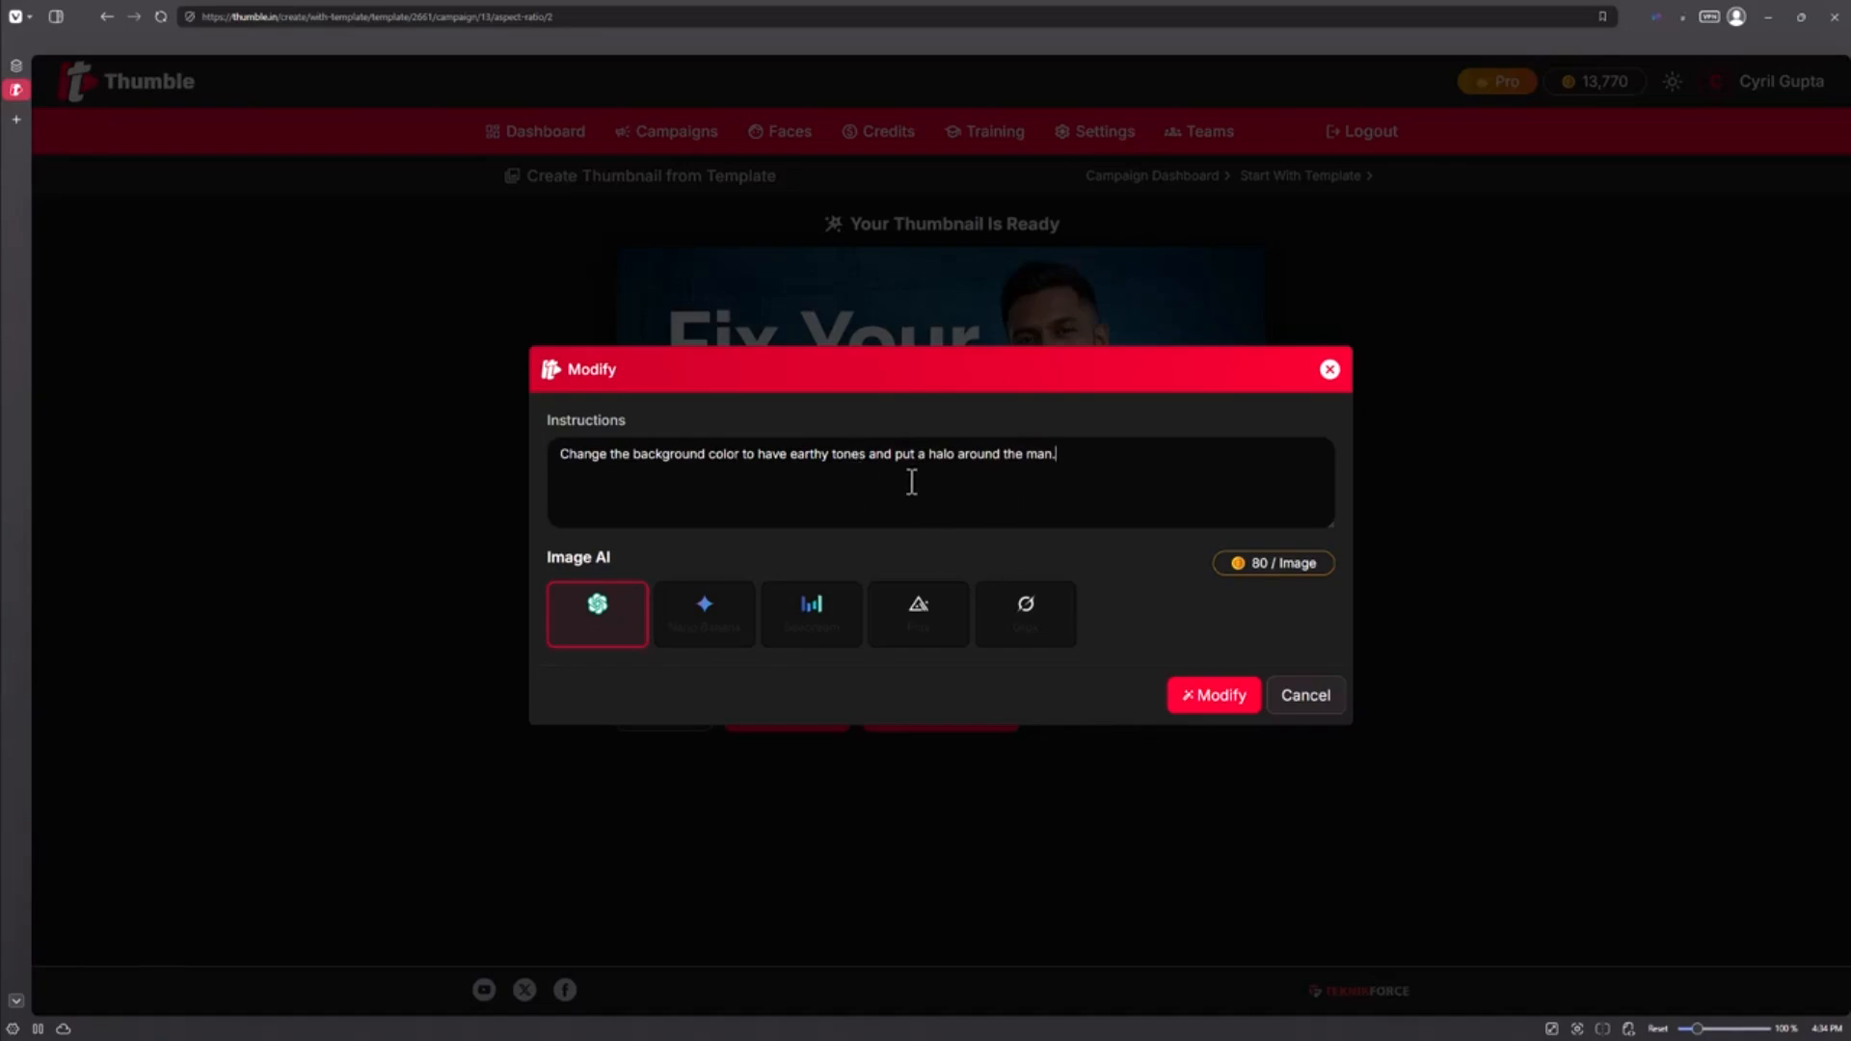
{"action": "left_click_drag", "start_coordinate": [934, 466], "coordinate": [1057, 455]}
{"action": "key", "text": "BackSpace"}
{"action": "left_click", "coordinate": [1240, 705]}
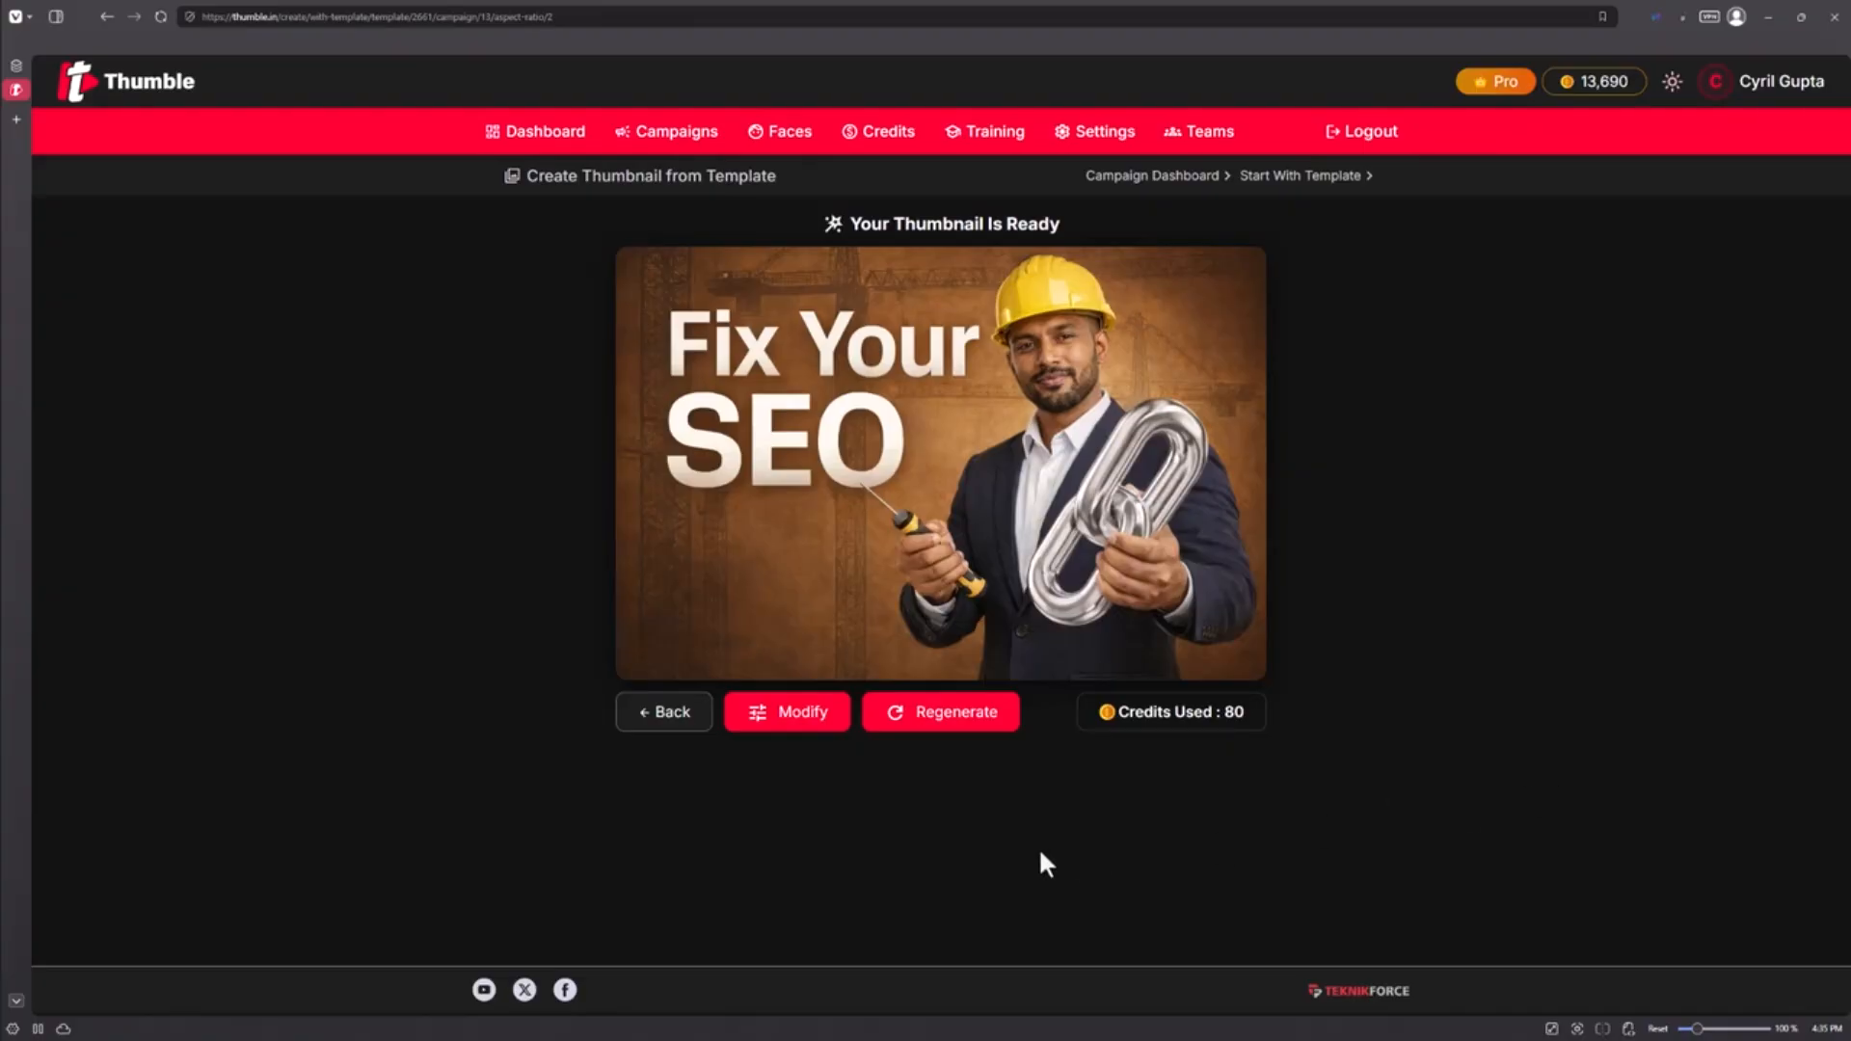
Step: Download the hard-hat thumbnail, then regenerate a fresh blue-background version
{"action": "mouse_move", "coordinate": [1025, 611]}
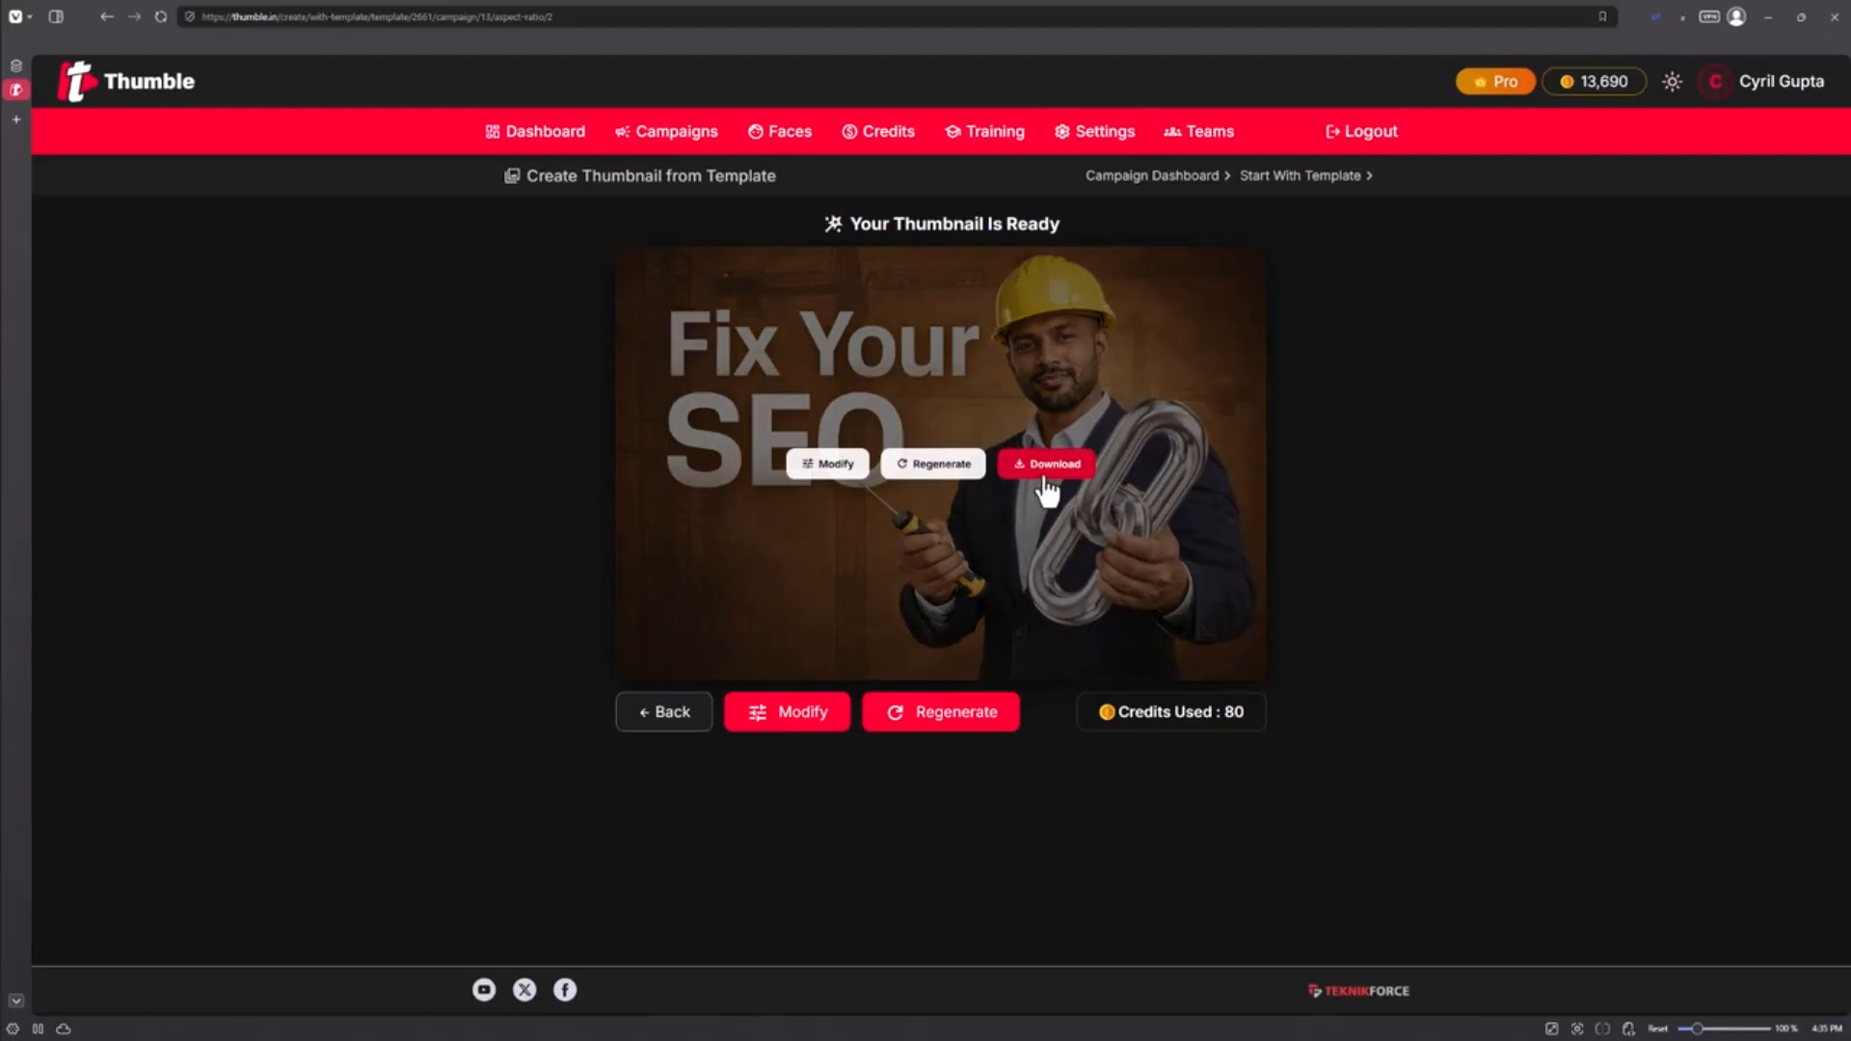
{"action": "left_click", "coordinate": [1046, 473]}
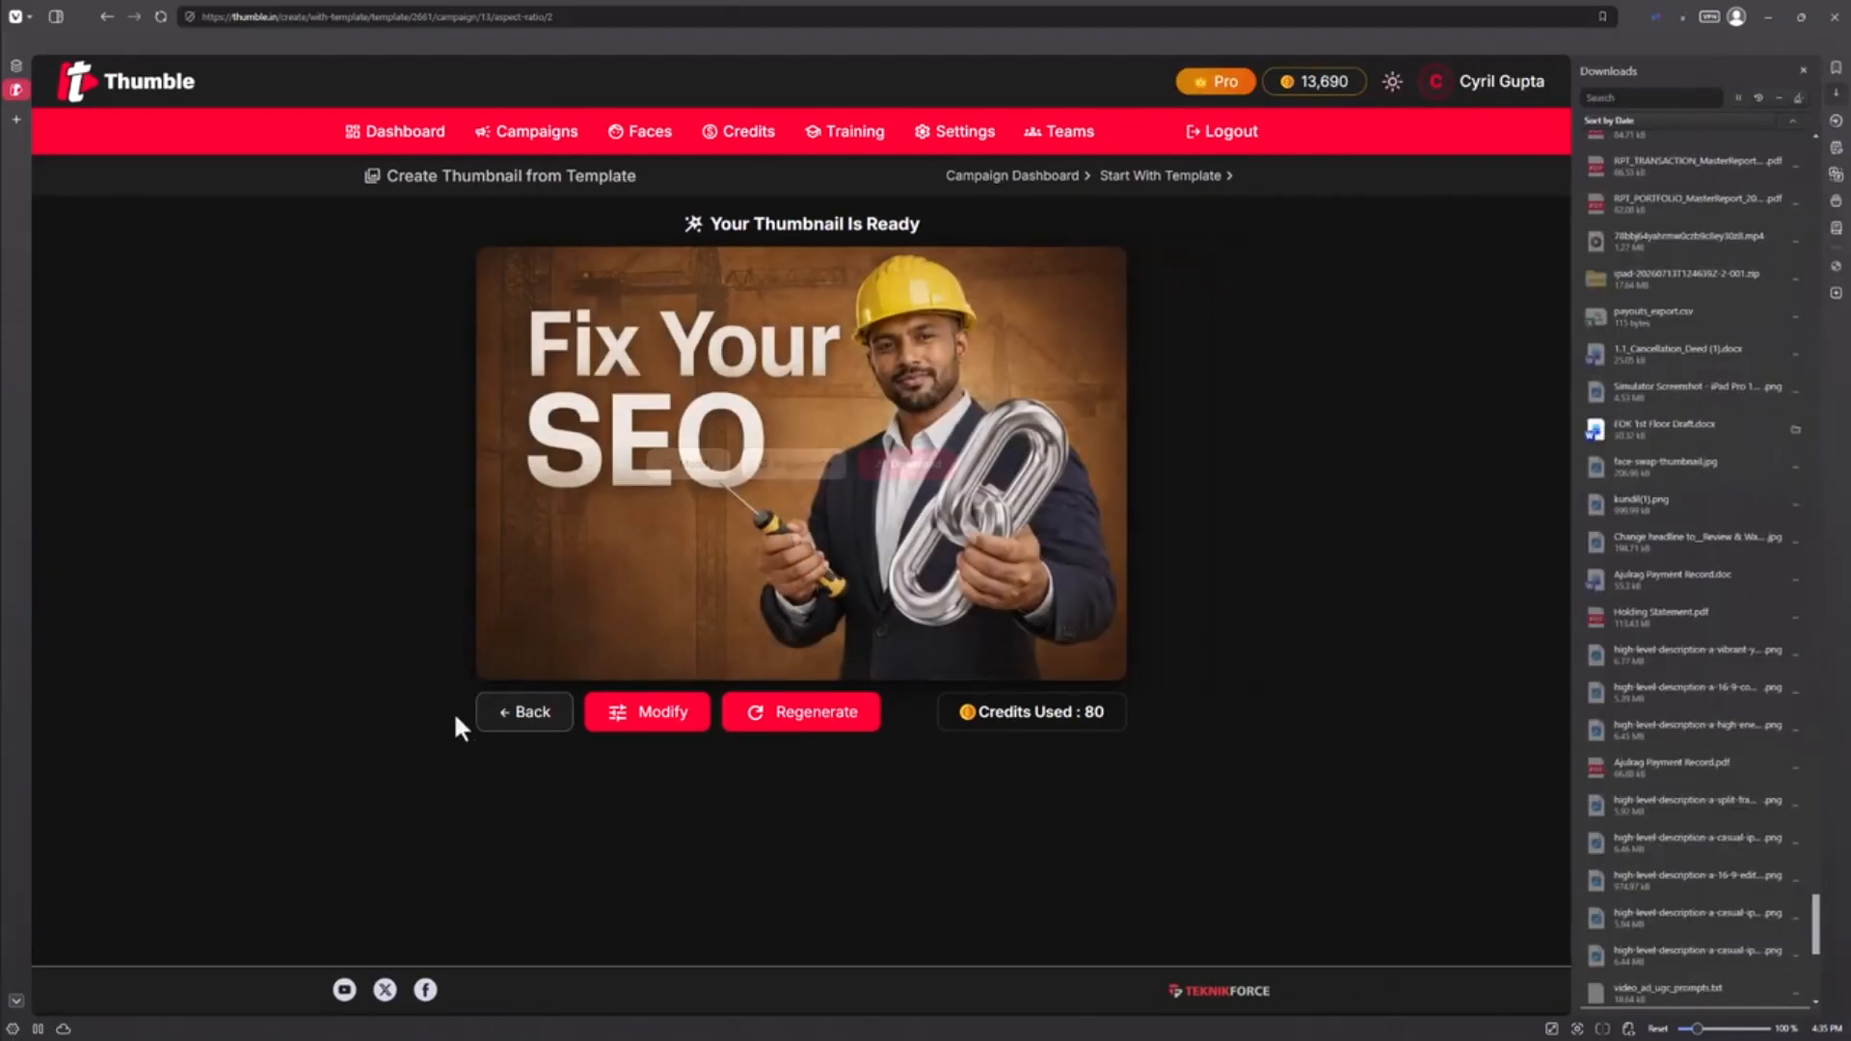
{"action": "left_click", "coordinate": [1802, 69]}
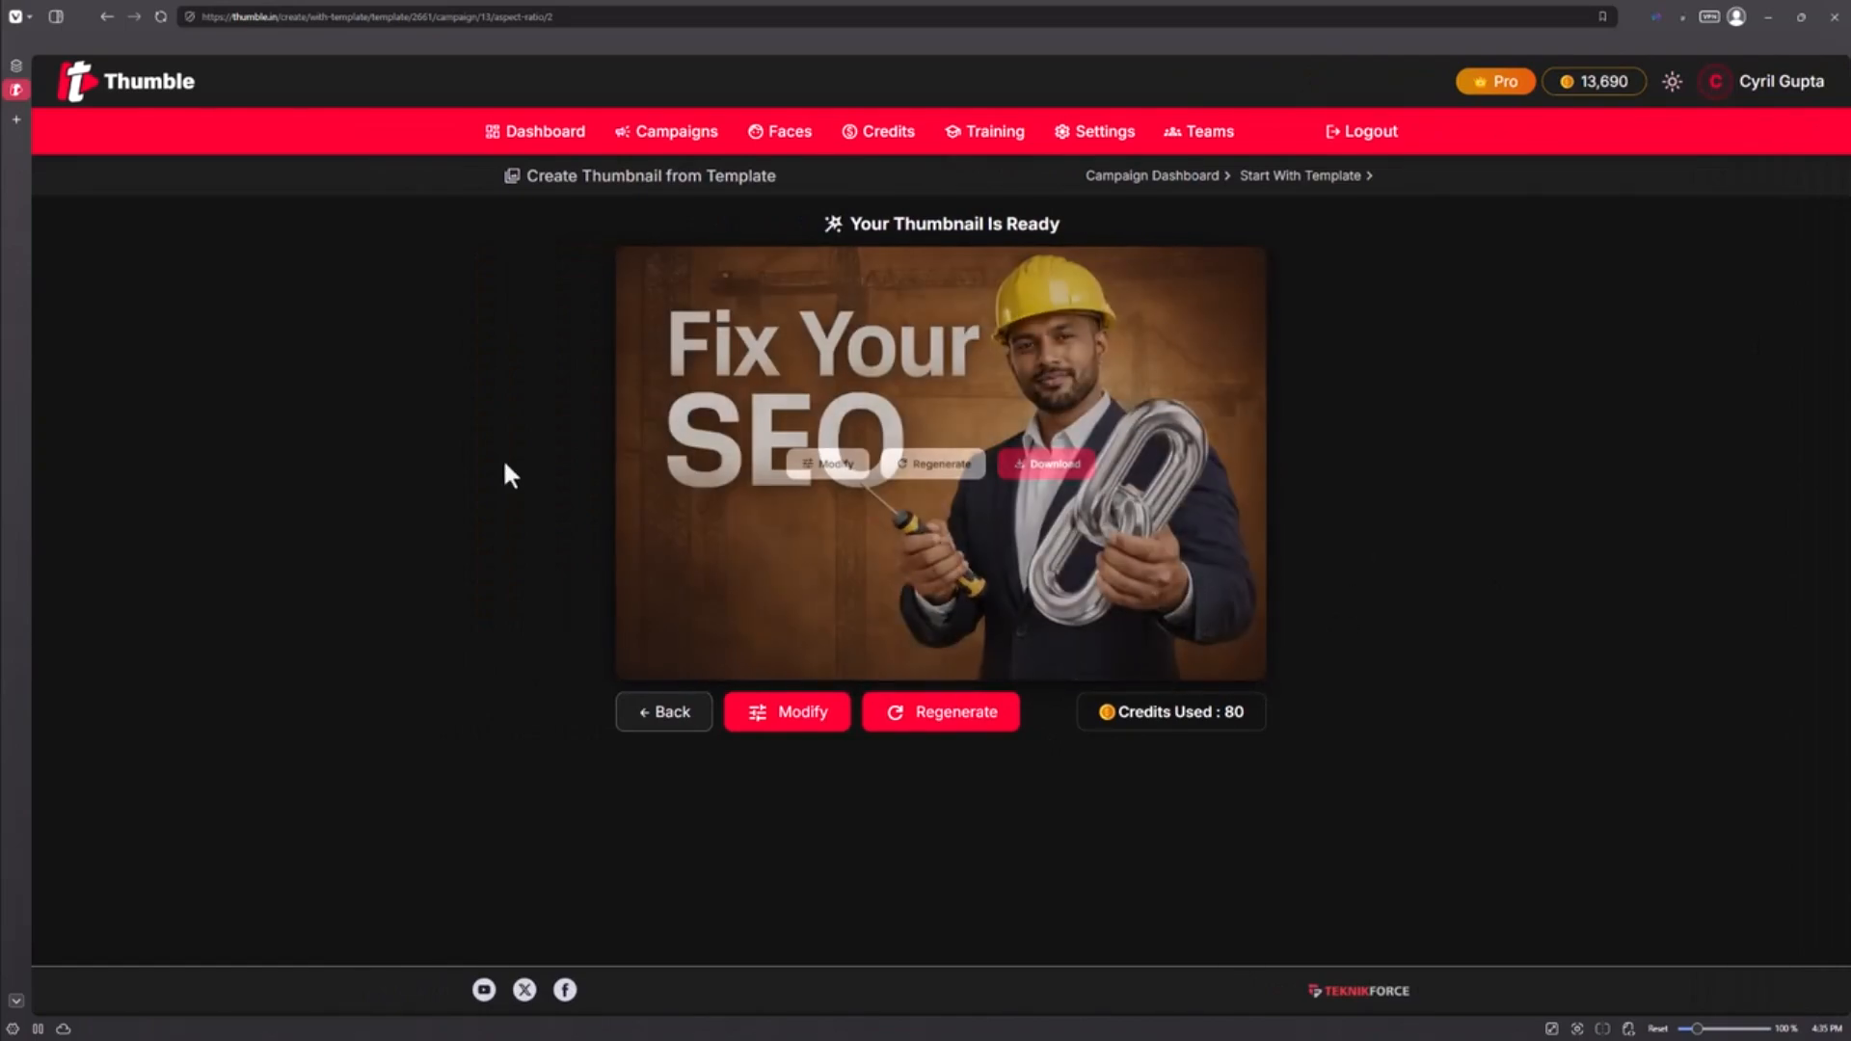
{"action": "left_click", "coordinate": [948, 716]}
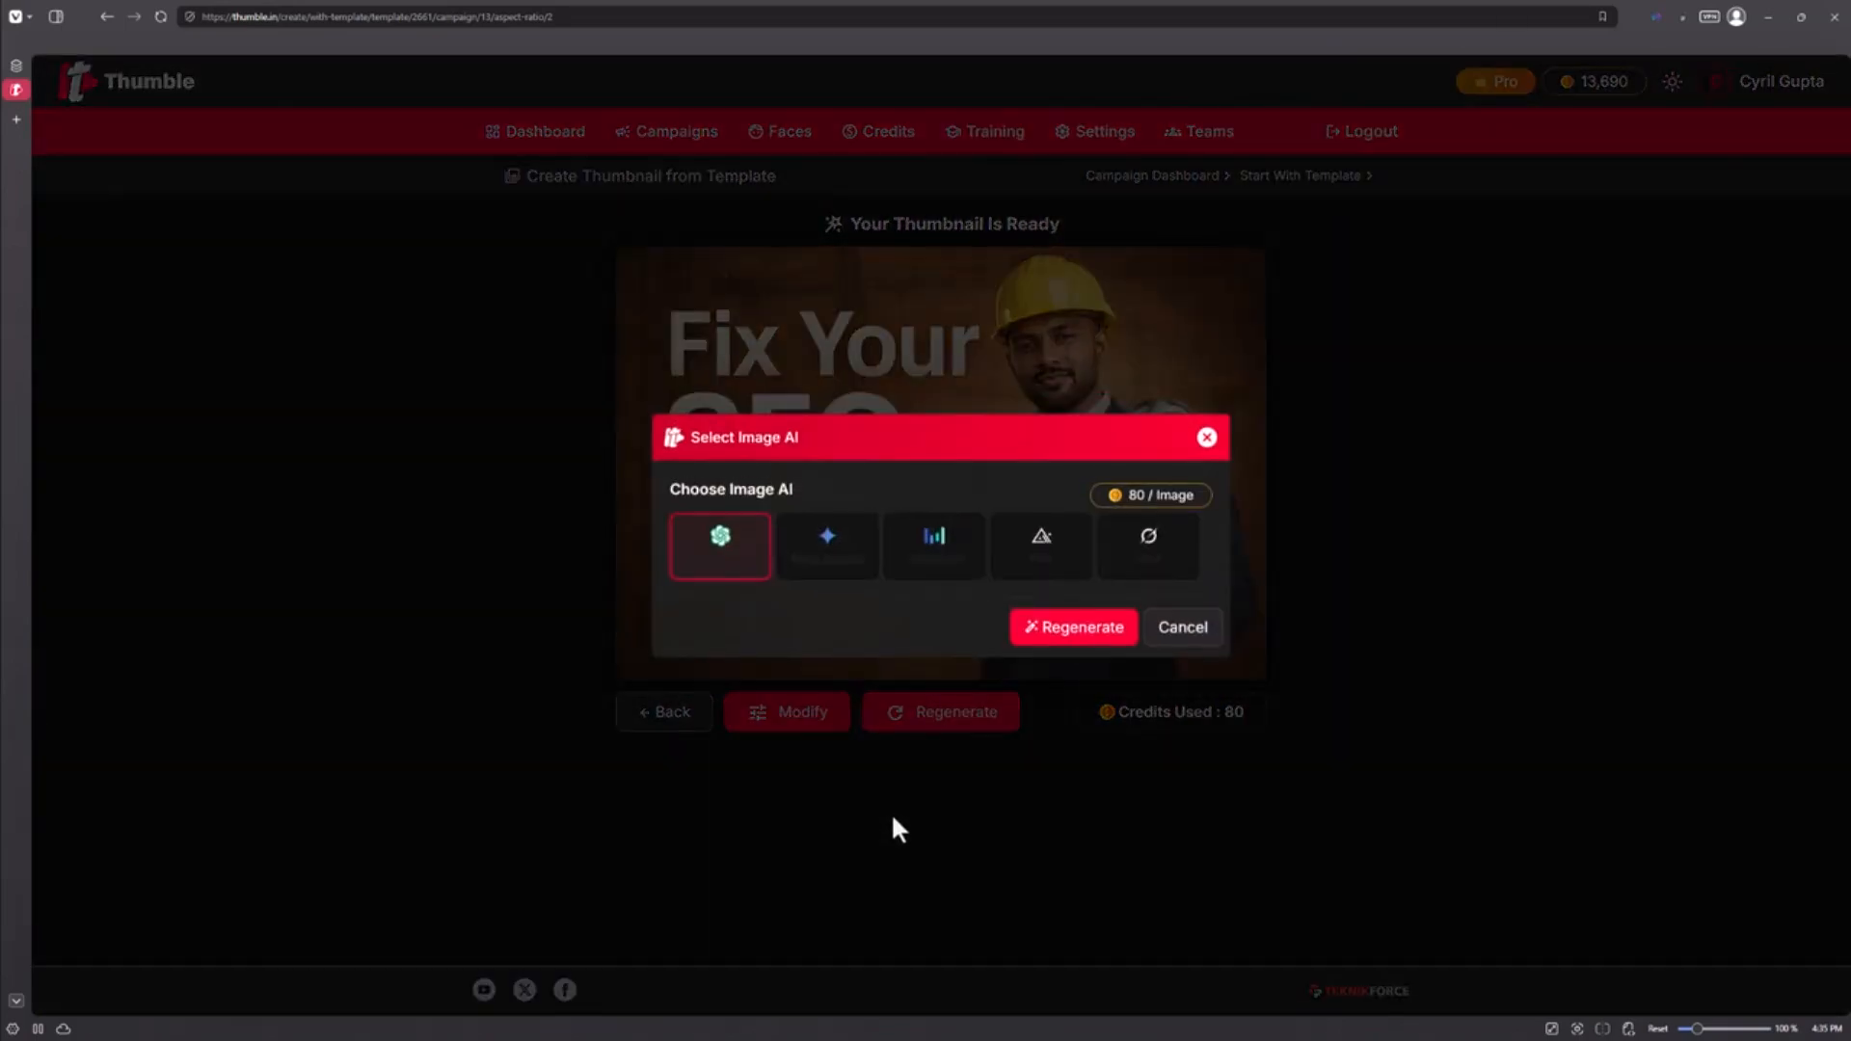
{"action": "left_click", "coordinate": [1073, 627]}
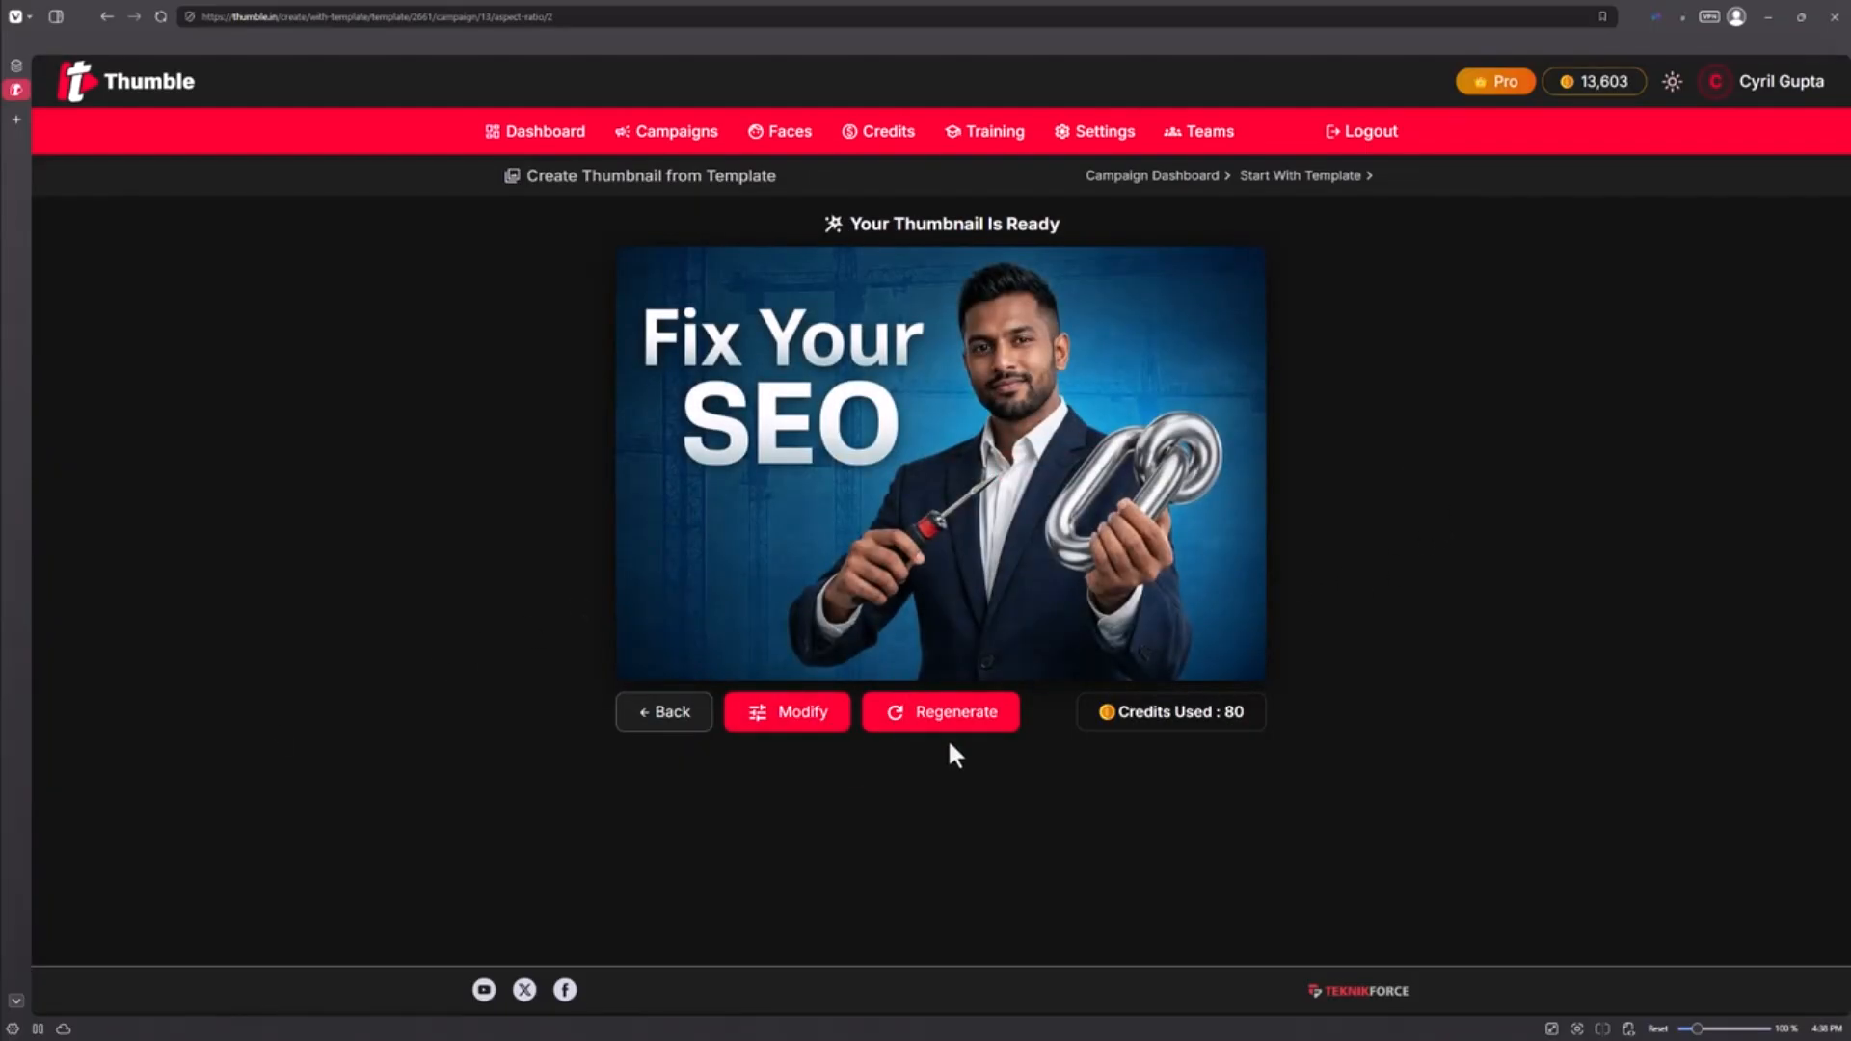
Step: Go back twice to the Choose A Ranking Thumbnail gallery and browse its templates
{"action": "left_click", "coordinate": [688, 725]}
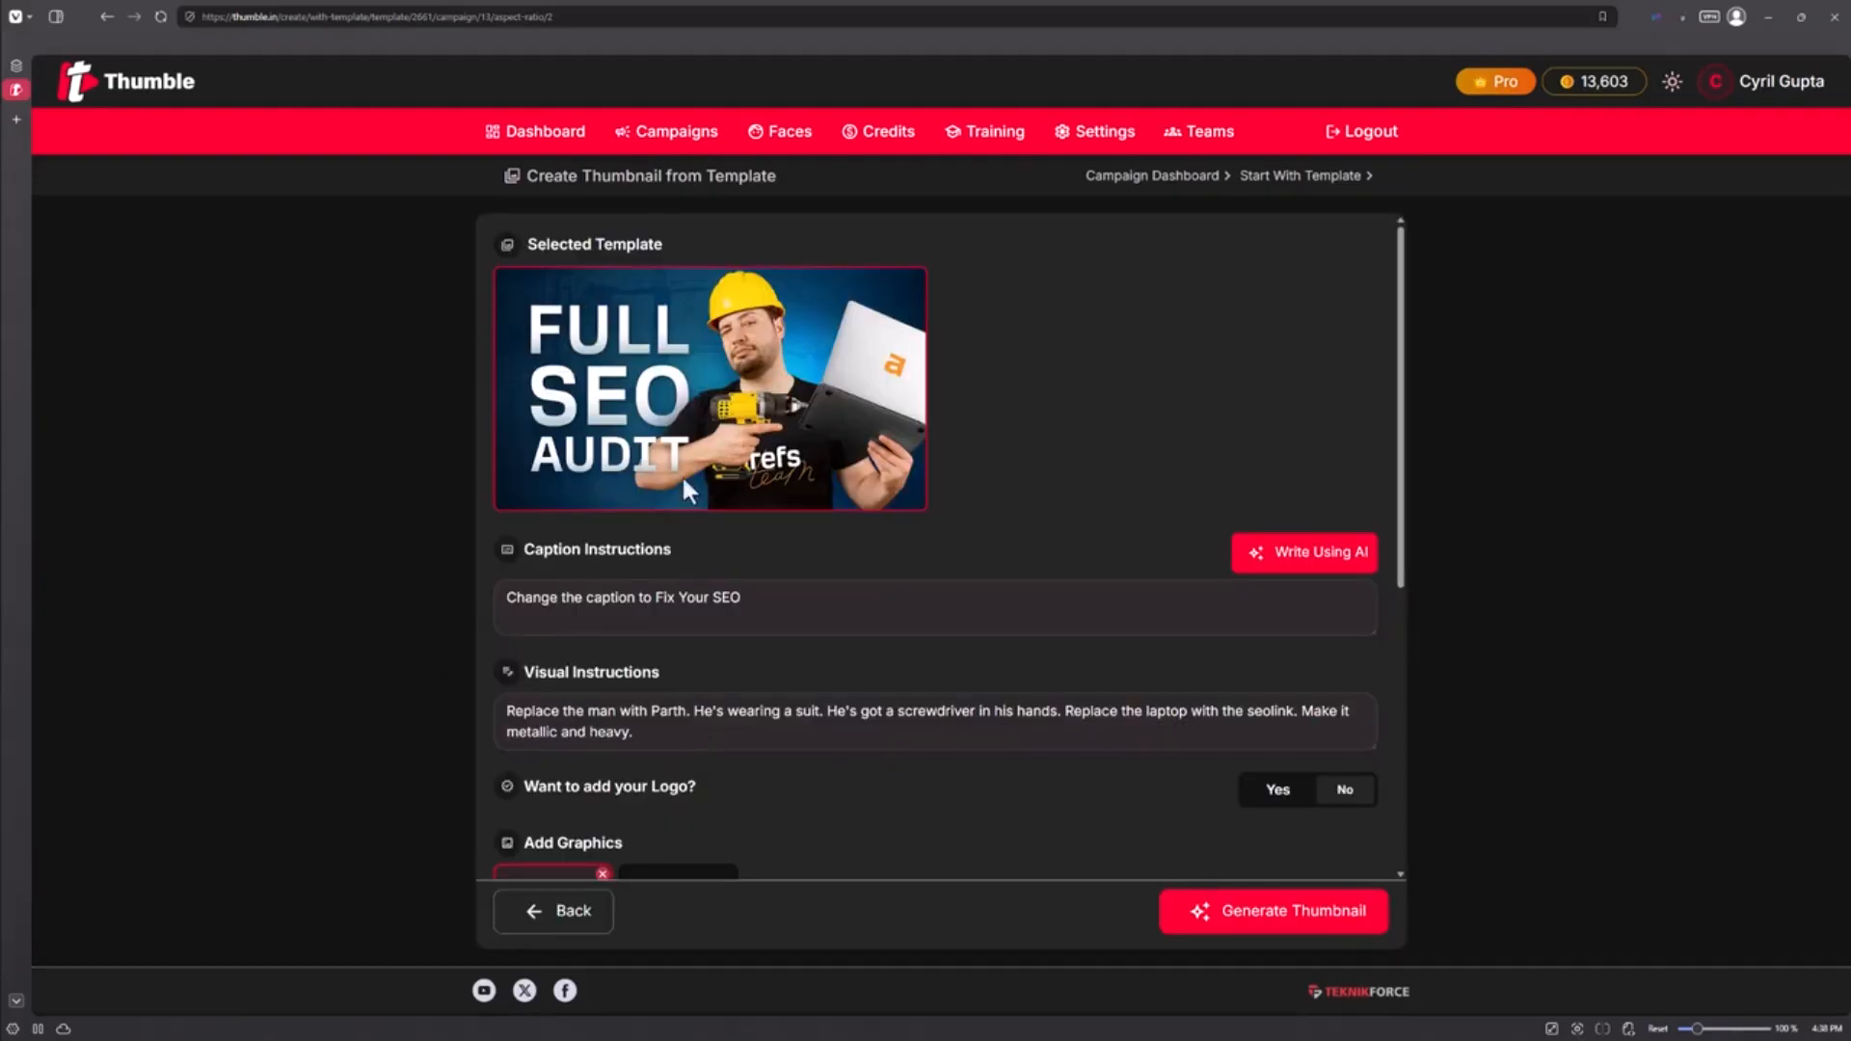
{"action": "left_click", "coordinate": [599, 918]}
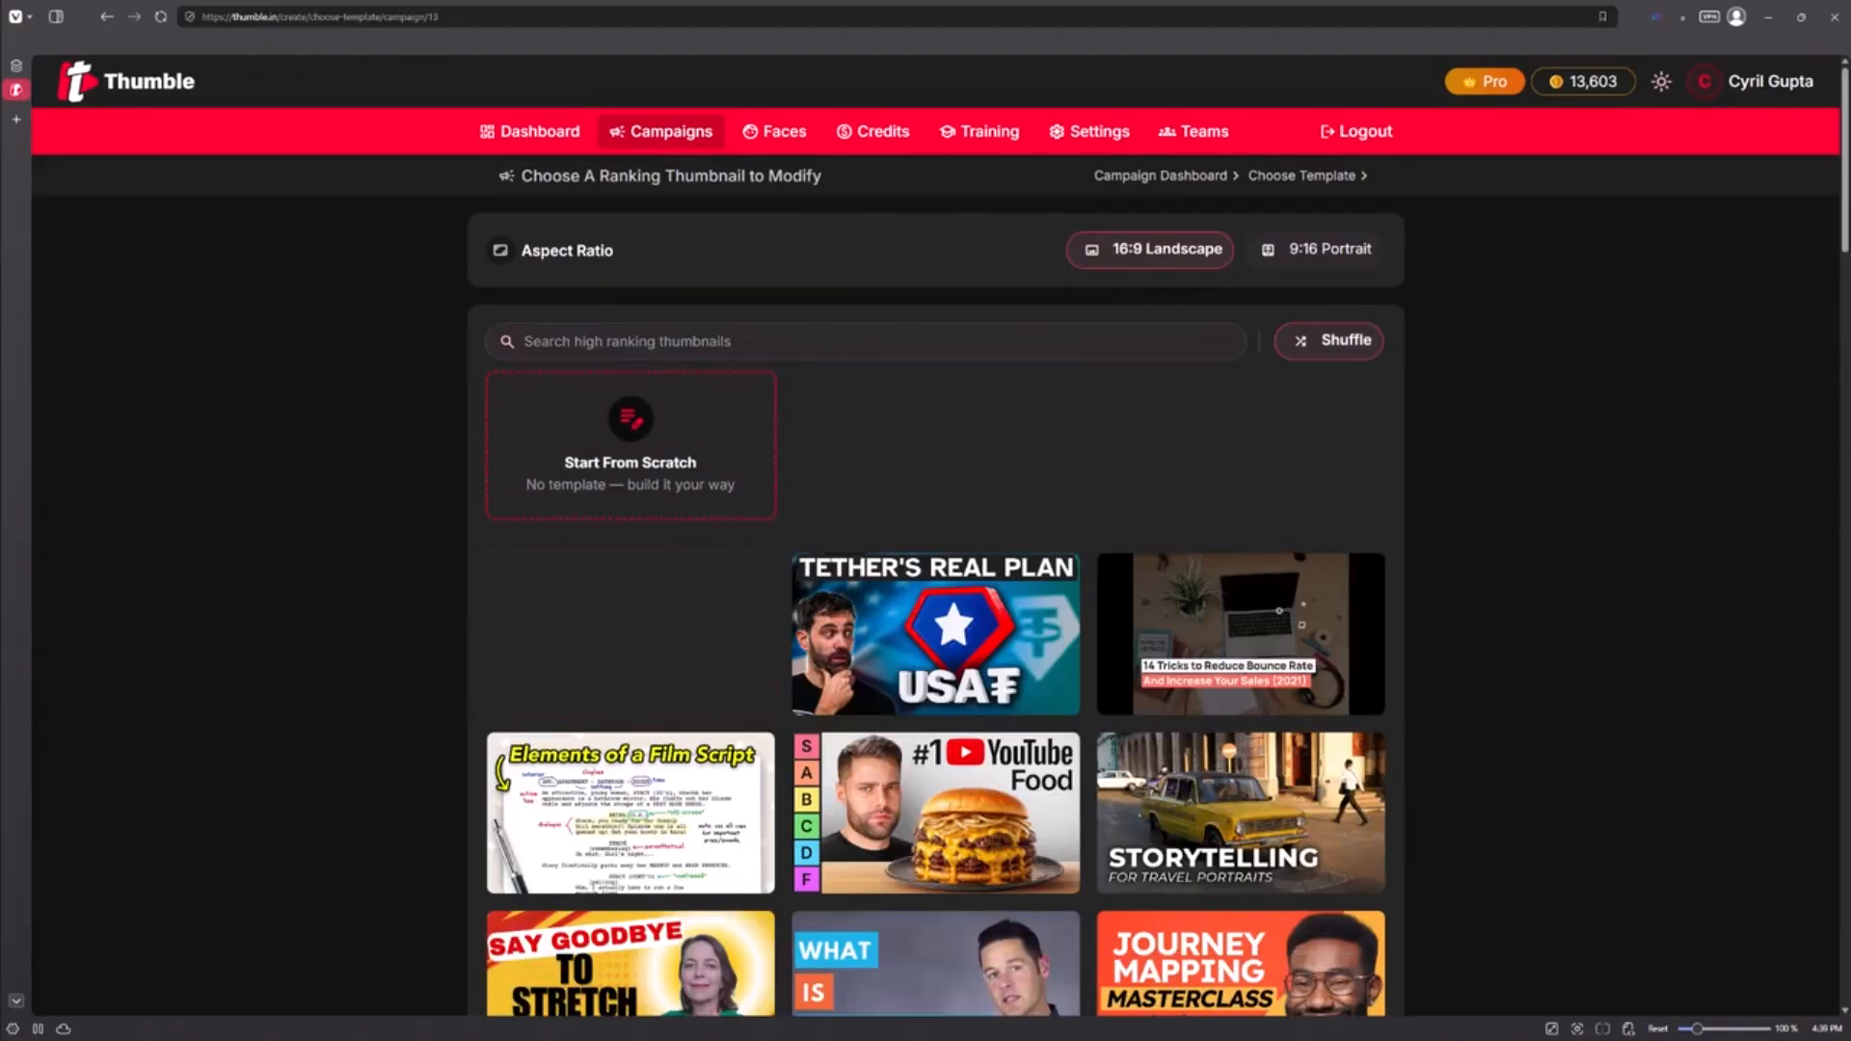
{"action": "scroll", "coordinate": [1359, 805], "scroll_direction": "down", "scroll_amount": 5}
{"action": "scroll", "coordinate": [1271, 717], "scroll_direction": "down", "scroll_amount": 4}
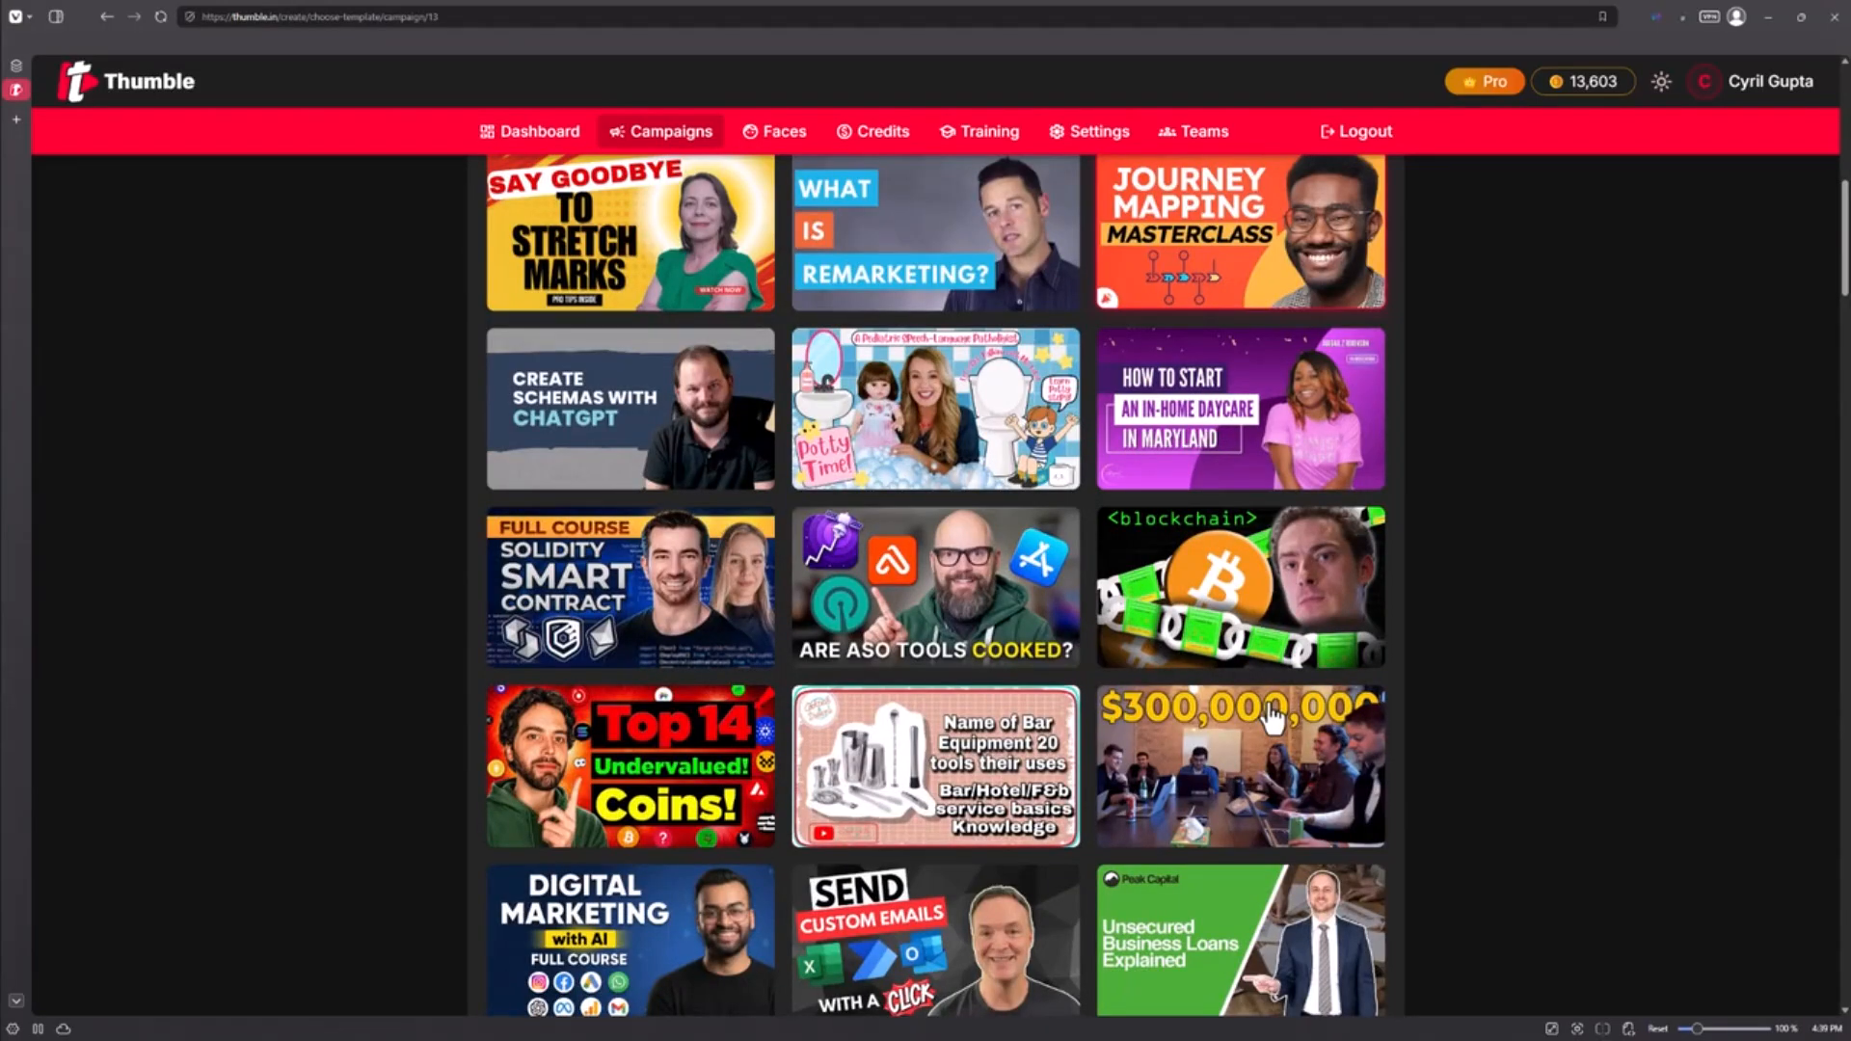
{"action": "key", "text": "alt+Tab"}
{"action": "key", "text": "alt+Tab"}
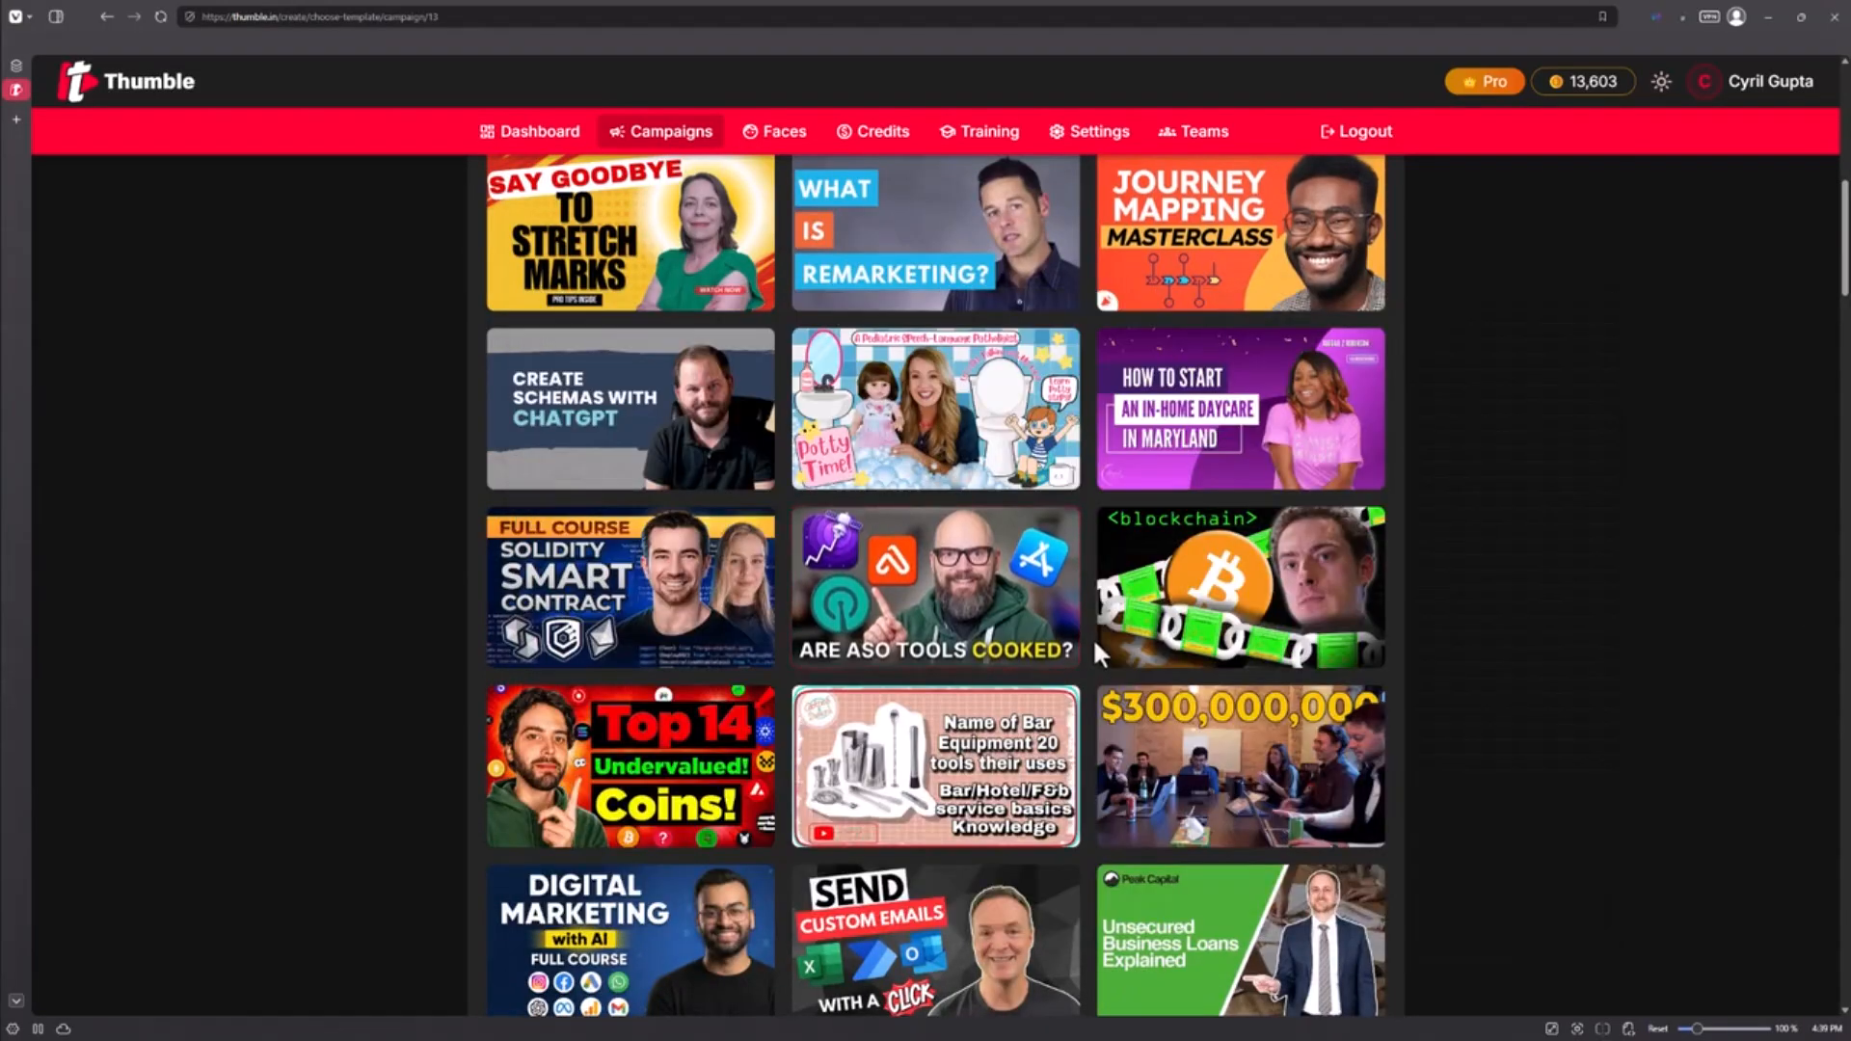
{"action": "scroll", "coordinate": [1091, 638], "scroll_direction": "up", "scroll_amount": 3}
{"action": "scroll", "coordinate": [1386, 535], "scroll_direction": "down", "scroll_amount": 6}
{"action": "scroll", "coordinate": [1283, 612], "scroll_direction": "down", "scroll_amount": 4}
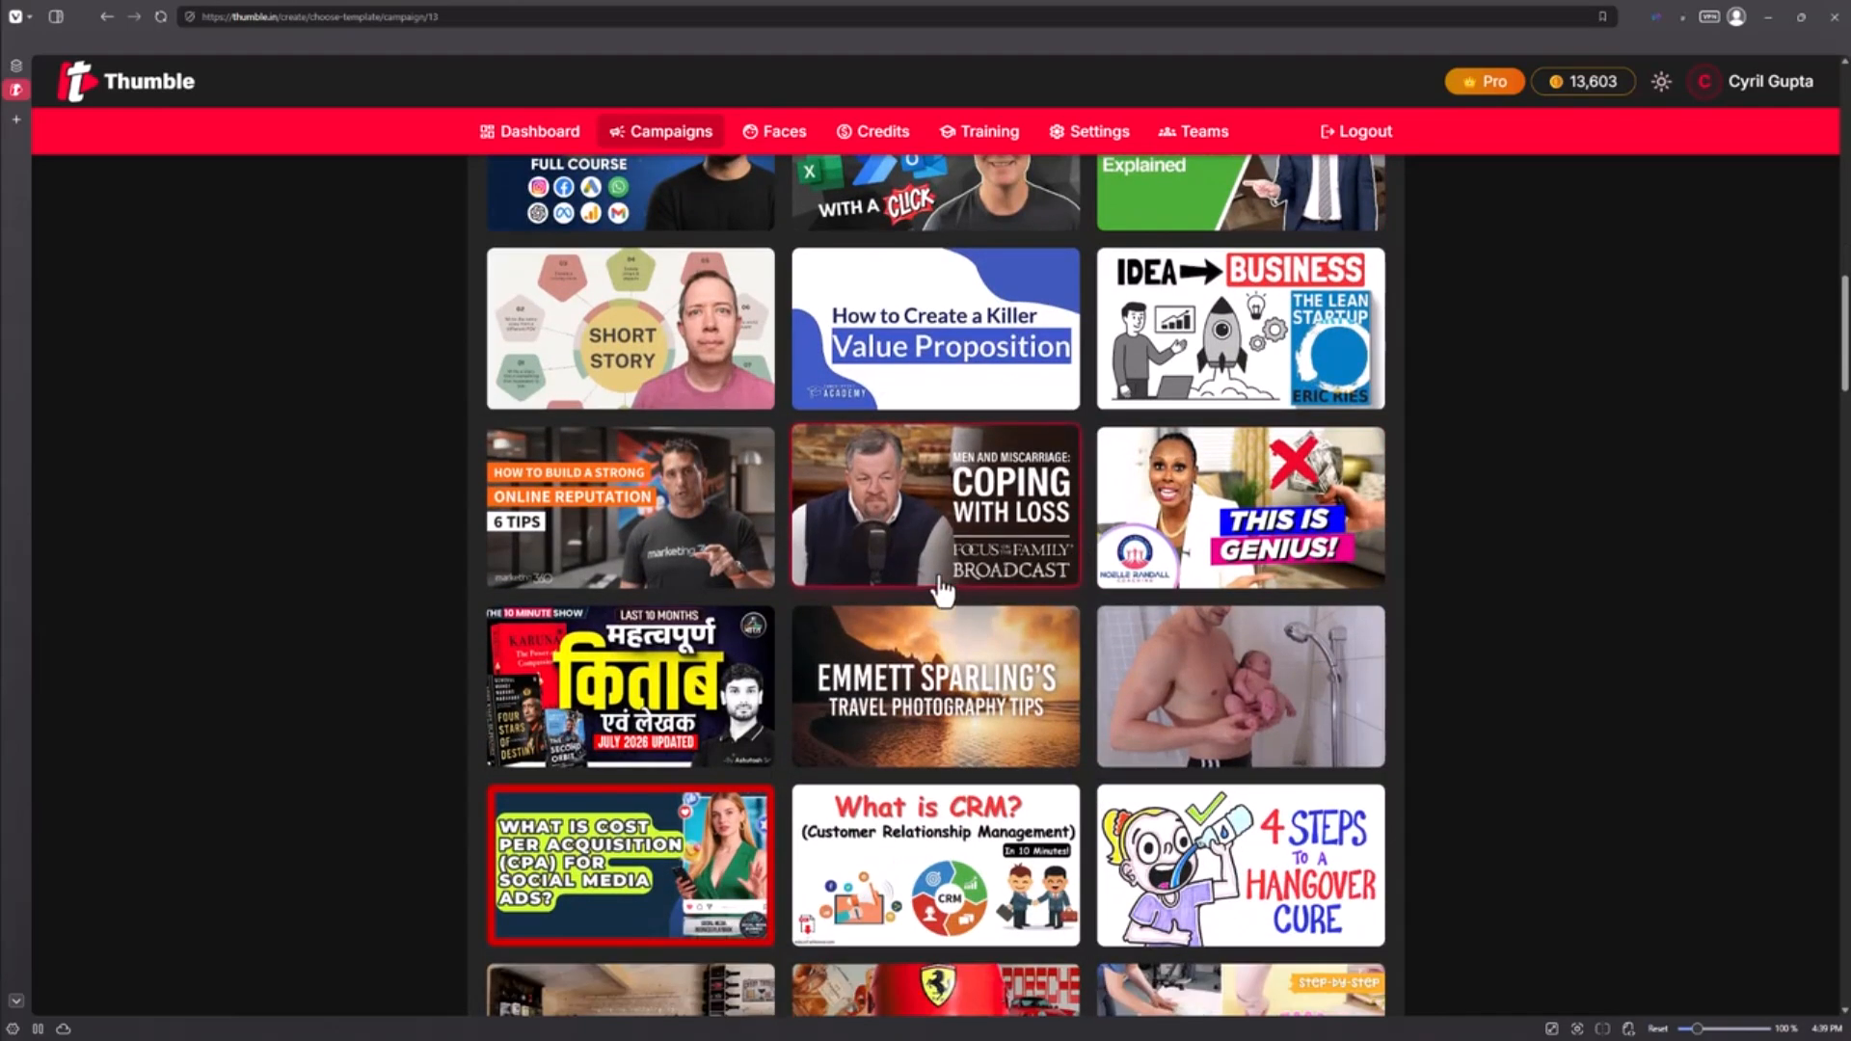
{"action": "scroll", "coordinate": [940, 590], "scroll_direction": "down", "scroll_amount": 3}
{"action": "scroll", "coordinate": [1674, 900], "scroll_direction": "up", "scroll_amount": 9}
{"action": "scroll", "coordinate": [1322, 711], "scroll_direction": "up", "scroll_amount": 9}
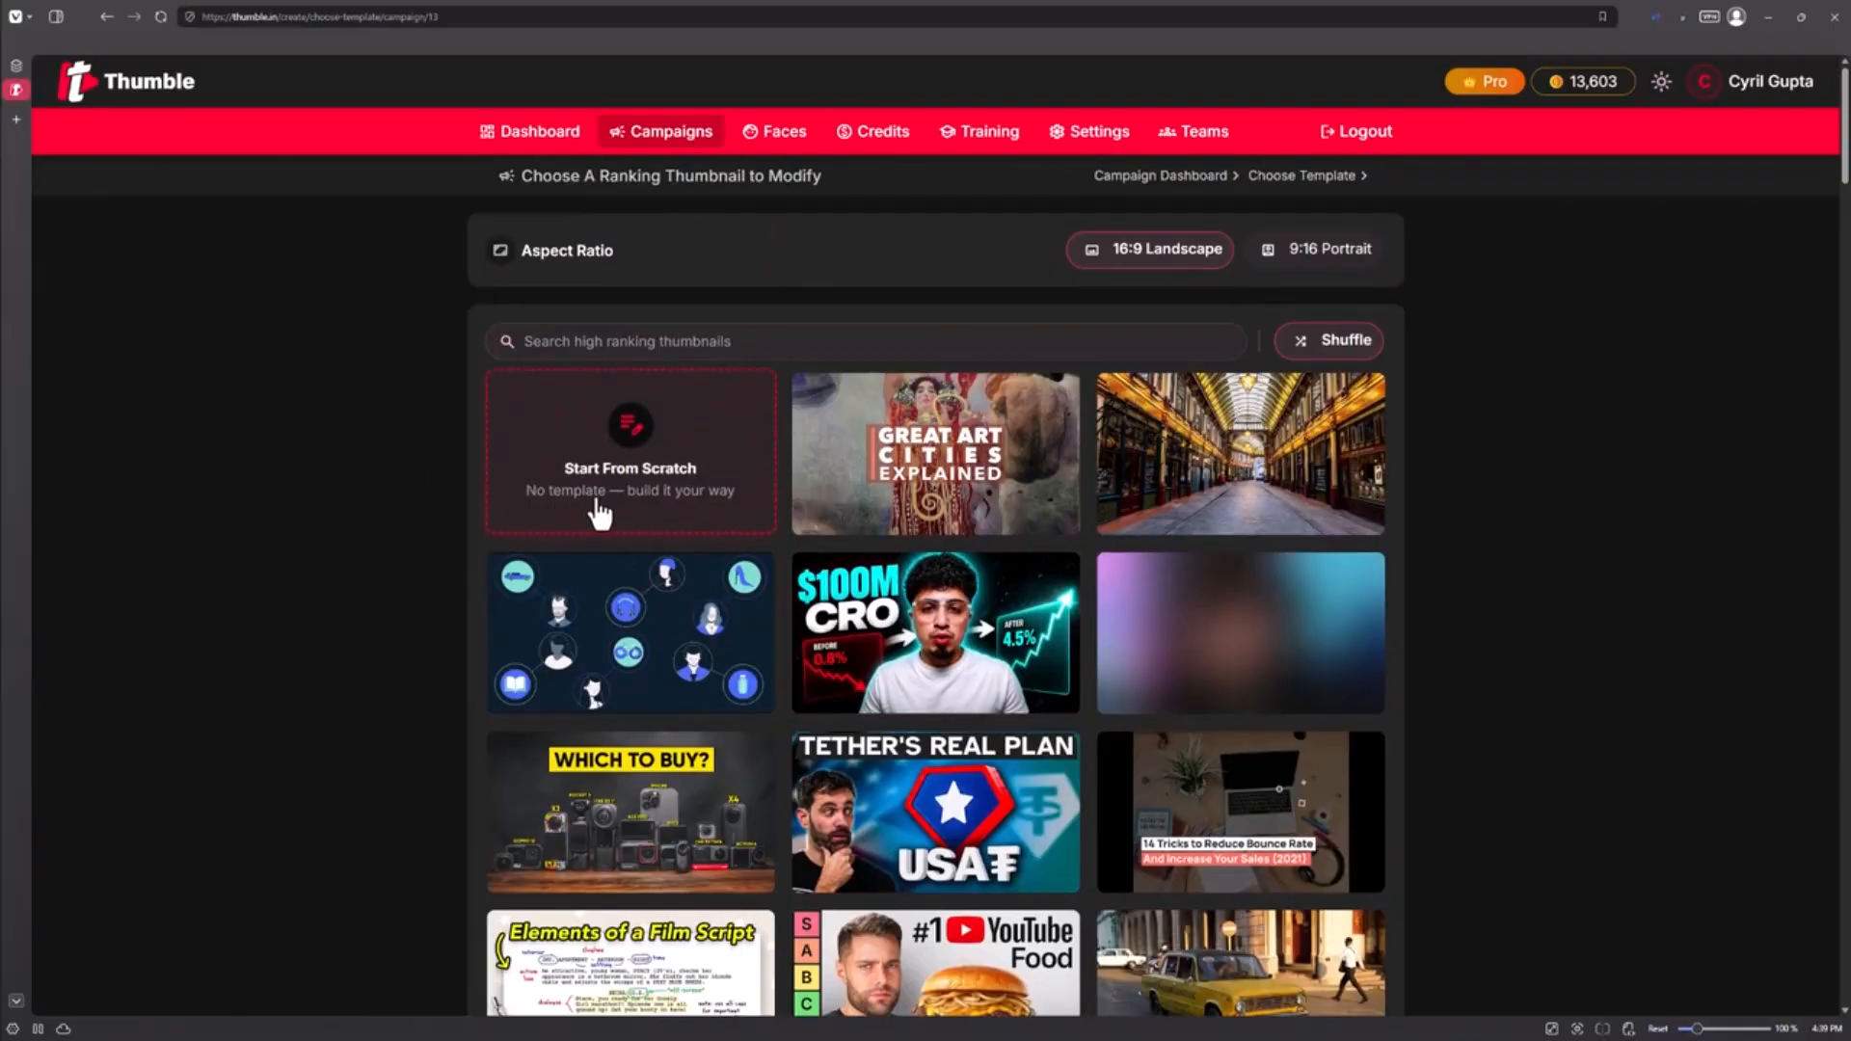
Step: Start a from-scratch thumbnail with the bold 'Fix Your' / cursive 'SEO' caption and workshop scene description
{"action": "left_click", "coordinate": [637, 516]}
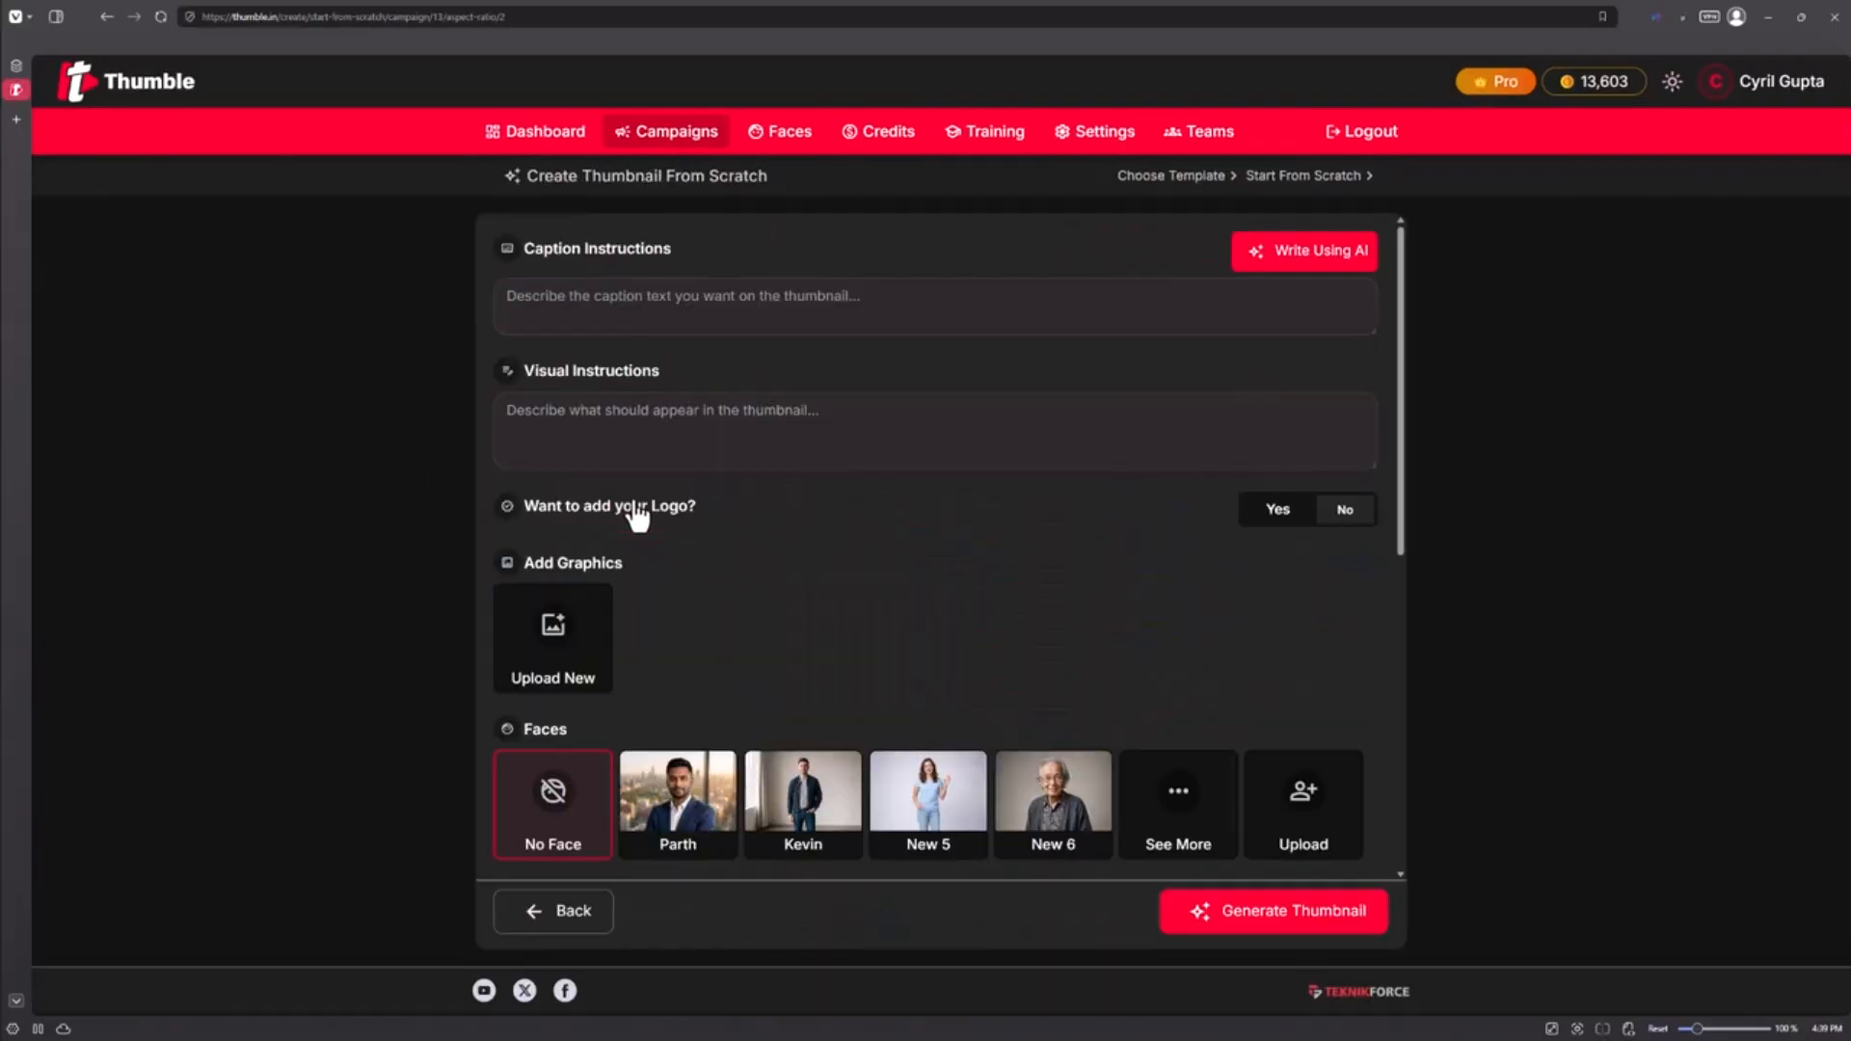
{"action": "left_click", "coordinate": [632, 297]}
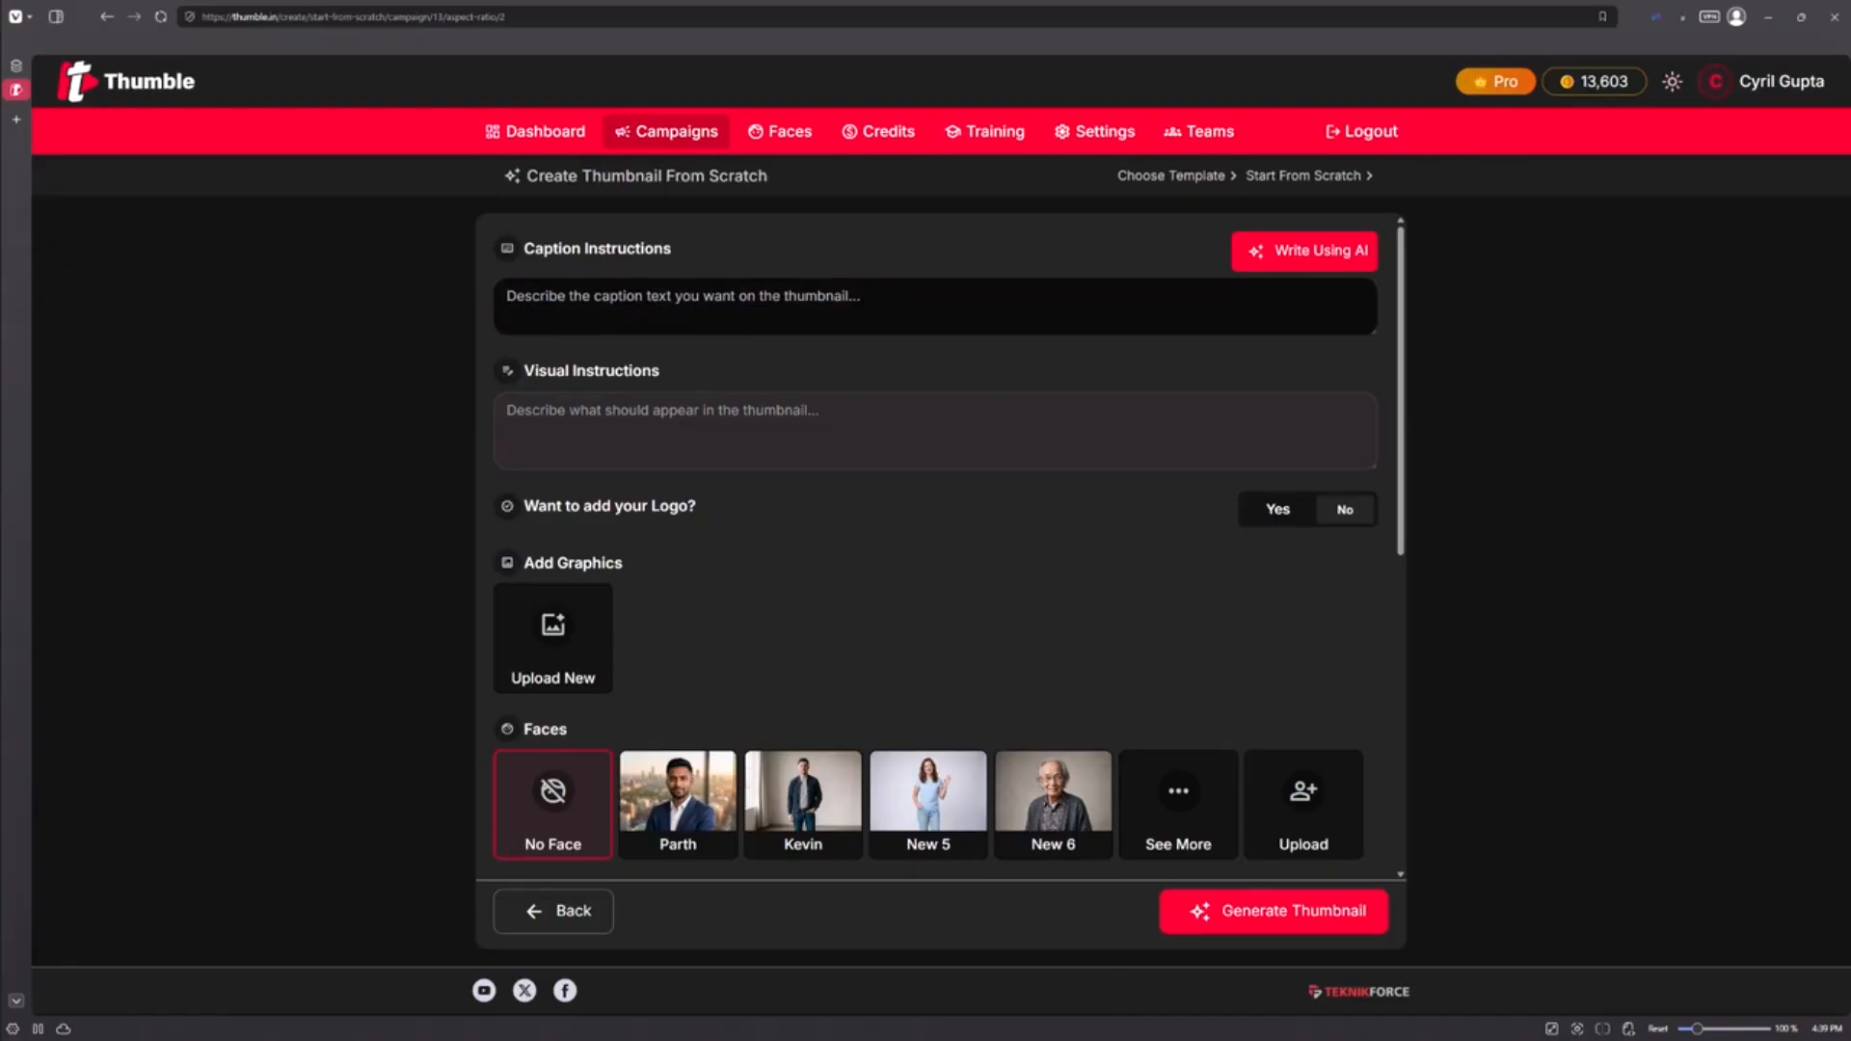
{"action": "type", "text": "Show in bold letter \"Fix Your\" and below that show in 3x bigger cursive font - \"SEO\""}
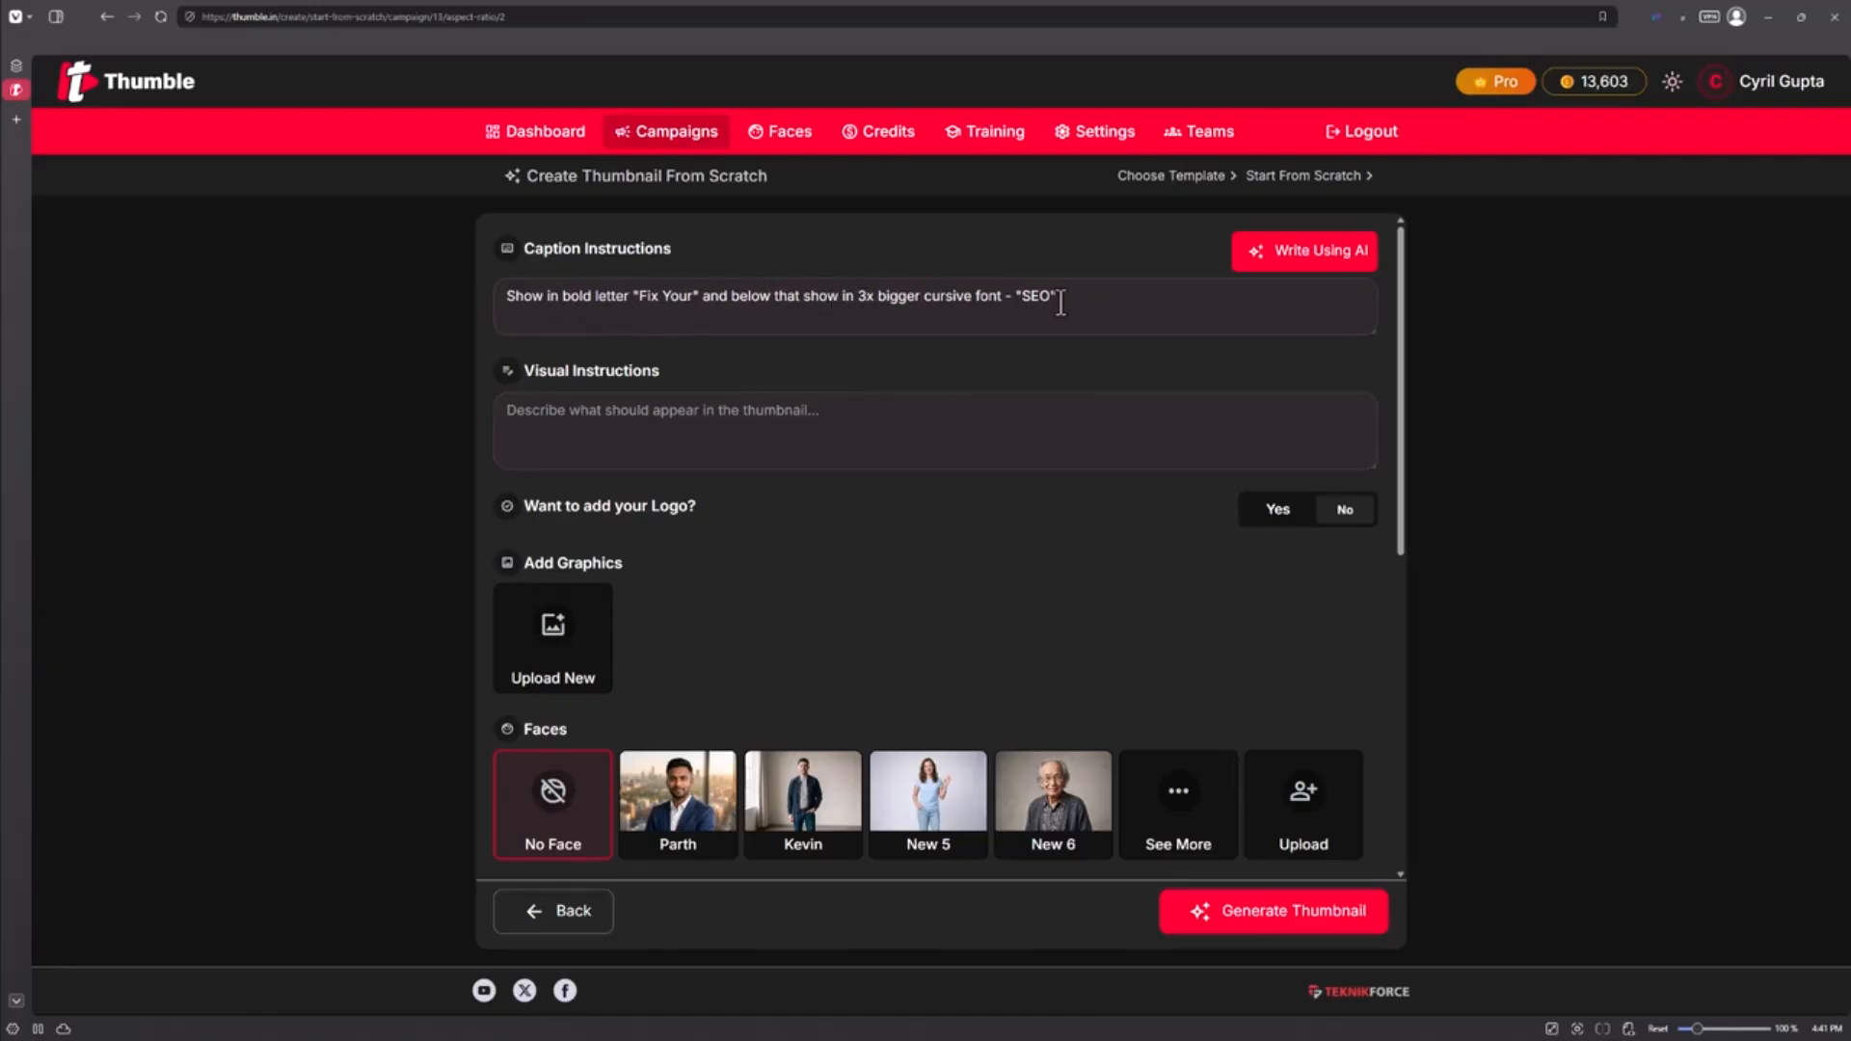
{"action": "left_click", "coordinate": [776, 468]}
{"action": "type", "text": "A brown construction workshop themed background which is a bit faded. In the foreground parth is wearing a hard hat and blue overalls. He's got a screwdriver in his hands and also is holding the seolink. The SEOlink i big, metallic and rusty. The text is displayed to his right."}
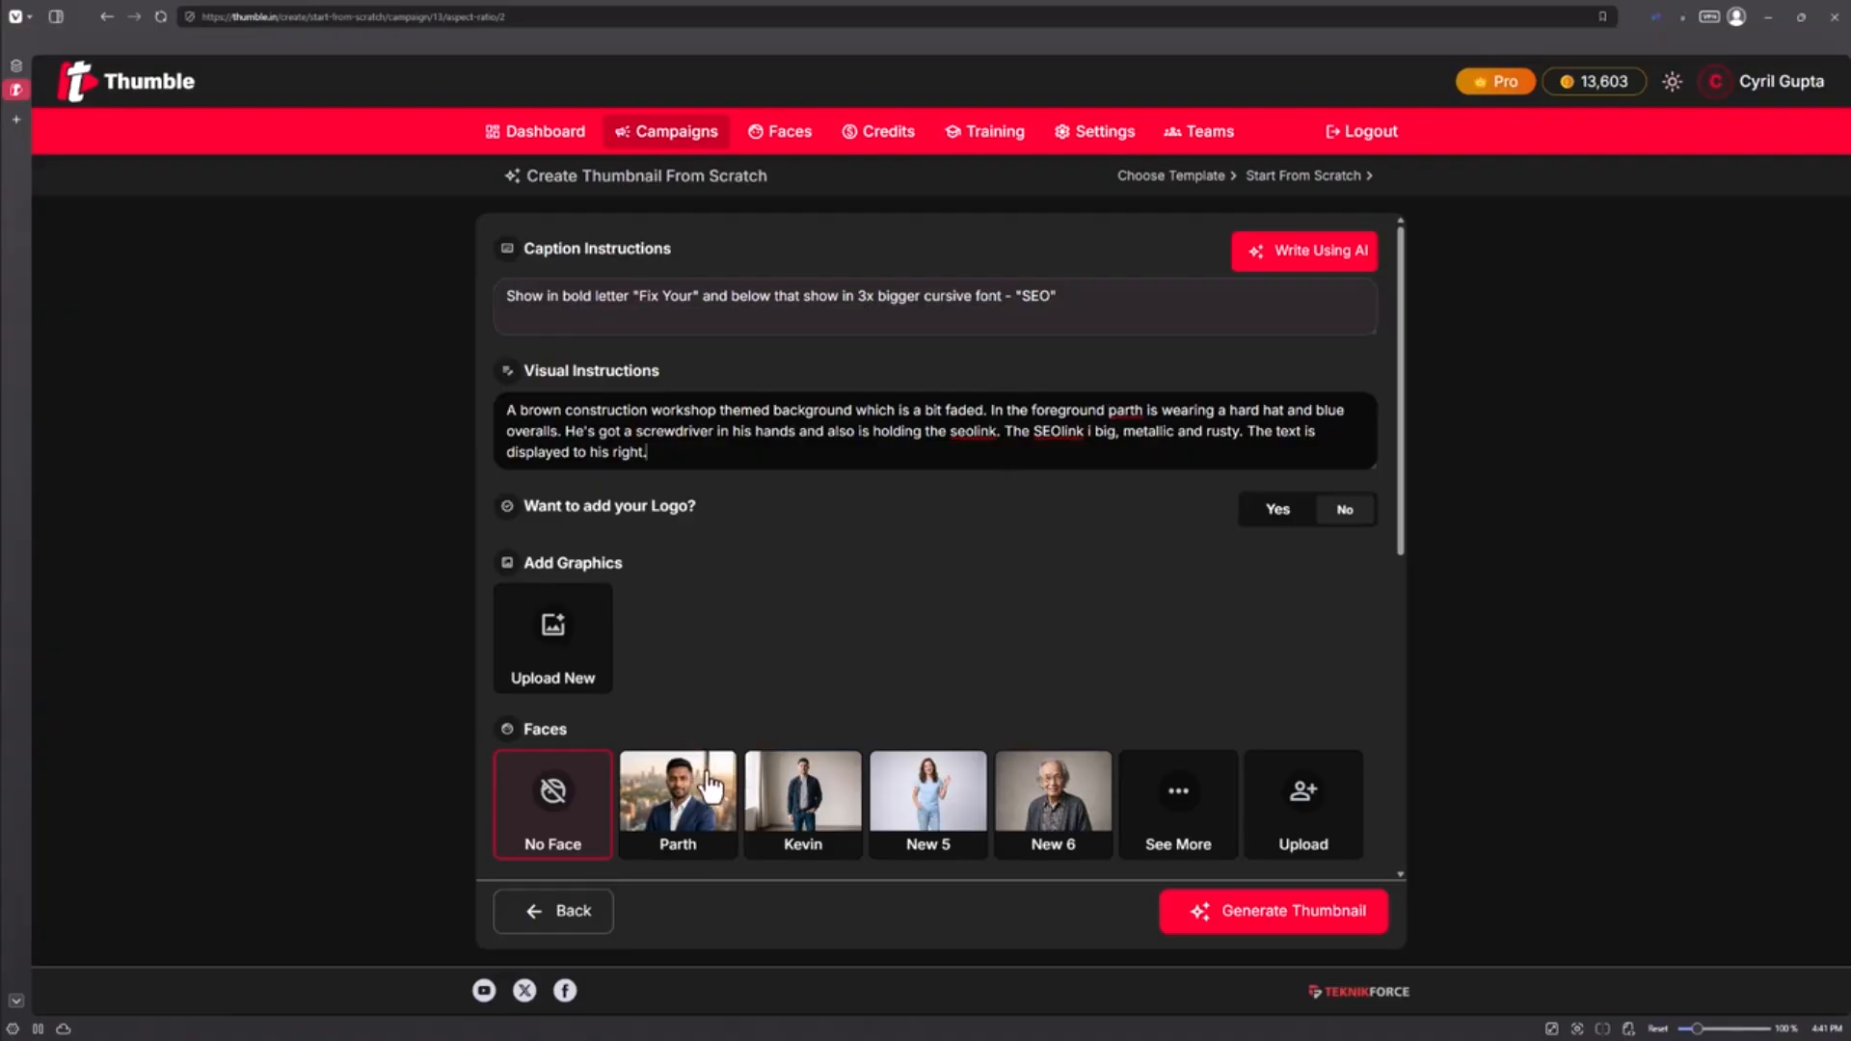
Step: Select the suited man's saved face for the thumbnail
{"action": "left_click", "coordinate": [702, 777]}
{"action": "scroll", "coordinate": [784, 627], "scroll_direction": "down", "scroll_amount": 3}
{"action": "scroll", "coordinate": [1075, 503], "scroll_direction": "up", "scroll_amount": 3}
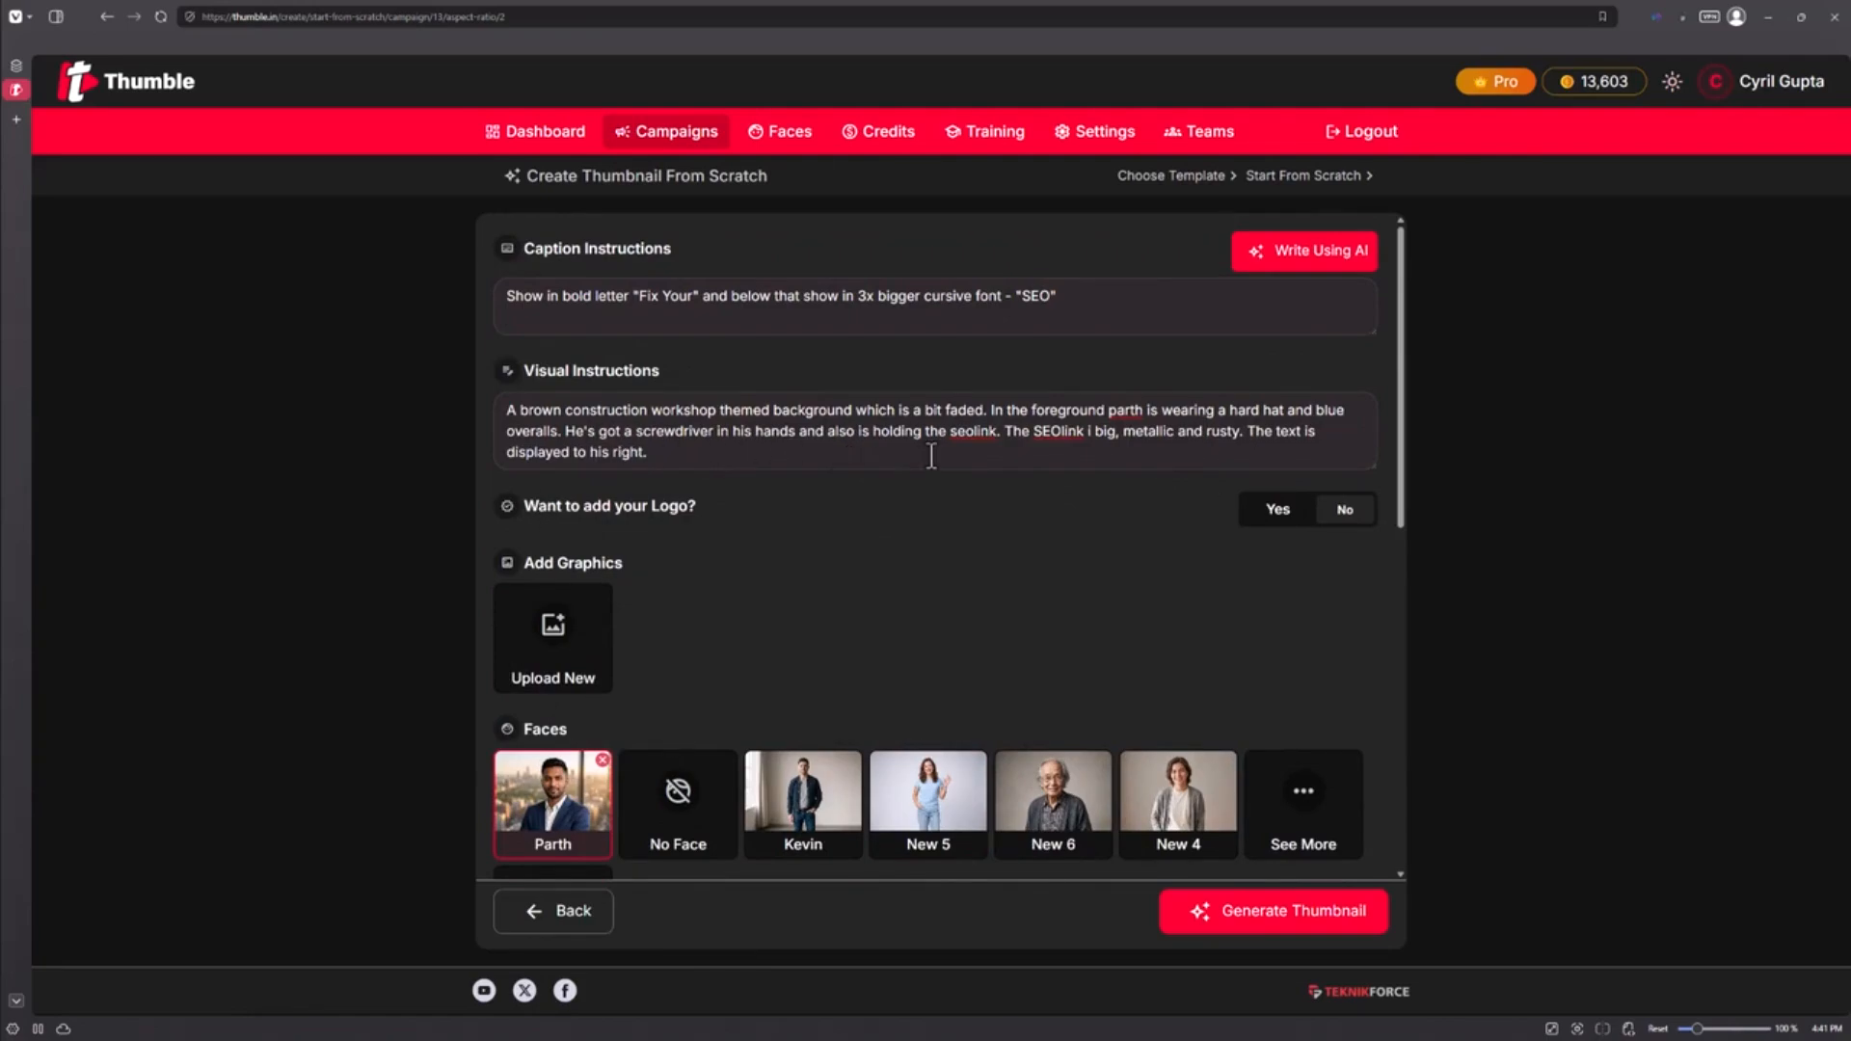
Step: Upload the chain-link image as the 'seolink' graphic, then place the cursor at the SEOlink typo
{"action": "left_click", "coordinate": [520, 677]}
{"action": "left_click", "coordinate": [725, 493]}
{"action": "type", "text": "seolink"}
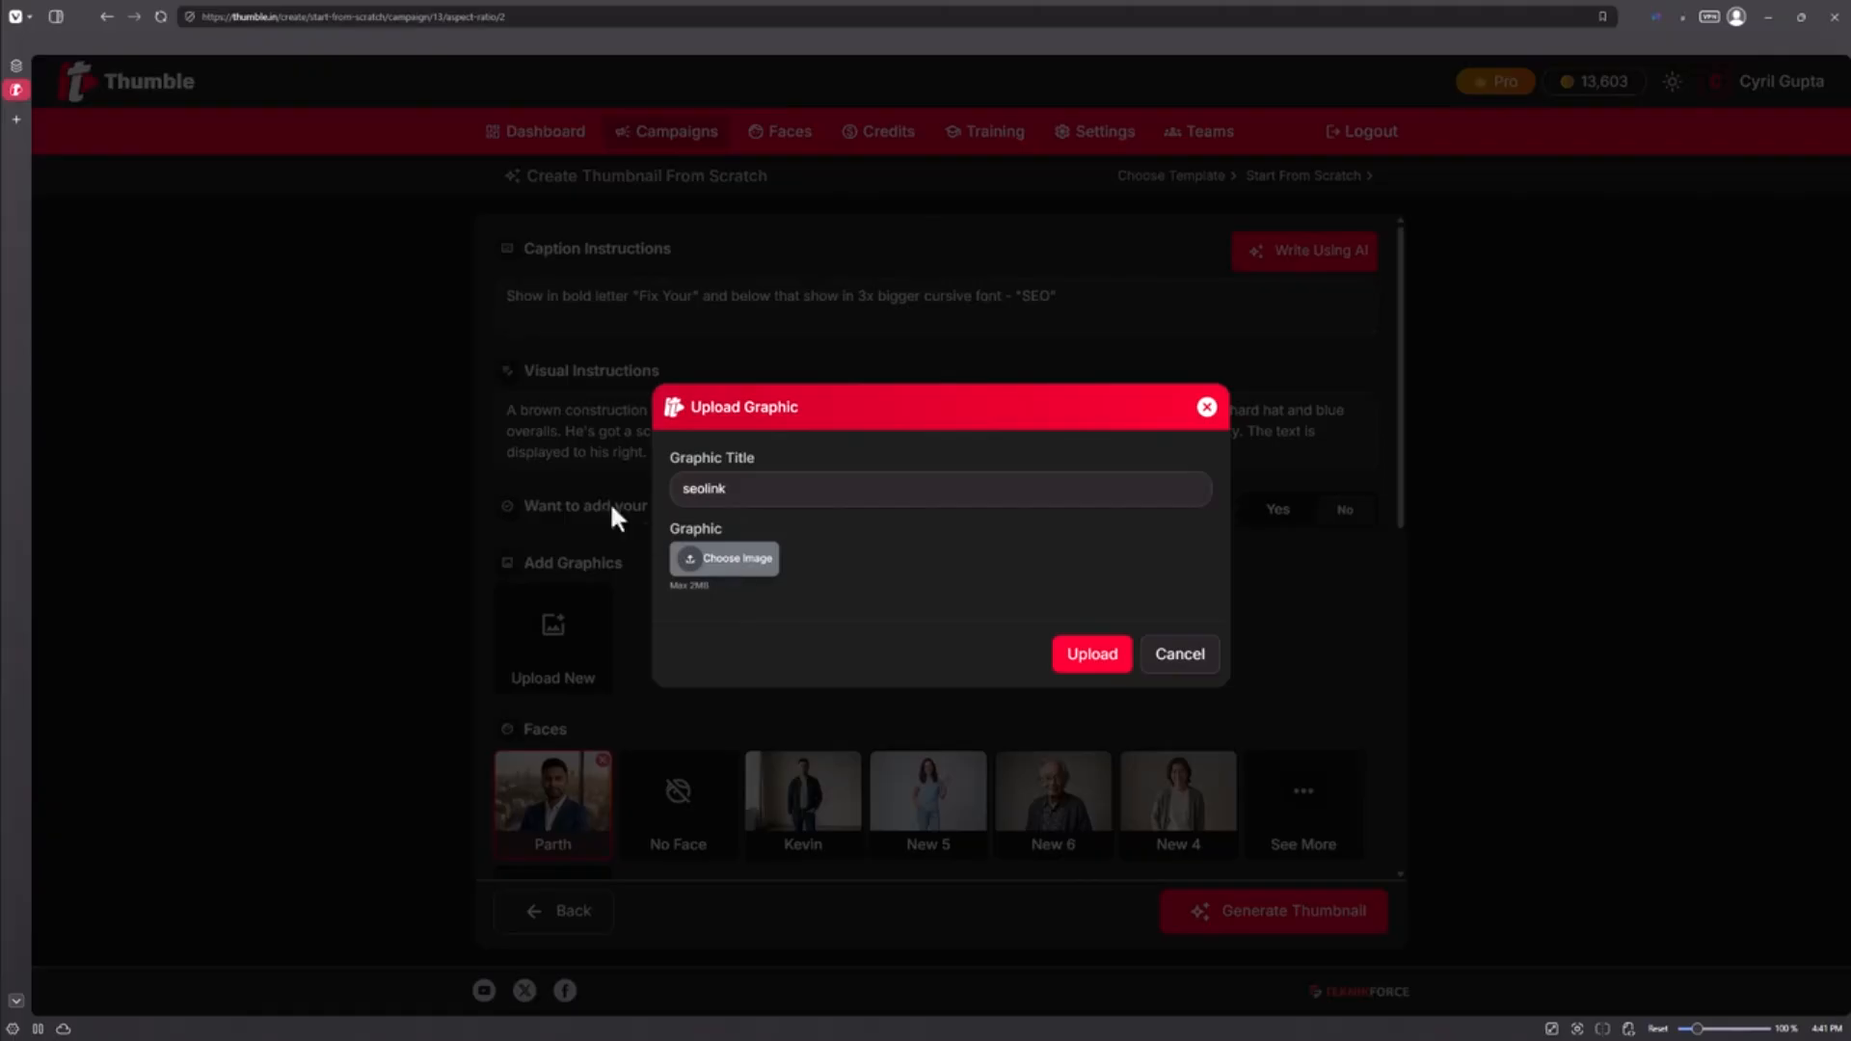
{"action": "double_click", "coordinate": [258, 160]}
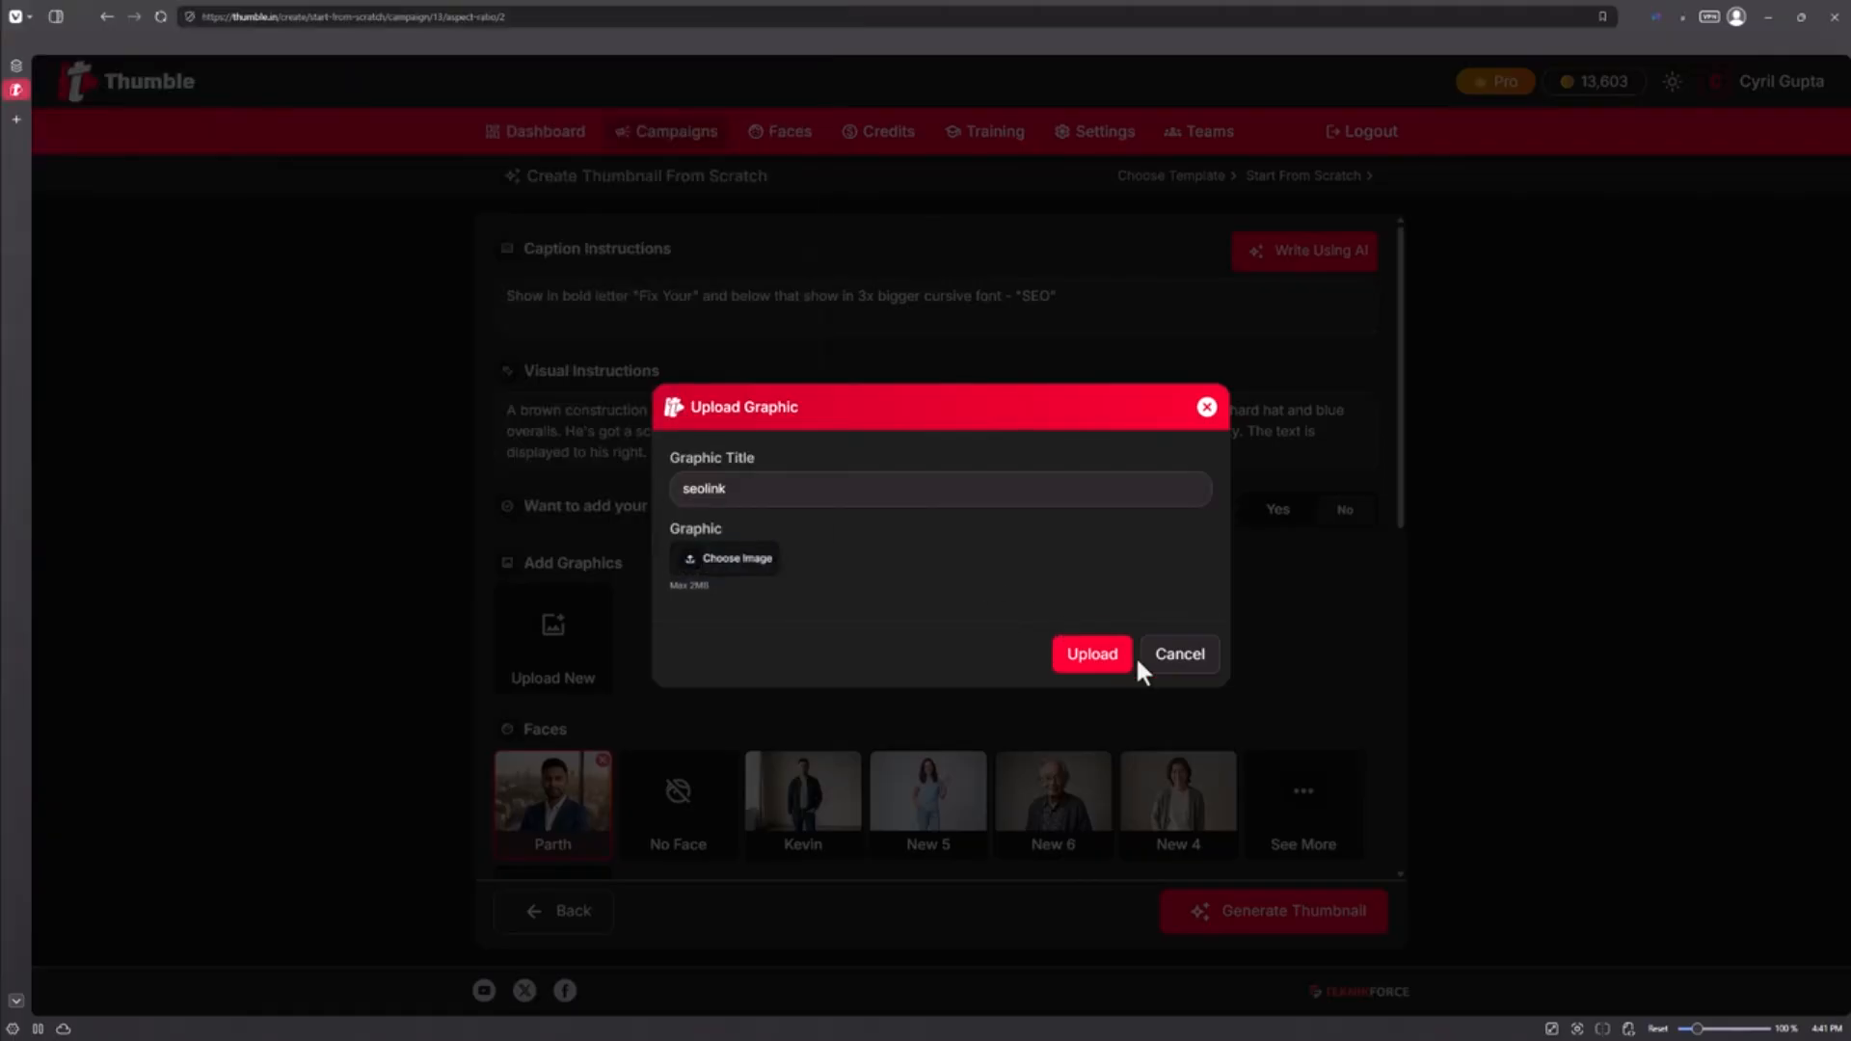
{"action": "left_click", "coordinate": [1099, 703]}
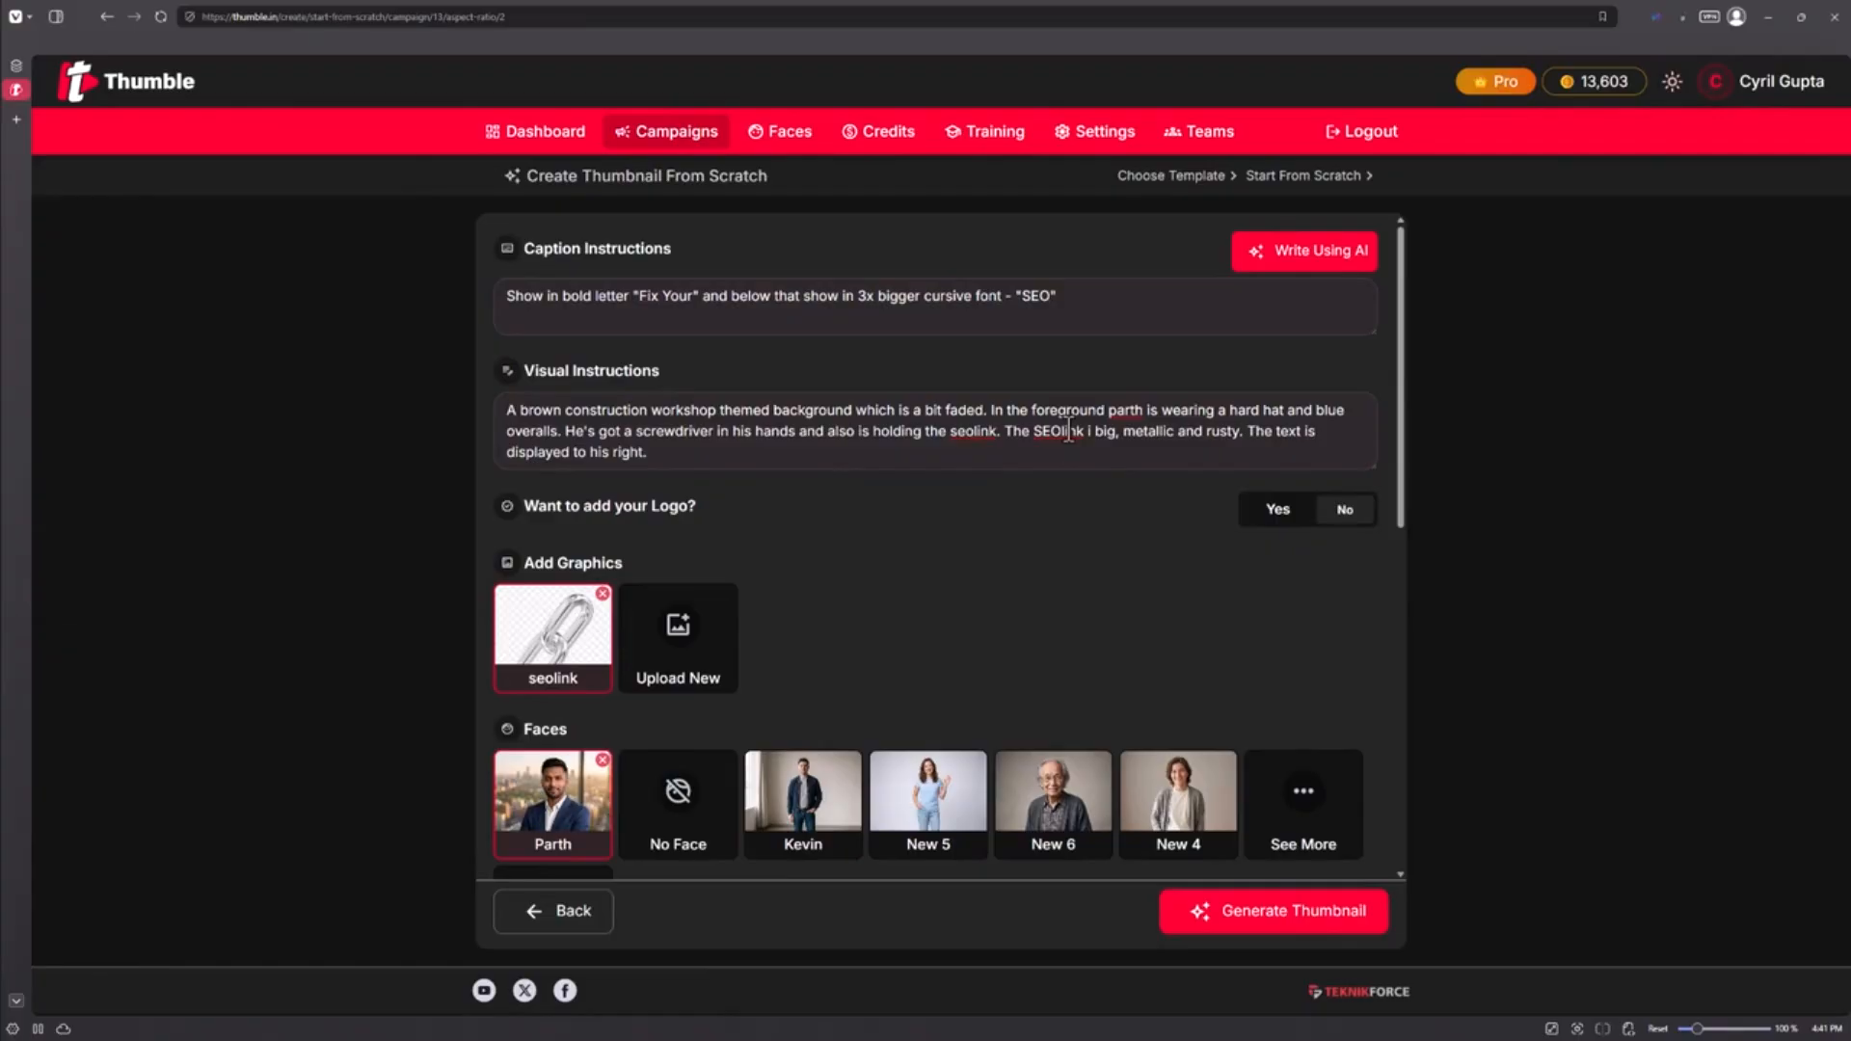
{"action": "left_click", "coordinate": [1099, 442]}
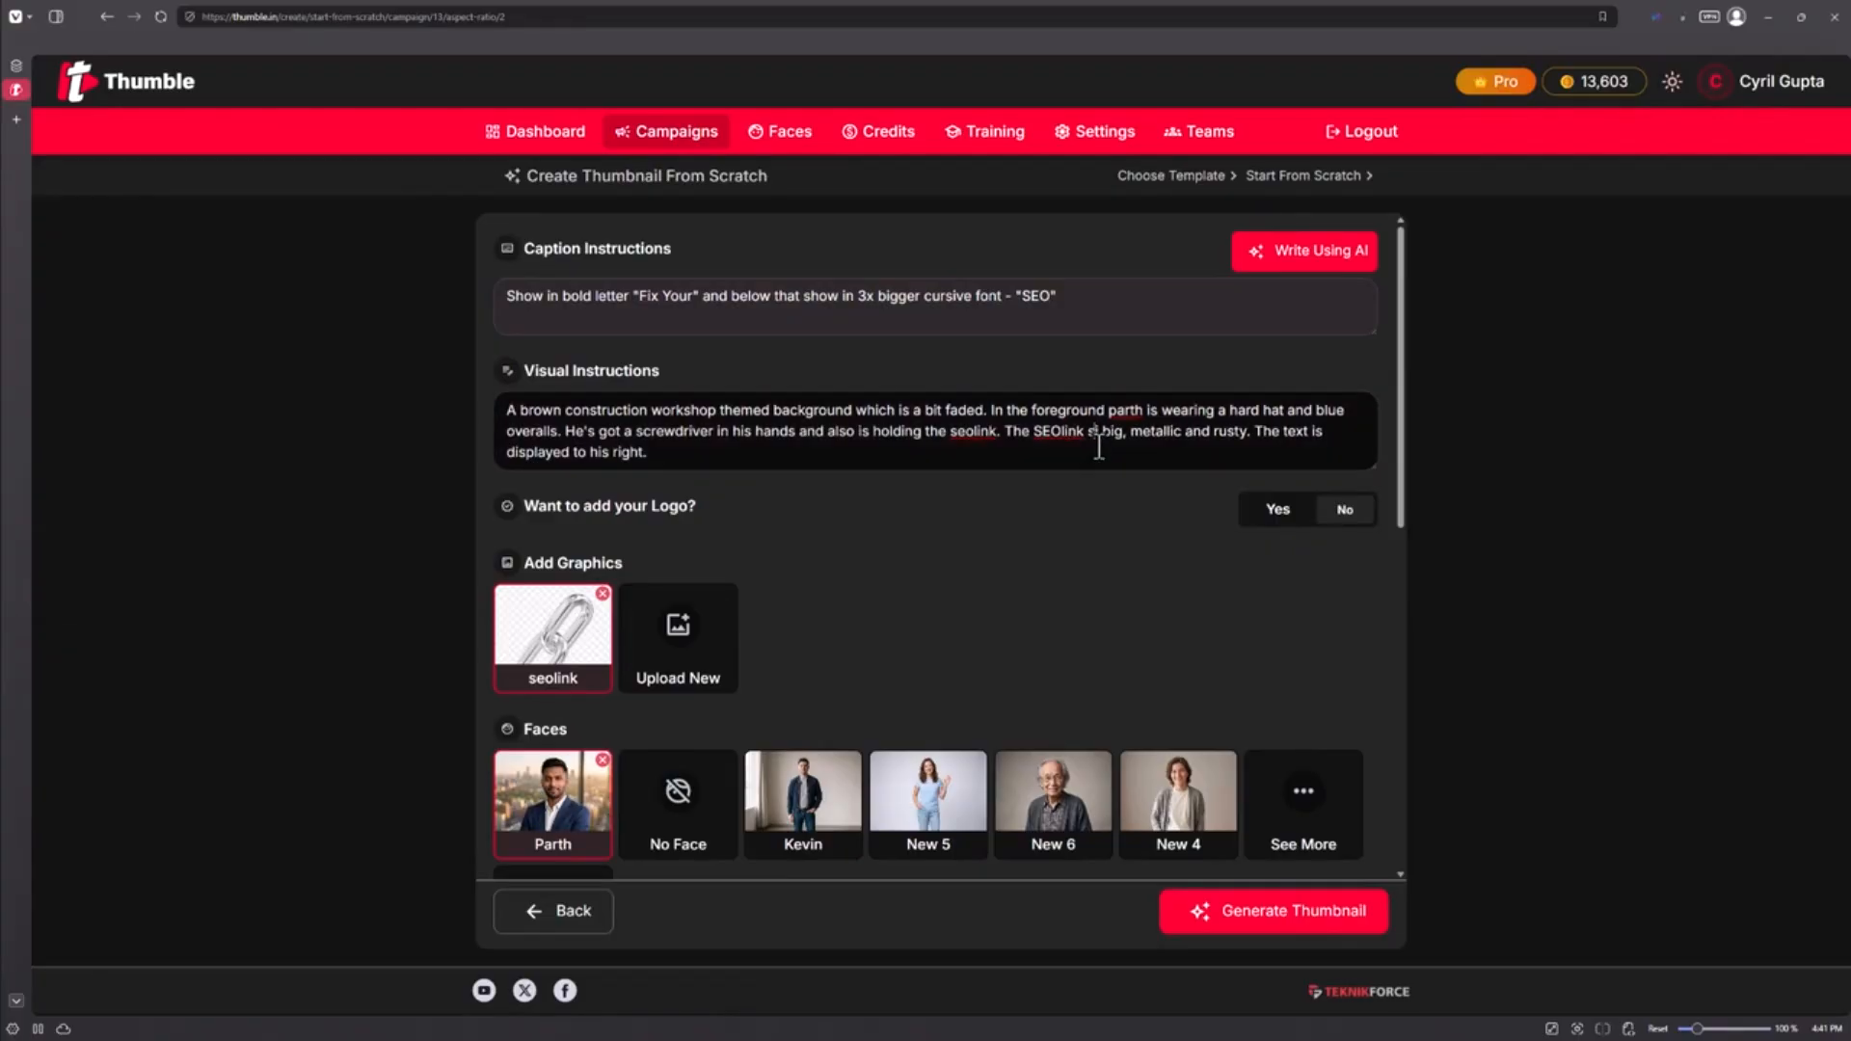
Step: Correct the description to 'is big' and replace 'his' with the first man's name
{"action": "type", "text": "is"}
{"action": "left_click_drag", "start_coordinate": [613, 461], "coordinate": [606, 462]}
{"action": "key", "text": "BackSpace"}
{"action": "key", "text": "ctrl+shift+Left"}
{"action": "type", "text": "parth's"}
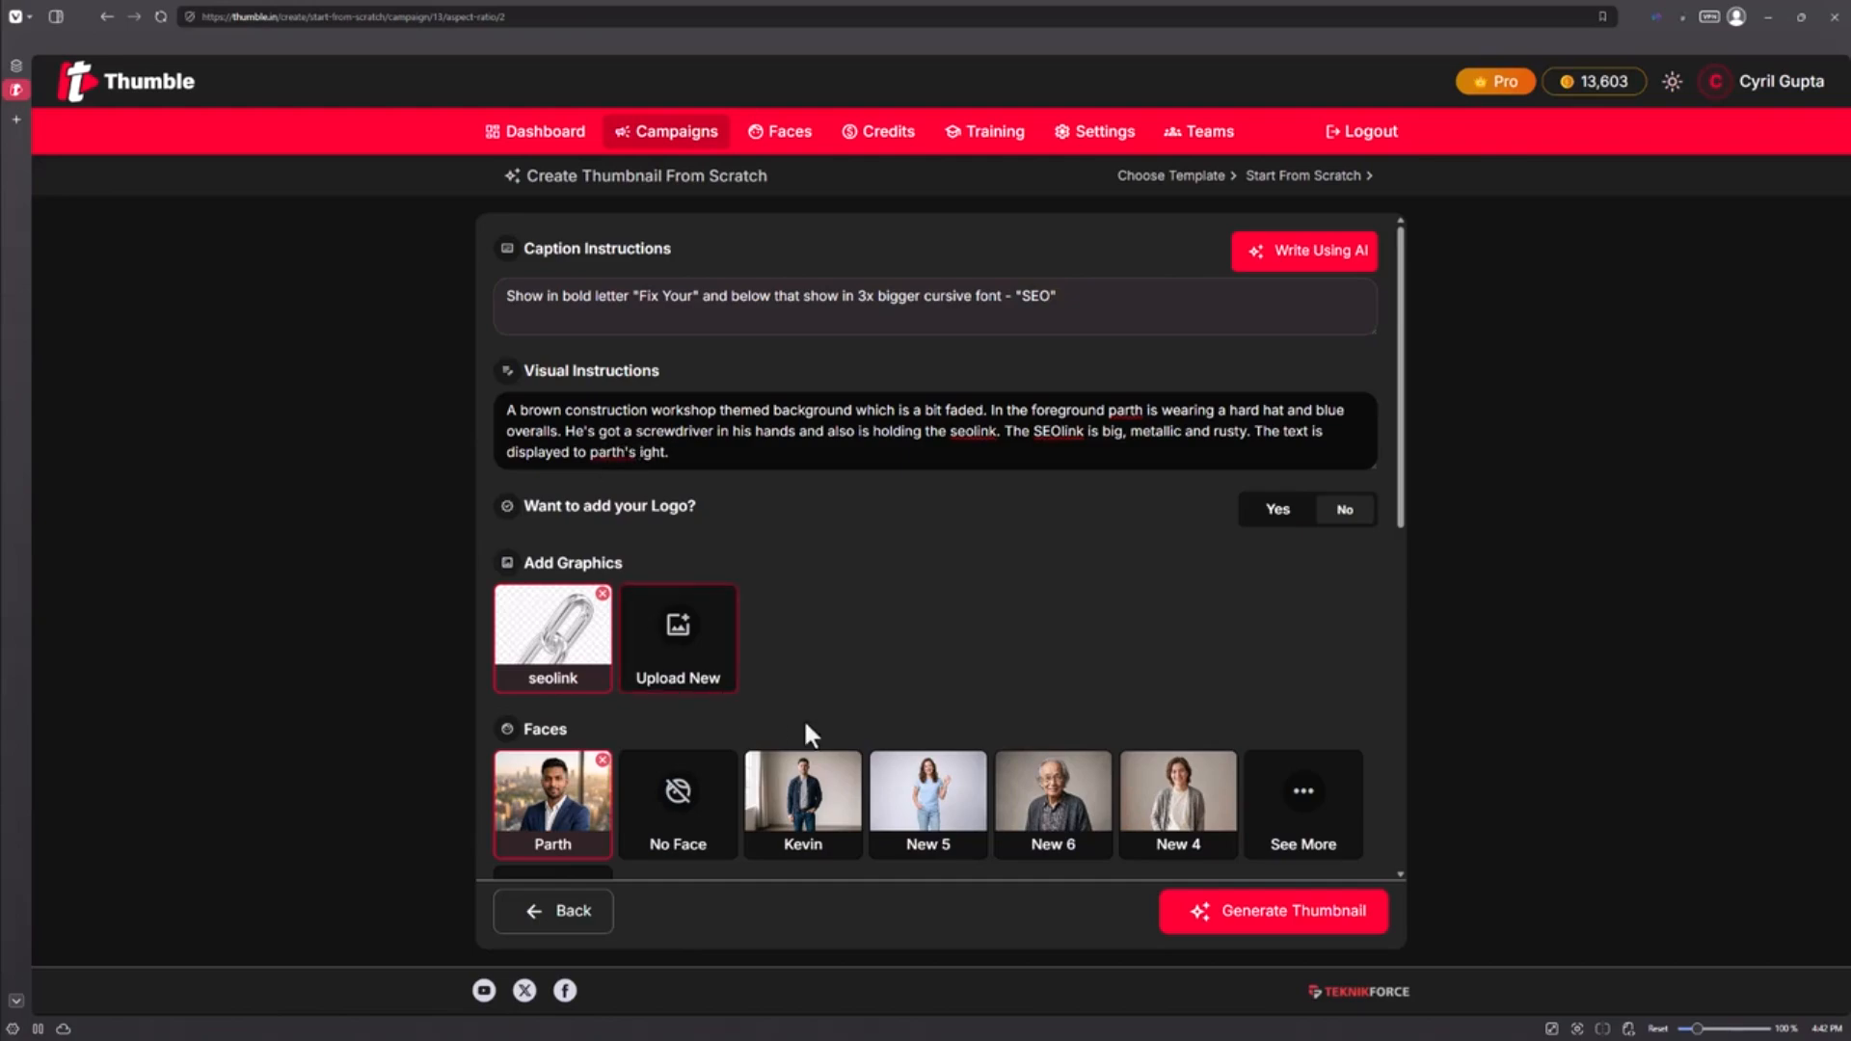
Step: Add a second man's face and describe his head near the left bottom
{"action": "left_click", "coordinate": [803, 792]}
{"action": "left_click", "coordinate": [779, 454]}
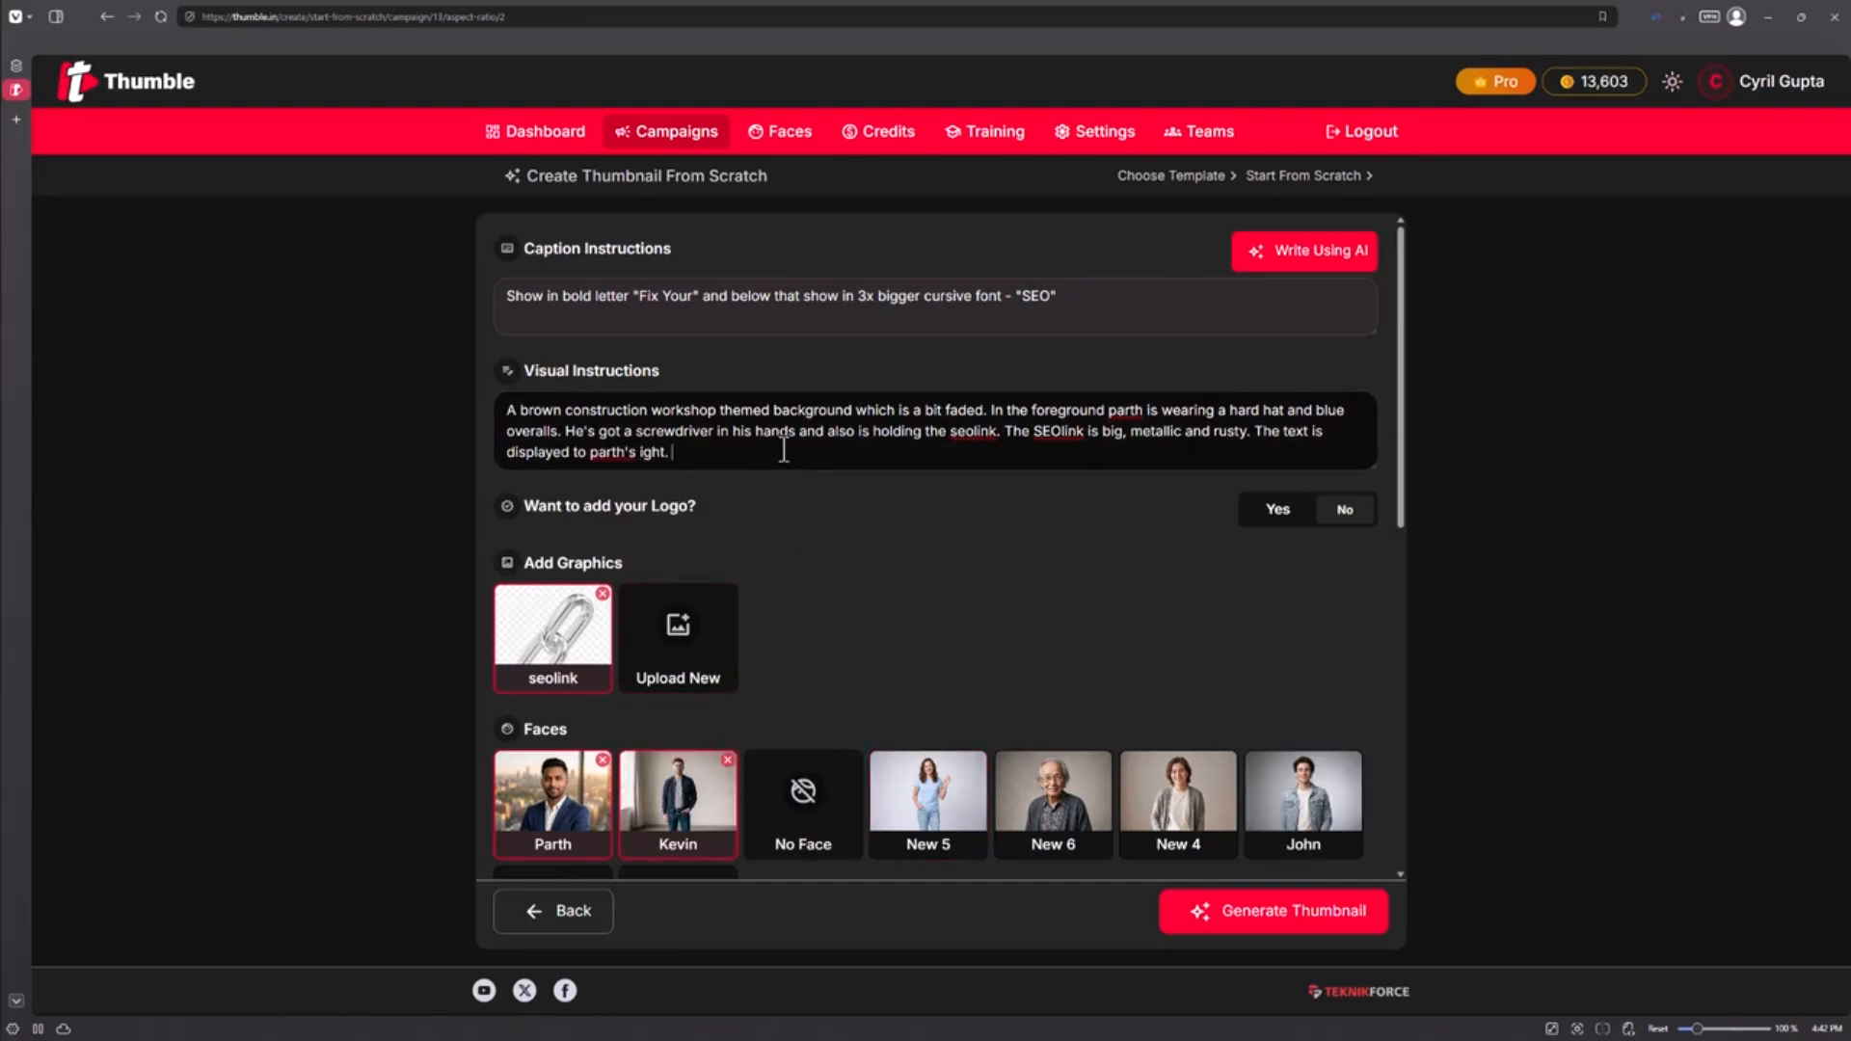
{"action": "type", "text": "Kevin is standin"}
{"action": "key", "text": "BackSpace"}
{"action": "key", "text": "BackSpace"}
{"action": "key", "text": "BackSpace"}
{"action": "key", "text": "BackSpace"}
{"action": "key", "text": "BackSpace"}
{"action": "key", "text": "BackSpace"}
{"action": "key", "text": "BackSpace"}
{"action": "key", "text": "BackSpace"}
{"action": "key", "text": "BackSpace"}
{"action": "key", "text": "BackSpace"}
{"action": "key", "text": "BackSpace"}
{"action": "key", "text": "BackSpace"}
{"action": "key", "text": "BackSpace"}
{"action": "key", "text": "BackSpace"}
{"action": "key", "text": "BackSpace"}
{"action": "key", "text": "BackSpace"}
{"action": "key", "text": "BackSpace"}
{"action": "key", "text": "BackSpace"}
{"action": "key", "text": "BackSpace"}
{"action": "key", "text": "BackSpace"}
{"action": "type", "text": "near the left bottom end. HE's looking shocked."}
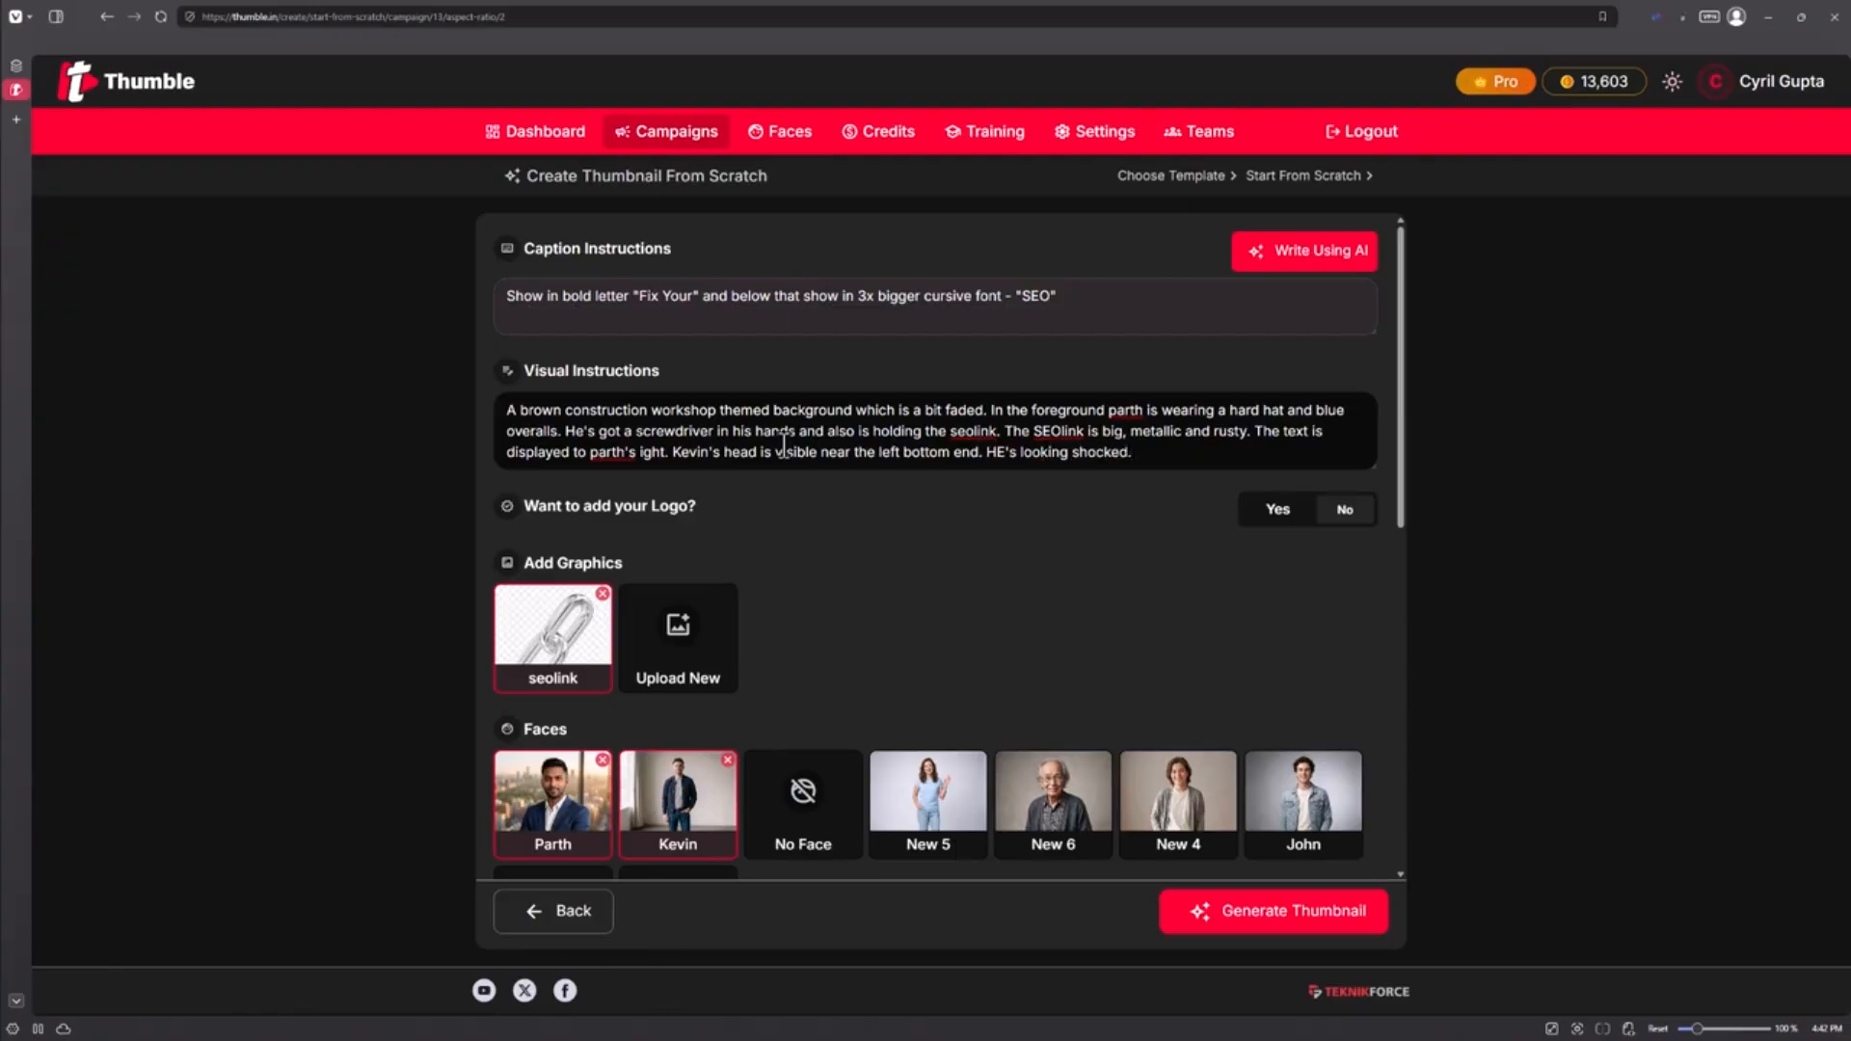
{"action": "scroll", "coordinate": [783, 445], "scroll_direction": "down", "scroll_amount": 3}
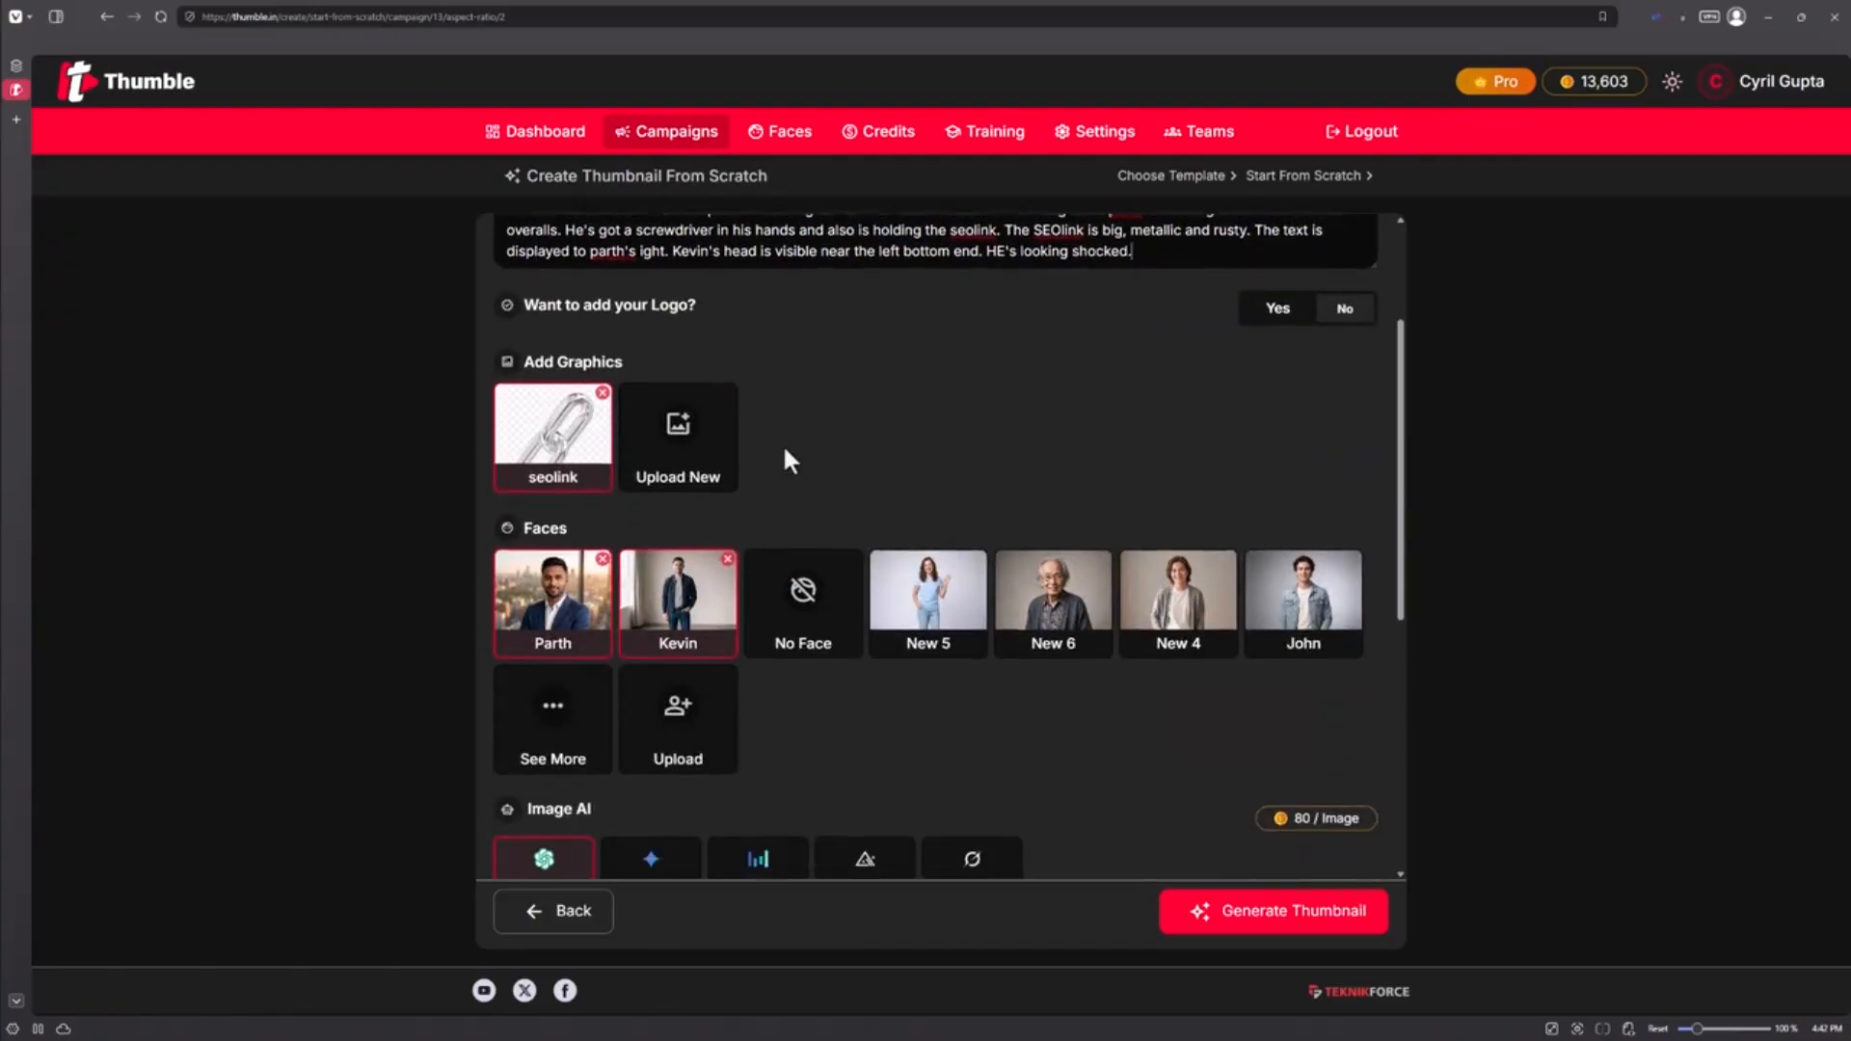
Step: Generate the workshop thumbnail with the Realistic style kept selected
{"action": "scroll", "coordinate": [783, 449], "scroll_direction": "down", "scroll_amount": 4}
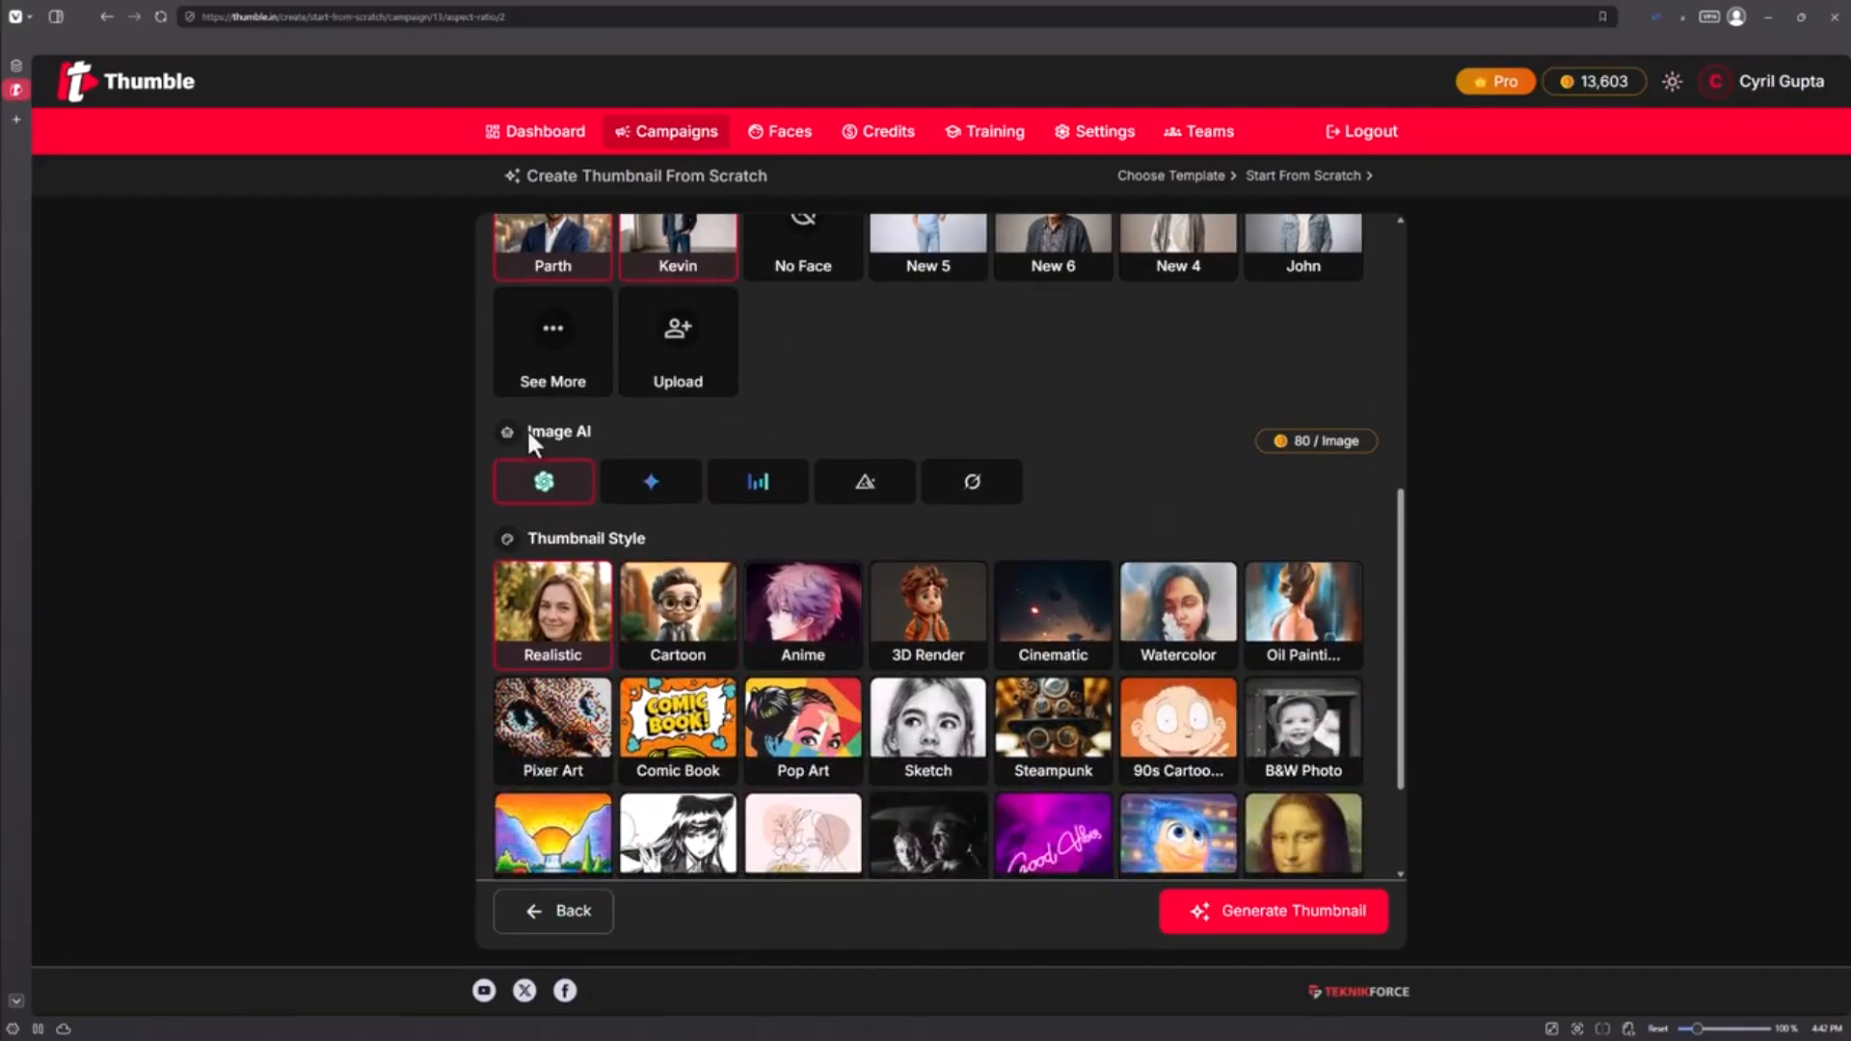
{"action": "scroll", "coordinate": [798, 537], "scroll_direction": "down", "scroll_amount": 2}
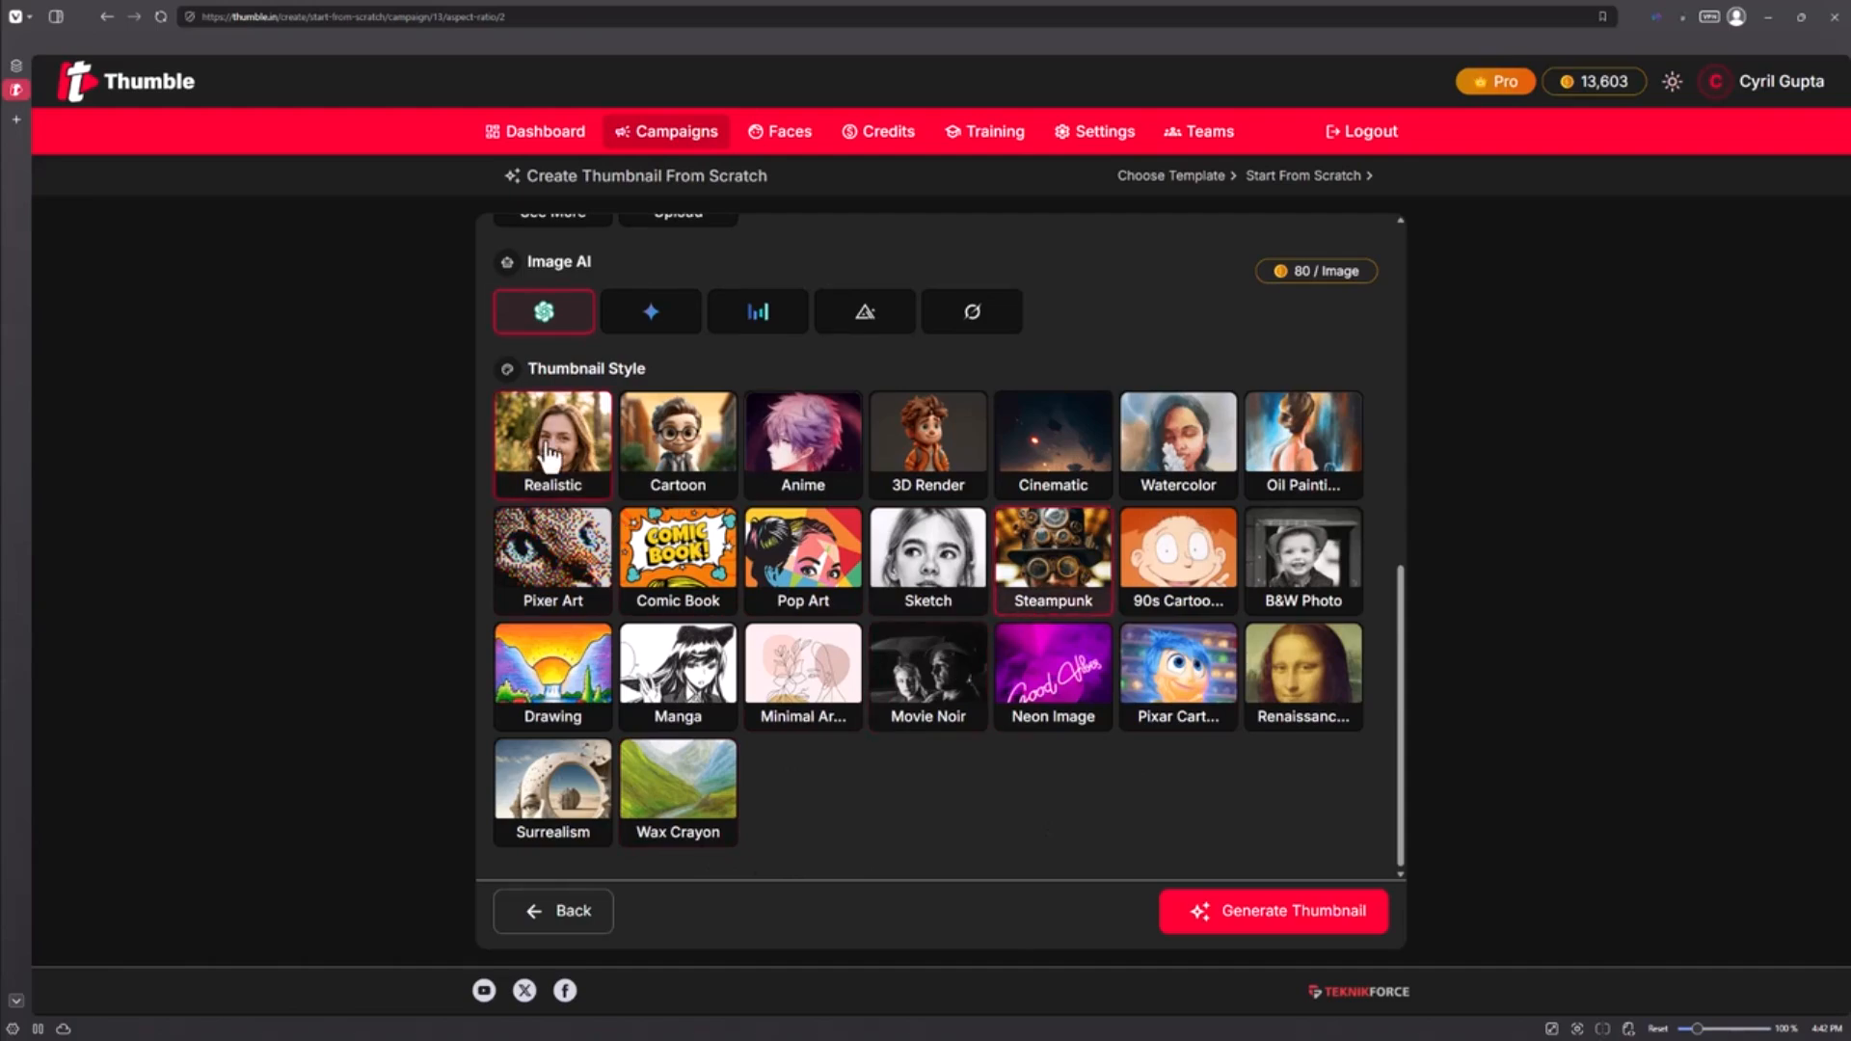
{"action": "scroll", "coordinate": [694, 405], "scroll_direction": "up", "scroll_amount": 4}
{"action": "scroll", "coordinate": [694, 430], "scroll_direction": "down", "scroll_amount": 3}
{"action": "scroll", "coordinate": [695, 434], "scroll_direction": "up", "scroll_amount": 3}
{"action": "scroll", "coordinate": [695, 443], "scroll_direction": "down", "scroll_amount": 3}
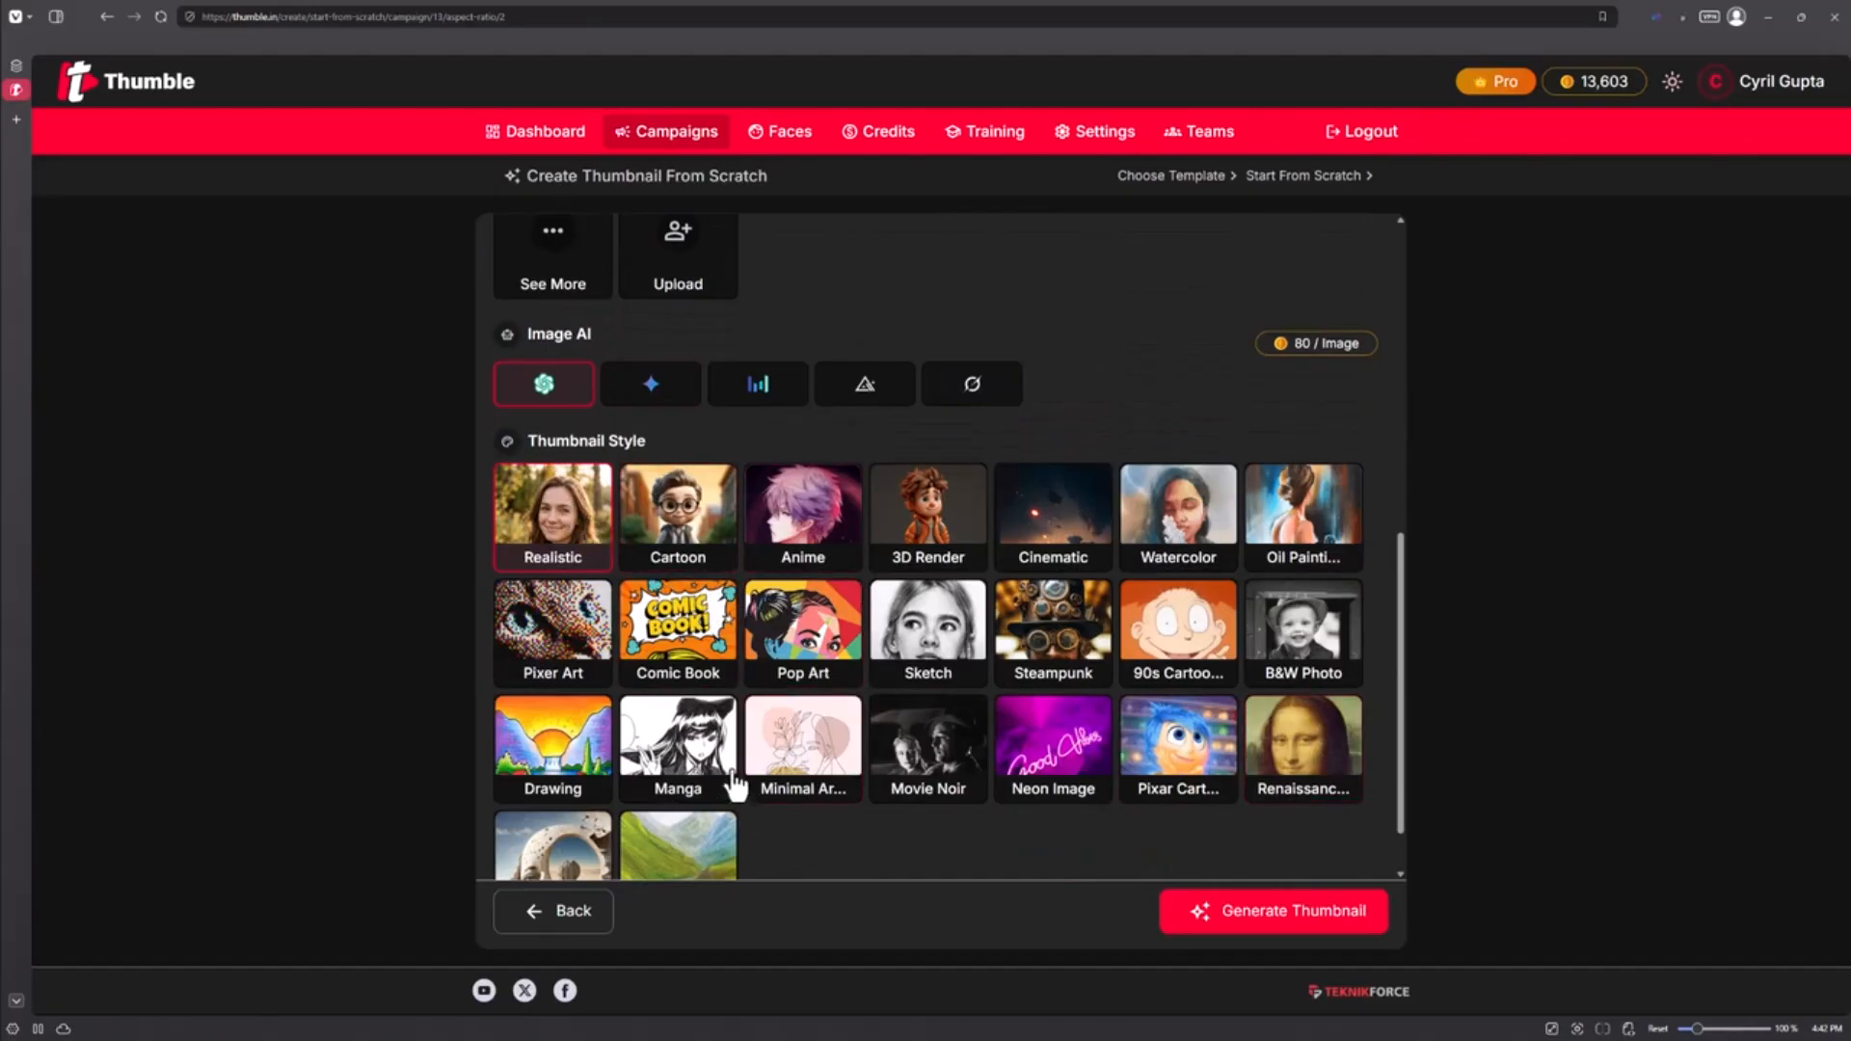
{"action": "scroll", "coordinate": [598, 585], "scroll_direction": "down", "scroll_amount": 1}
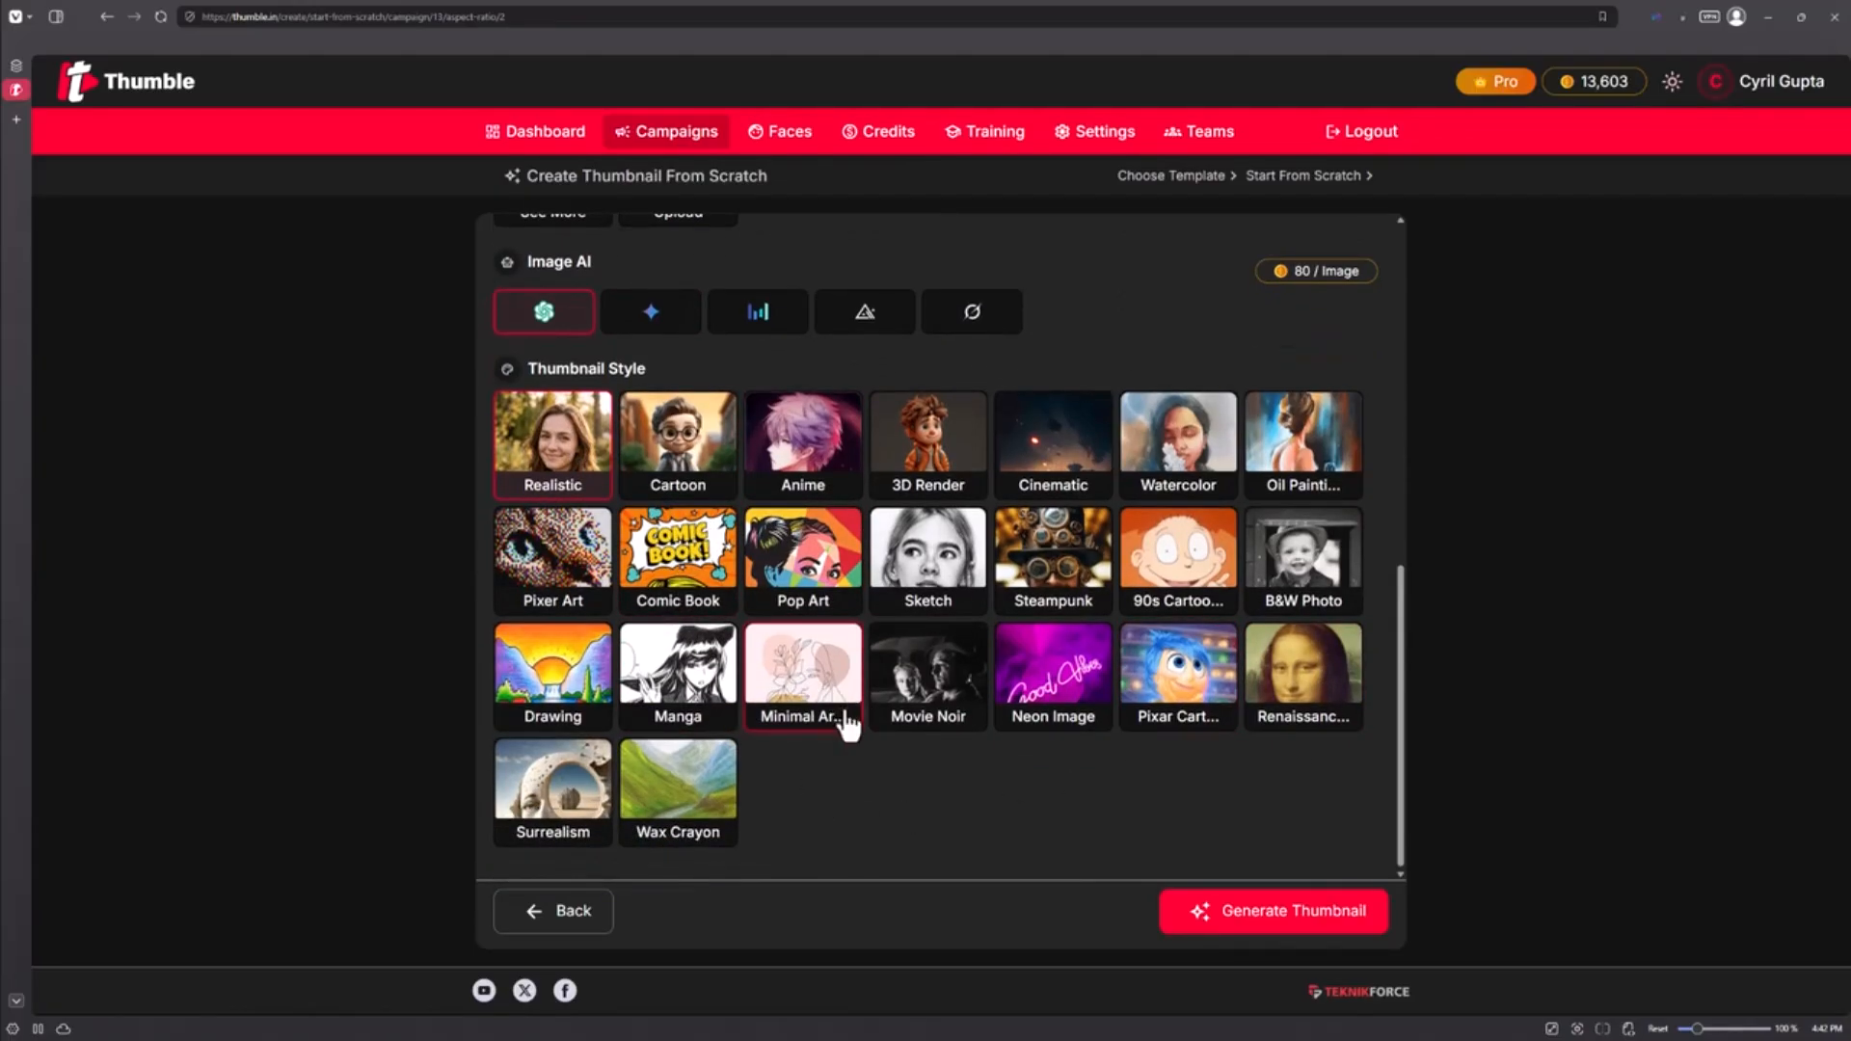
{"action": "left_click", "coordinate": [1278, 927]}
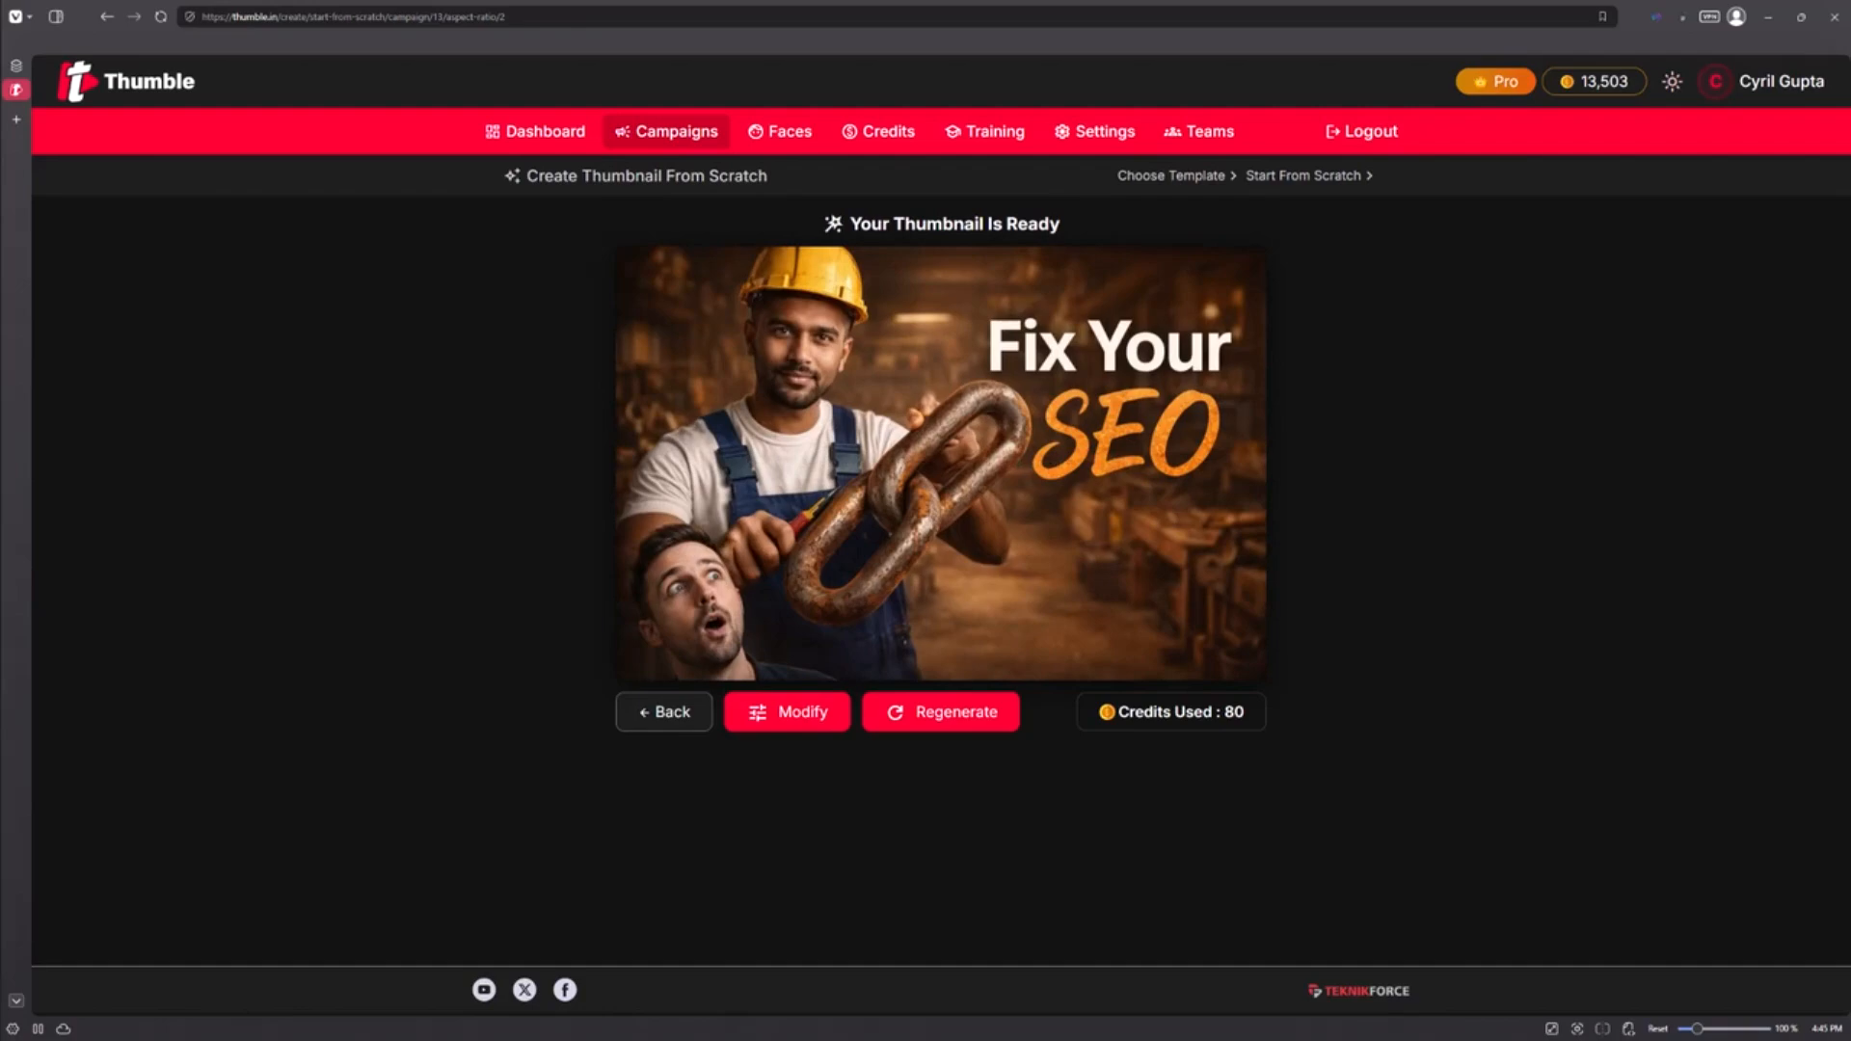
Step: Navigate back and open Face Swap in the AI Tools campaign
{"action": "left_click", "coordinate": [640, 712]}
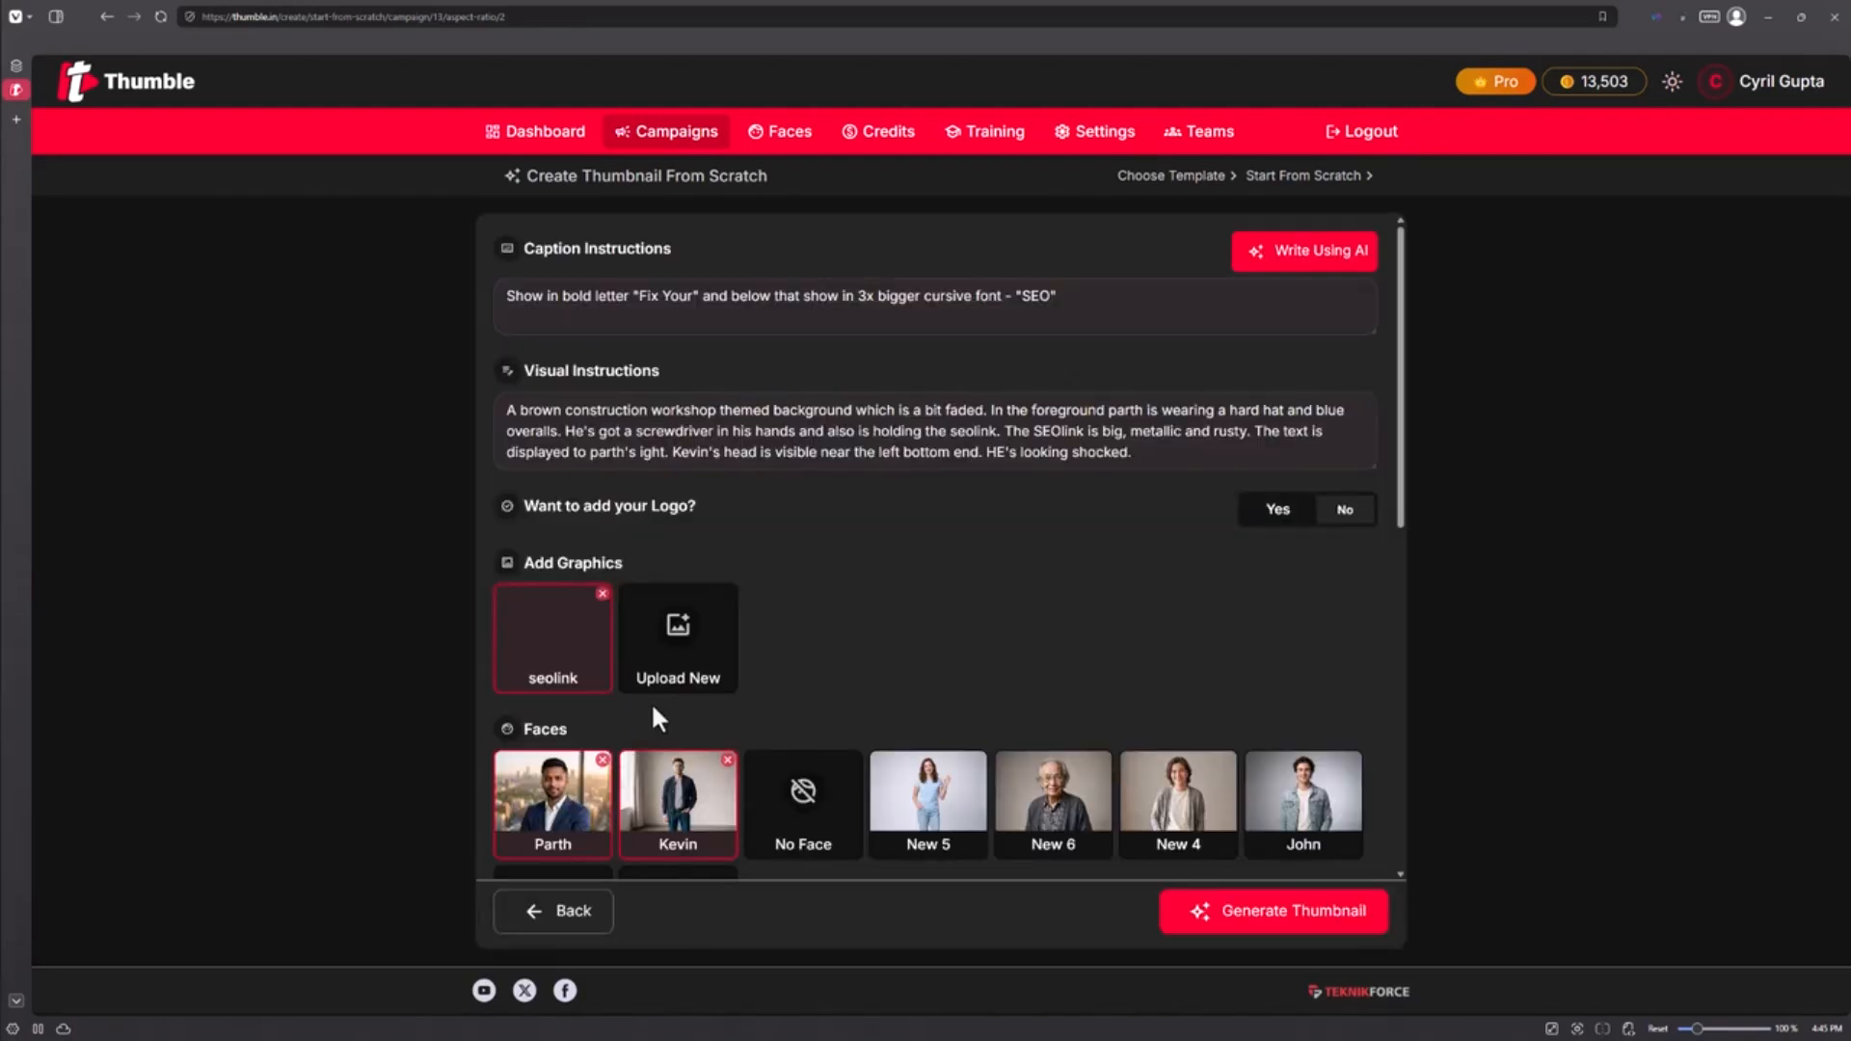
{"action": "left_click", "coordinate": [545, 916]}
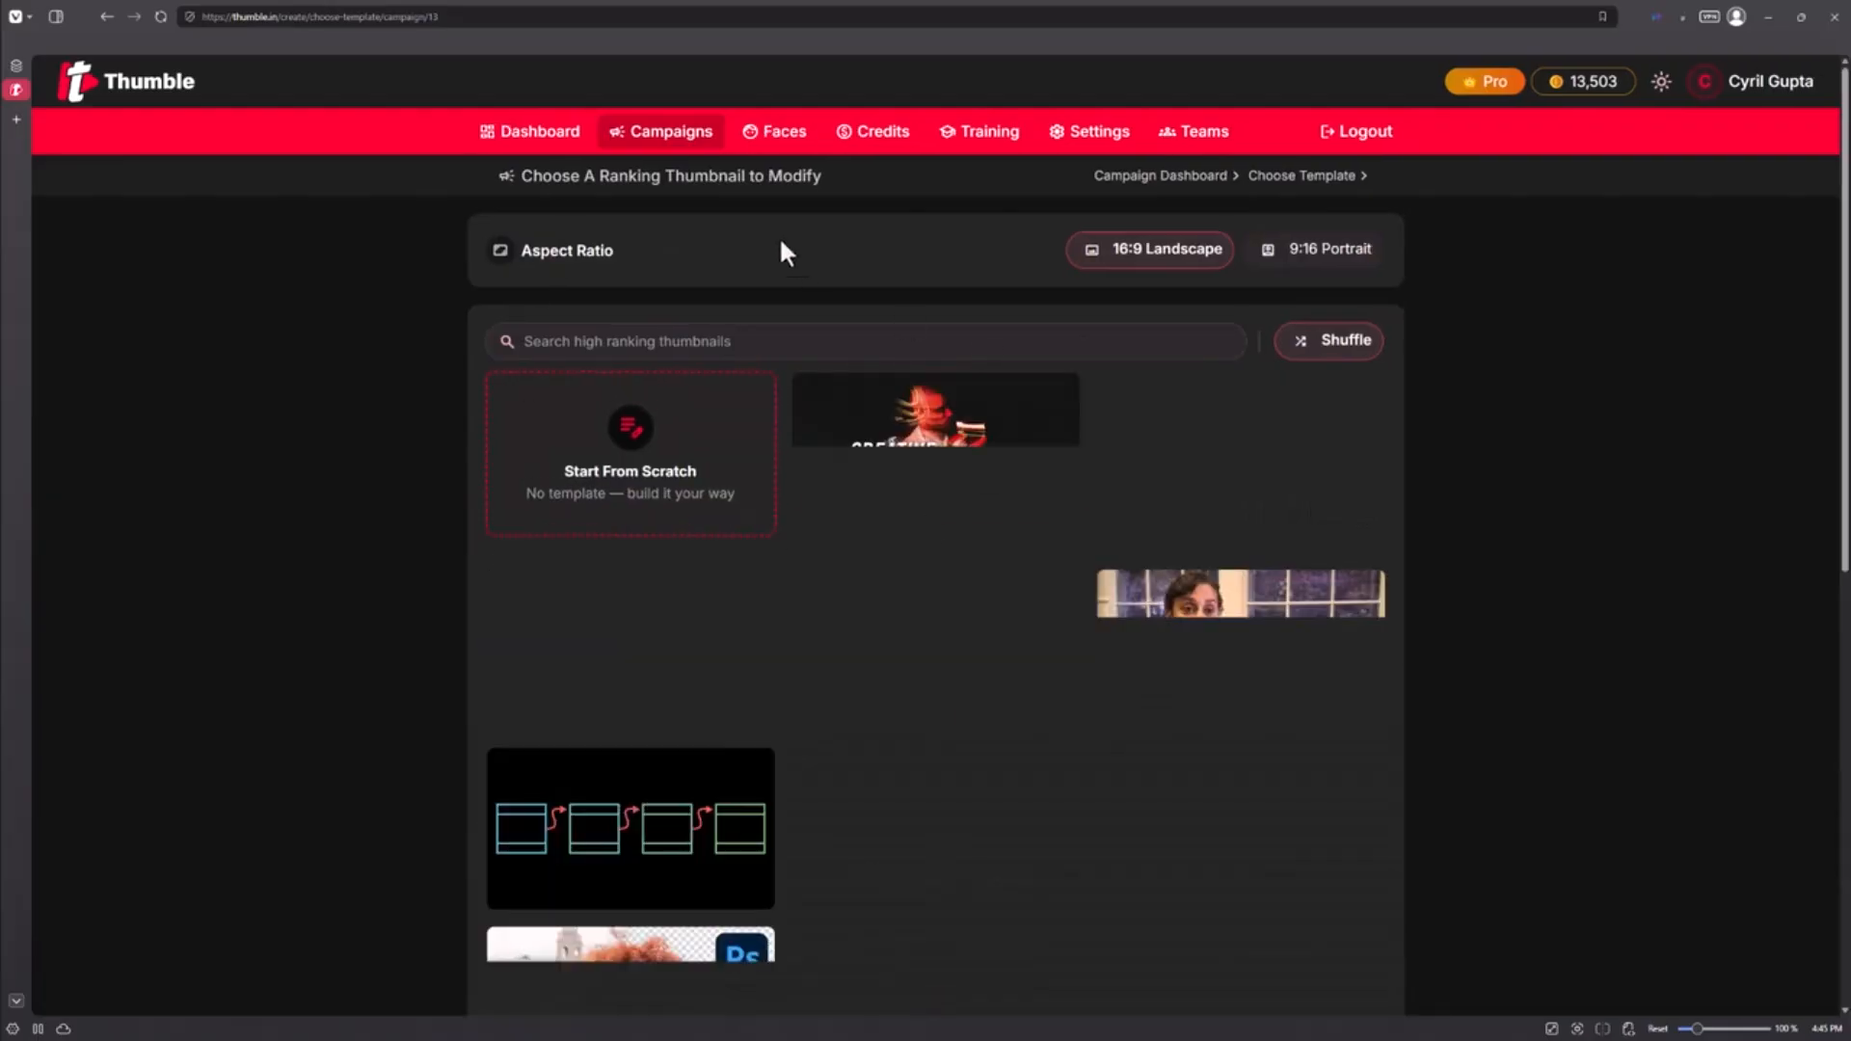
{"action": "left_click", "coordinate": [632, 134]}
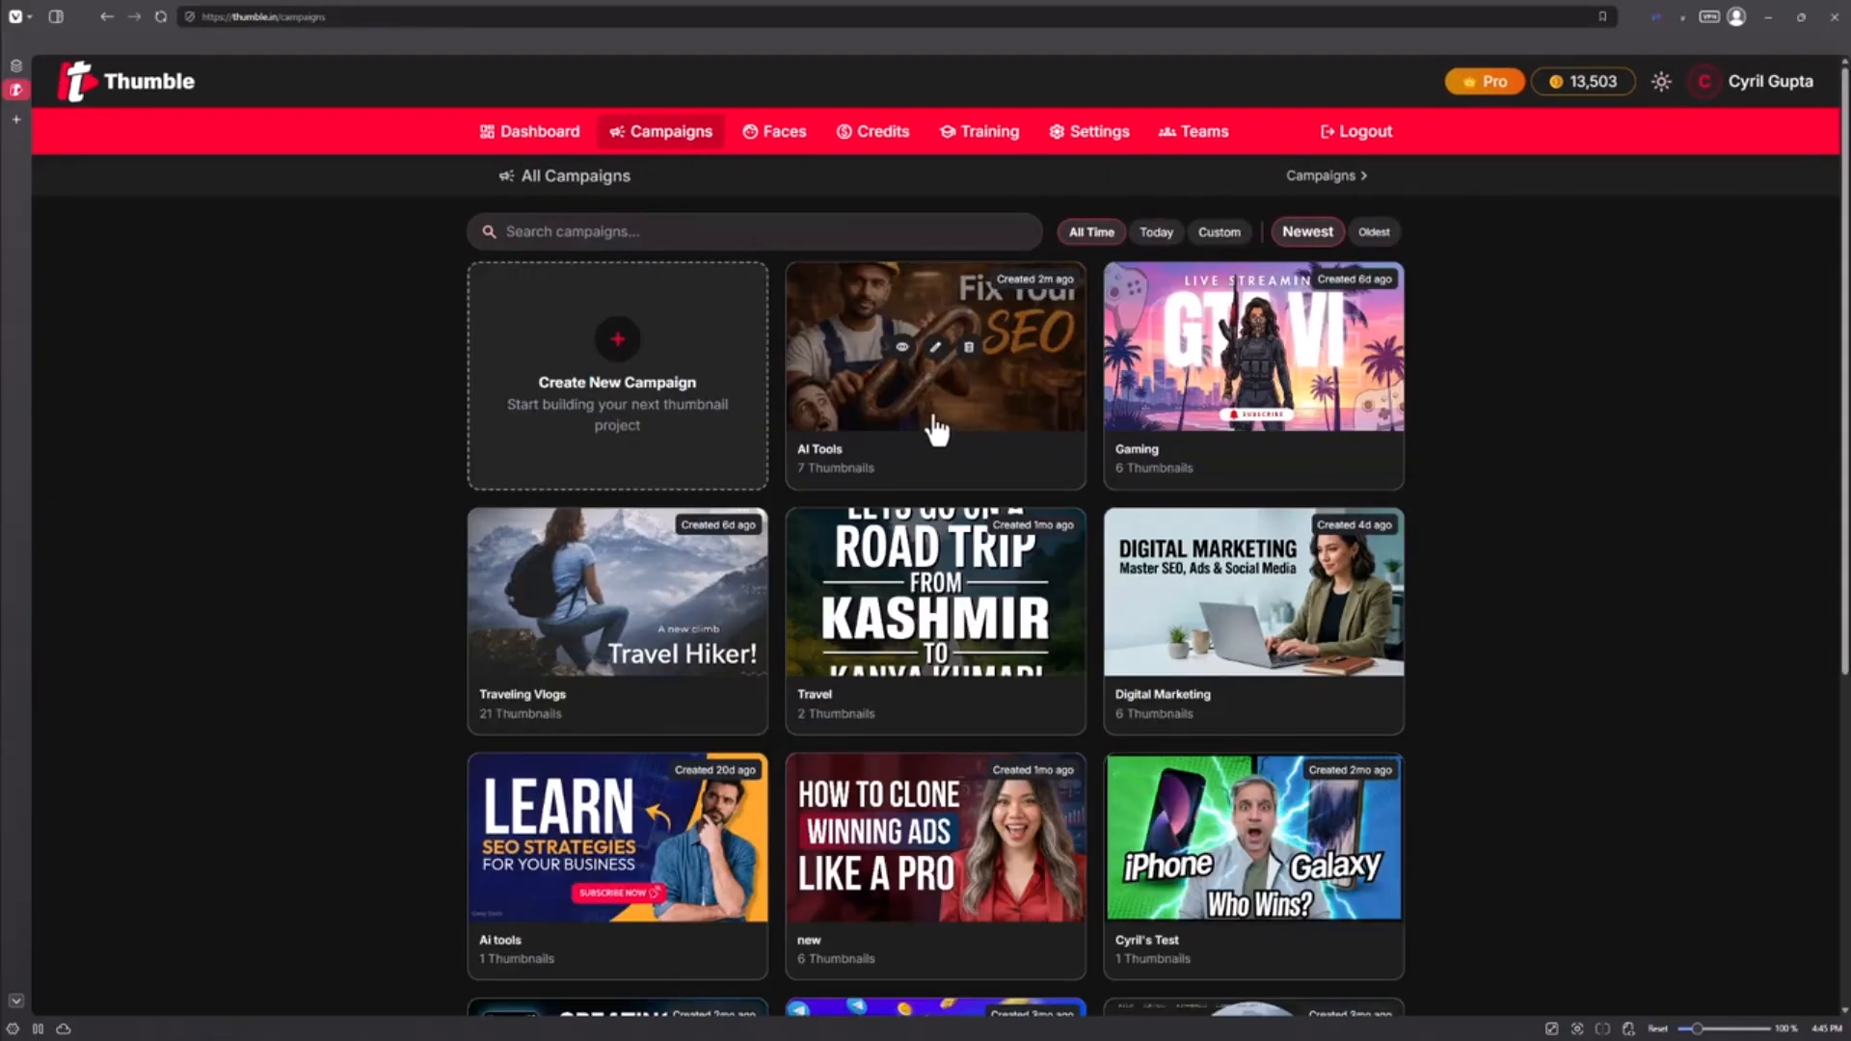
{"action": "left_click", "coordinate": [935, 429]}
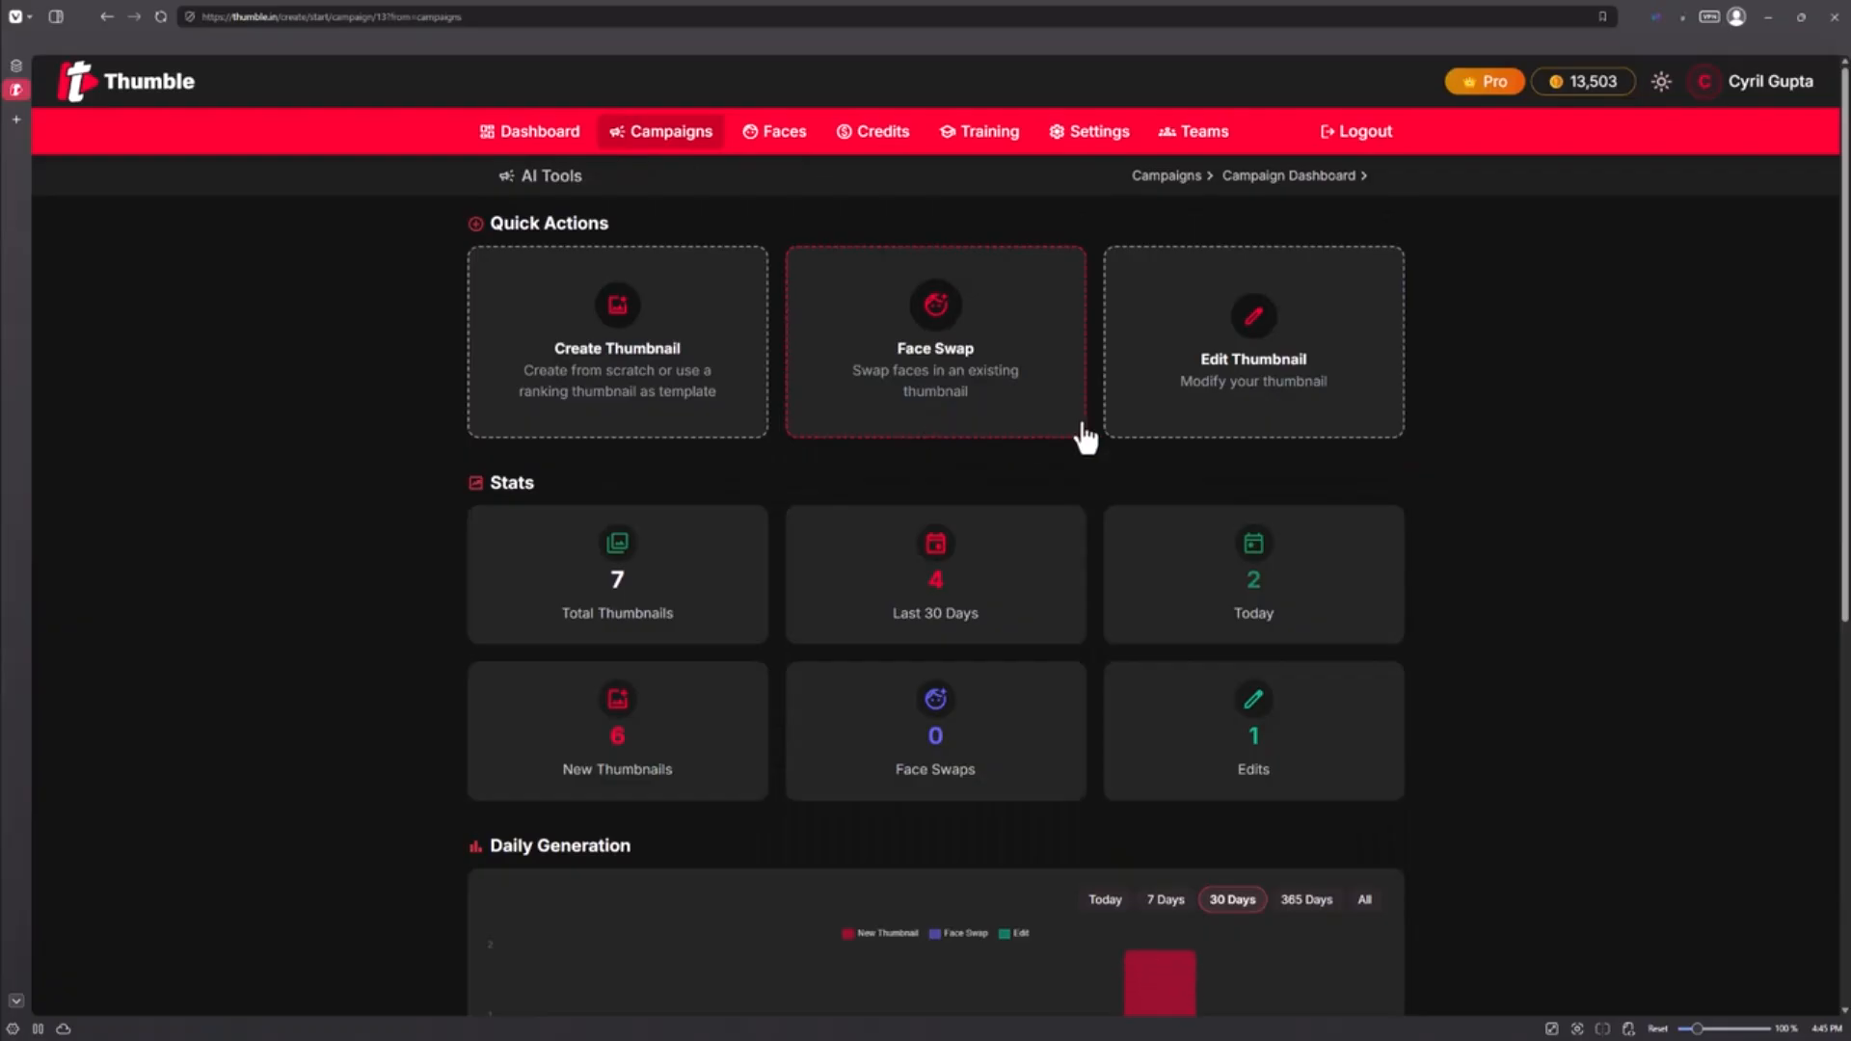
{"action": "left_click", "coordinate": [1001, 407]}
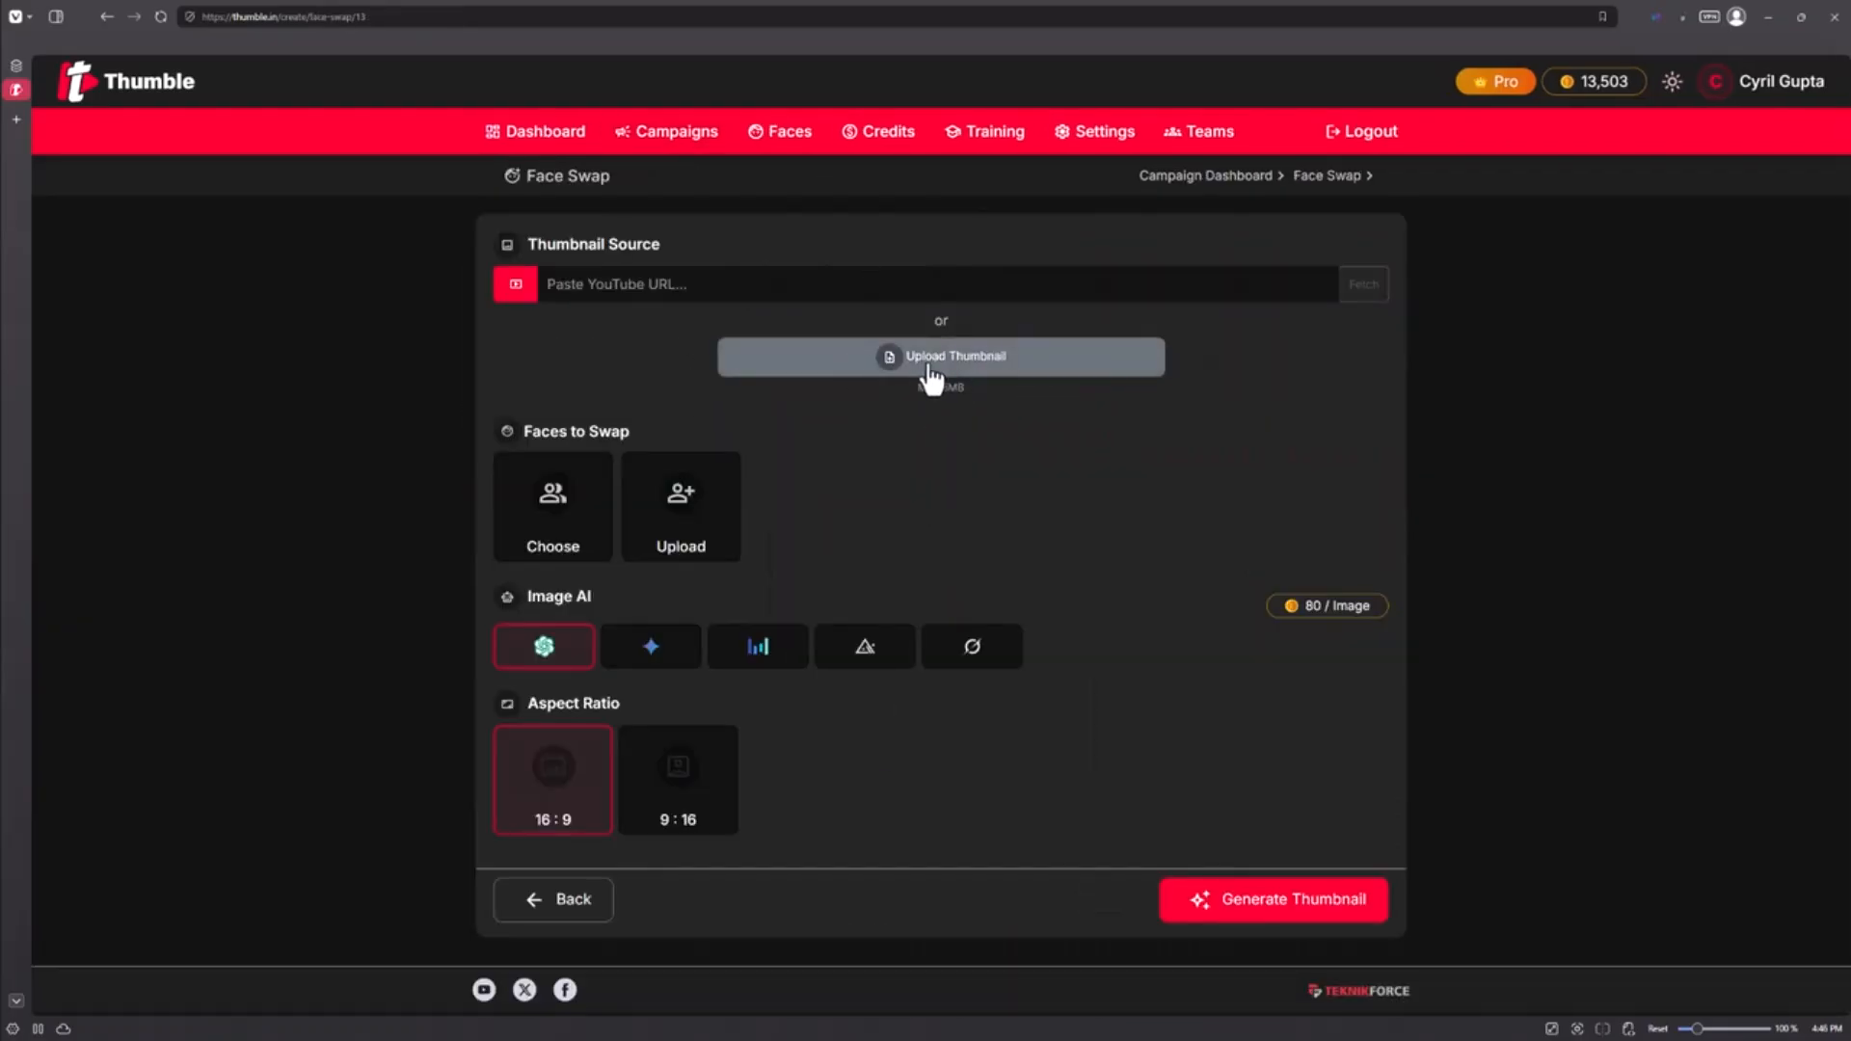
Step: Upload the Fix Your SEO hard-hat image as the face-swap thumbnail source
{"action": "left_click", "coordinate": [764, 285]}
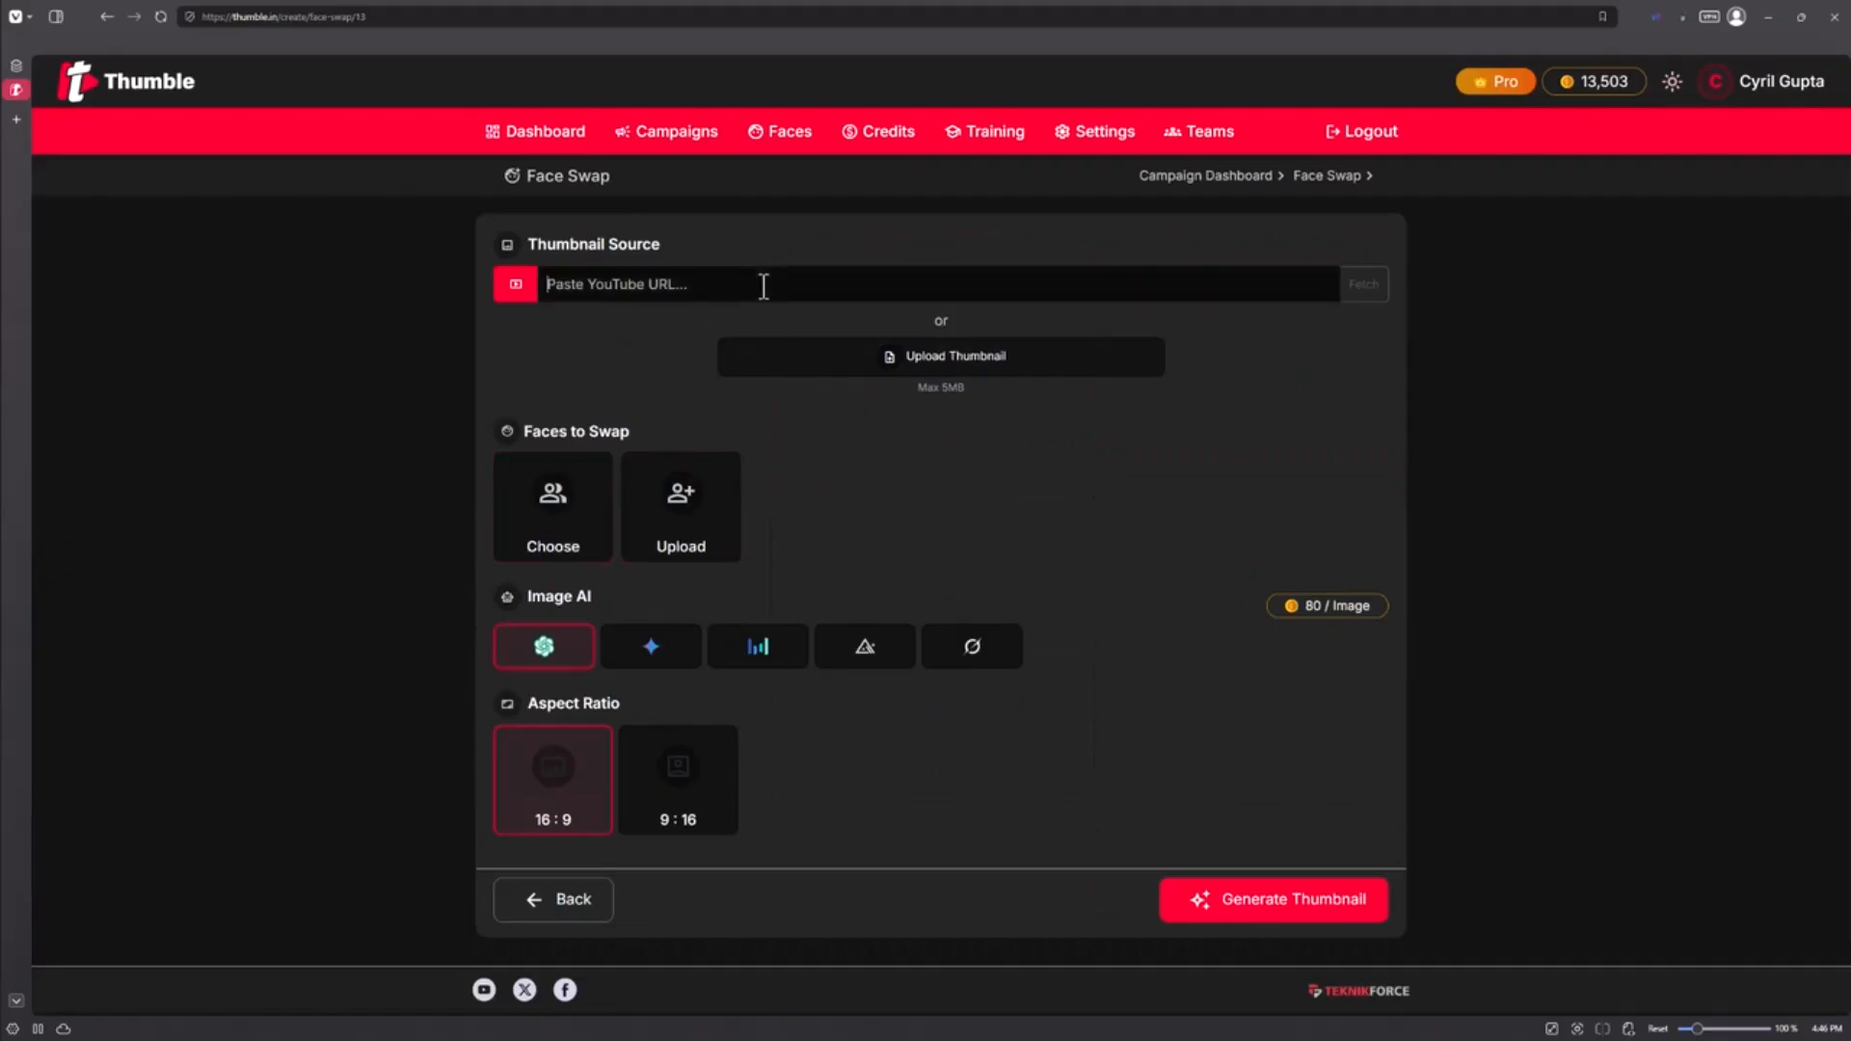
{"action": "left_click", "coordinate": [919, 368]}
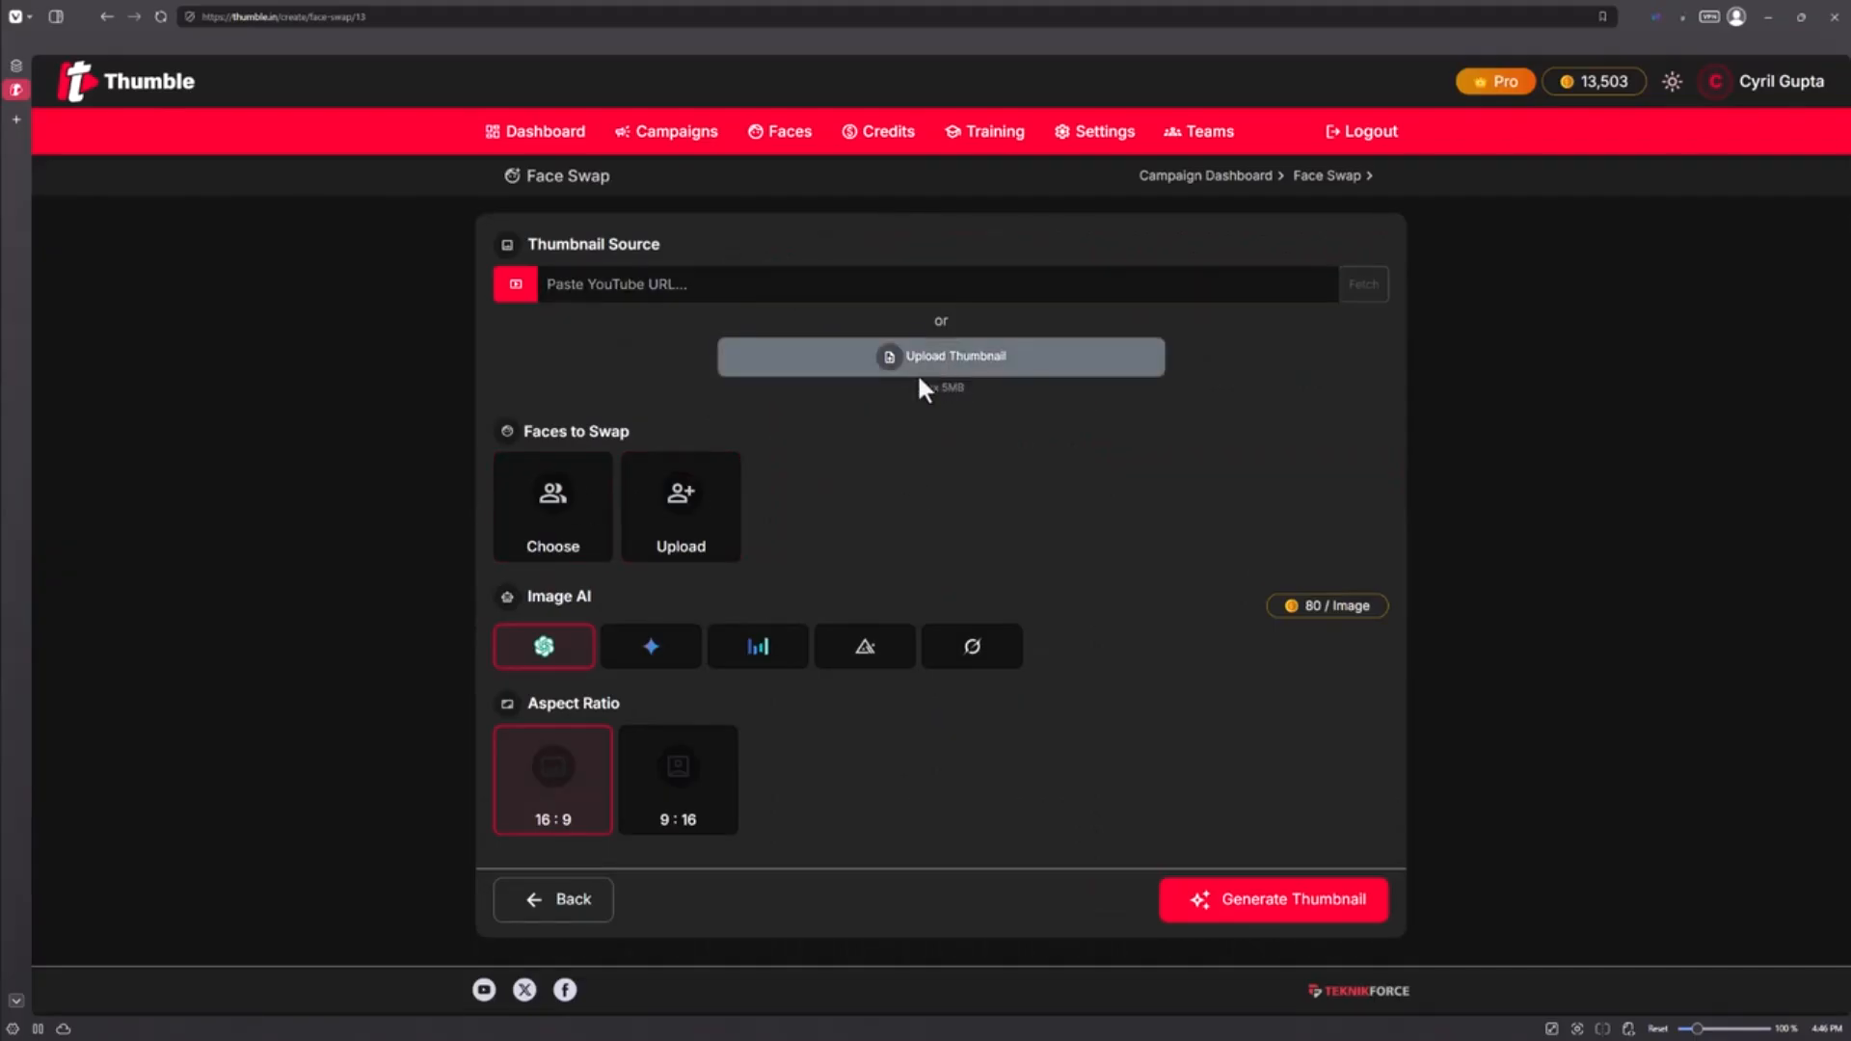
{"action": "double_click", "coordinate": [159, 160]}
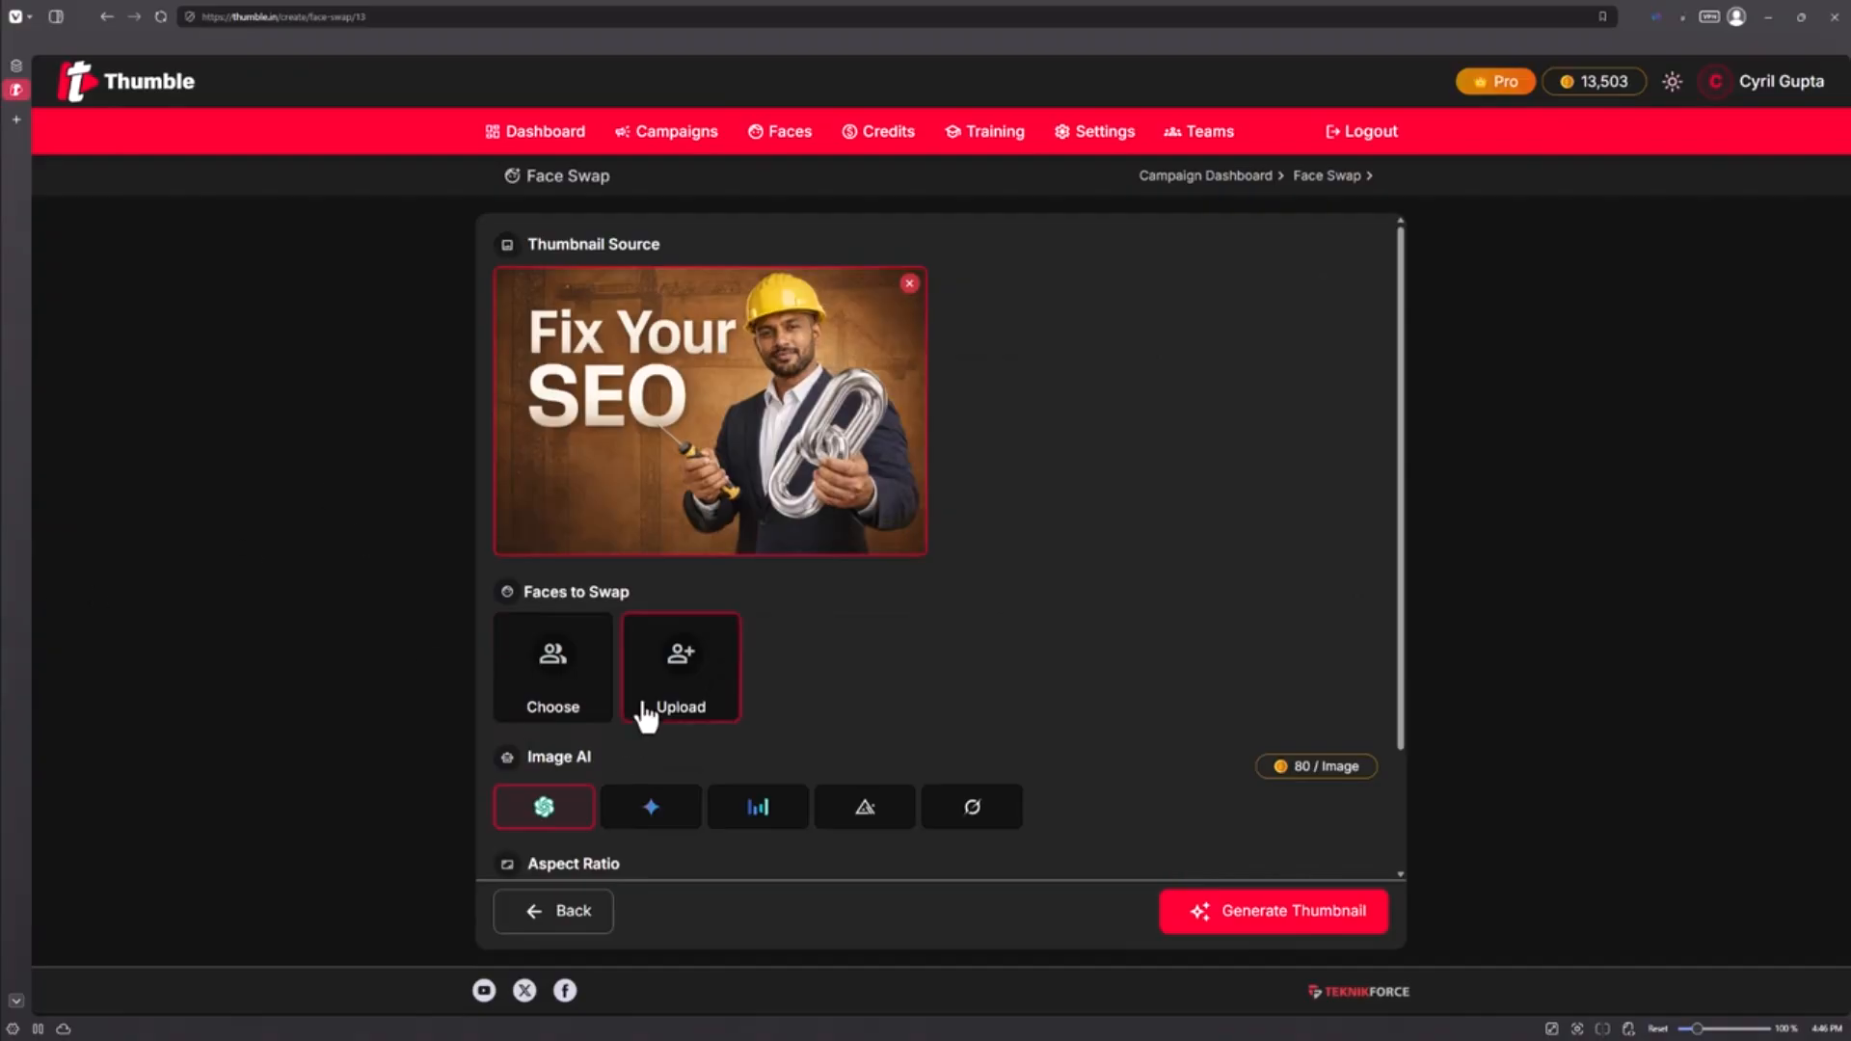
Step: Choose only the grey-haired man's saved face for the swap
{"action": "left_click", "coordinate": [603, 692]}
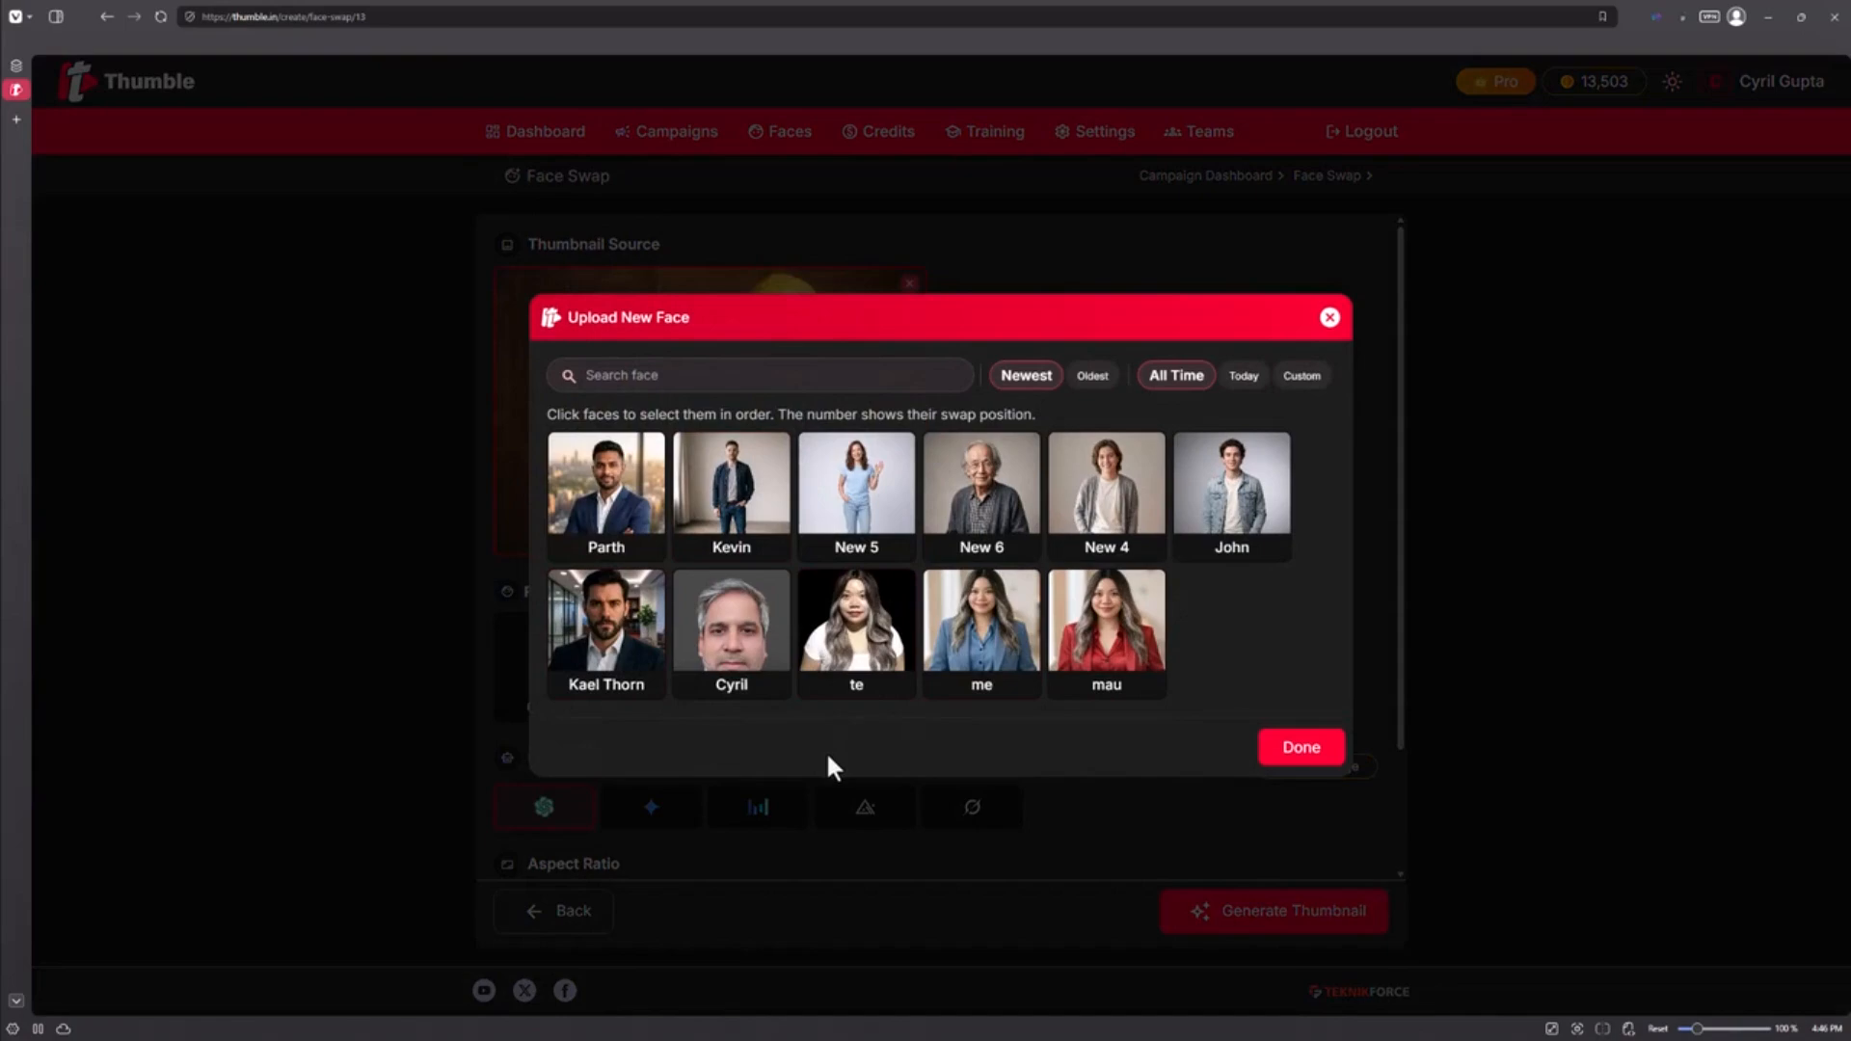
{"action": "left_click", "coordinate": [622, 655]}
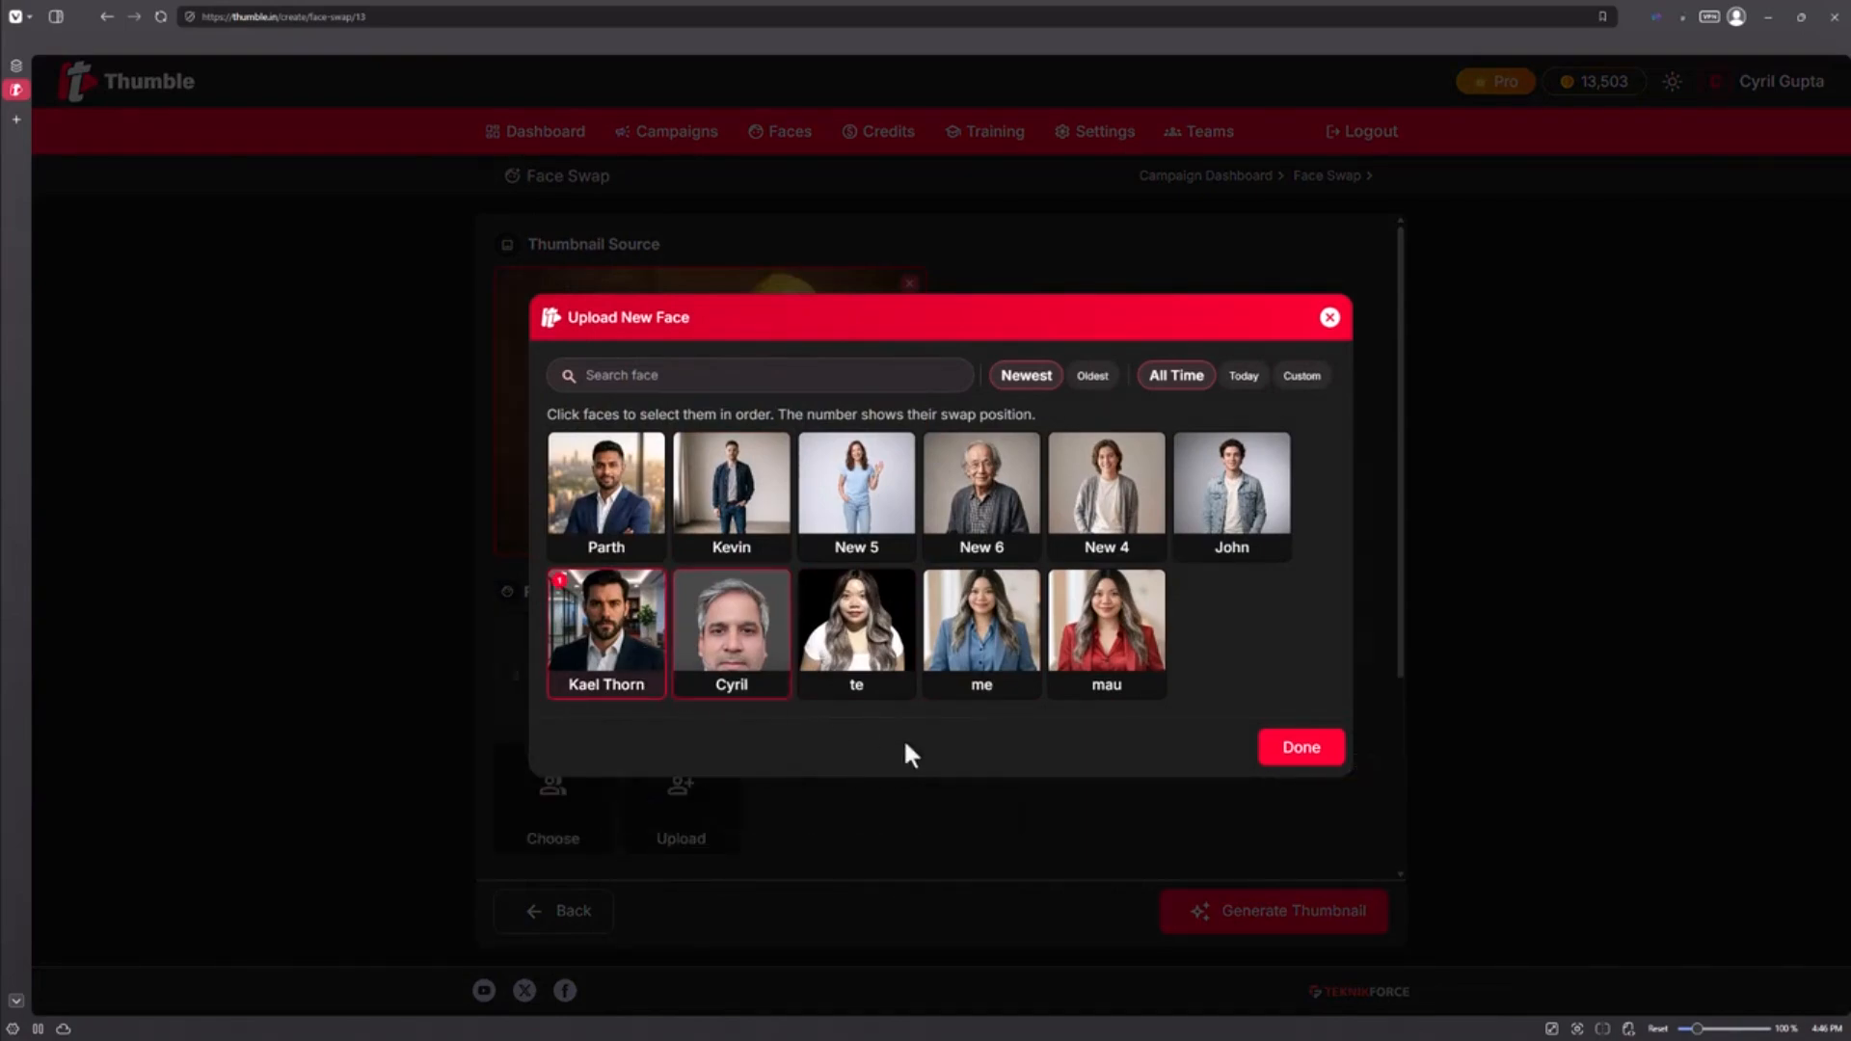
{"action": "left_click", "coordinate": [747, 617]}
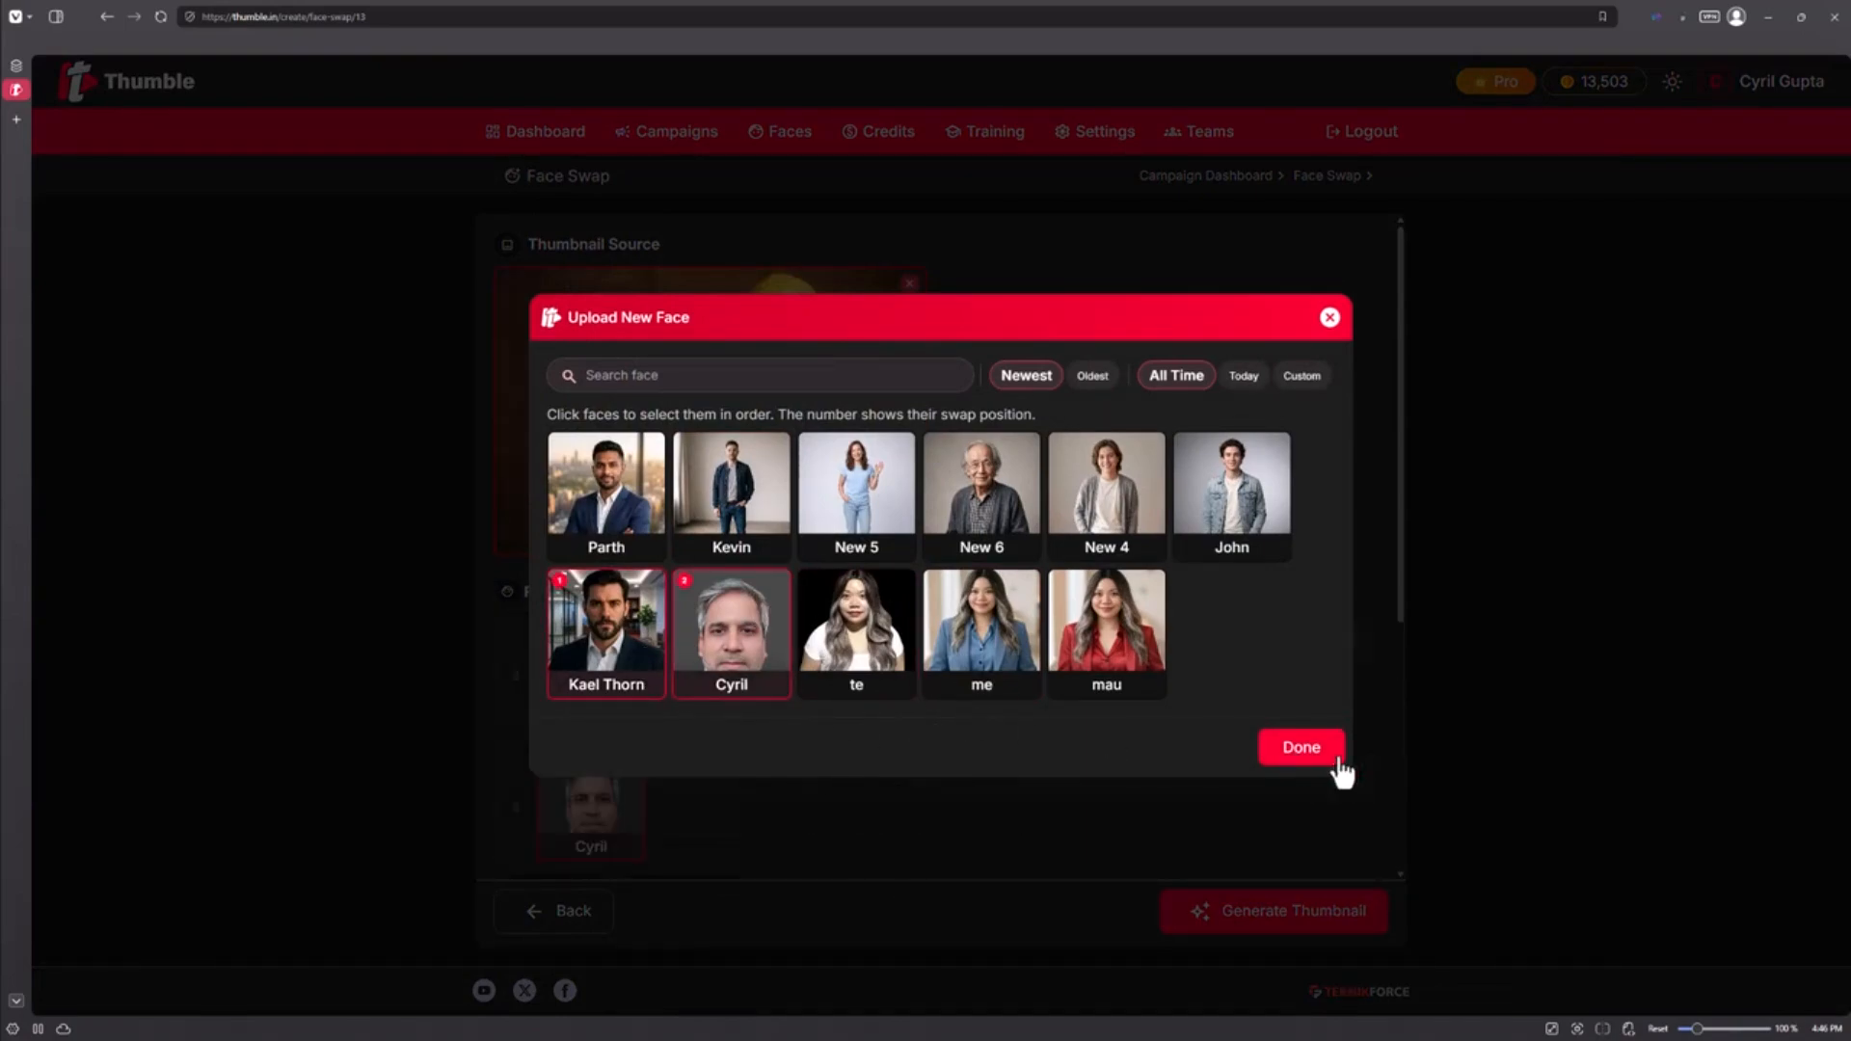
{"action": "left_click", "coordinate": [1302, 748]}
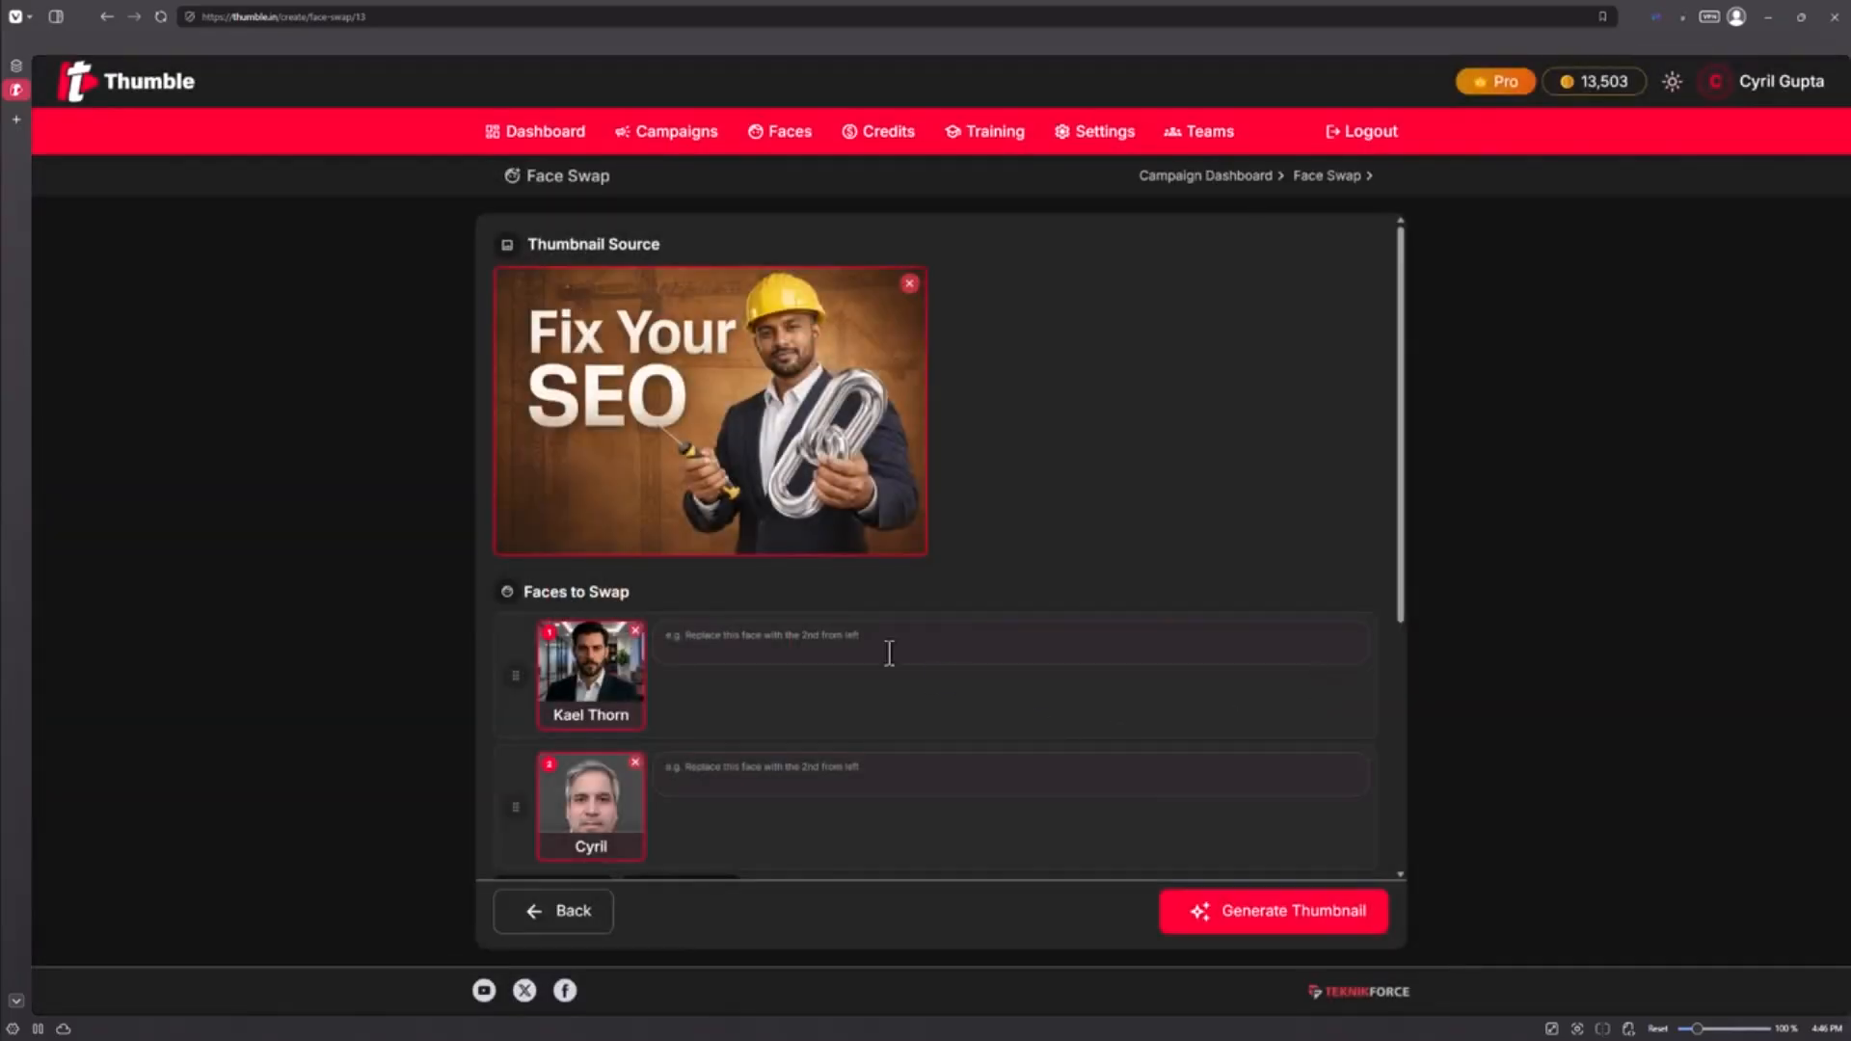
{"action": "left_click", "coordinate": [635, 631]}
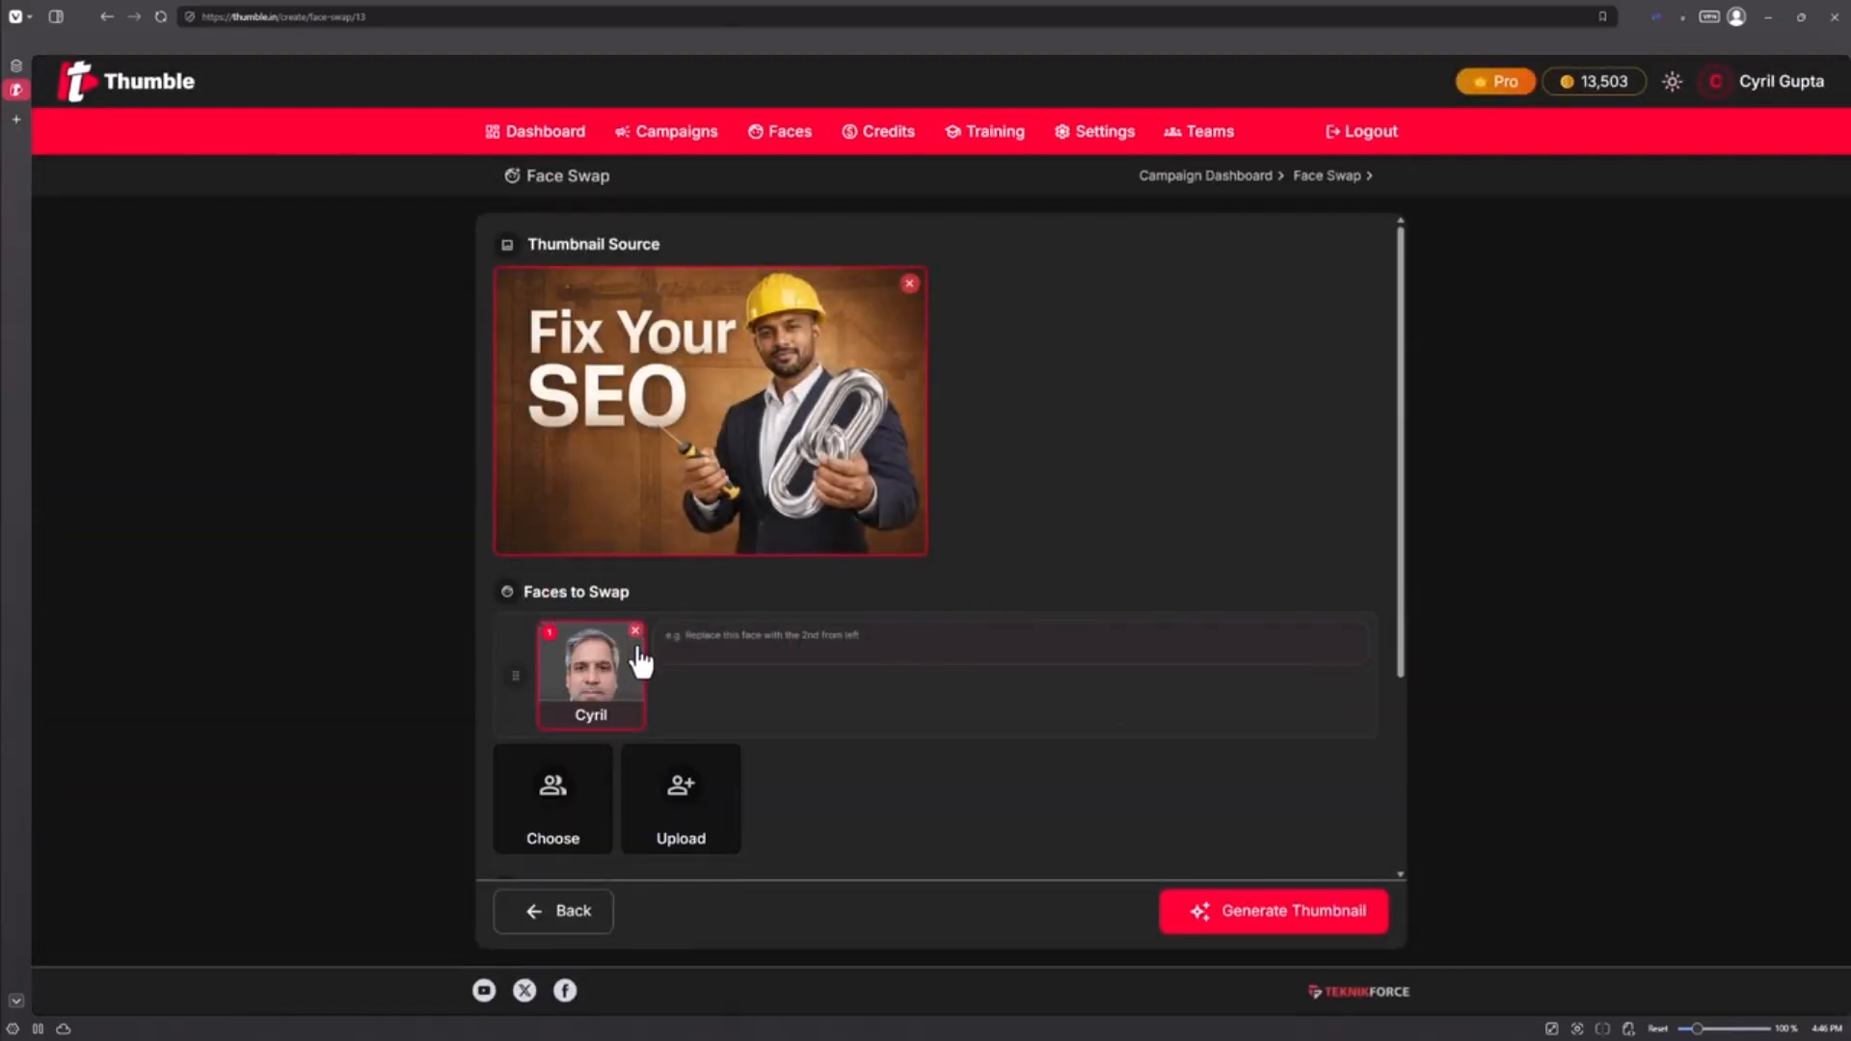
Step: Enter the prompt to swap in the chosen face, make the hard hat blue, and add an electronic screwdriver
{"action": "scroll", "coordinate": [888, 775], "scroll_direction": "down", "scroll_amount": 1}
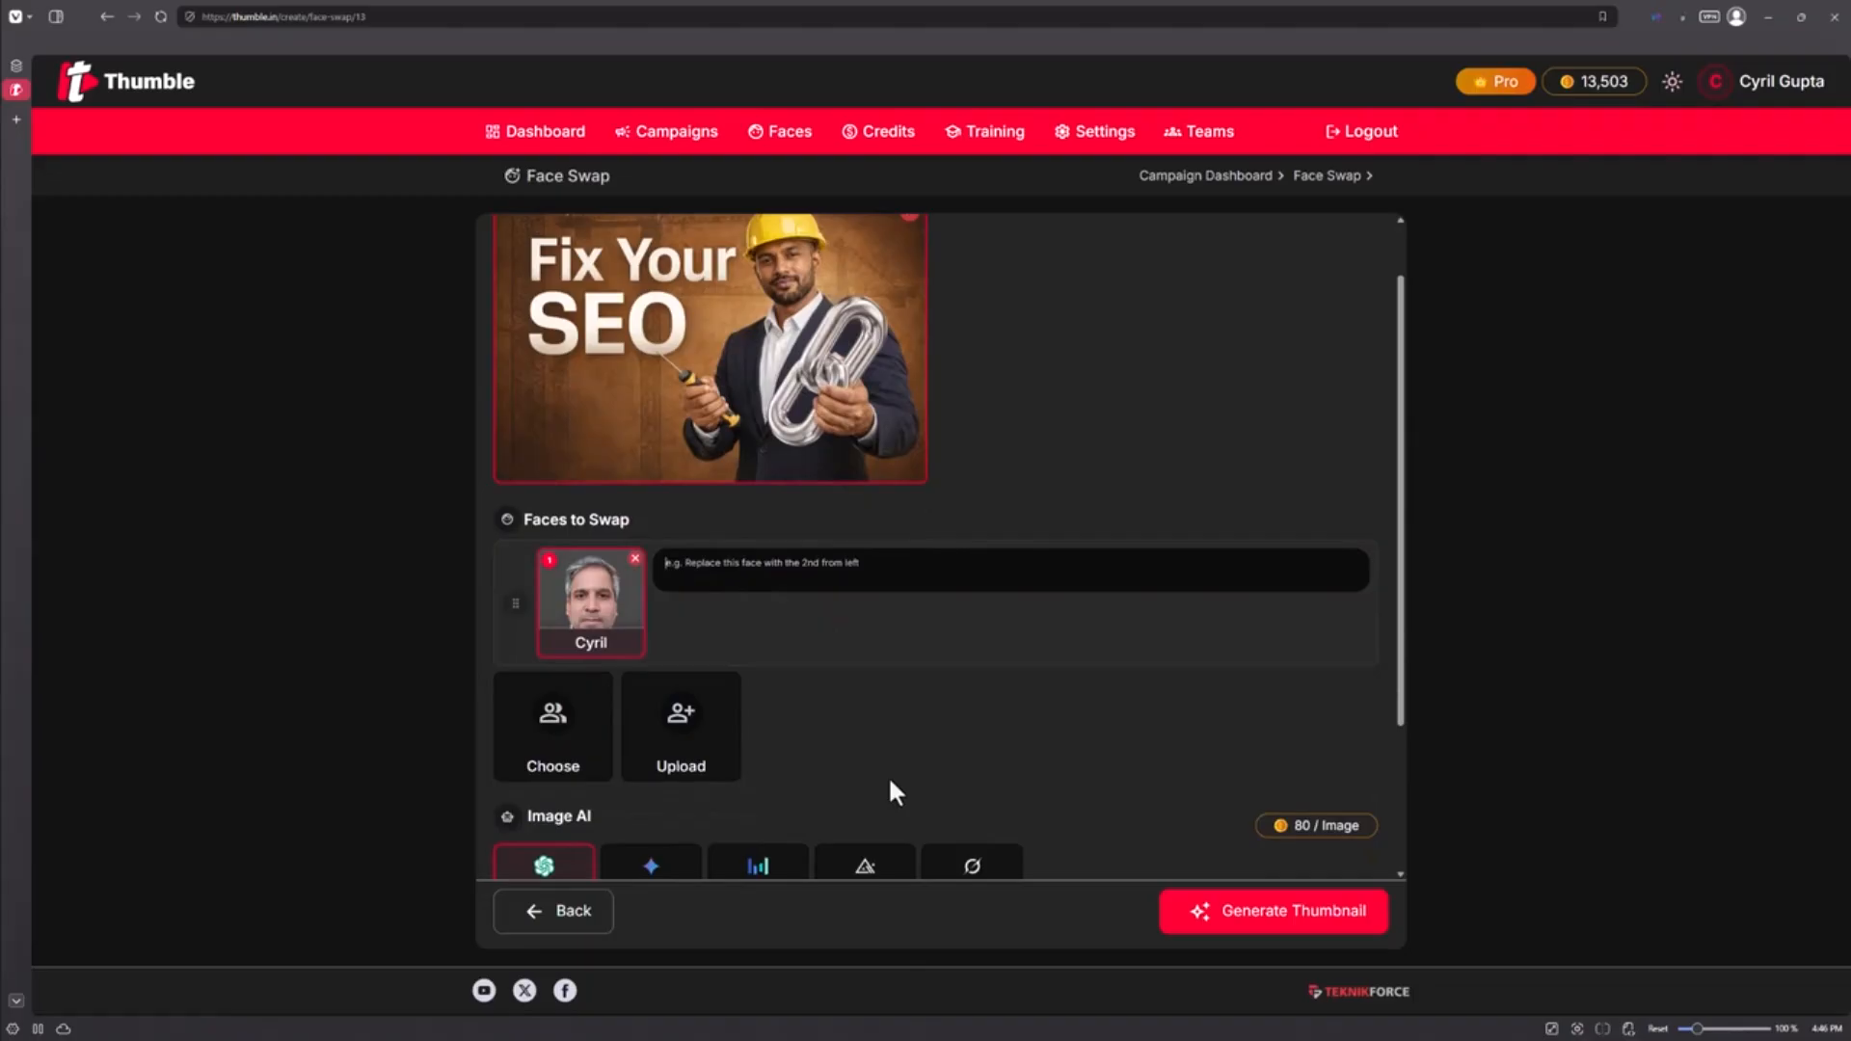
{"action": "type", "text": "Replace the man's face with this guy"}
{"action": "key", "text": "BackSpace"}
{"action": "key", "text": "BackSpace"}
{"action": "key", "text": "BackSpace"}
{"action": "type", "text": "Cyril. Remove the"}
{"action": "key", "text": "ctrl+BackSpace"}
{"action": "key", "text": "ctrl+BackSpace"}
{"action": "type", "text": "Make the hard hat blue. Give him an electronic screwdriver."}
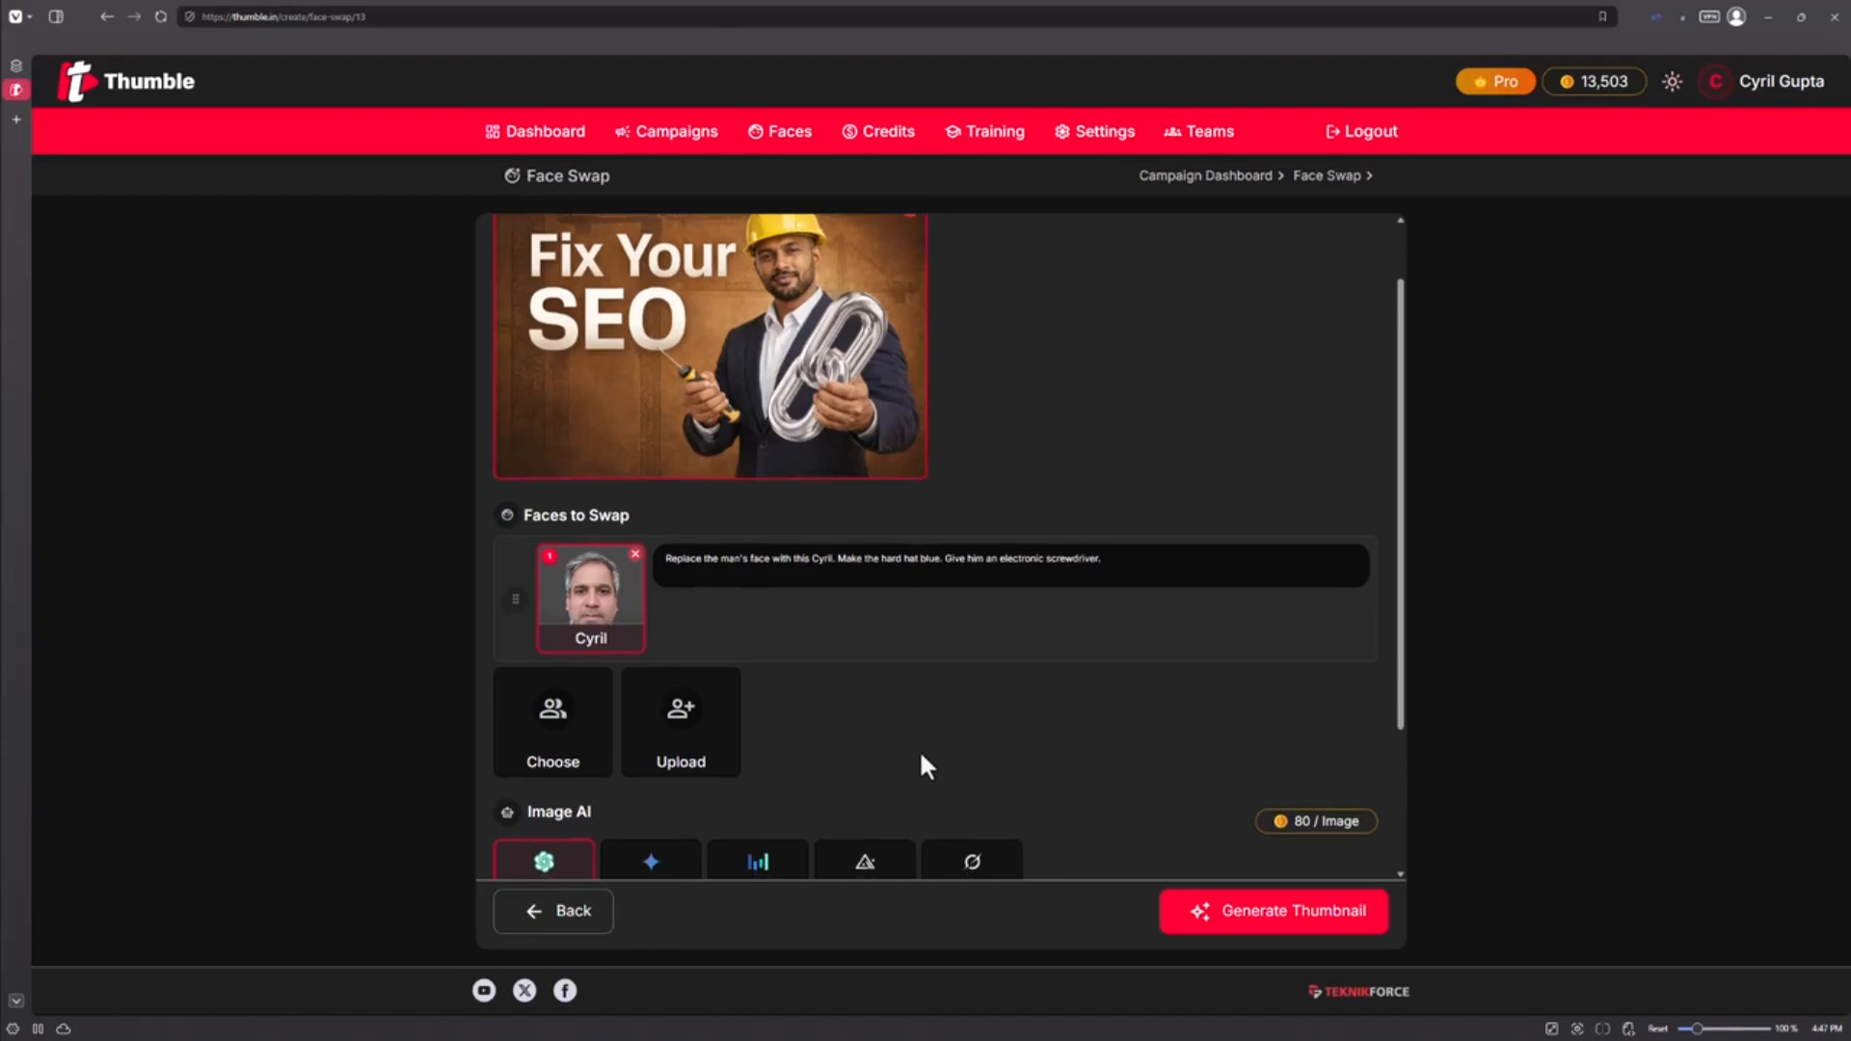
Step: Set the 9:16 portrait aspect ratio and pick the Image AI model
{"action": "scroll", "coordinate": [896, 757], "scroll_direction": "down", "scroll_amount": 2}
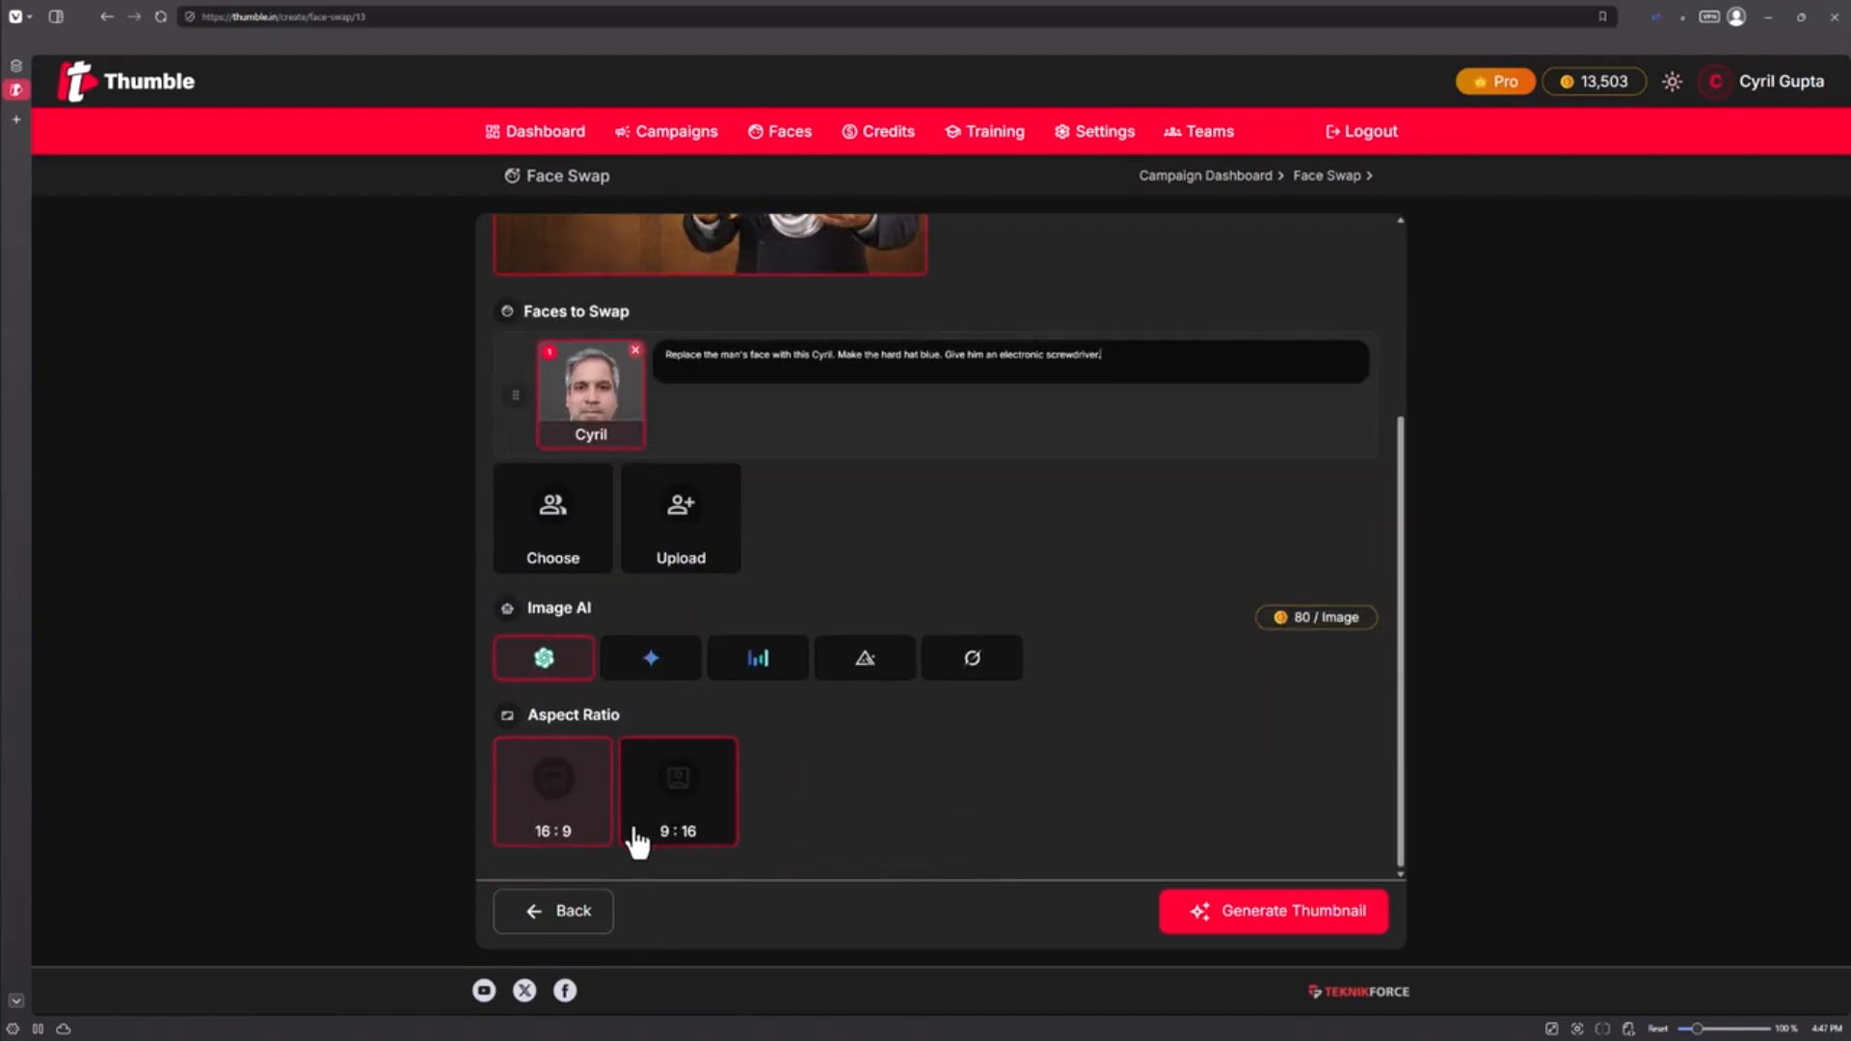
{"action": "left_click", "coordinate": [683, 810]}
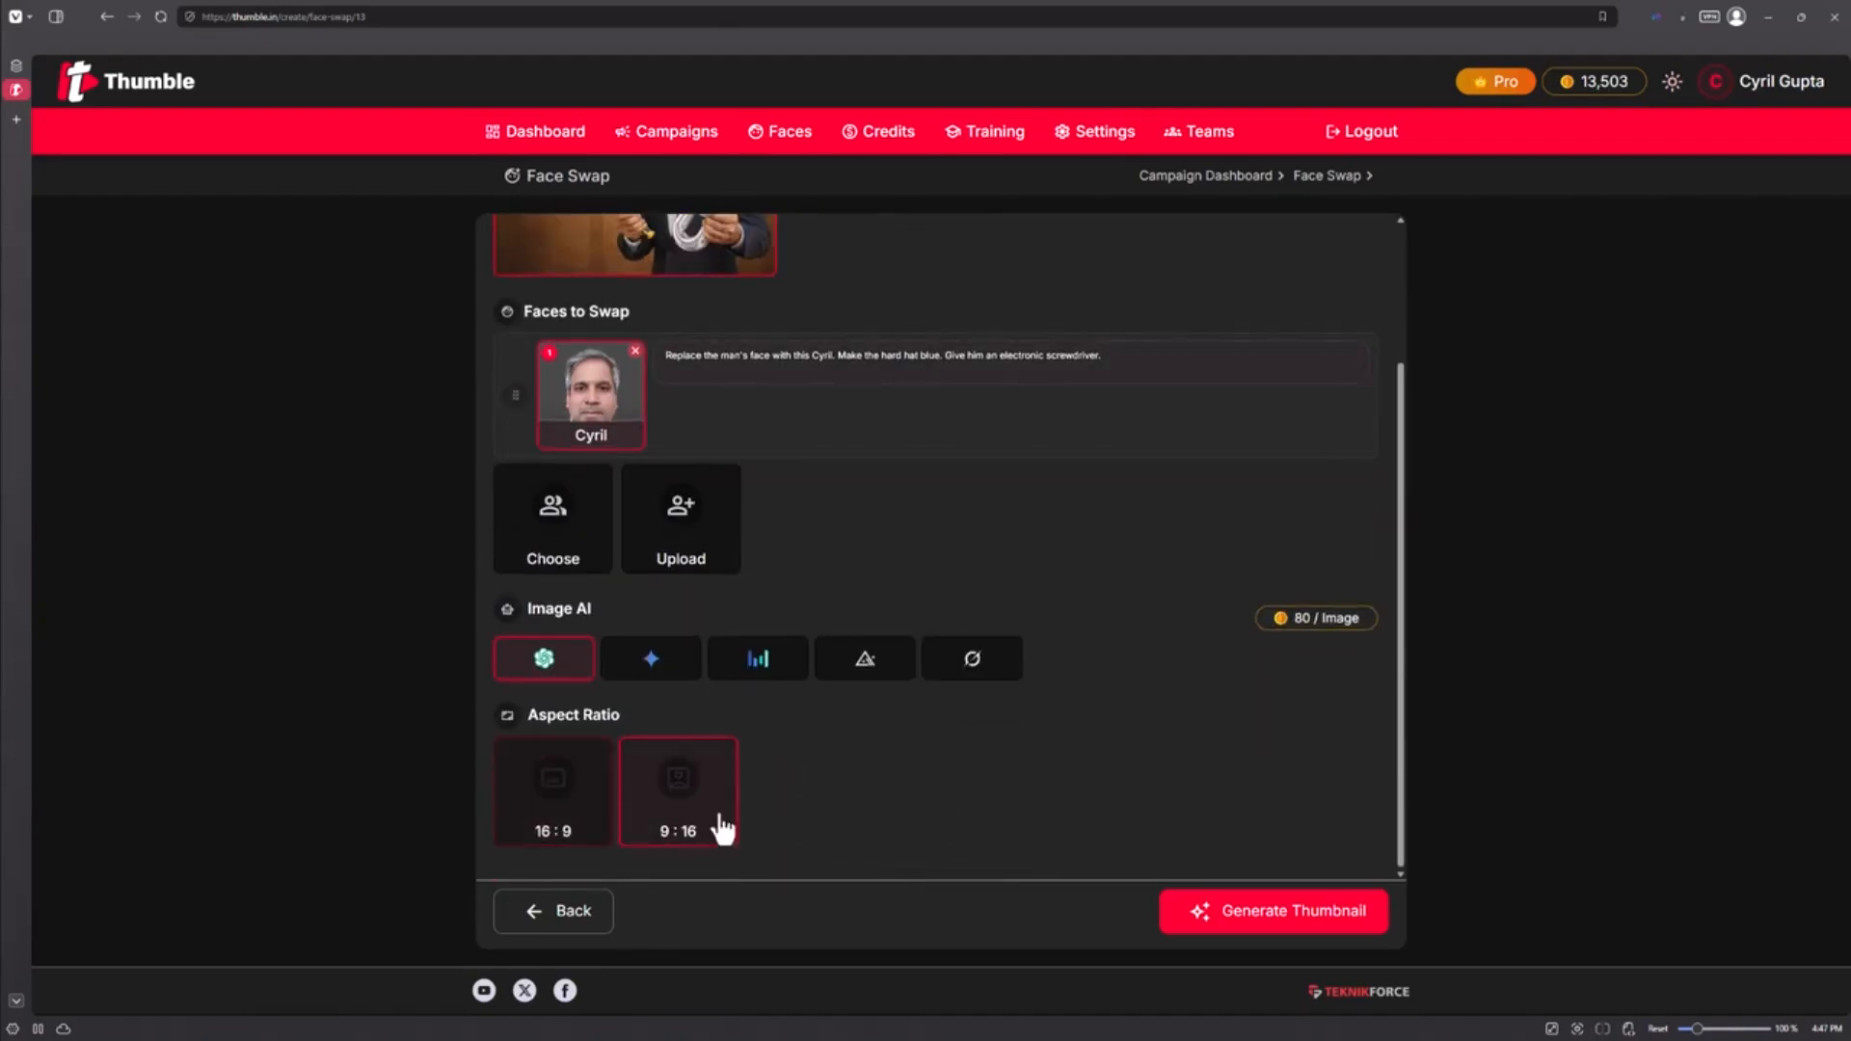
{"action": "left_click", "coordinate": [863, 824]}
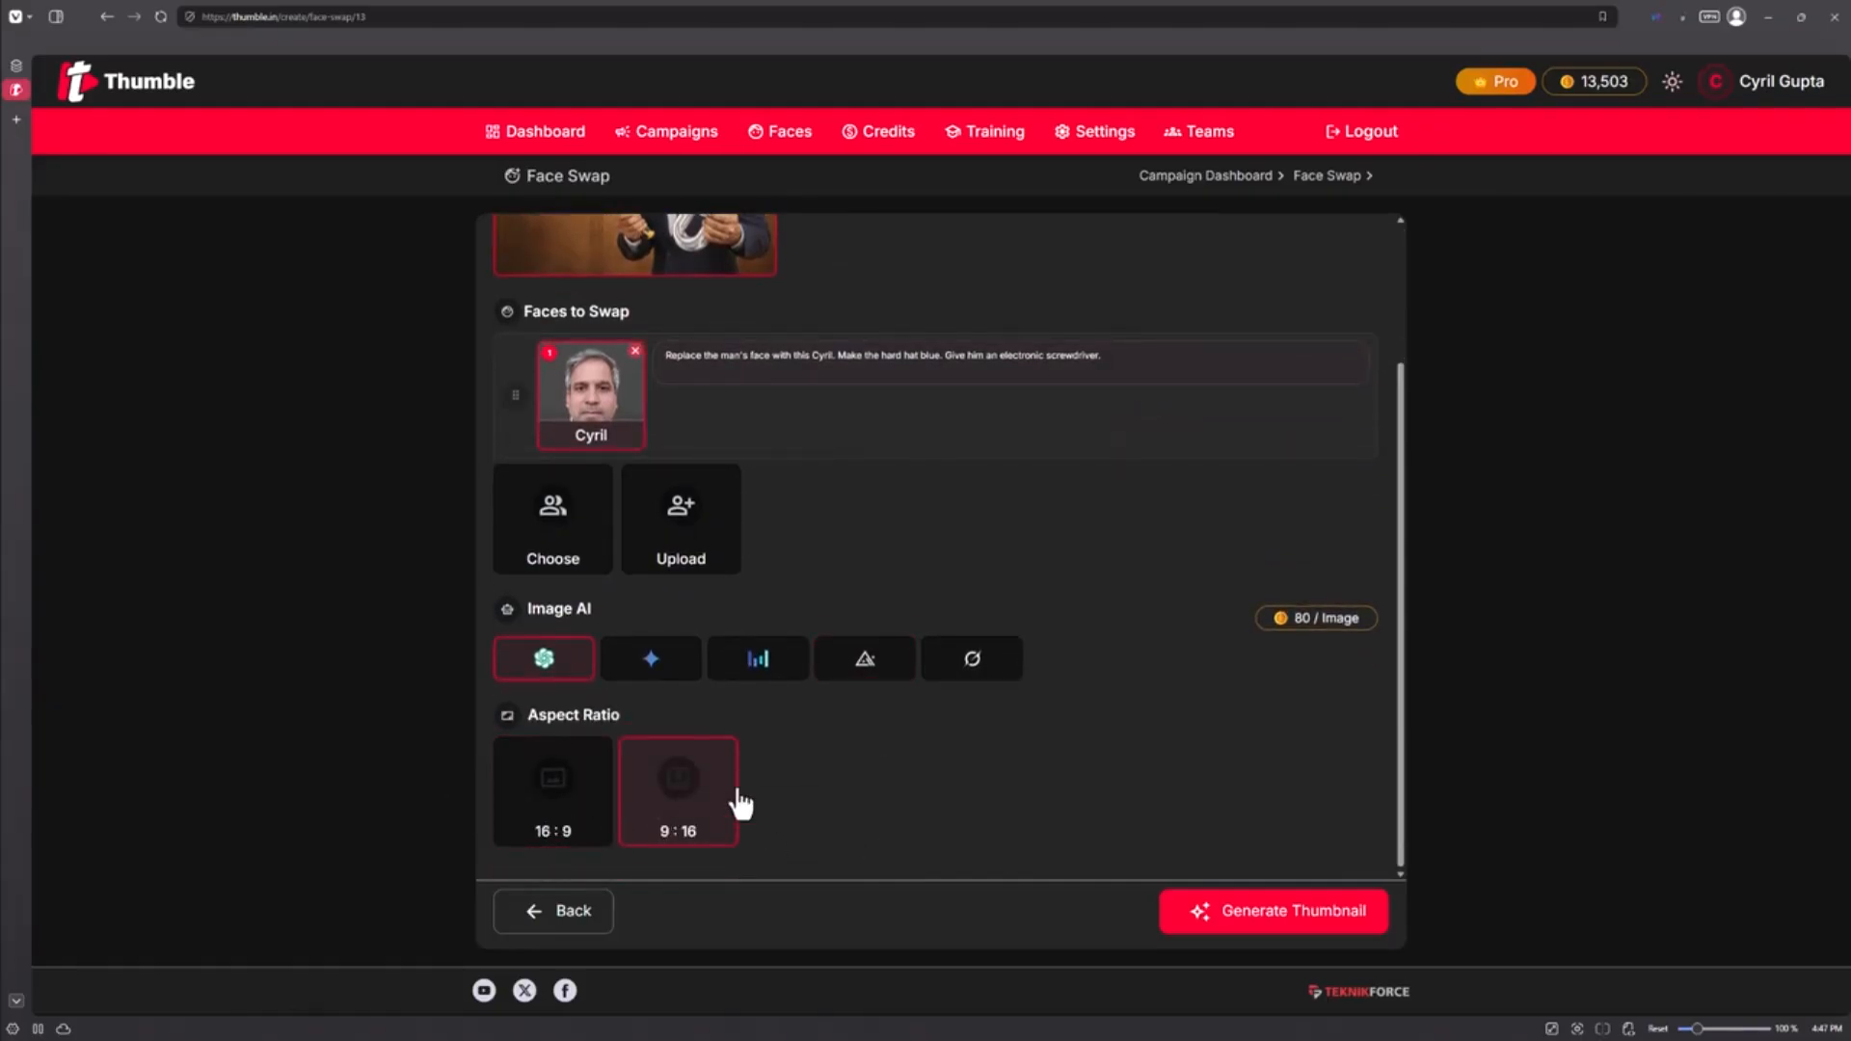
Step: Generate the portrait face-swap thumbnail and return to All Campaigns
{"action": "left_click", "coordinate": [1301, 918]}
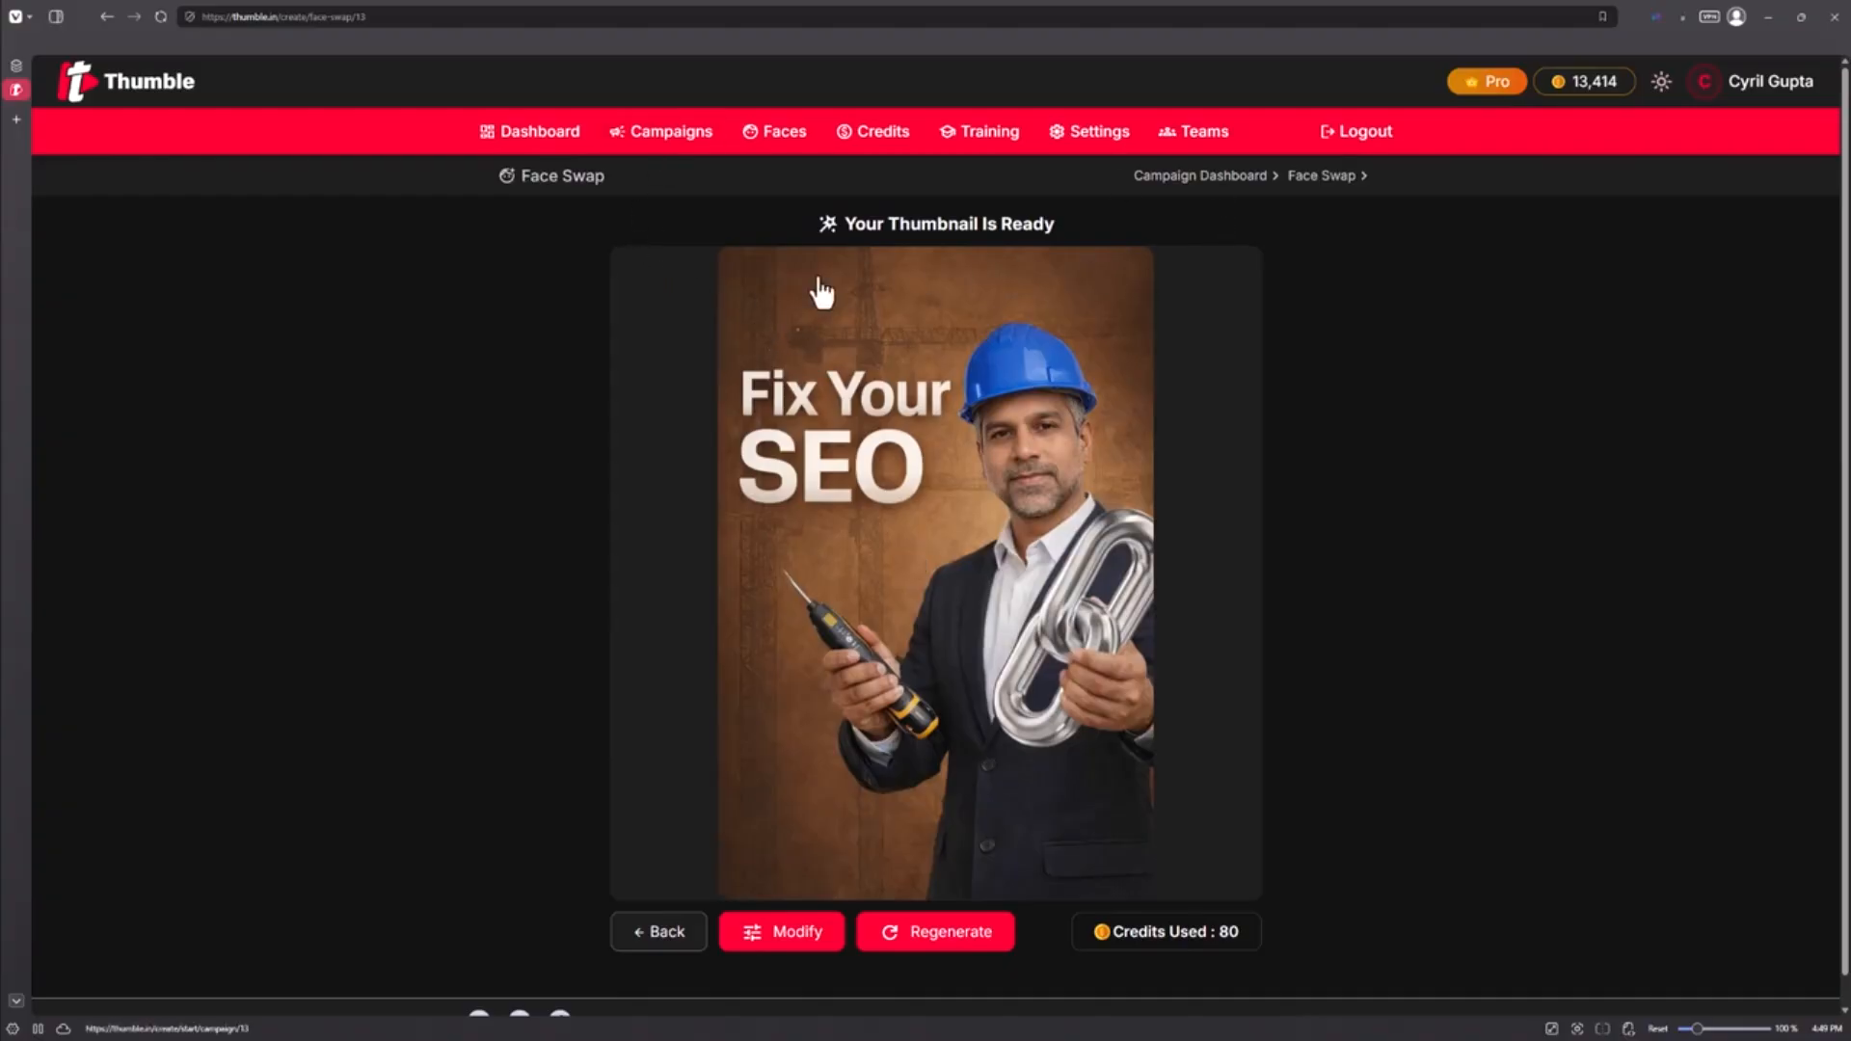
{"action": "left_click", "coordinate": [638, 146]}
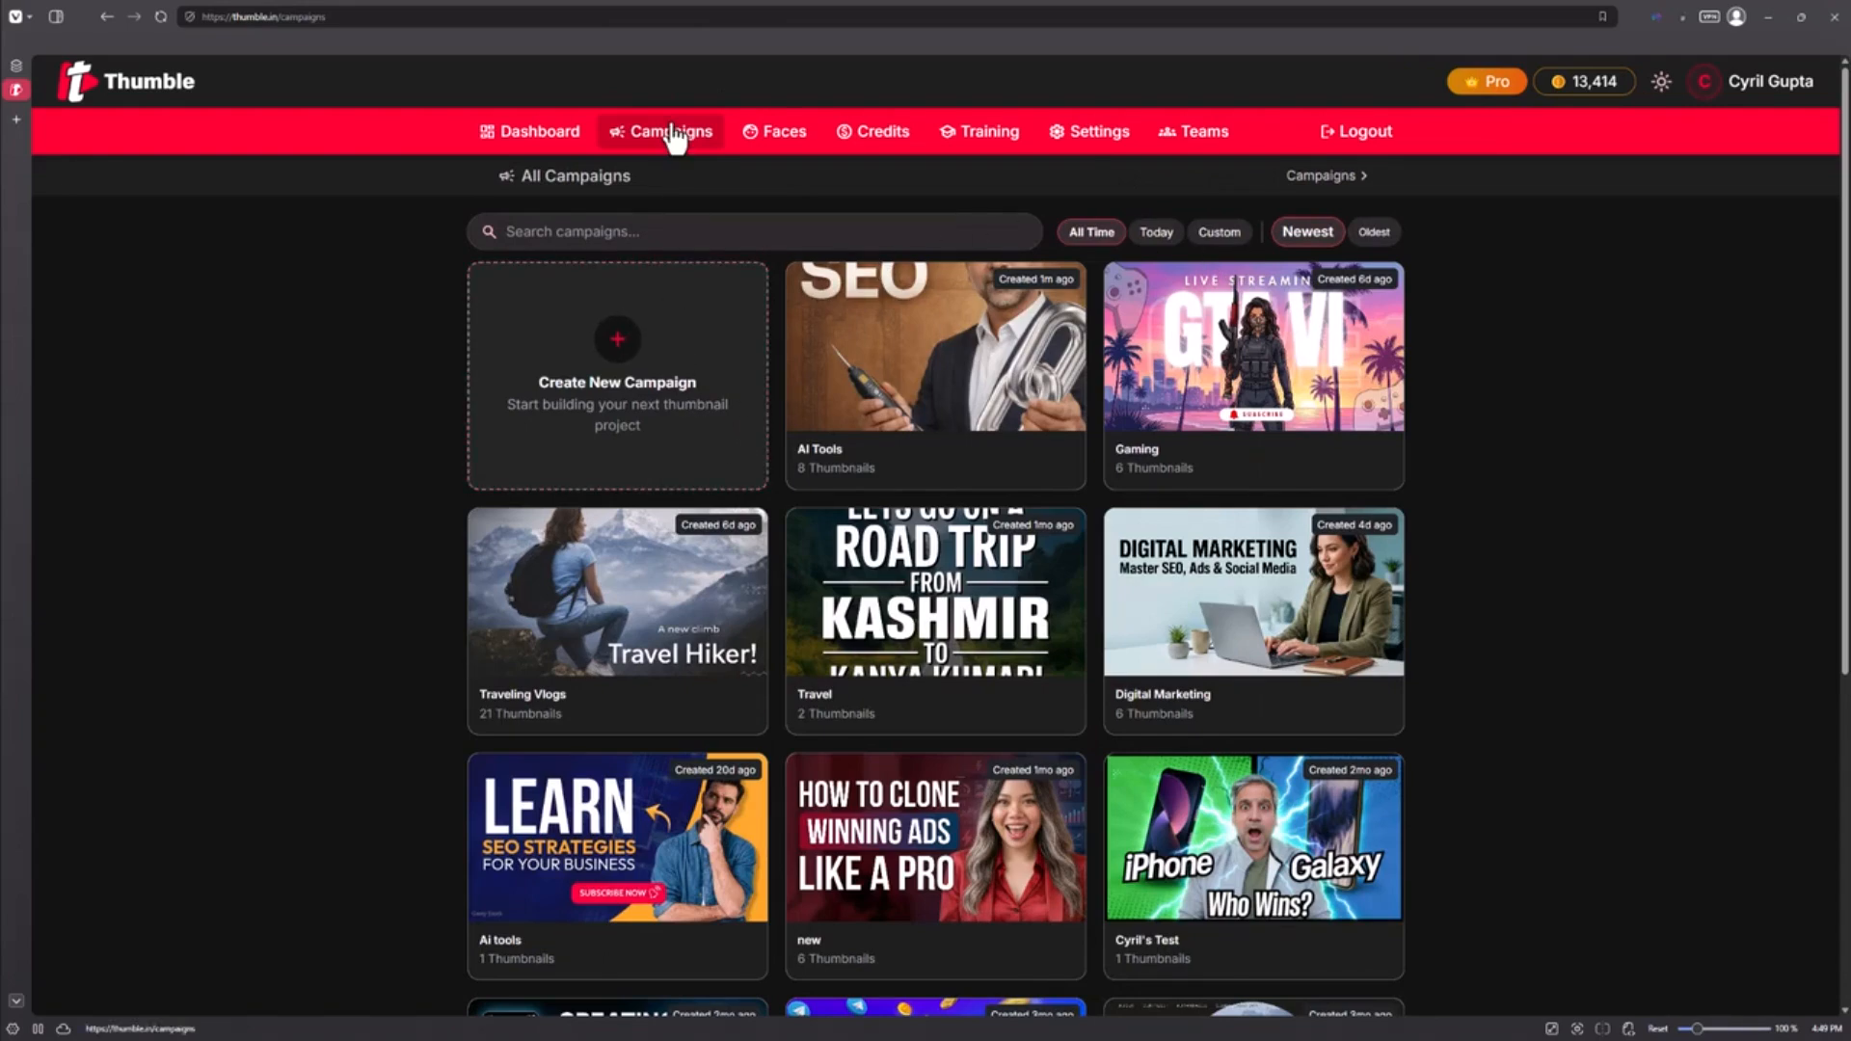
Step: Start editing a thumbnail in the AI Tools campaign, uploading the Fix Your SEO image as the source
{"action": "left_click", "coordinate": [987, 345]}
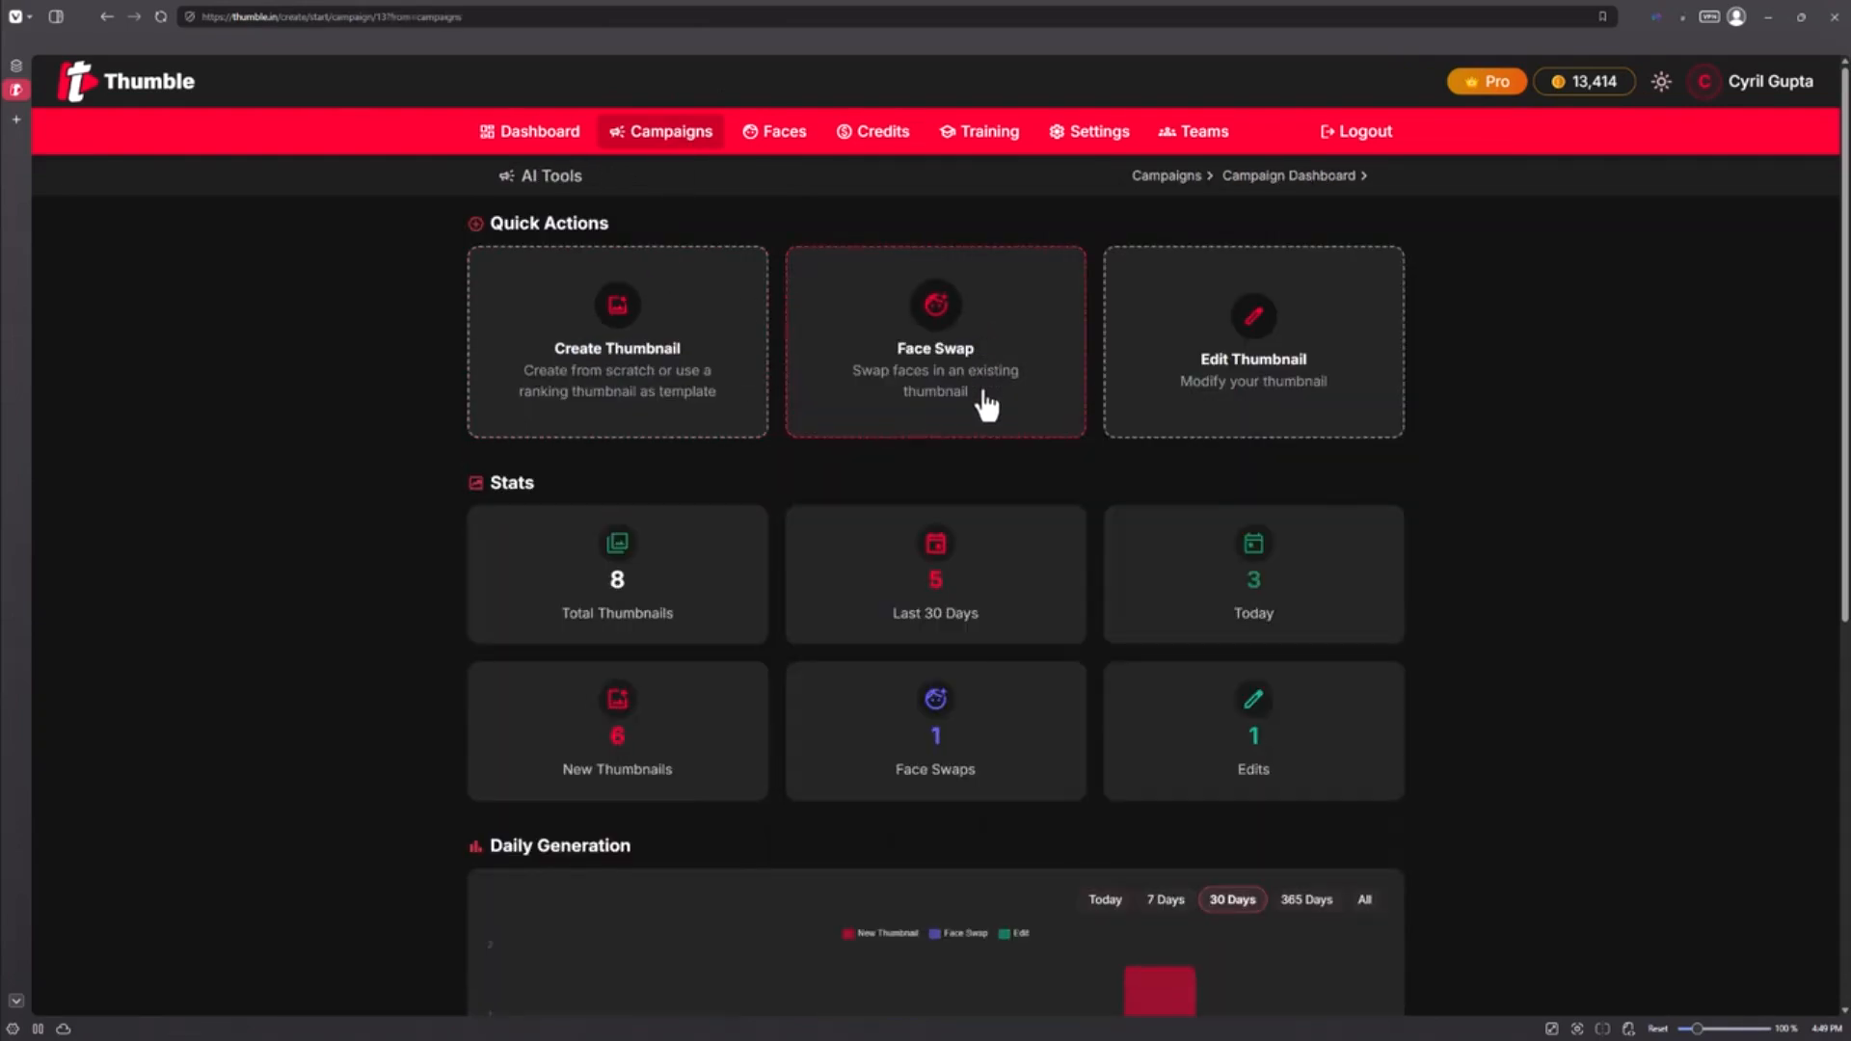
{"action": "left_click", "coordinate": [1255, 374]}
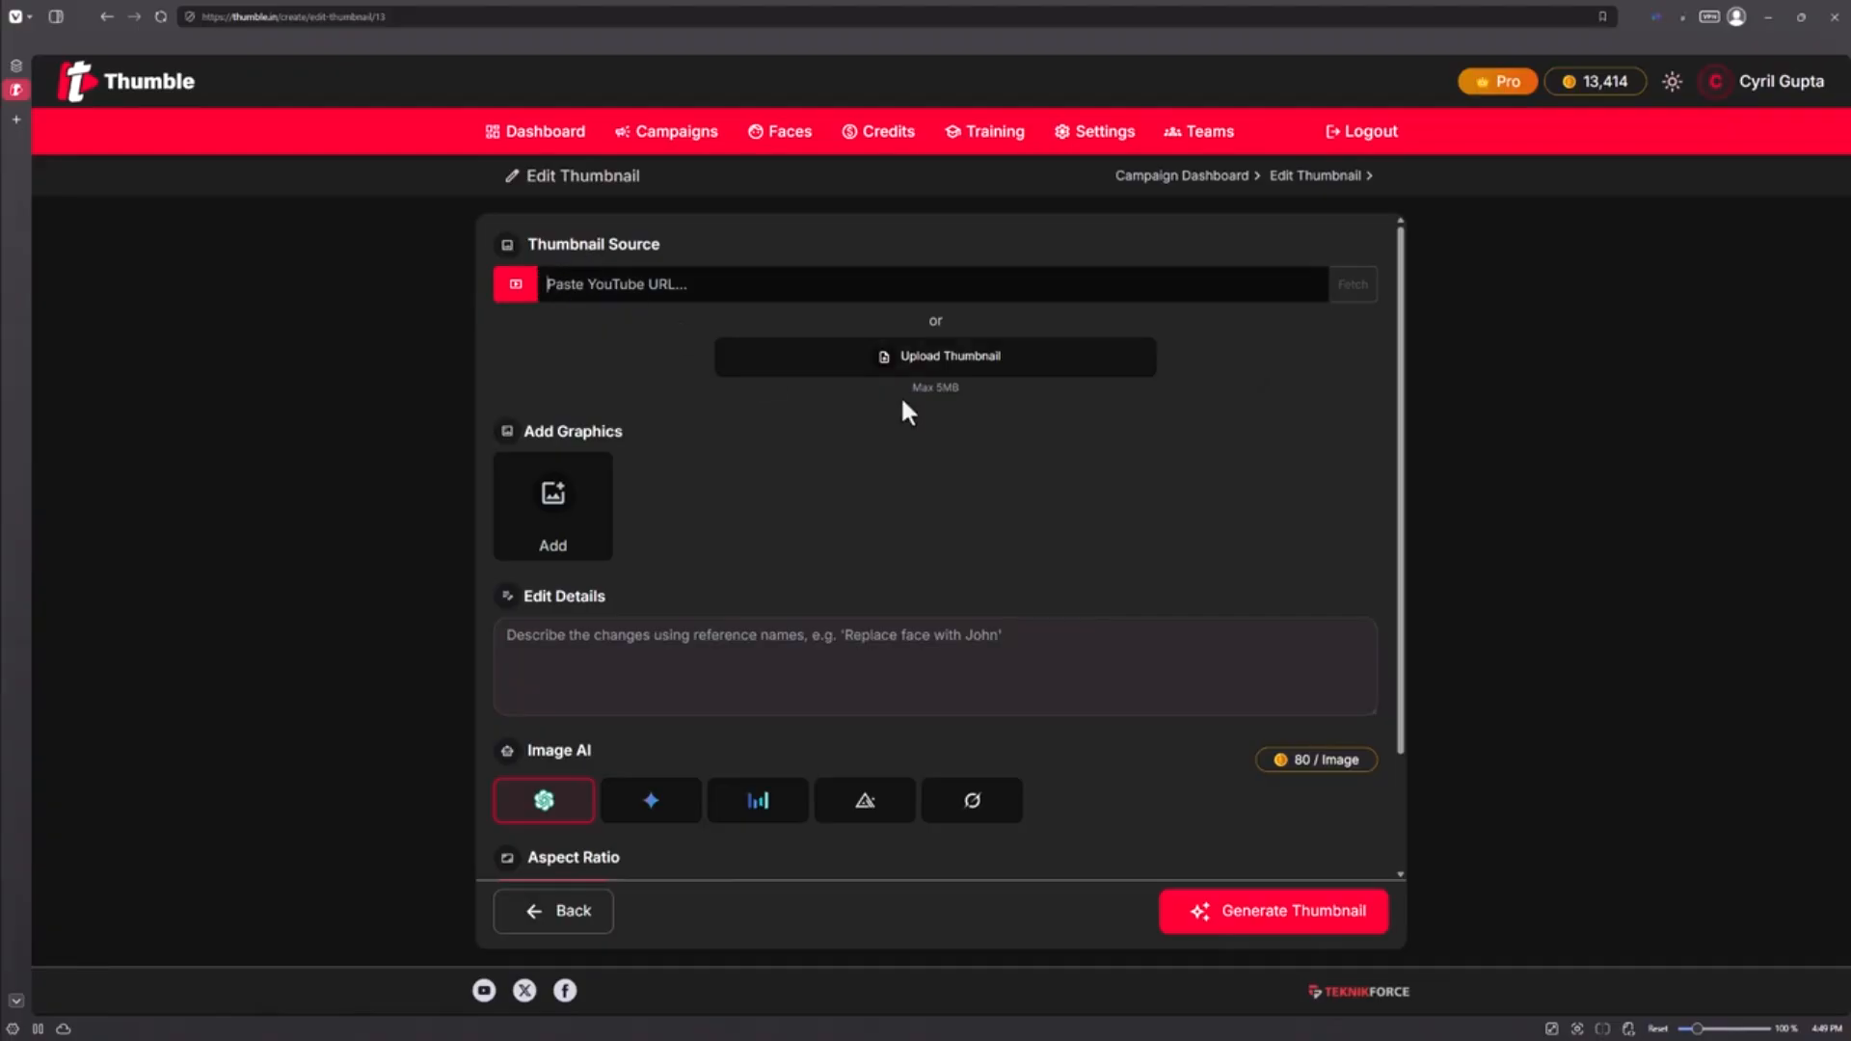
{"action": "left_click", "coordinate": [951, 371]}
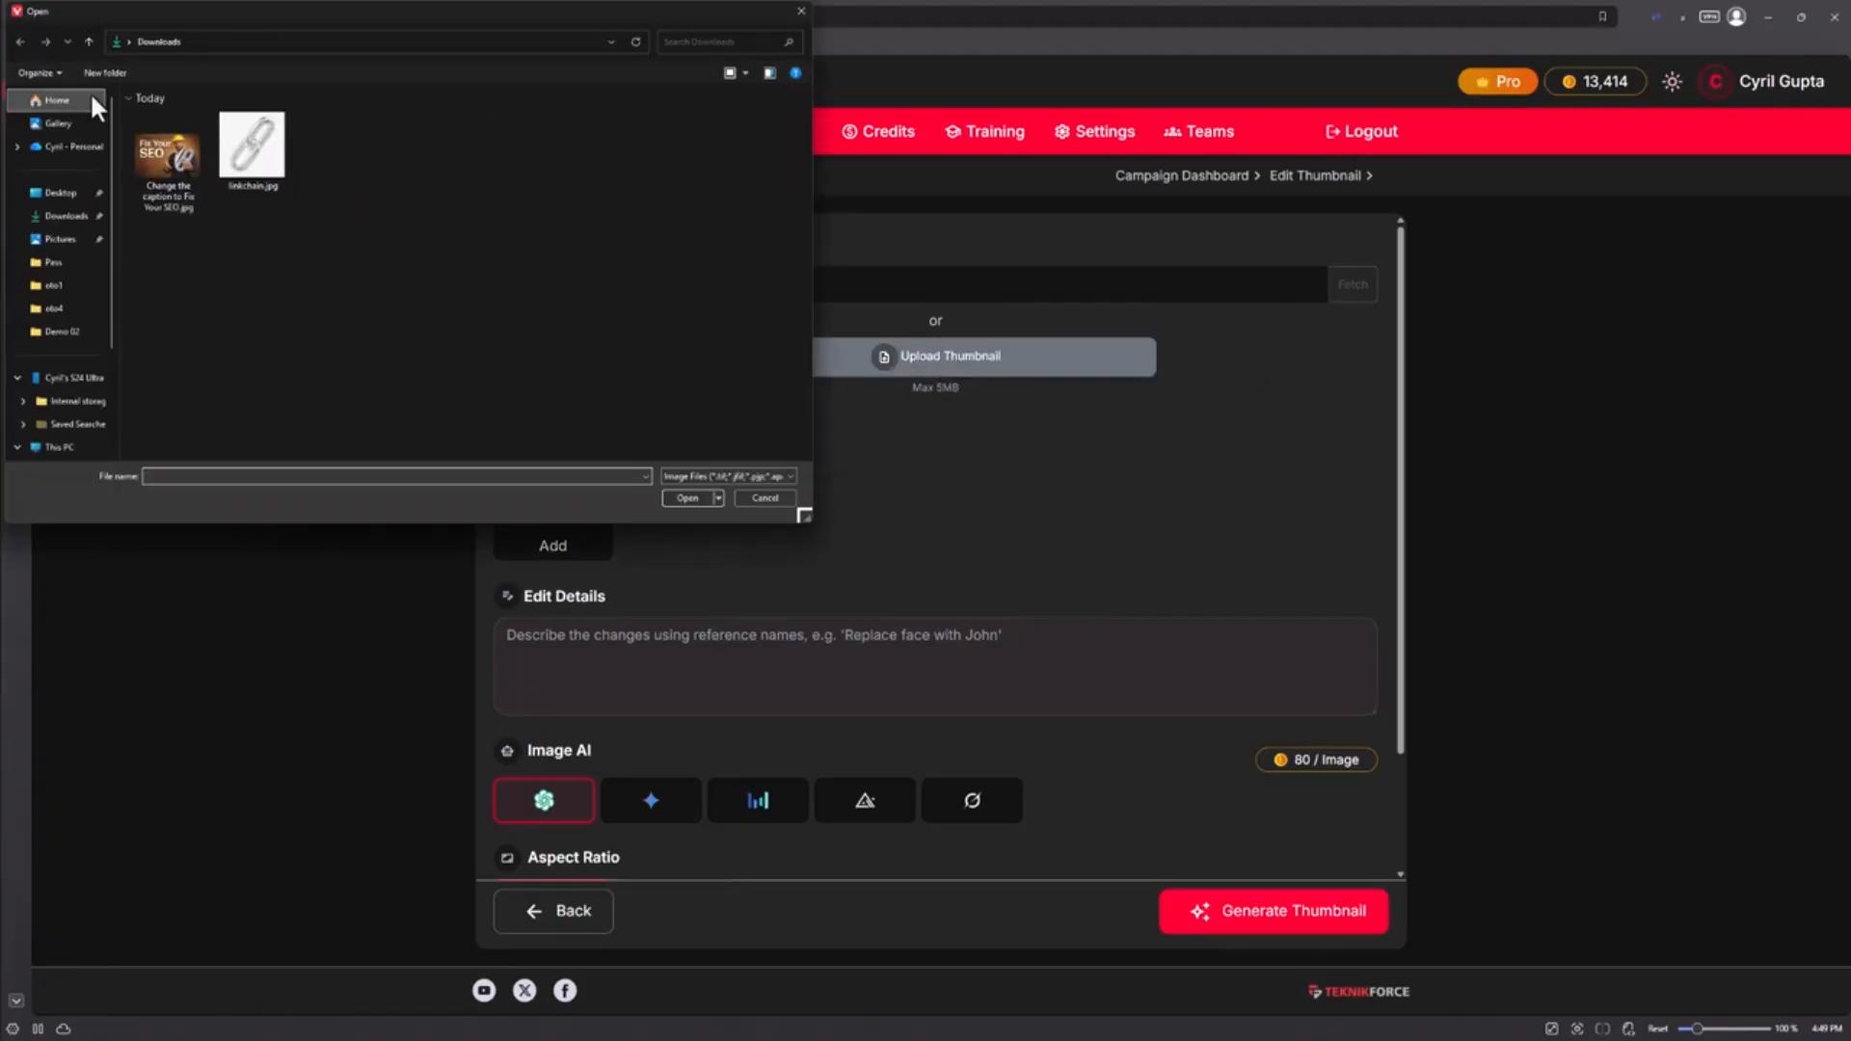
{"action": "double_click", "coordinate": [147, 160]}
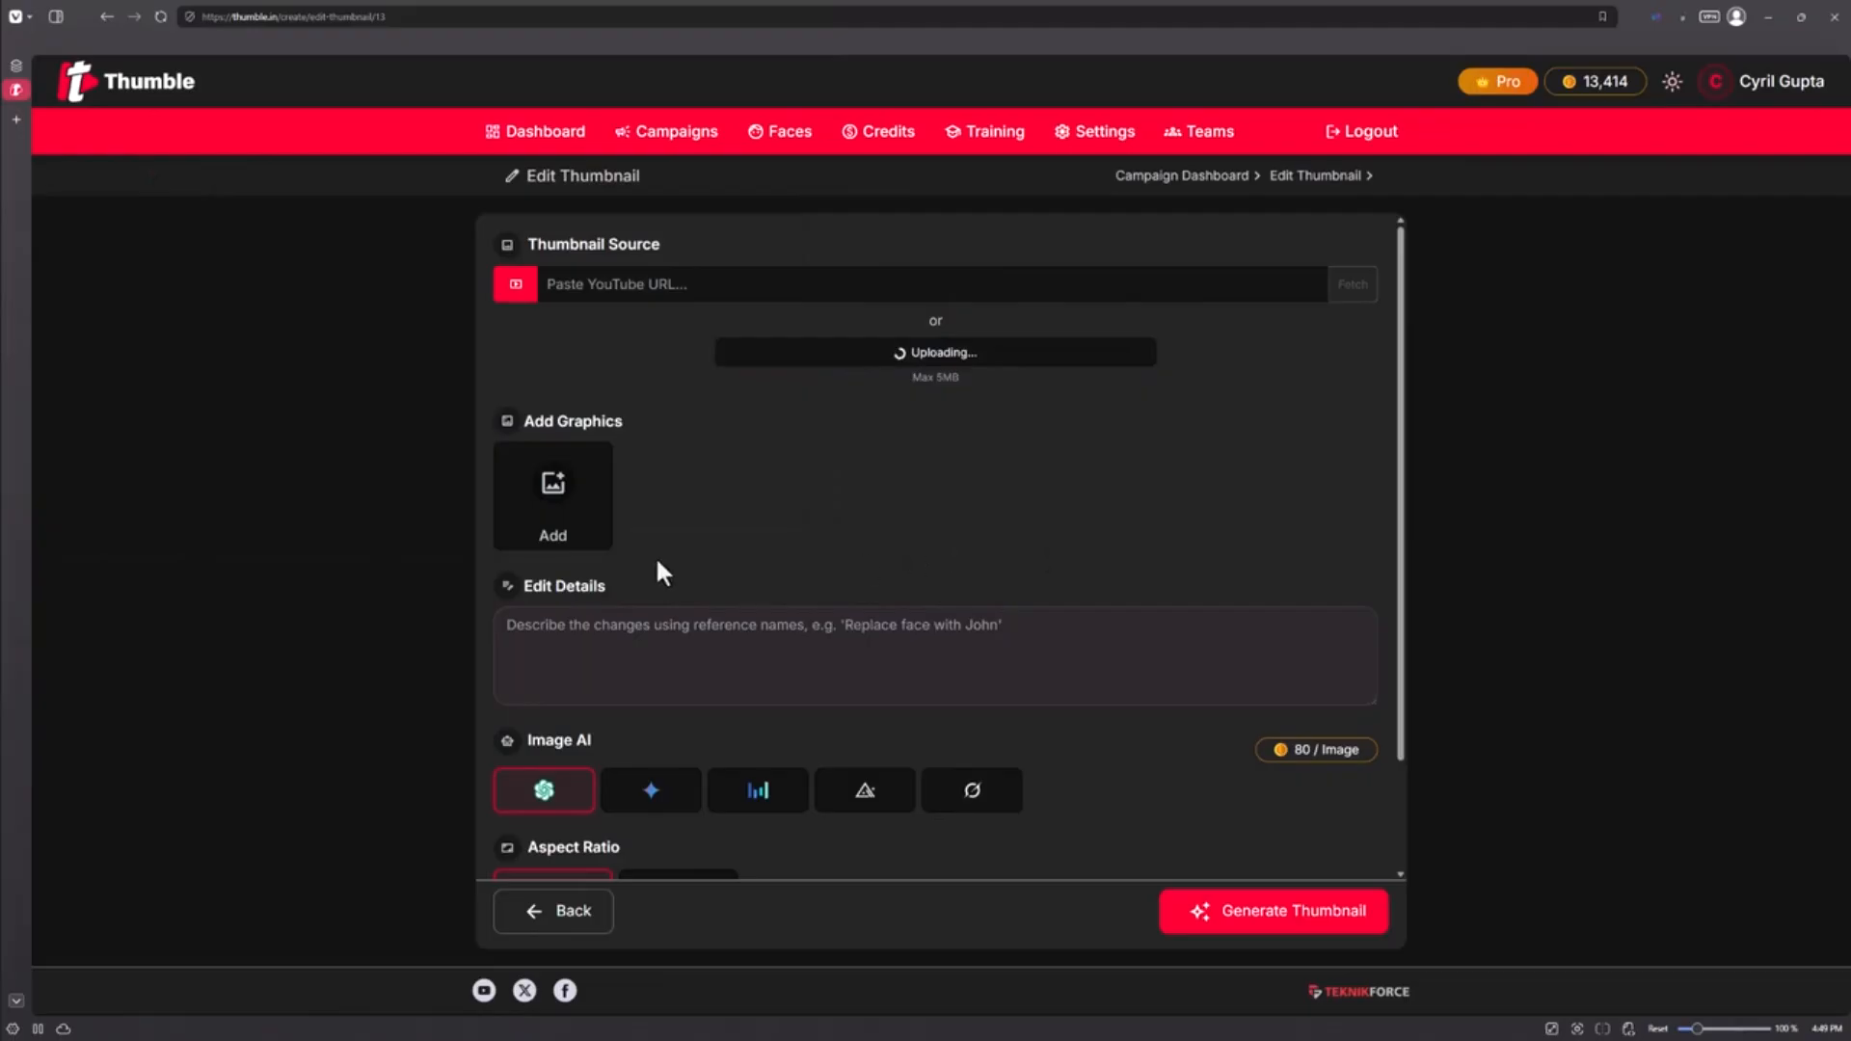
{"action": "scroll", "coordinate": [598, 660], "scroll_direction": "down", "scroll_amount": 3}
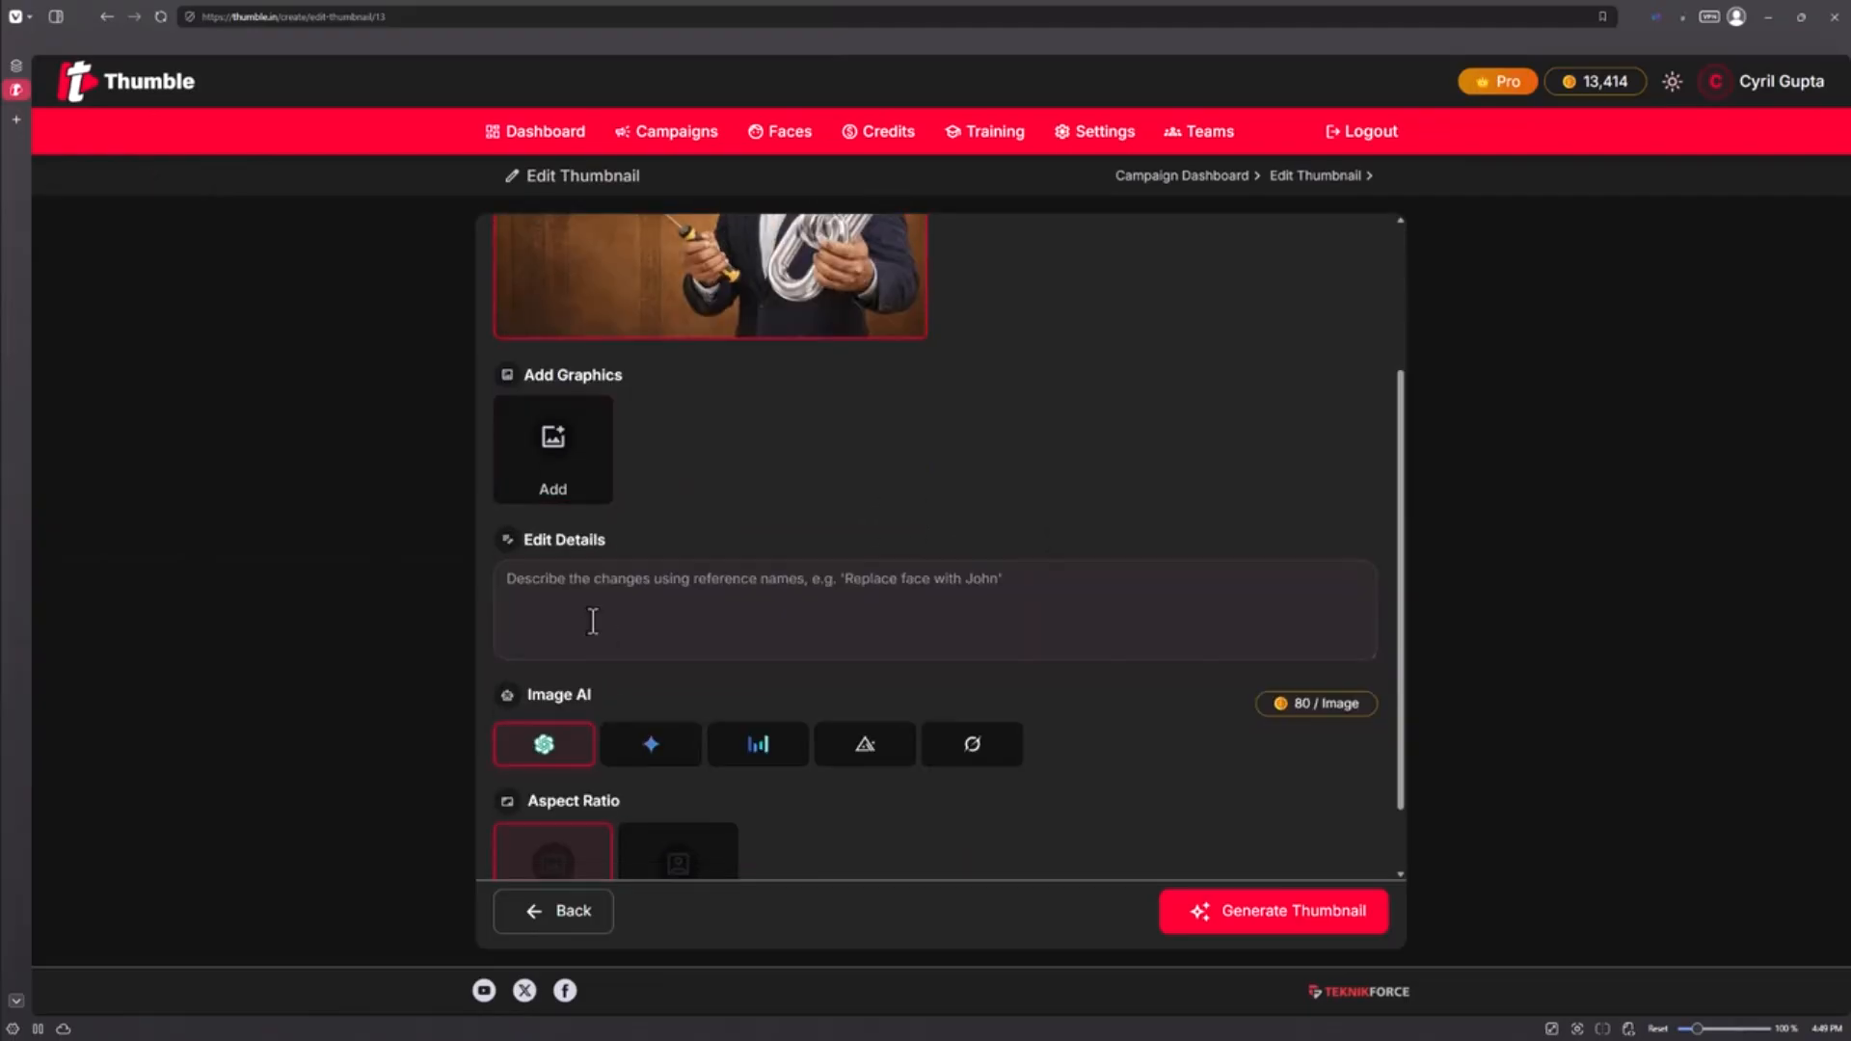
Step: Attach the TeknikForce logo from the JeetData (D:) drive as an extra graphic
{"action": "left_click", "coordinate": [577, 508]}
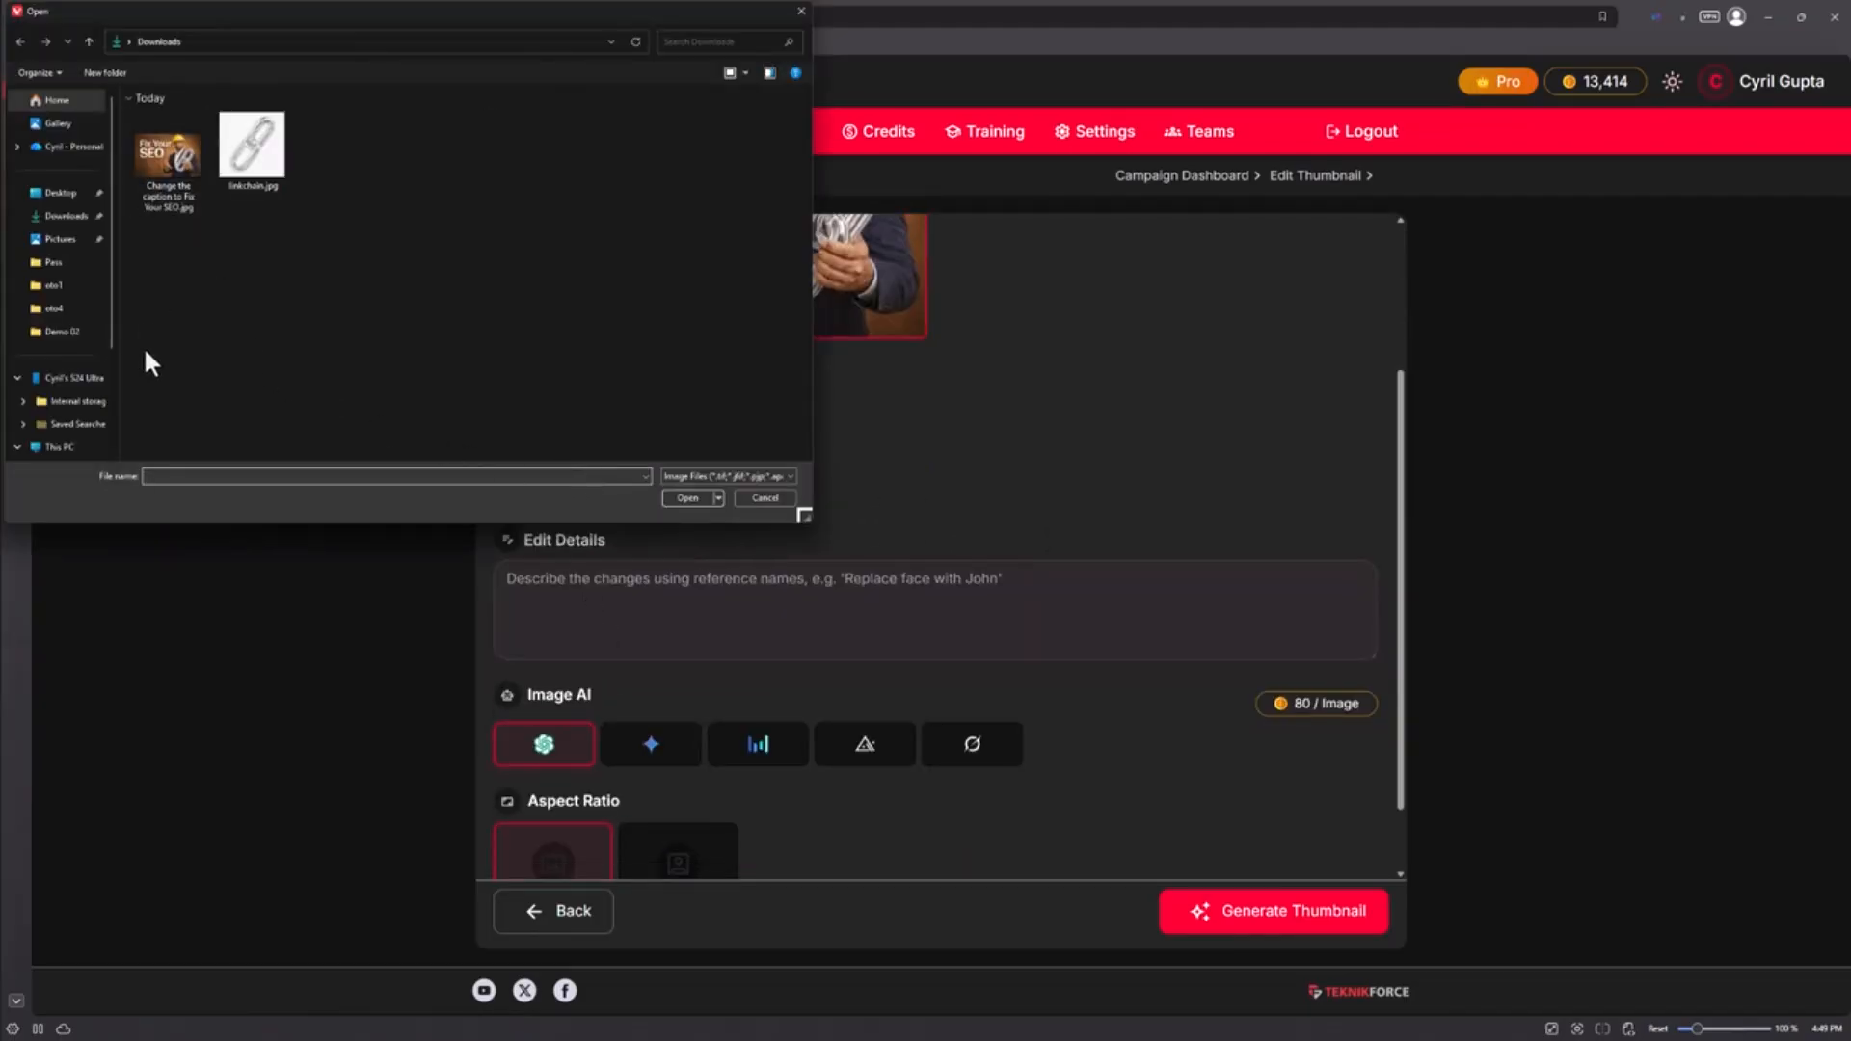
{"action": "scroll", "coordinate": [20, 410], "scroll_direction": "down", "scroll_amount": 3}
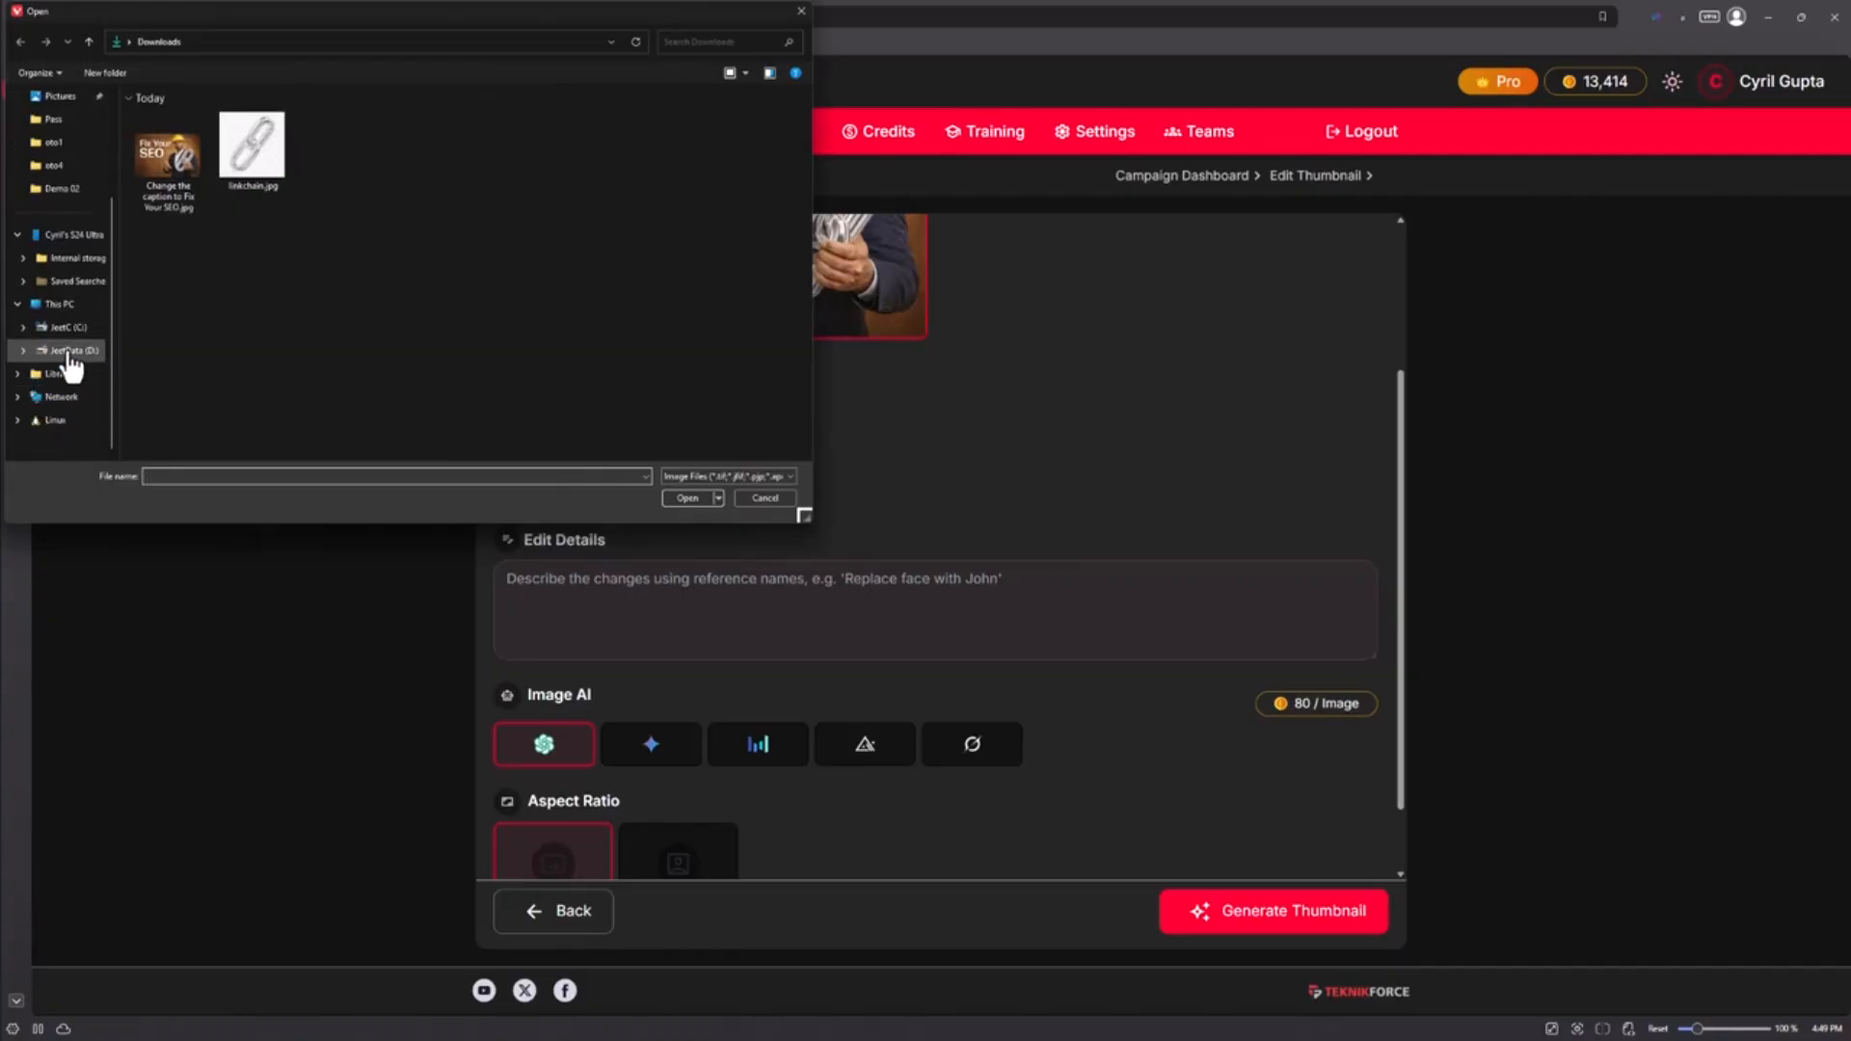
{"action": "left_click", "coordinate": [69, 351]}
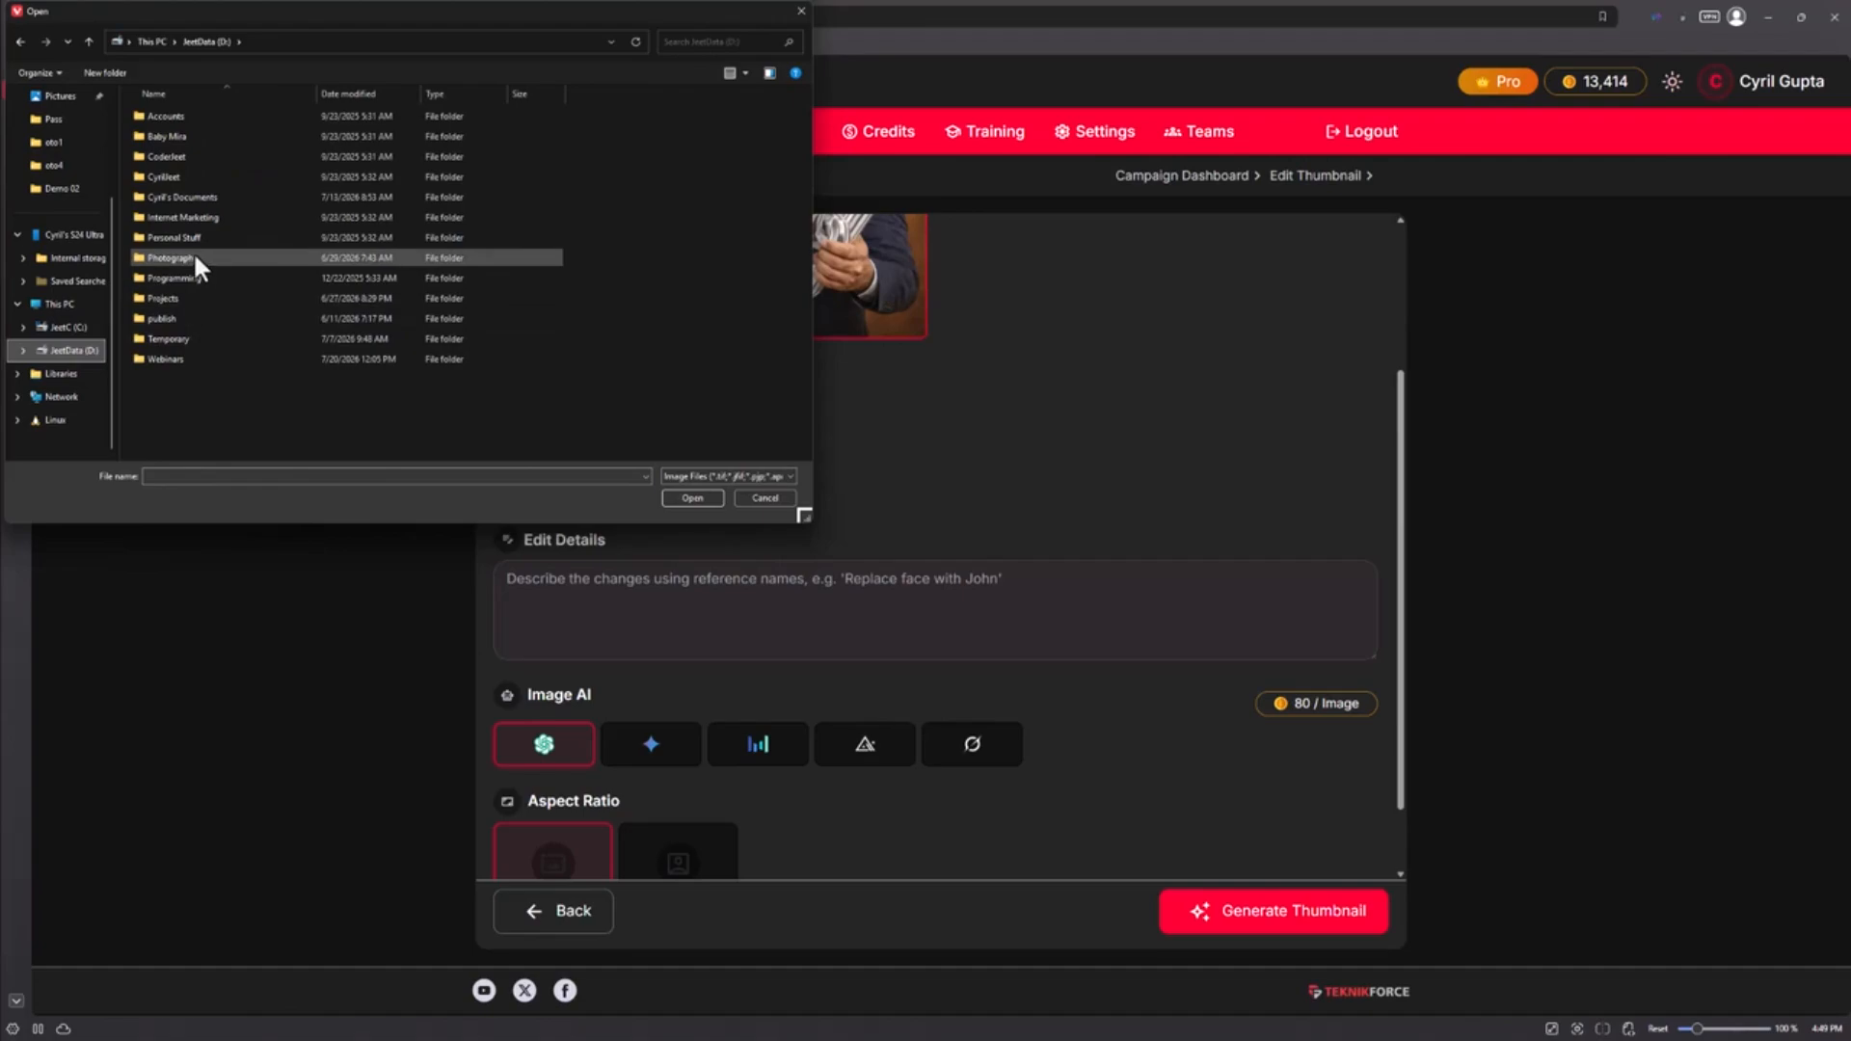
{"action": "double_click", "coordinate": [193, 298]}
{"action": "double_click", "coordinate": [194, 298]}
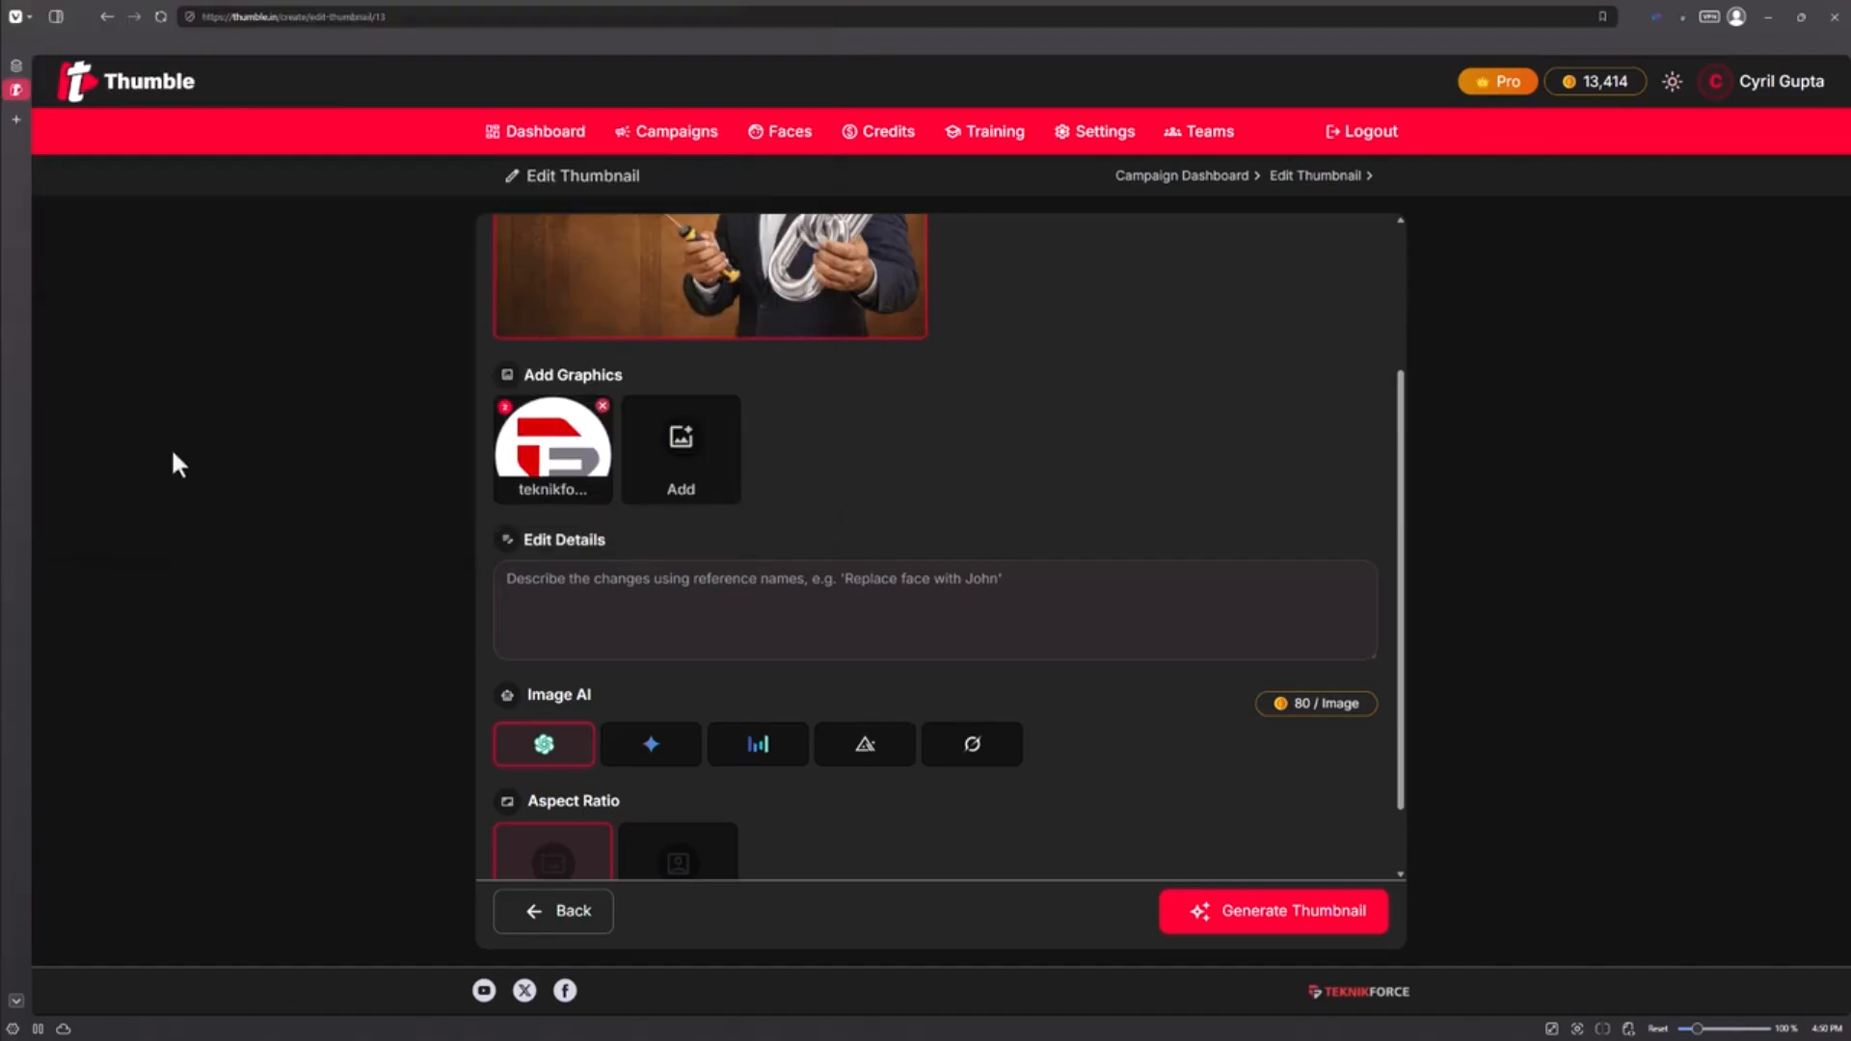
{"action": "scroll", "coordinate": [789, 501], "scroll_direction": "up", "scroll_amount": 3}
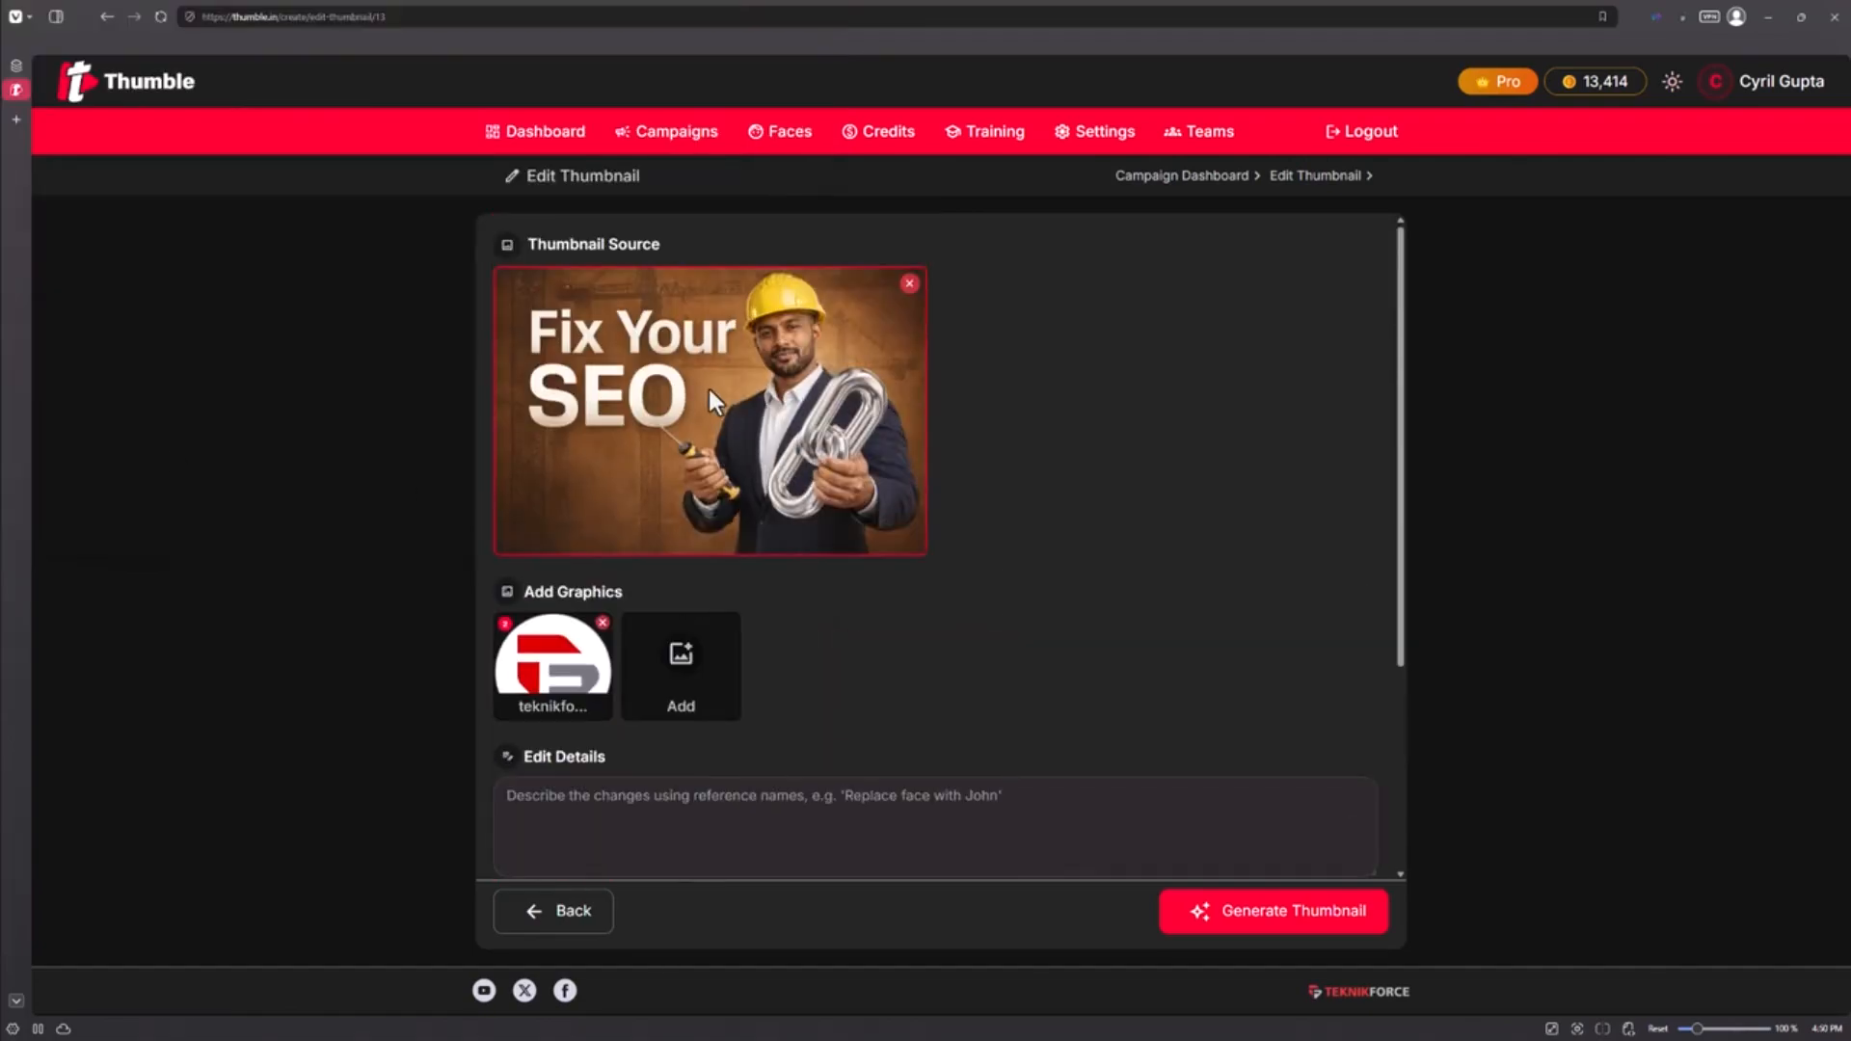
{"action": "scroll", "coordinate": [586, 478], "scroll_direction": "down", "scroll_amount": 2}
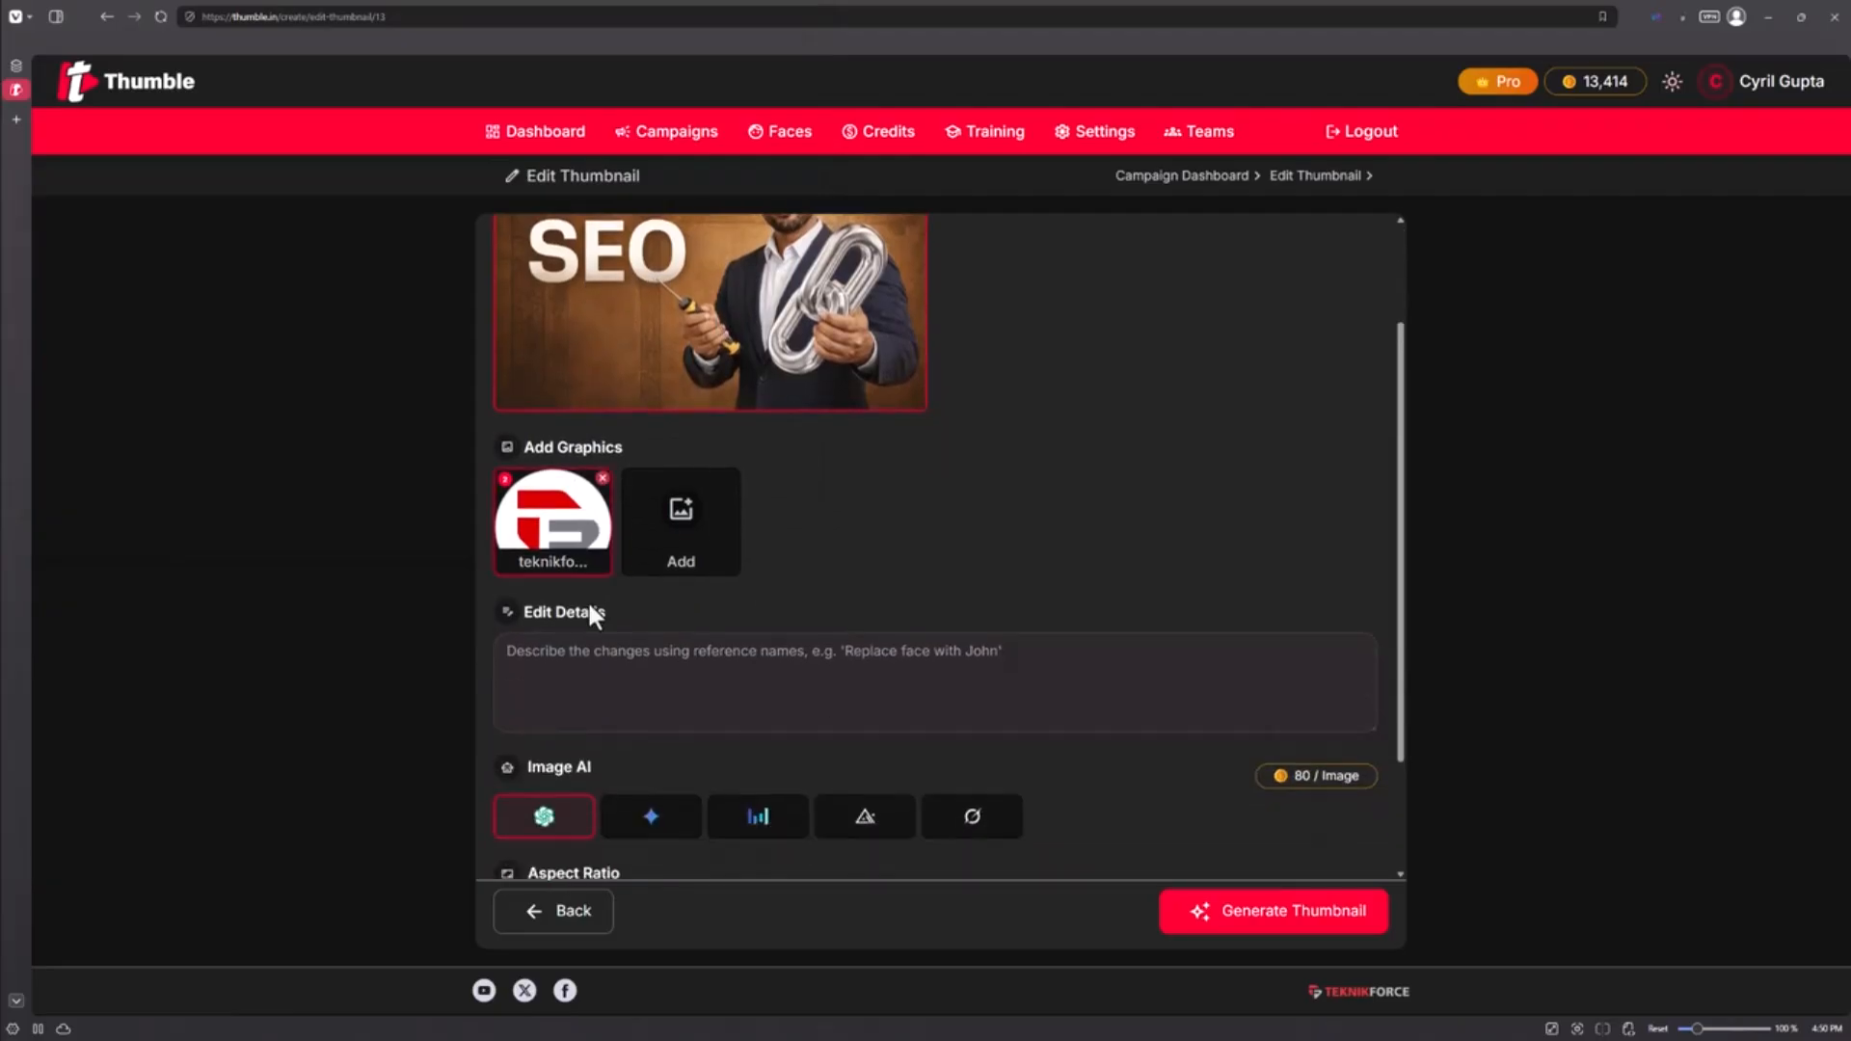
Step: Request the logo be subtly merged below the headline text and generate the 16:9 edited thumbnail
{"action": "left_click", "coordinate": [799, 653]}
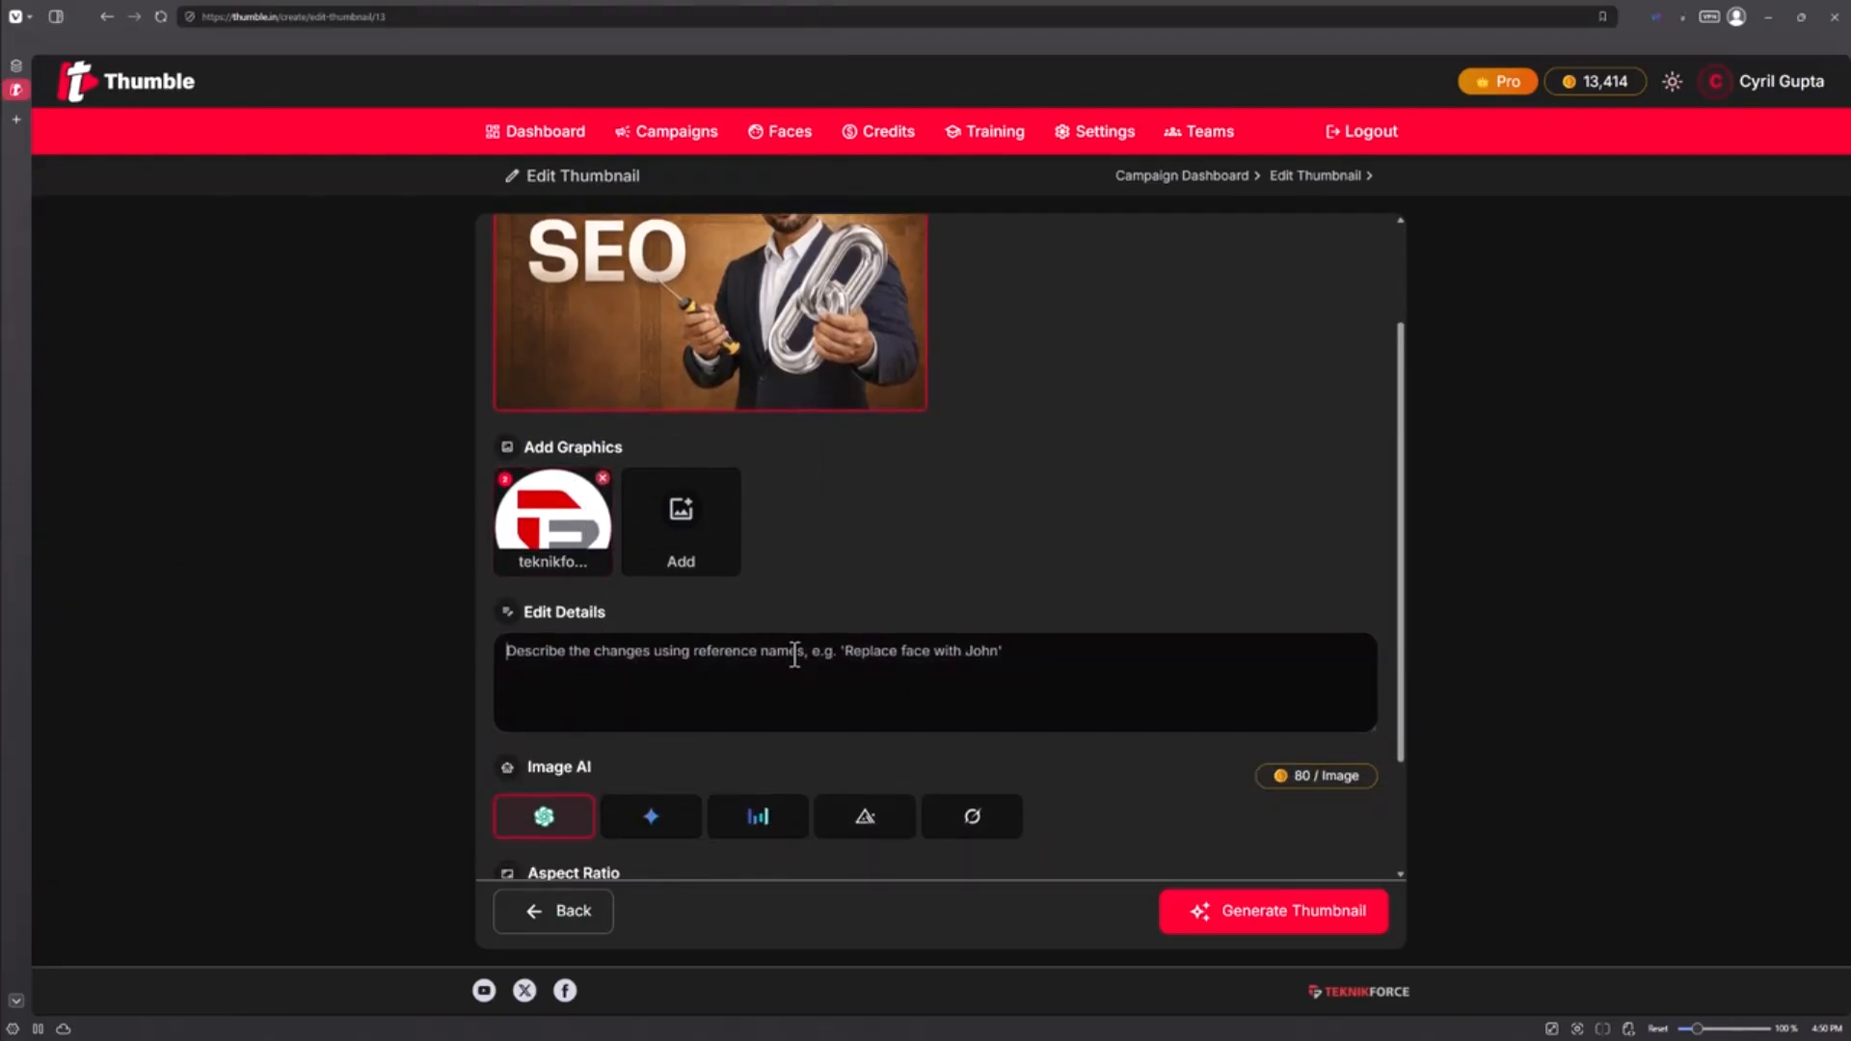
{"action": "type", "text": "Put the loog"}
{"action": "key", "text": "BackSpace"}
{"action": "key", "text": "BackSpace"}
{"action": "key", "text": "BackSpace"}
{"action": "type", "text": "ogo in "}
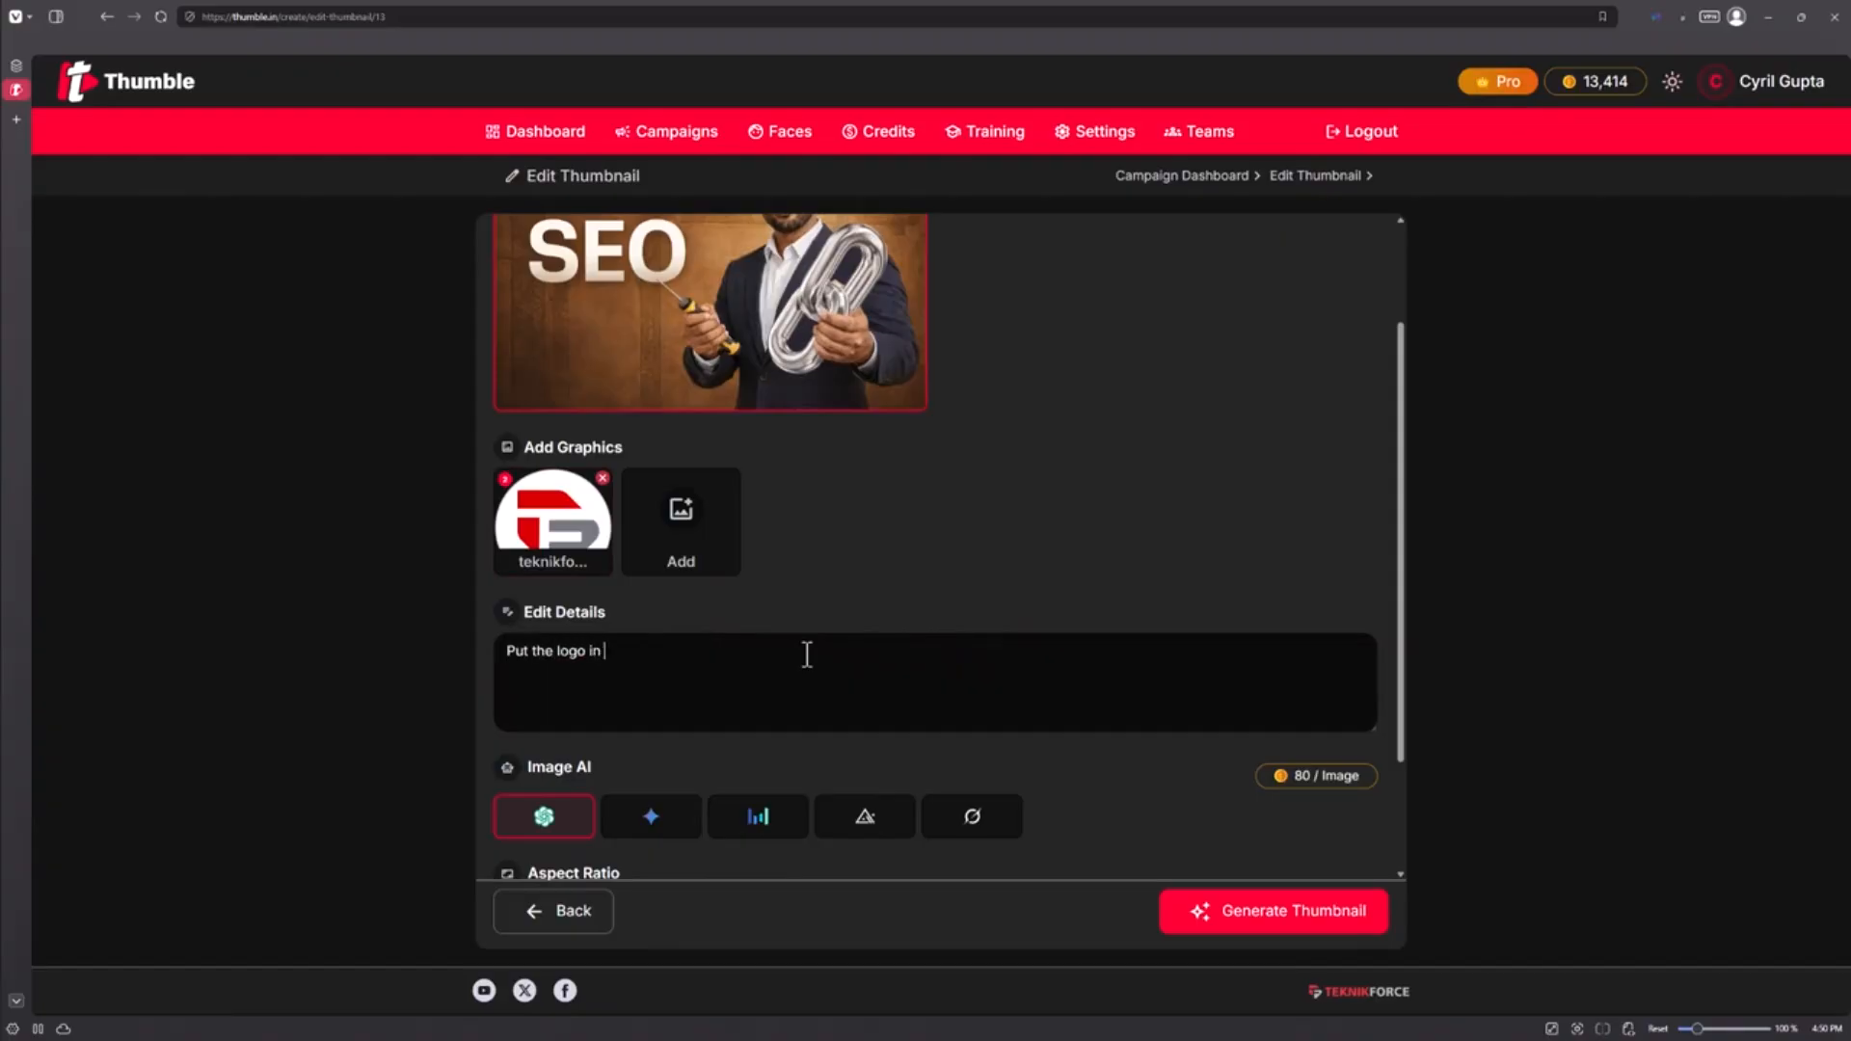
{"action": "type", "text": "a nice, subtle, merged mmanner below the text."}
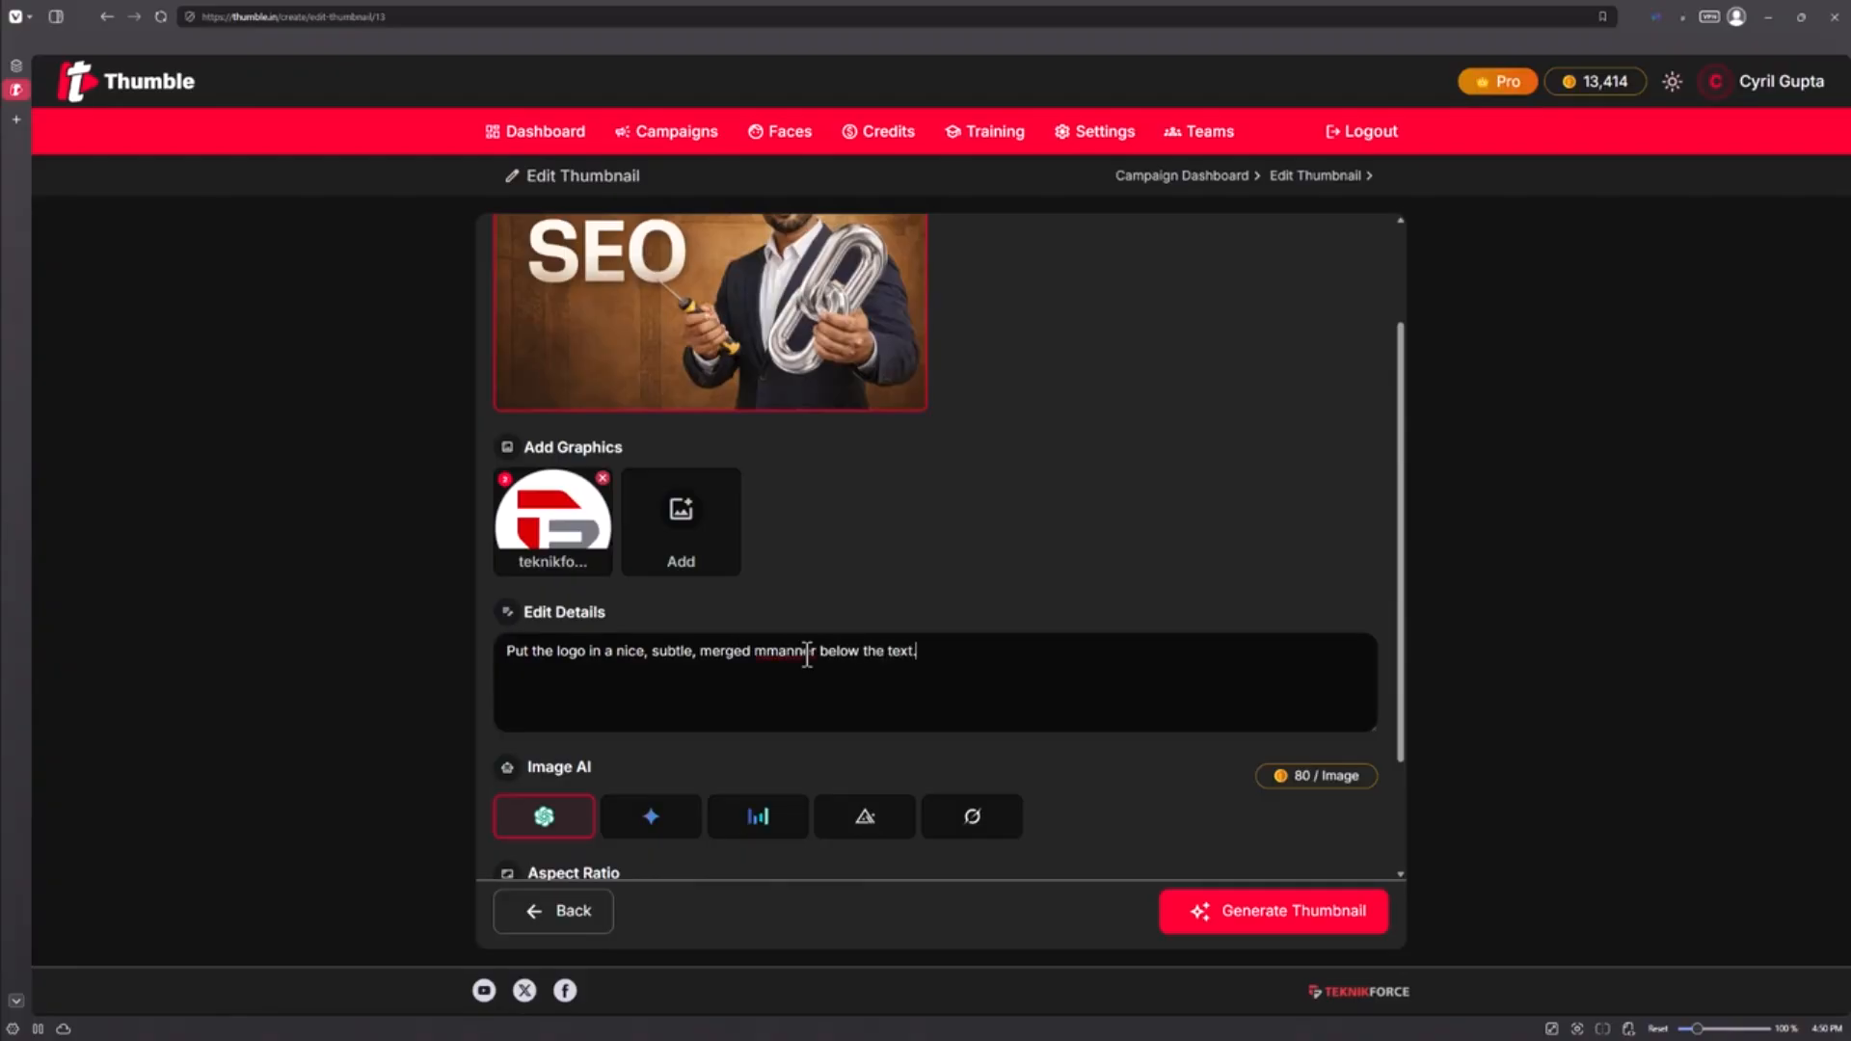
{"action": "type", "text": " Make sure it looks like it's a part of the image"}
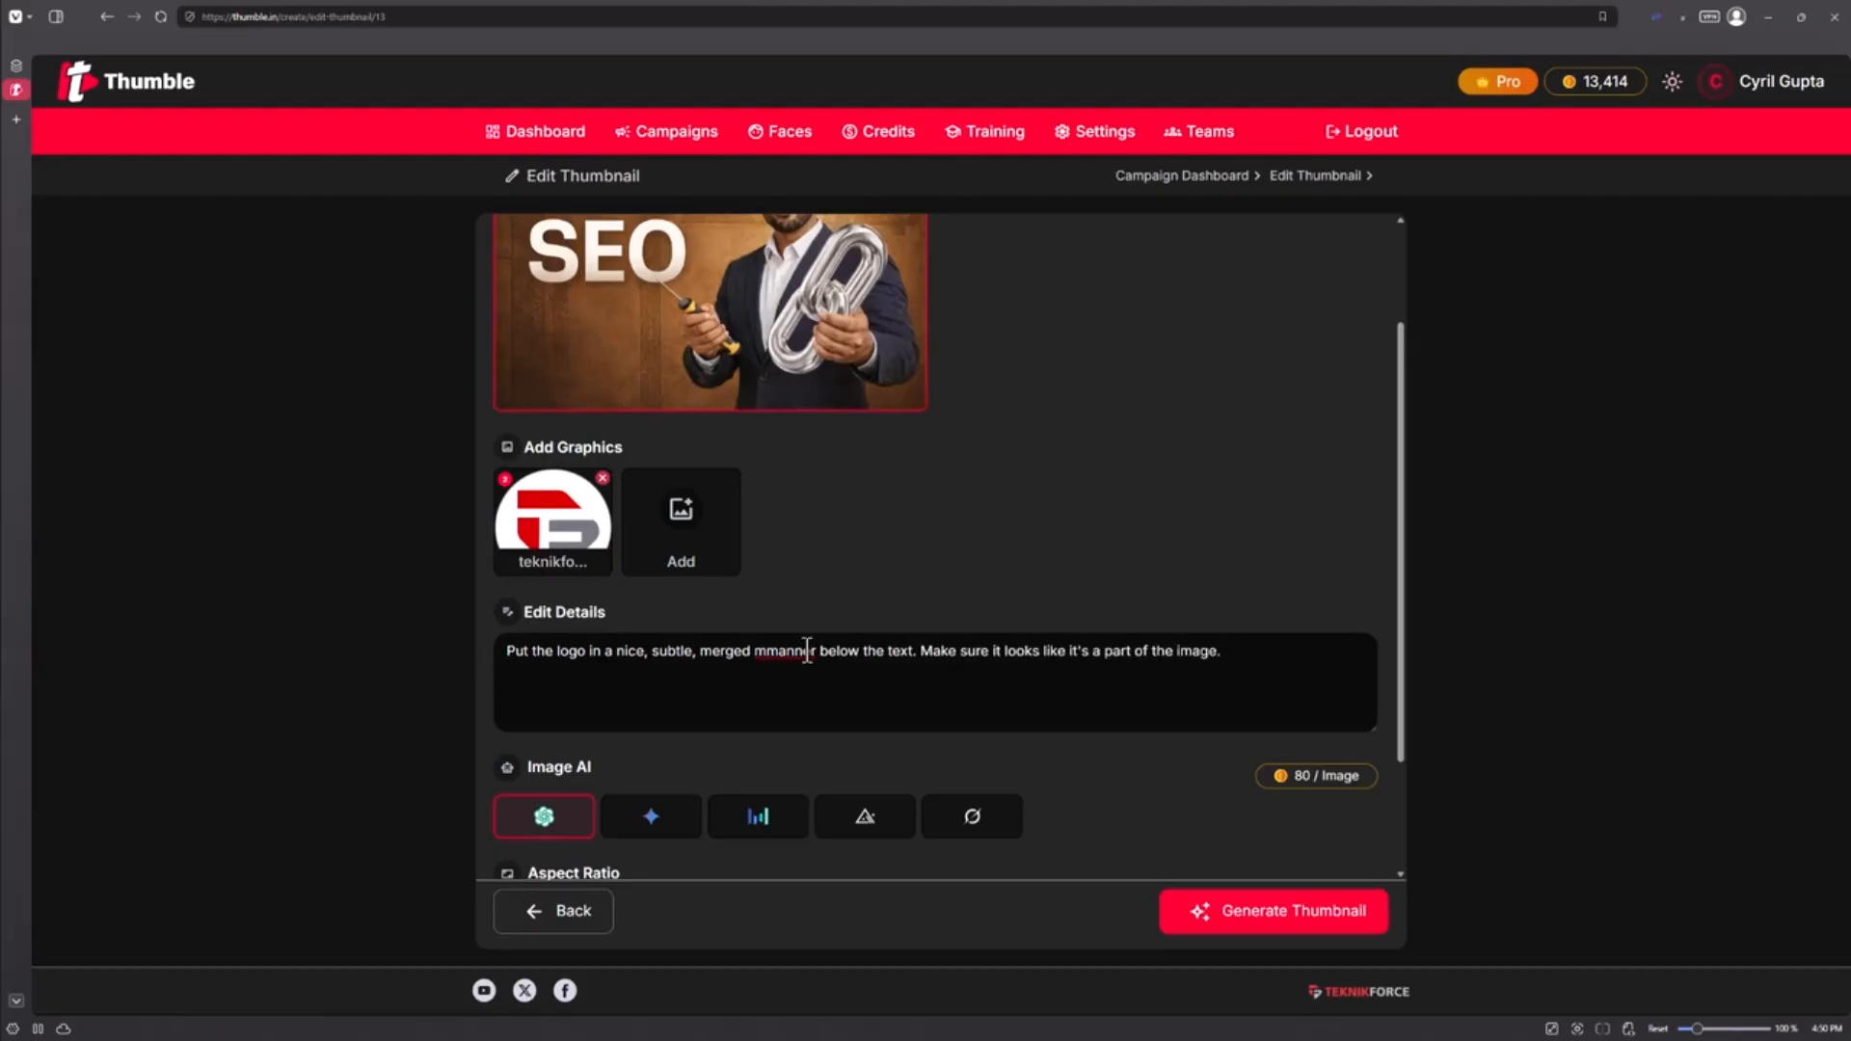
{"action": "type", "text": "."}
{"action": "scroll", "coordinate": [707, 806], "scroll_direction": "down", "scroll_amount": 3}
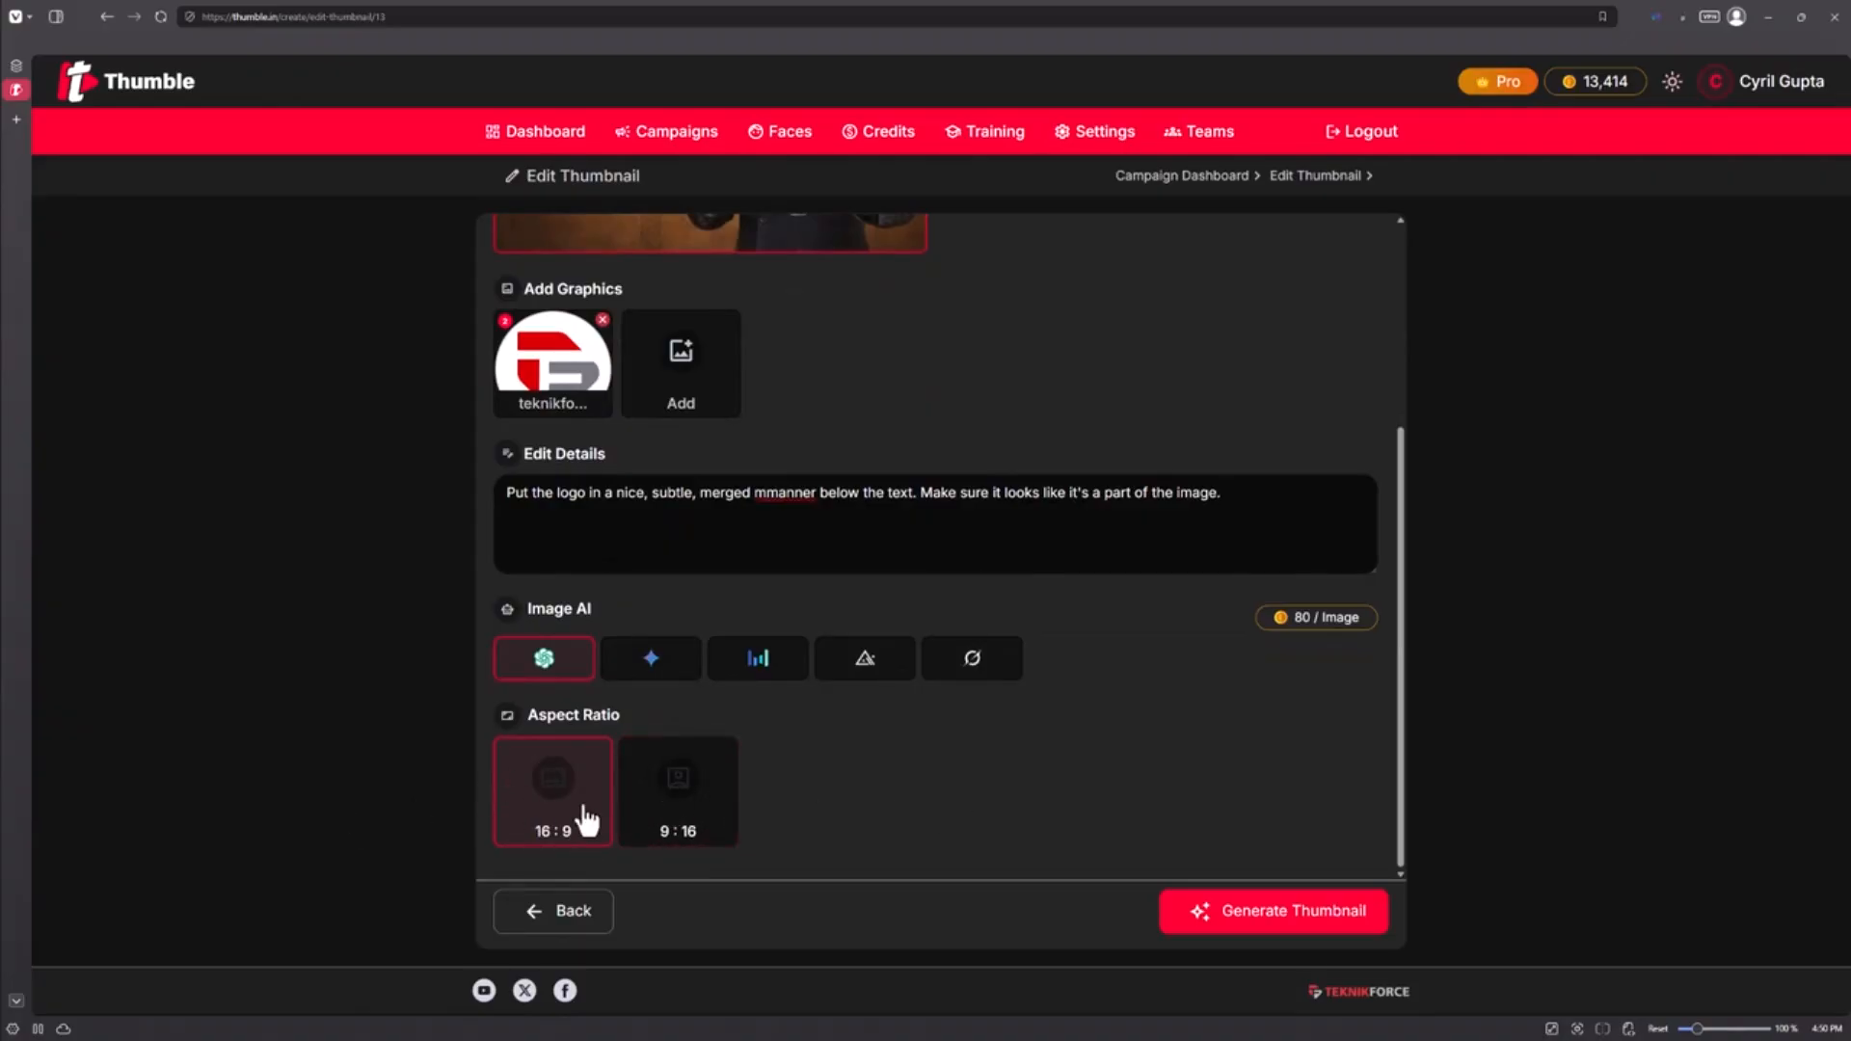
{"action": "left_click", "coordinate": [1364, 928]}
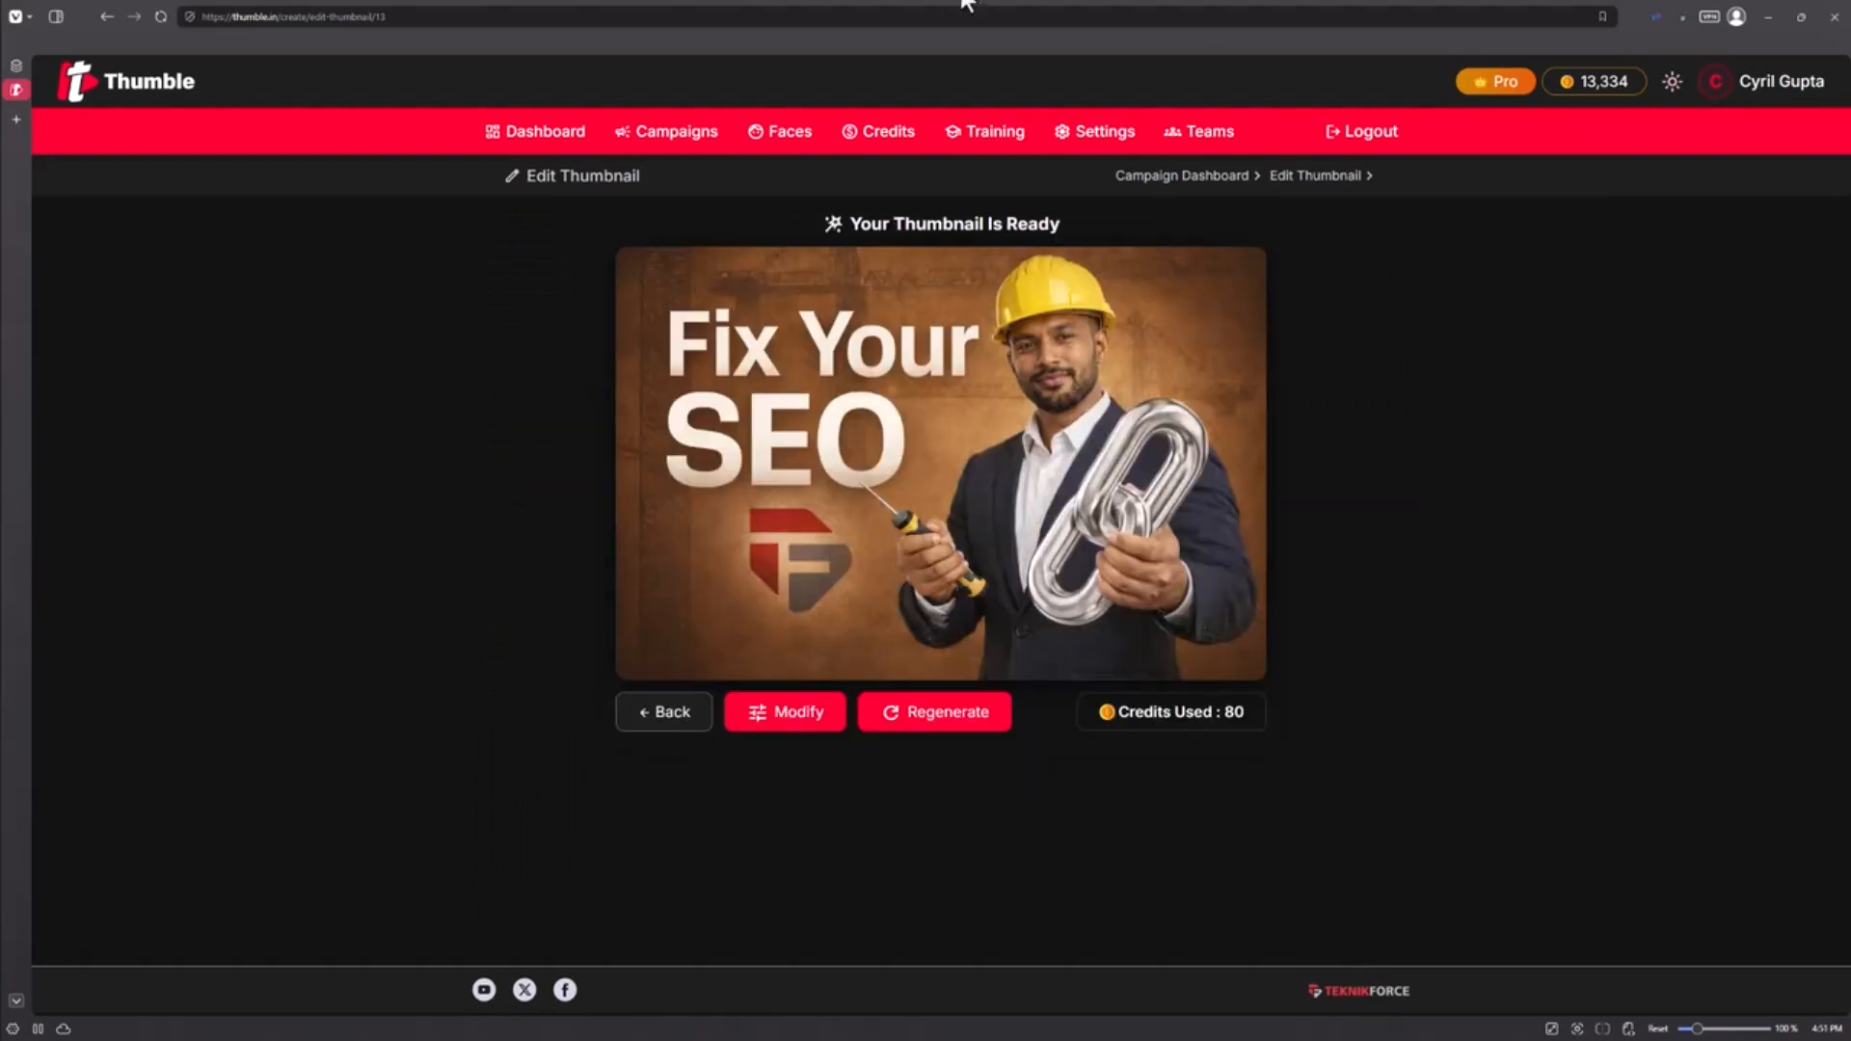
Step: Go back to Campaigns, reopen AI Tools, and start a new thumbnail from its template chooser
{"action": "mouse_move", "coordinate": [925, 438]}
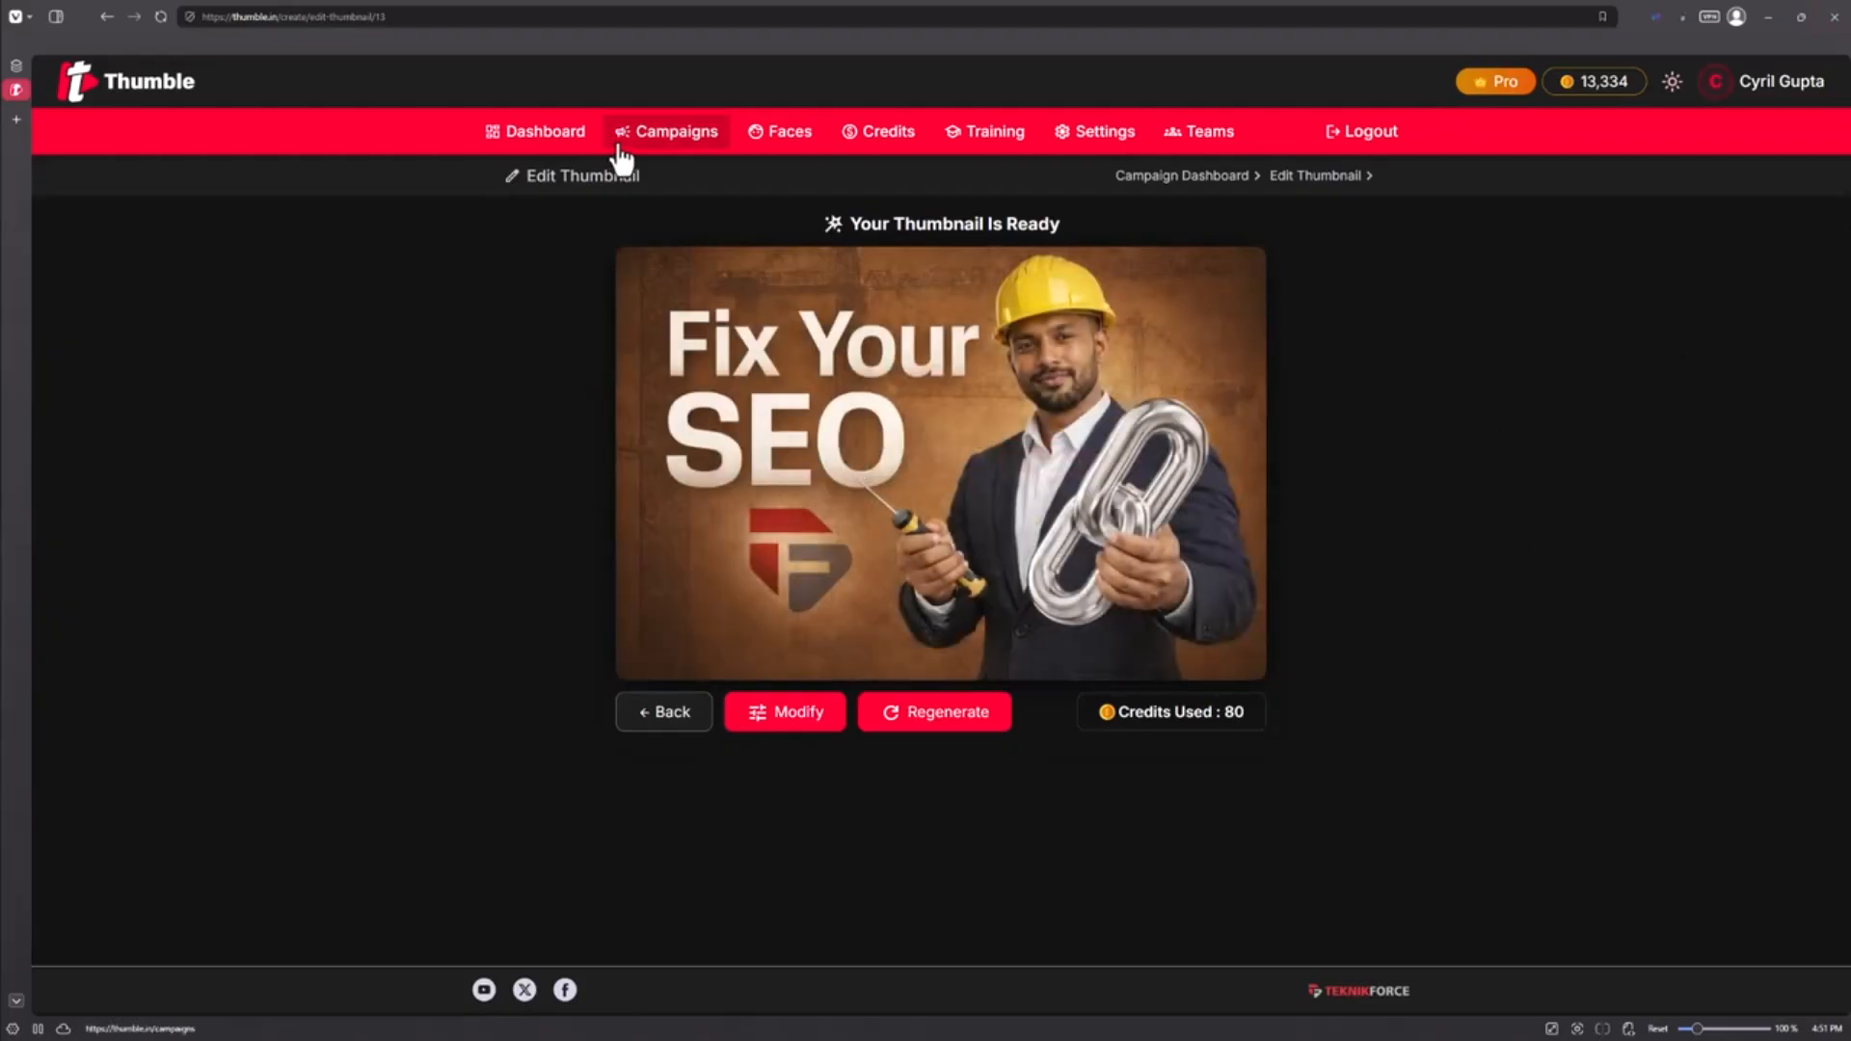
{"action": "left_click", "coordinate": [632, 144]}
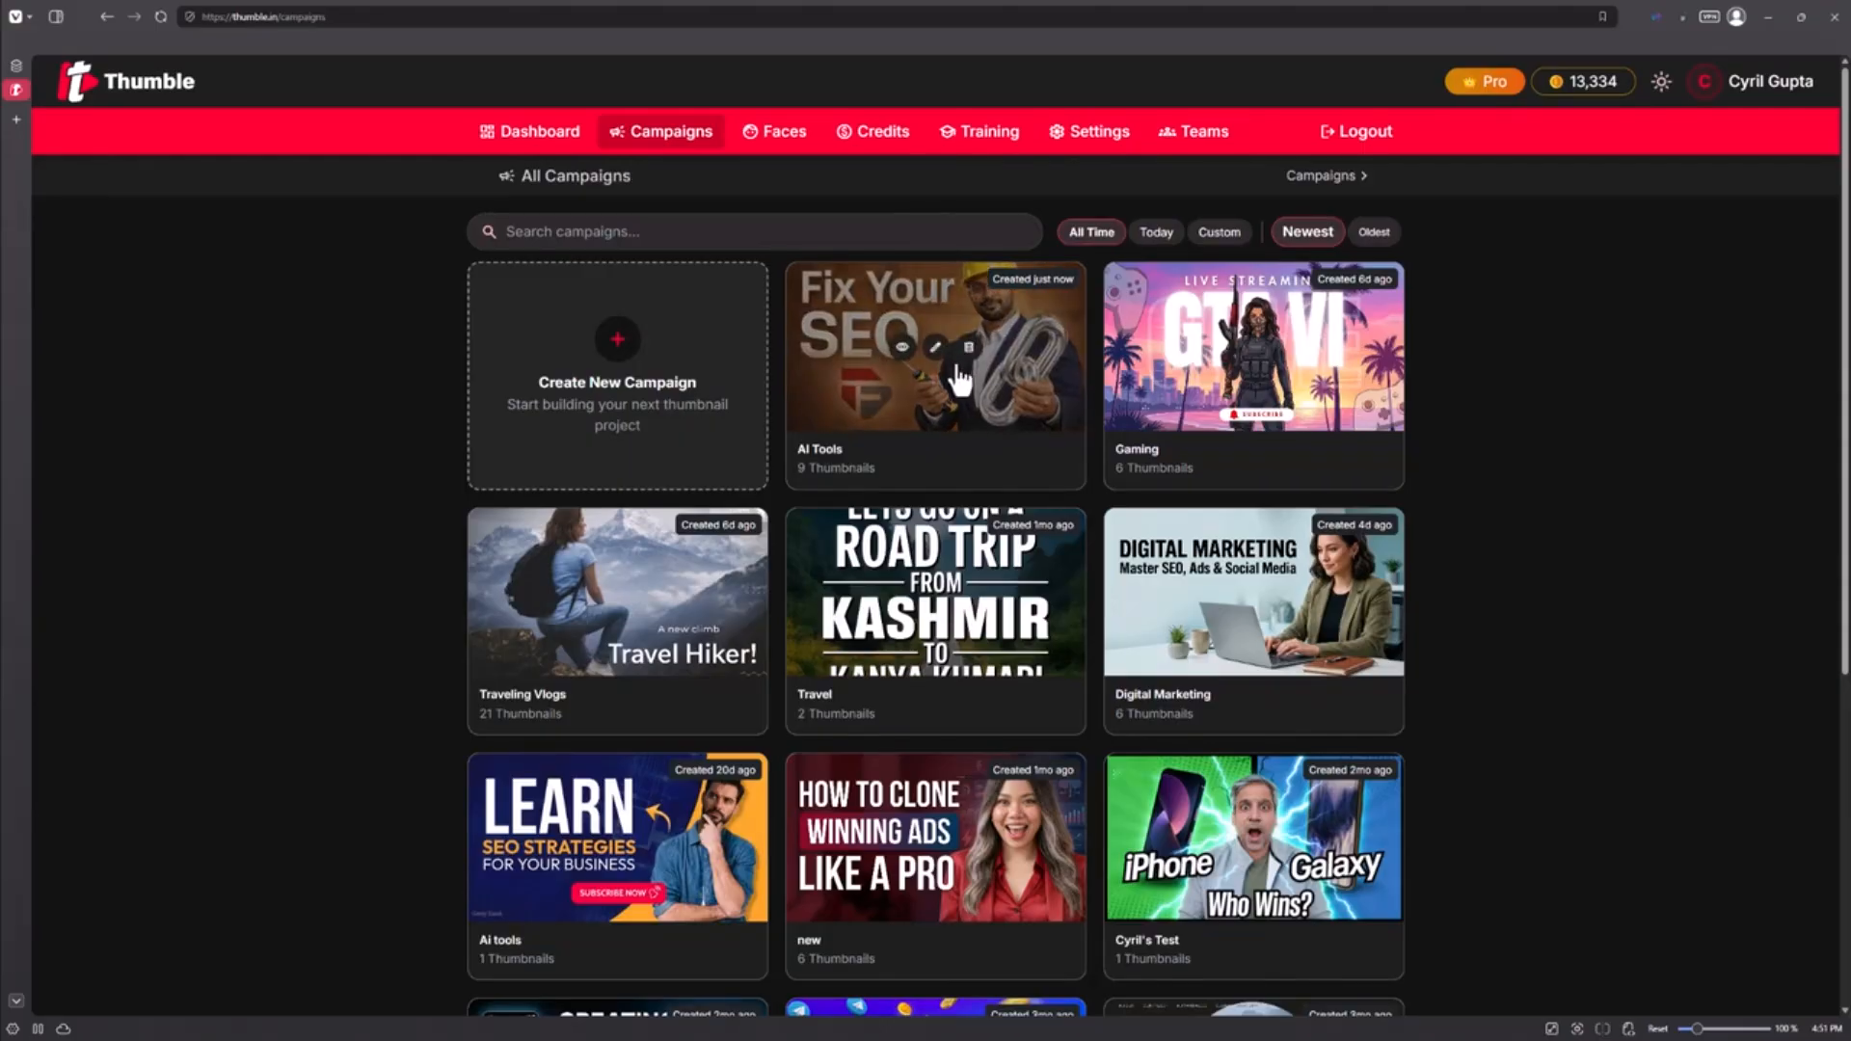
{"action": "left_click", "coordinate": [960, 416]}
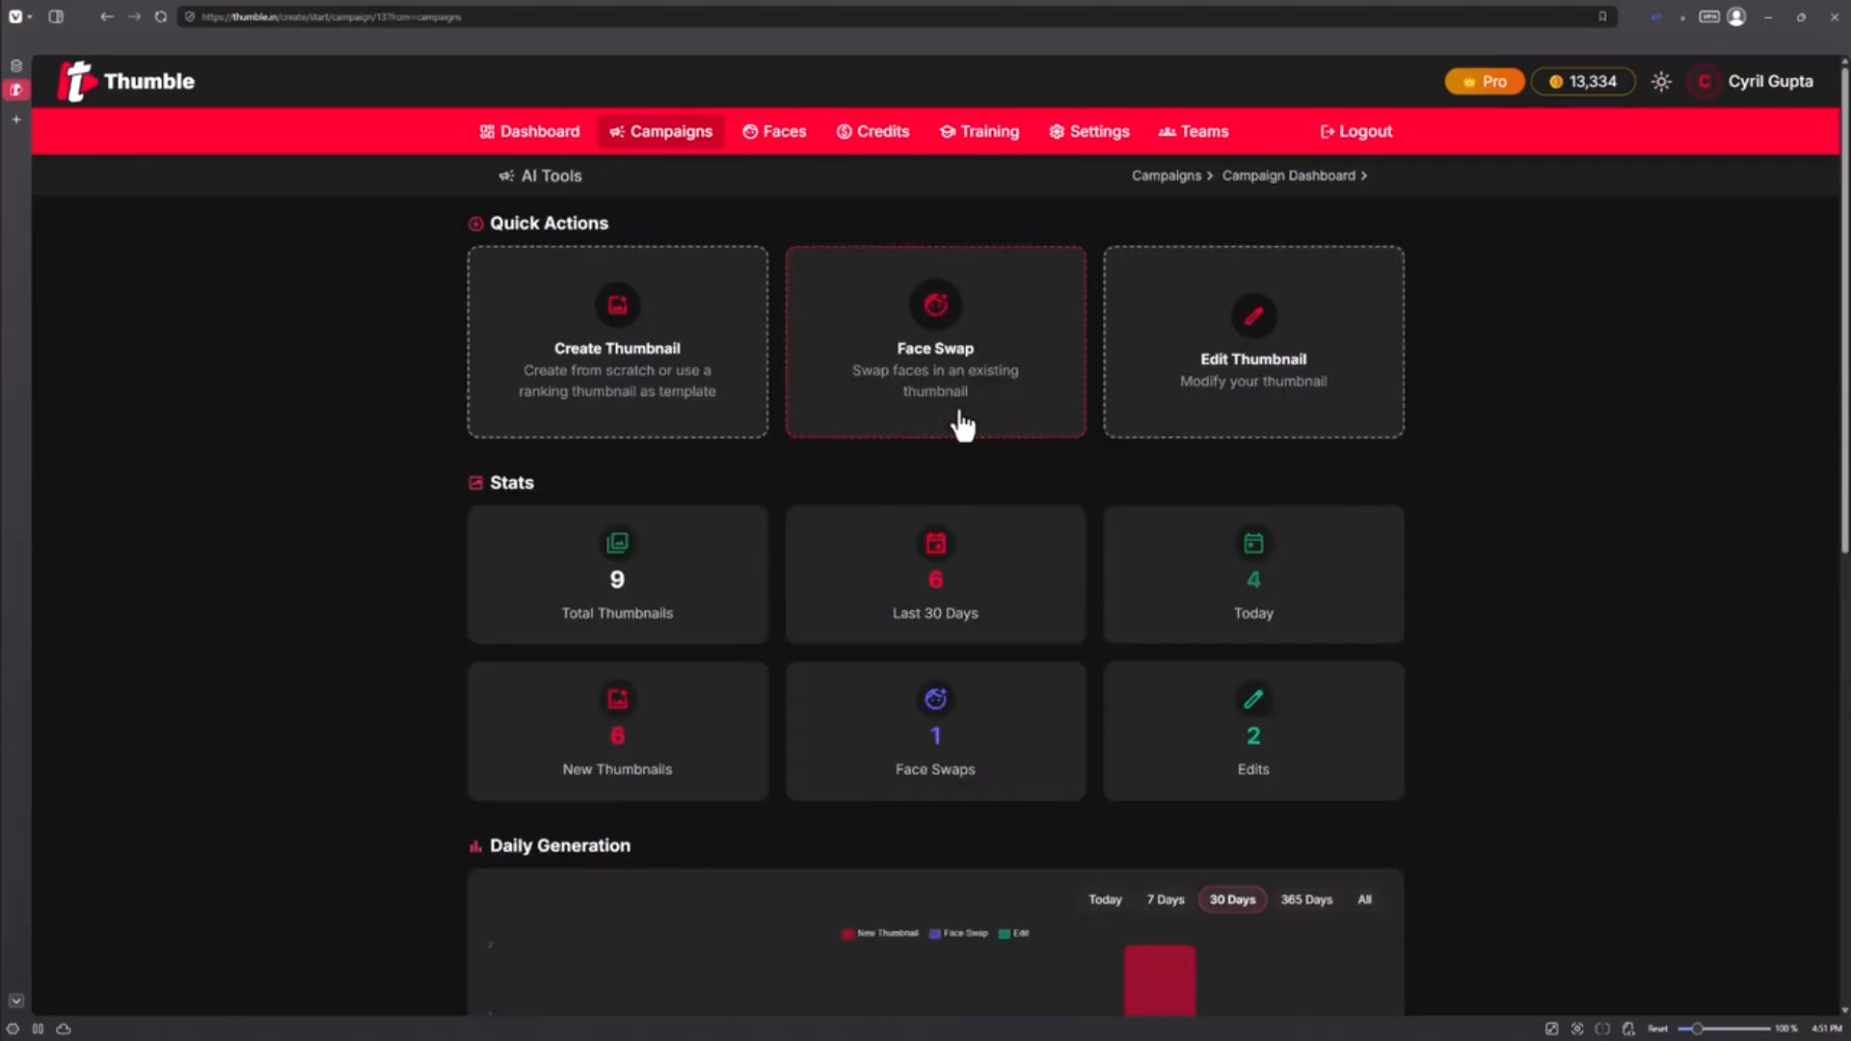
{"action": "left_click", "coordinate": [749, 403]}
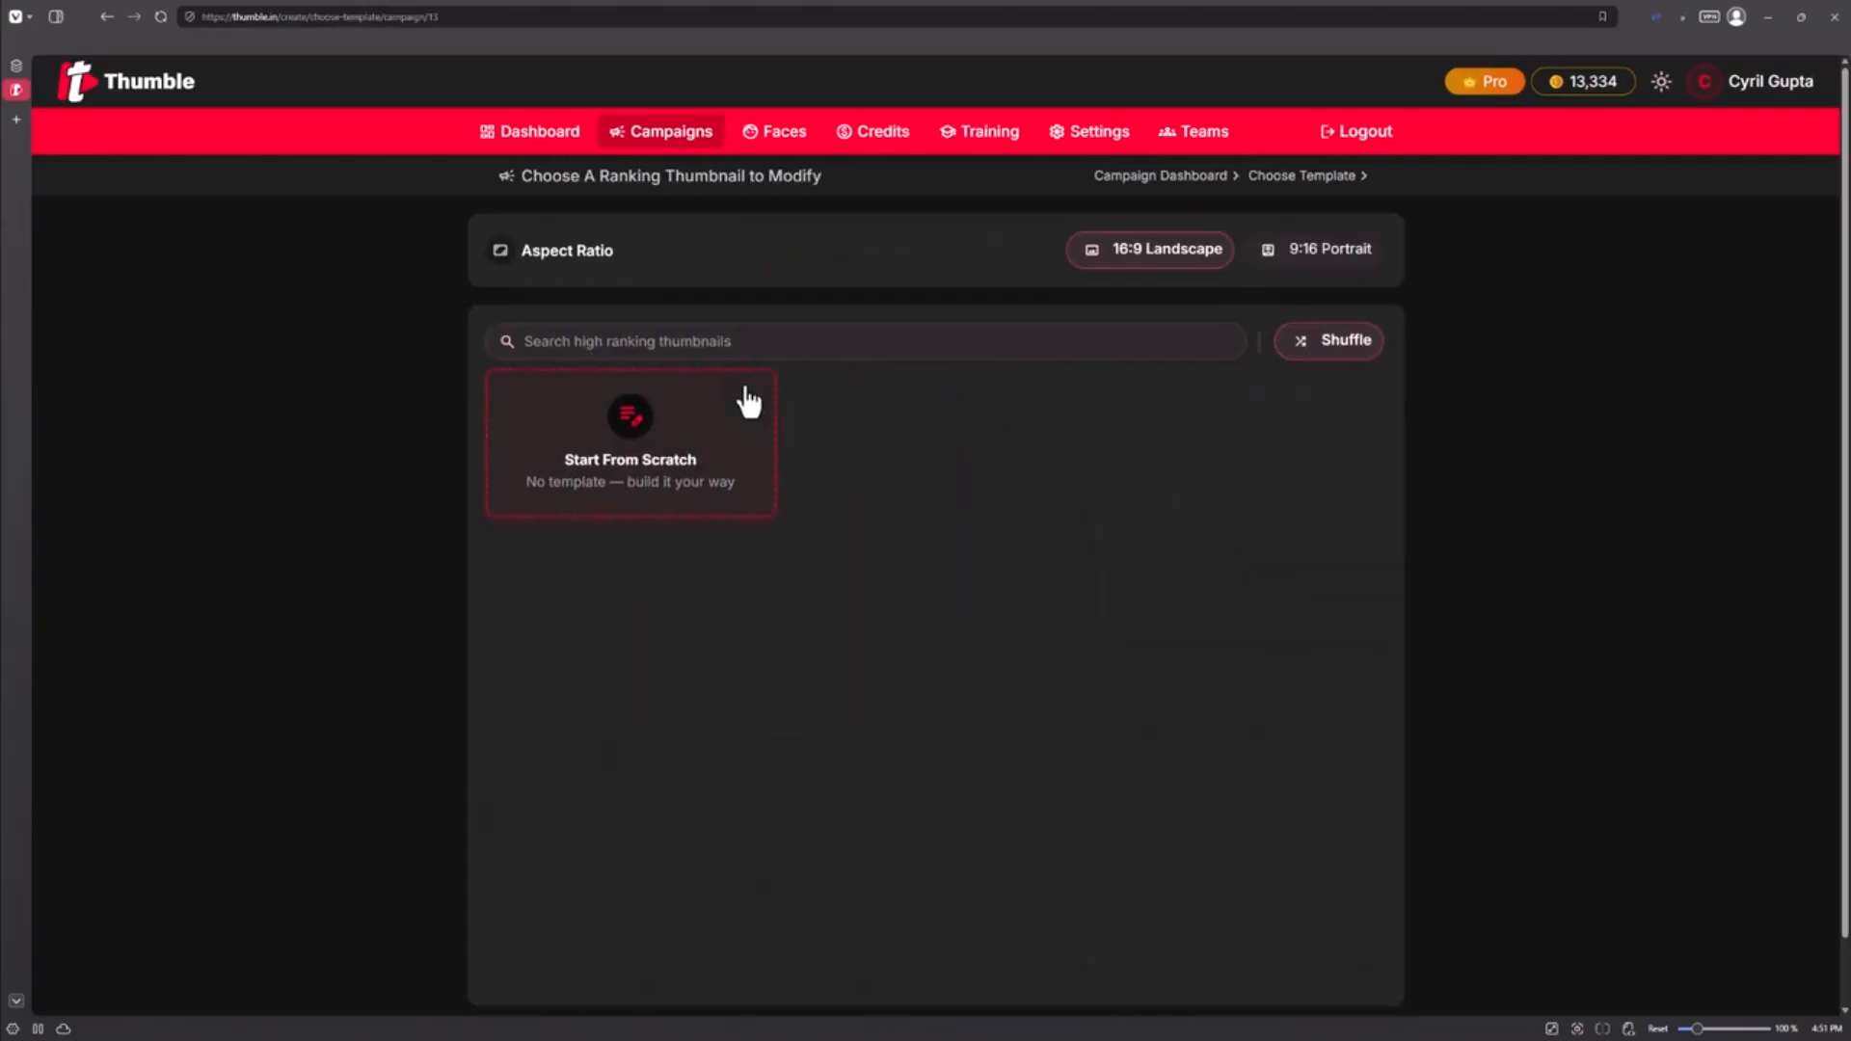